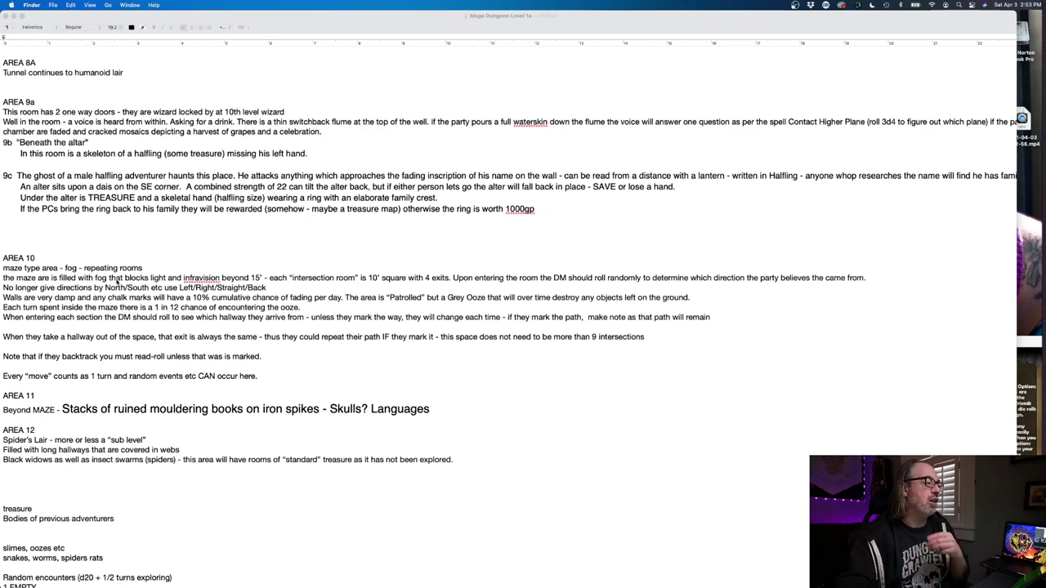
{"action": "scroll", "coordinate": [211, 300], "scroll_direction": "down", "scroll_amount": 1}
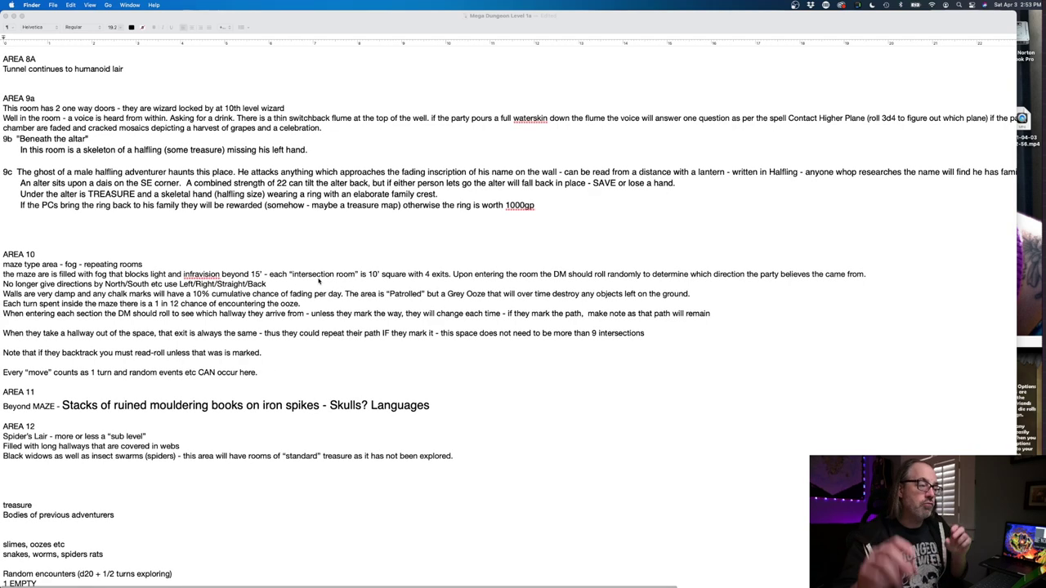
{"action": "scroll", "coordinate": [384, 282], "scroll_direction": "down", "scroll_amount": 1}
{"action": "scroll", "coordinate": [403, 282], "scroll_direction": "up", "scroll_amount": 1}
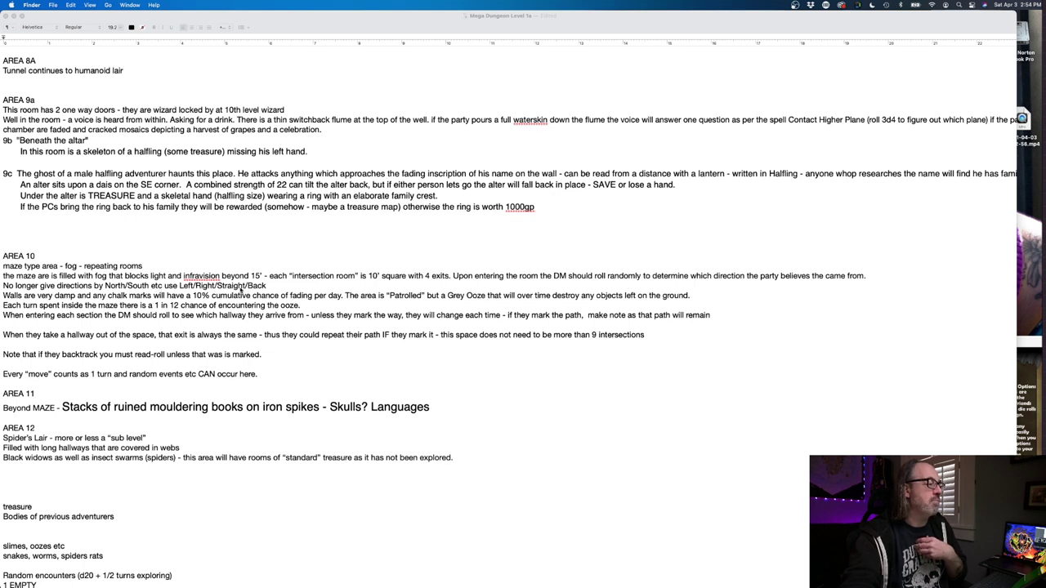
{"action": "left_click", "coordinate": [27, 298]}
{"action": "type", "text": "and floors"}
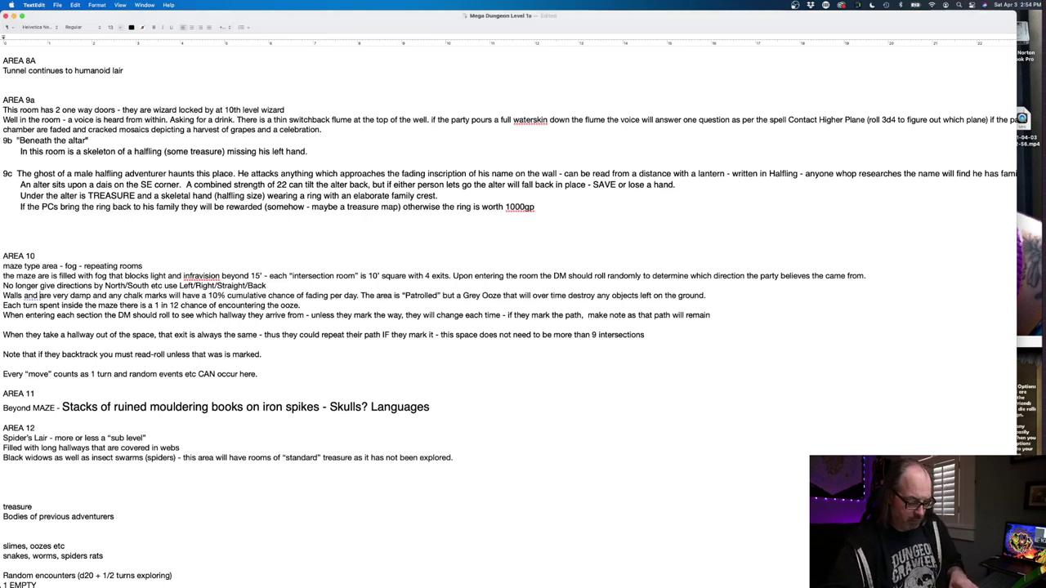
{"action": "key", "text": "BackSpace"}
{"action": "key", "text": "BackSpace"}
{"action": "key", "text": "BackSpace"}
{"action": "key", "text": "BackSpace"}
{"action": "key", "text": "BackSpace"}
{"action": "key", "text": "BackSpace"}
{"action": "key", "text": "BackSpace"}
{"action": "key", "text": "BackSpace"}
{"action": "key", "text": "BackSpace"}
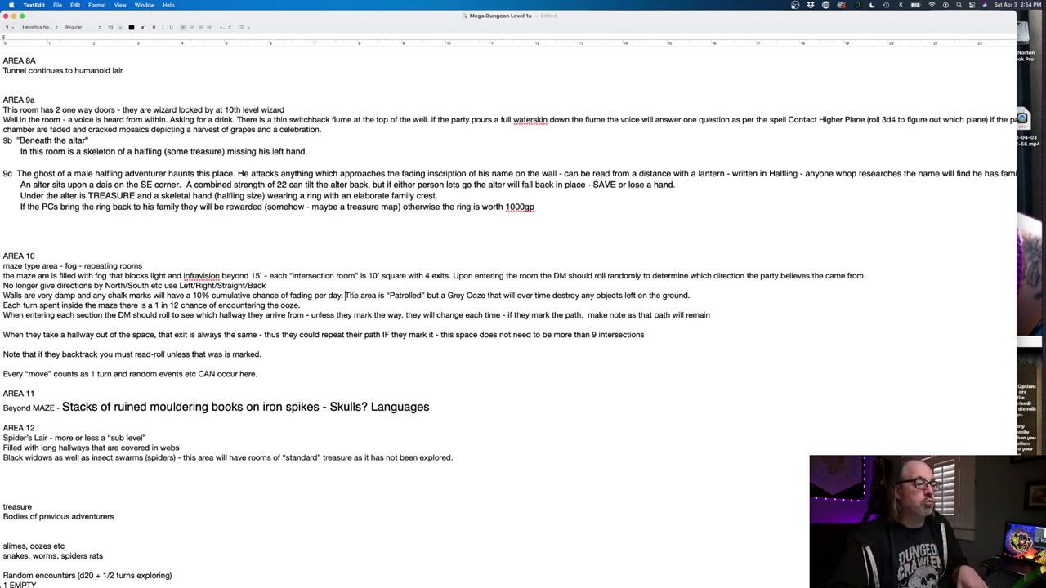
Step: In the Area 10 notes, put the Grey Ooze patrol sentence on its own line and delete the paragraph about taking a hallway out of the space
{"action": "key", "text": "Return"}
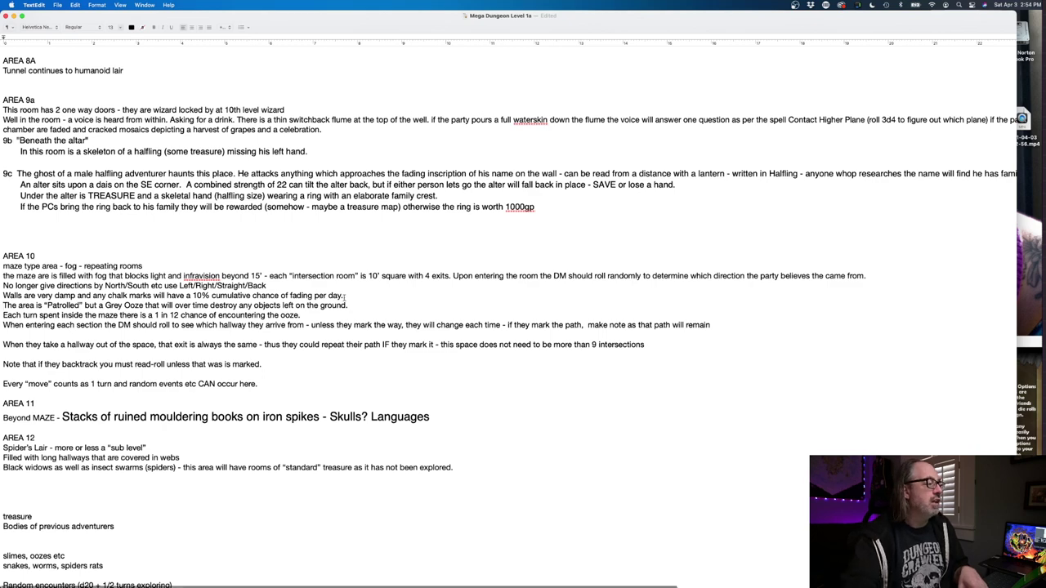
{"action": "scroll", "coordinate": [203, 315], "scroll_direction": "up", "scroll_amount": 1}
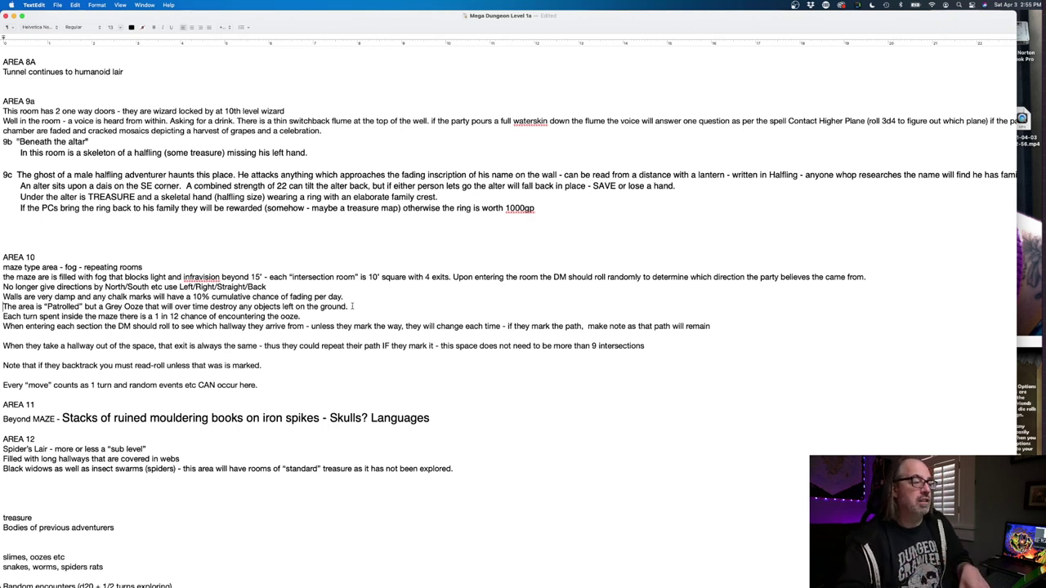
{"action": "scroll", "coordinate": [352, 307], "scroll_direction": "down", "scroll_amount": 2}
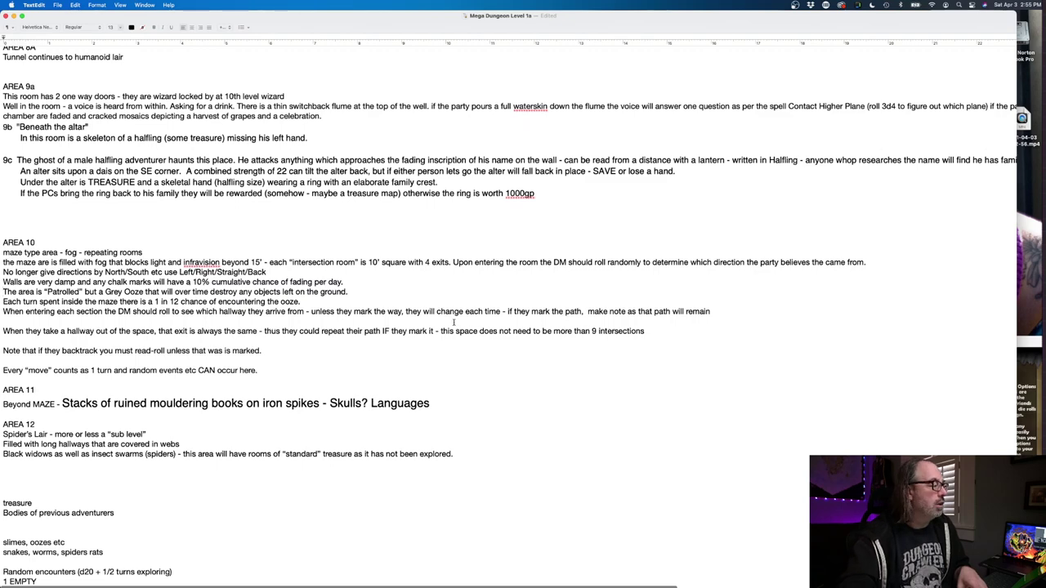
{"action": "scroll", "coordinate": [327, 327], "scroll_direction": "right", "scroll_amount": 1}
{"action": "scroll", "coordinate": [160, 347], "scroll_direction": "left", "scroll_amount": 1}
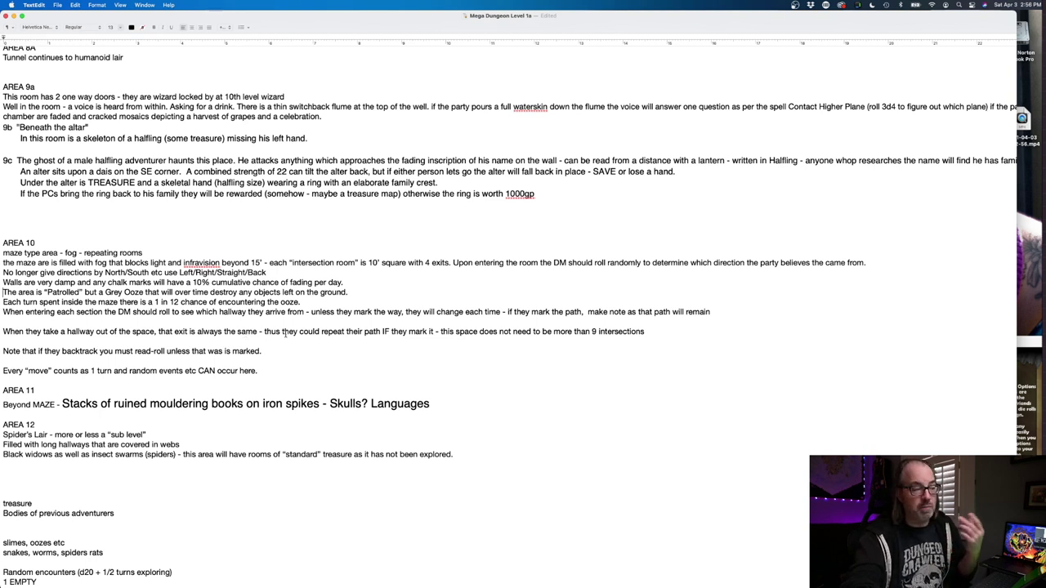
{"action": "left_click_drag", "start_coordinate": [646, 332], "coordinate": [2, 331]}
{"action": "key", "text": "BackSpace"}
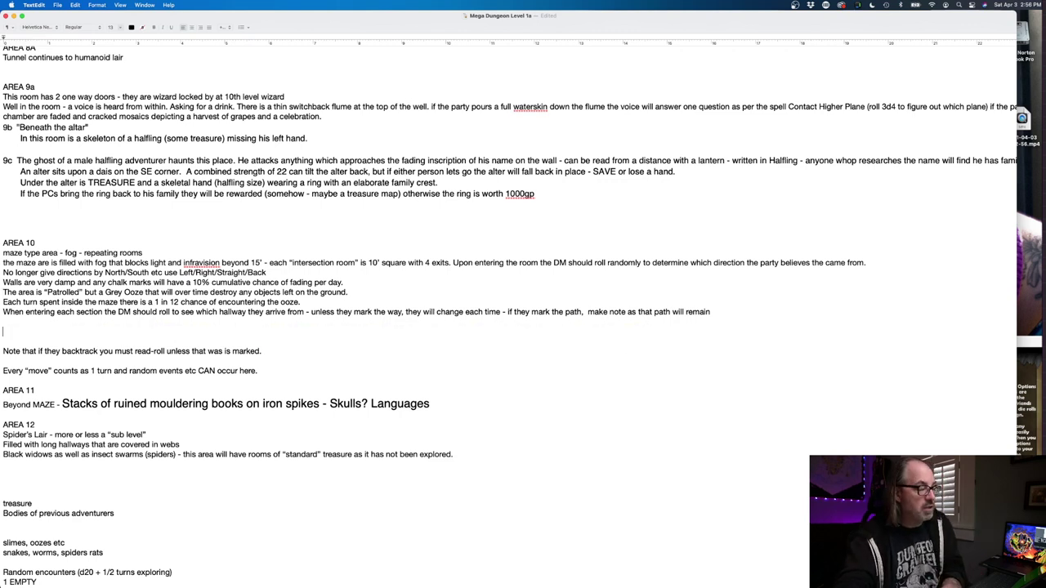
{"action": "key", "text": "BackSpace"}
{"action": "key", "text": "BackSpace"}
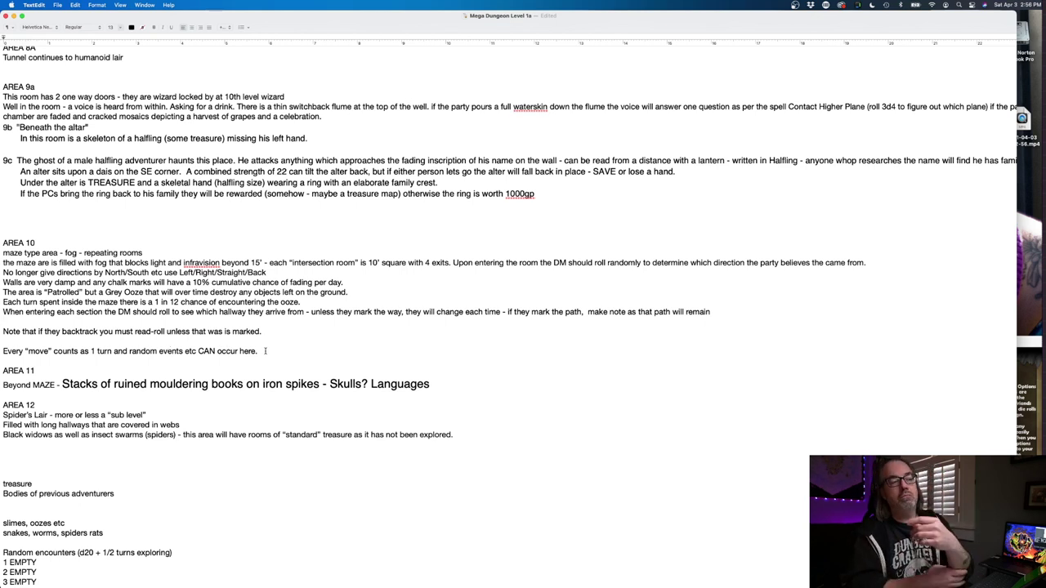
{"action": "scroll", "coordinate": [264, 351], "scroll_direction": "up", "scroll_amount": 1}
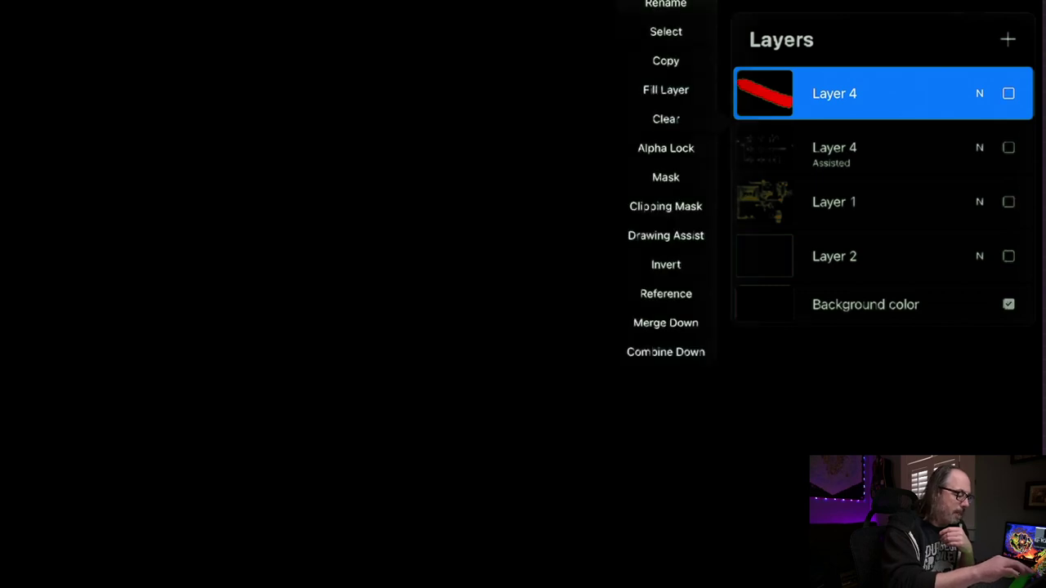
Step: Show both Layer 4 layers and Layer 2 of the maze map, and hide the background color
{"action": "left_click", "coordinate": [882, 150]}
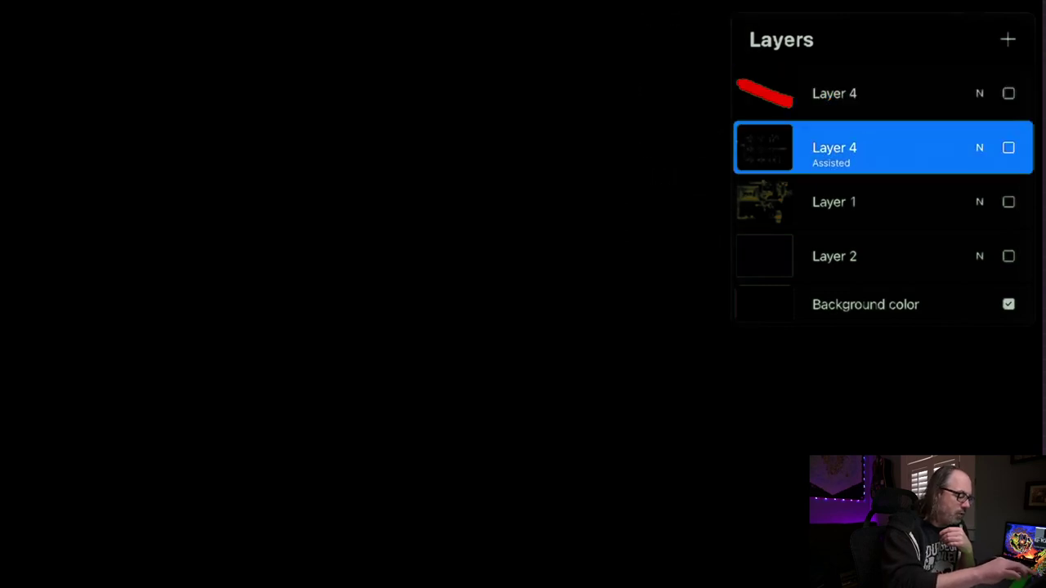
{"action": "left_click", "coordinate": [1008, 147]}
{"action": "left_click", "coordinate": [1008, 94]}
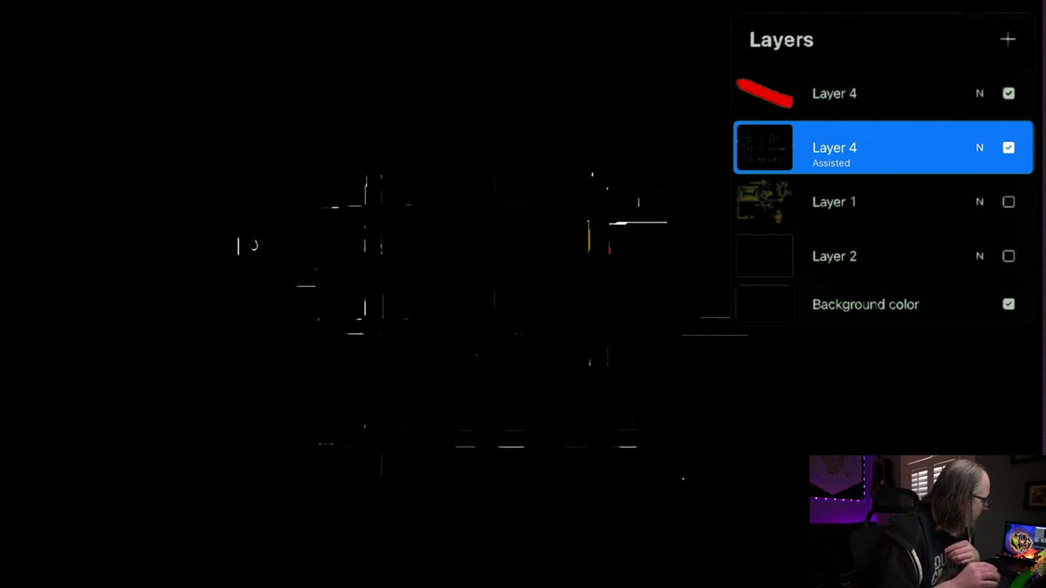
{"action": "left_click", "coordinate": [1009, 256]}
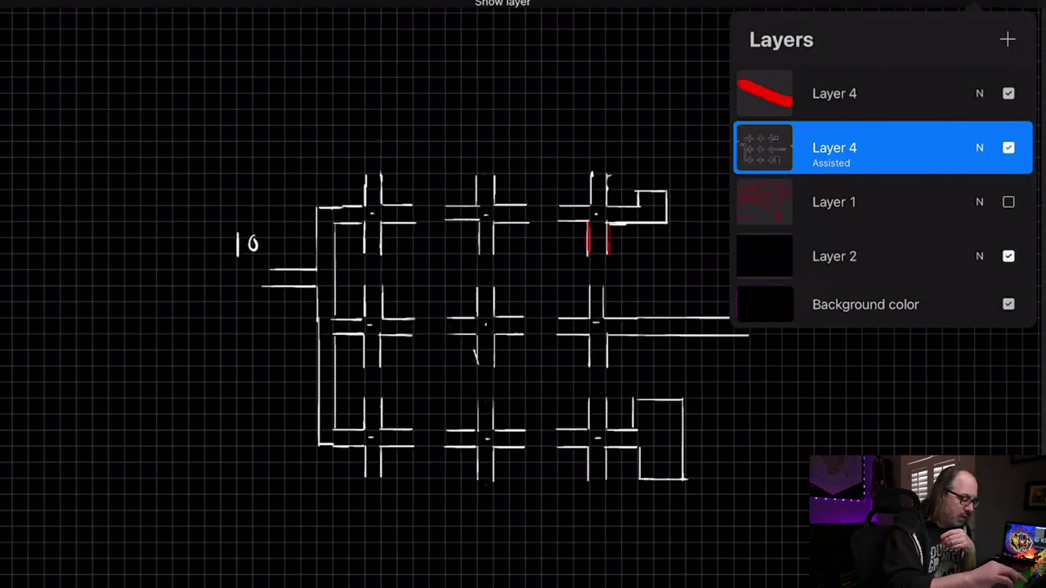
{"action": "left_click", "coordinate": [1008, 304]}
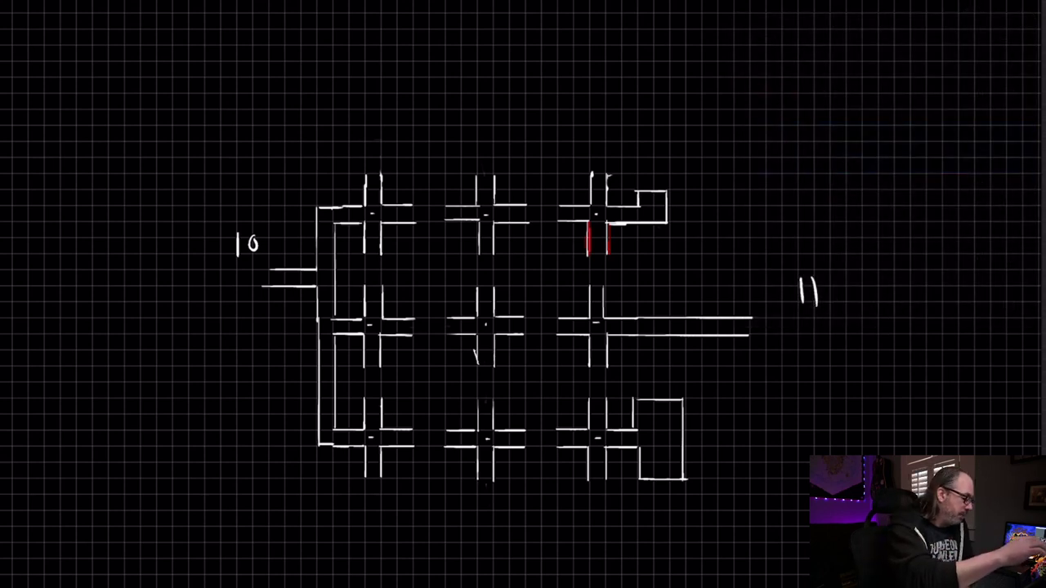
Step: Clear the red stroke from the topmost Layer 4, keeping that layer selected for drawing
{"action": "left_click", "coordinate": [973, 7]}
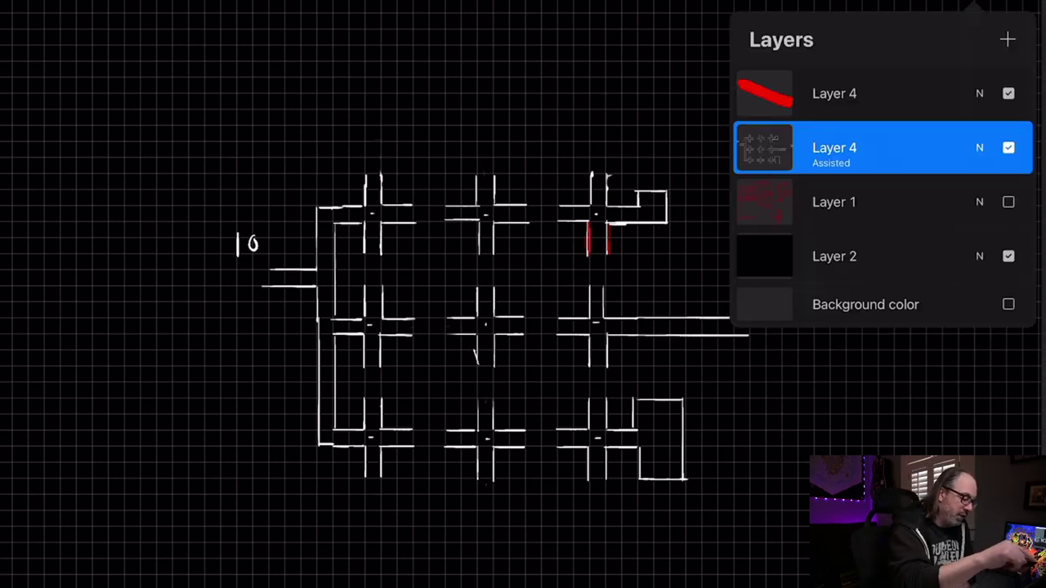
{"action": "left_click", "coordinate": [834, 93]}
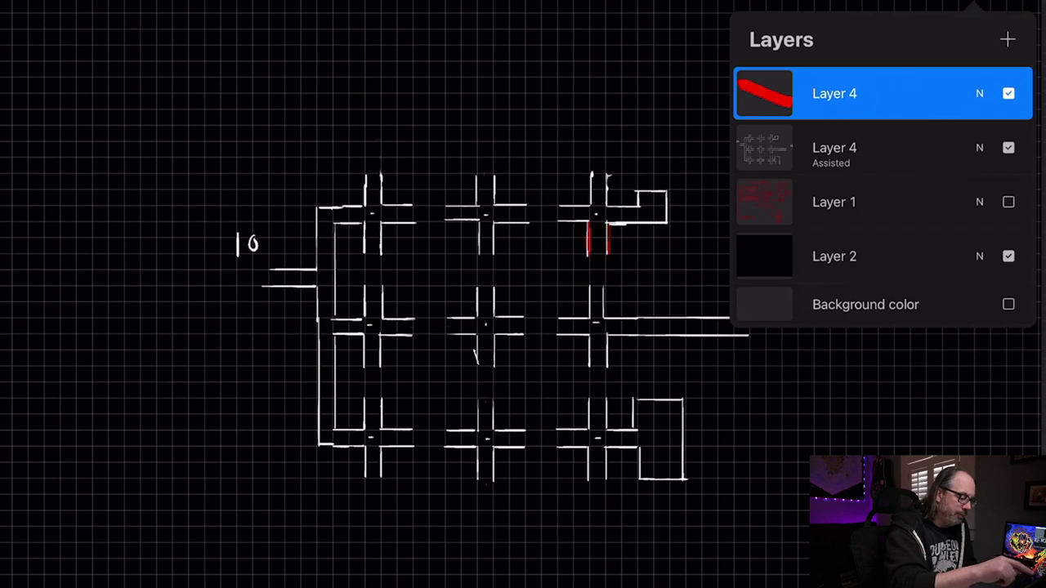
{"action": "left_click", "coordinate": [764, 94]}
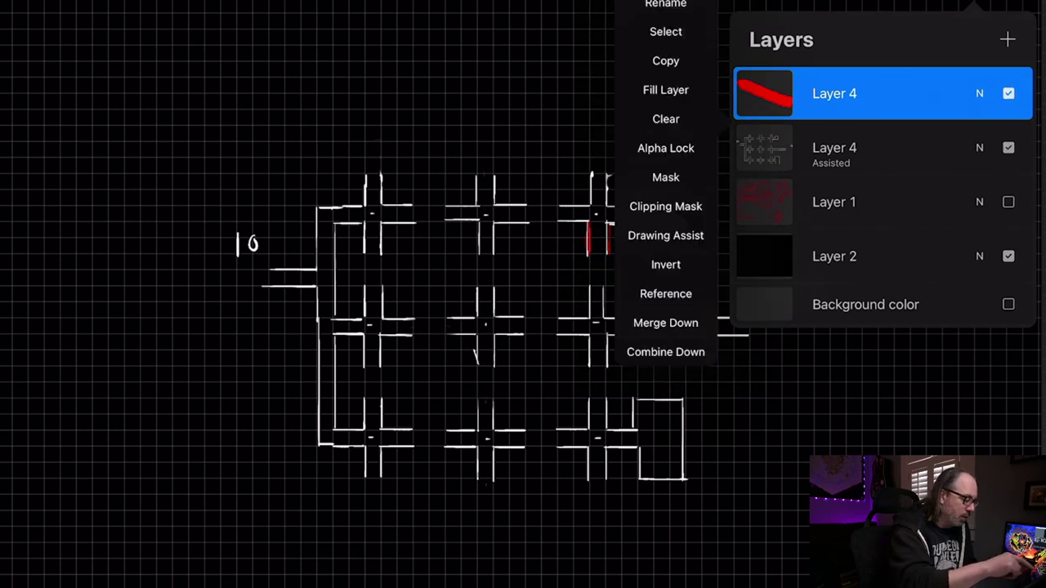
{"action": "left_click", "coordinate": [666, 118]}
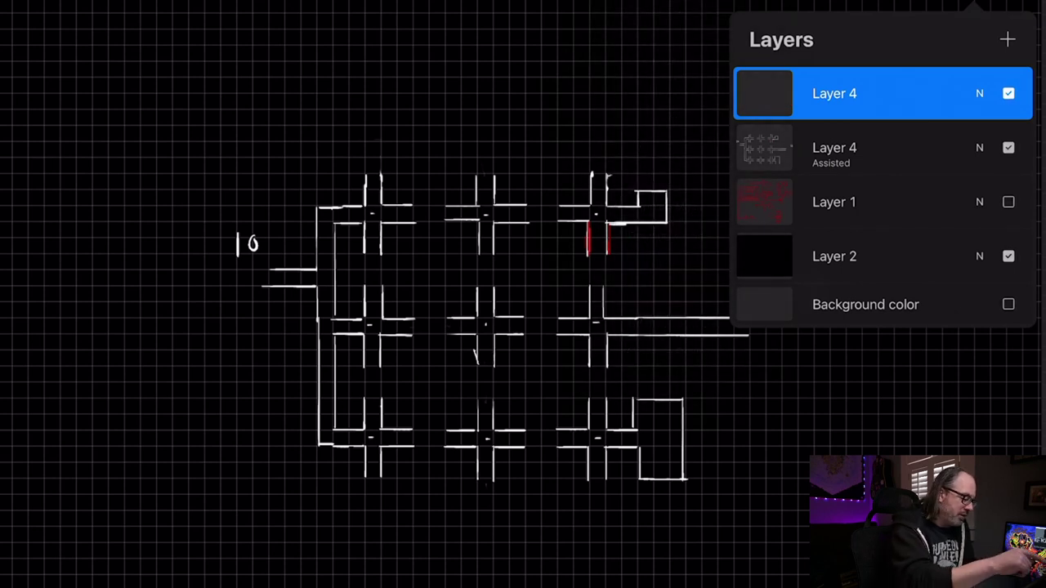
{"action": "left_click_drag", "start_coordinate": [802, 279], "coordinate": [803, 302]}
{"action": "left_click_drag", "start_coordinate": [814, 281], "coordinate": [815, 305]}
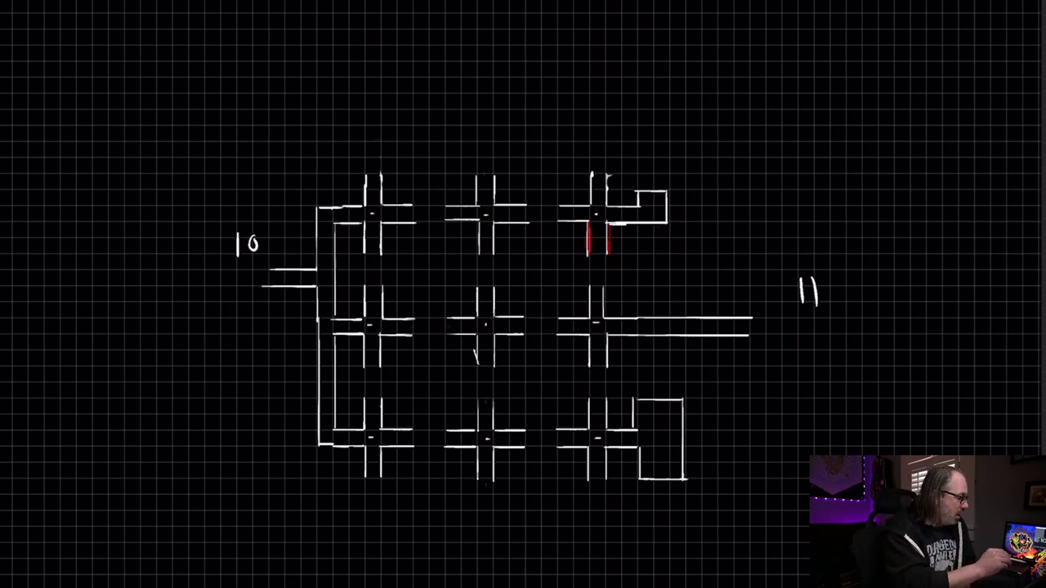
Step: Draw a small red mark and an arc leading into the area 10 entrance, and try circling the whole first column of intersections
{"action": "mouse_move", "coordinate": [238, 292]}
{"action": "left_mouse_down"}
{"action": "mouse_move", "coordinate": [226, 322]}
{"action": "mouse_move", "coordinate": [237, 312]}
{"action": "left_mouse_up"}
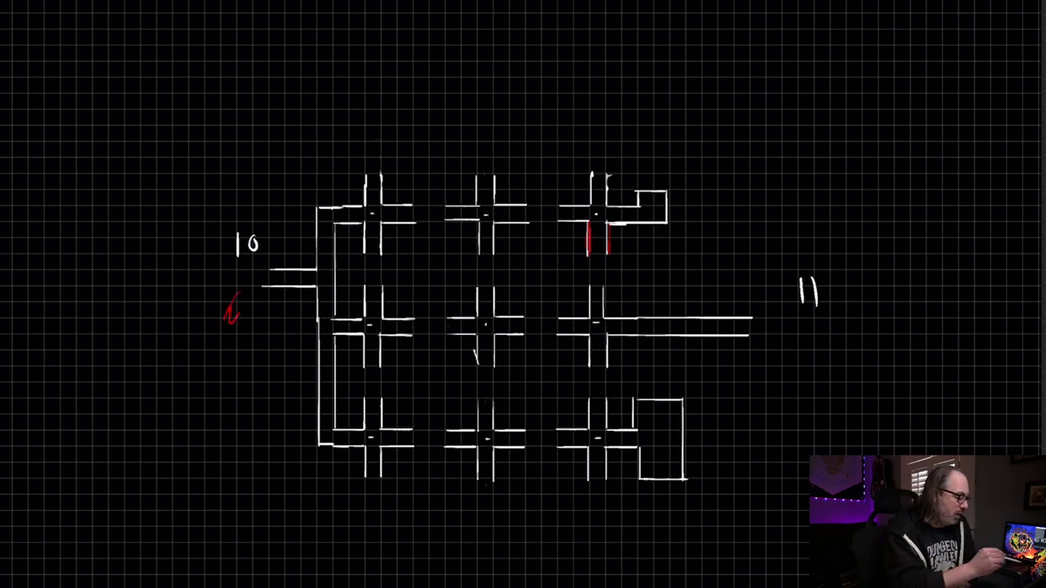
{"action": "mouse_move", "coordinate": [195, 355]}
{"action": "left_mouse_down"}
{"action": "mouse_move", "coordinate": [214, 282]}
{"action": "mouse_move", "coordinate": [263, 279]}
{"action": "left_mouse_up"}
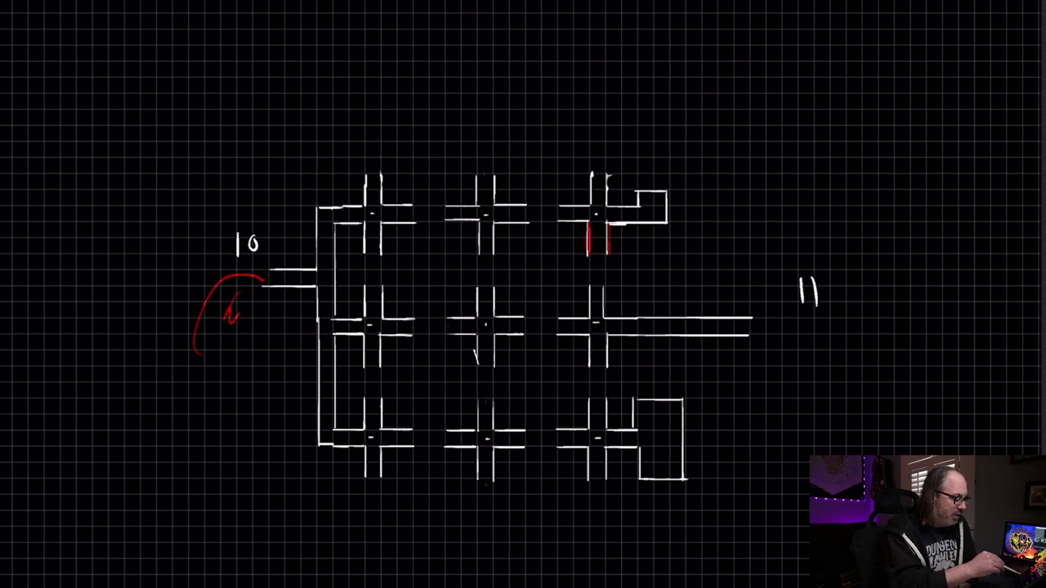
{"action": "mouse_move", "coordinate": [348, 123]}
{"action": "left_mouse_down"}
{"action": "mouse_move", "coordinate": [327, 126]}
{"action": "mouse_move", "coordinate": [441, 361]}
{"action": "mouse_move", "coordinate": [351, 121]}
{"action": "left_mouse_up"}
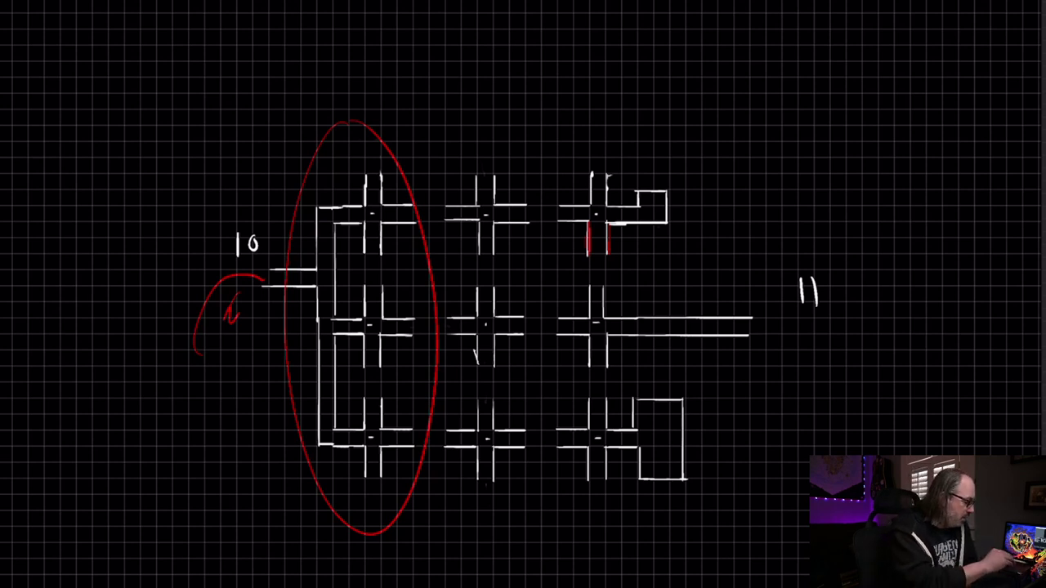
{"action": "key", "text": "ctrl+z"}
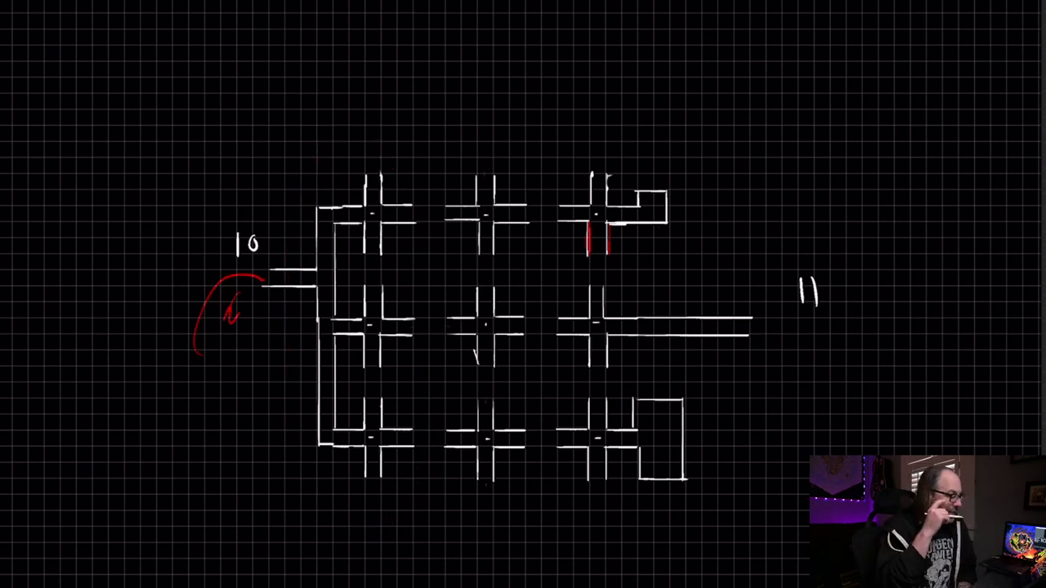
Step: Circle the first two intersections of the middle row in red and draw arrows from the third intersection back through them towards the entrance
{"action": "mouse_move", "coordinate": [381, 285]}
{"action": "left_mouse_down"}
{"action": "mouse_move", "coordinate": [344, 301]}
{"action": "mouse_move", "coordinate": [392, 288]}
{"action": "left_mouse_up"}
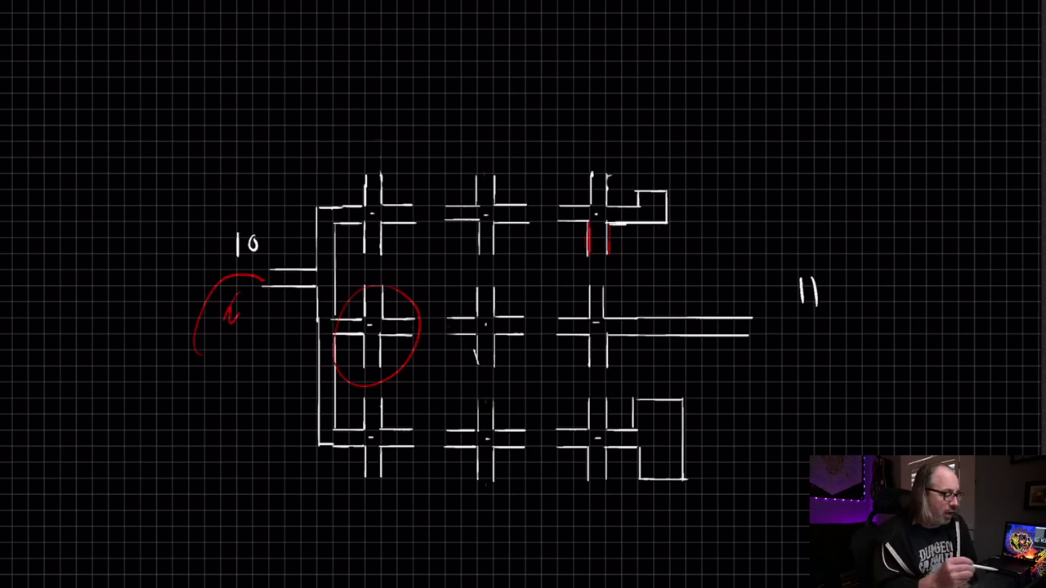
{"action": "mouse_move", "coordinate": [520, 282]}
{"action": "left_mouse_down"}
{"action": "mouse_move", "coordinate": [484, 275]}
{"action": "mouse_move", "coordinate": [536, 335]}
{"action": "mouse_move", "coordinate": [513, 278]}
{"action": "left_mouse_up"}
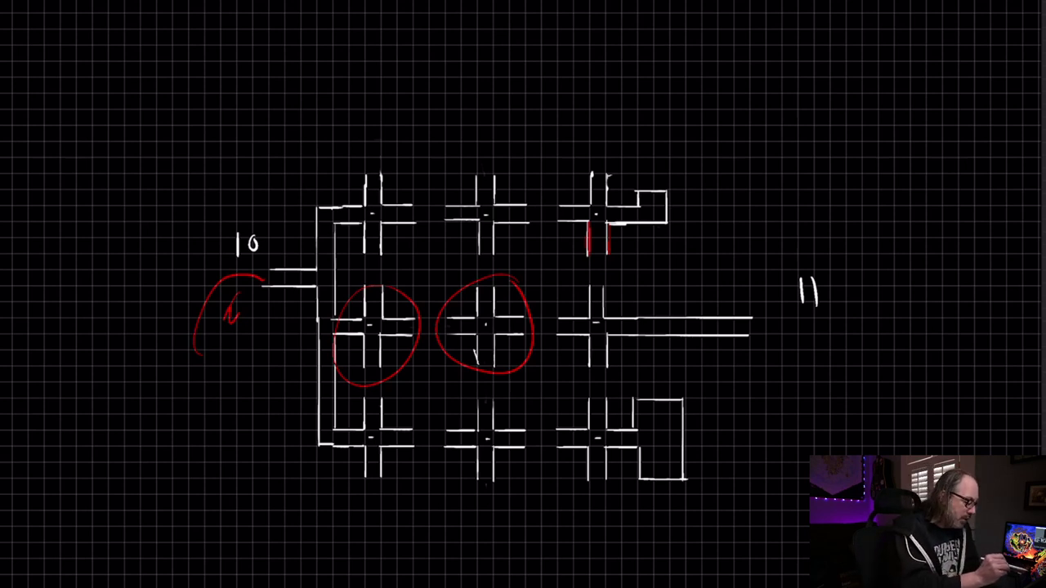
{"action": "mouse_move", "coordinate": [517, 325]}
{"action": "left_mouse_down"}
{"action": "mouse_move", "coordinate": [572, 325]}
{"action": "mouse_move", "coordinate": [513, 325]}
{"action": "mouse_move", "coordinate": [531, 311]}
{"action": "left_mouse_up"}
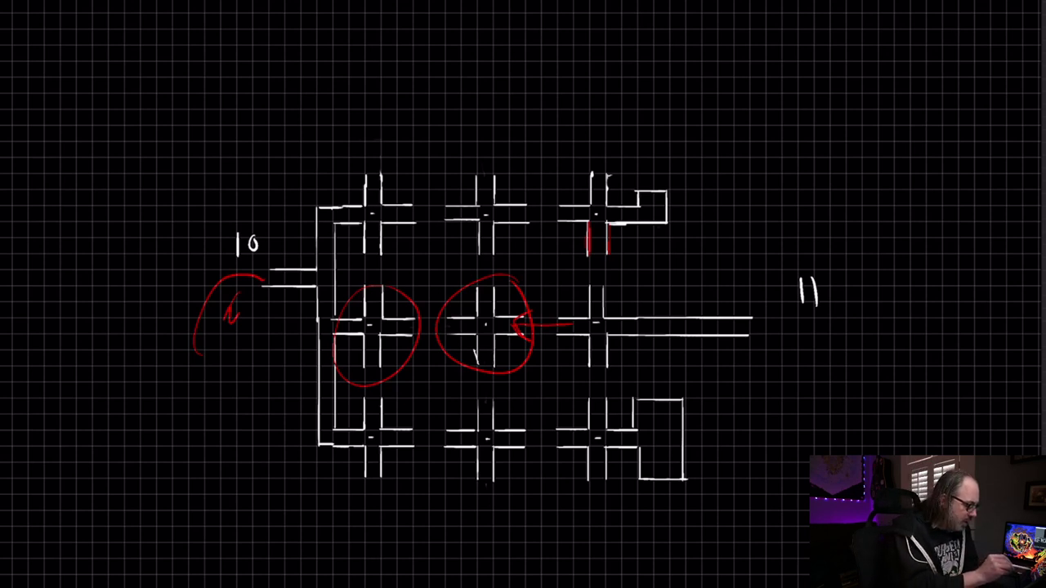
{"action": "mouse_move", "coordinate": [384, 319]}
{"action": "left_mouse_down"}
{"action": "mouse_move", "coordinate": [373, 332]}
{"action": "mouse_move", "coordinate": [390, 326]}
{"action": "left_mouse_up"}
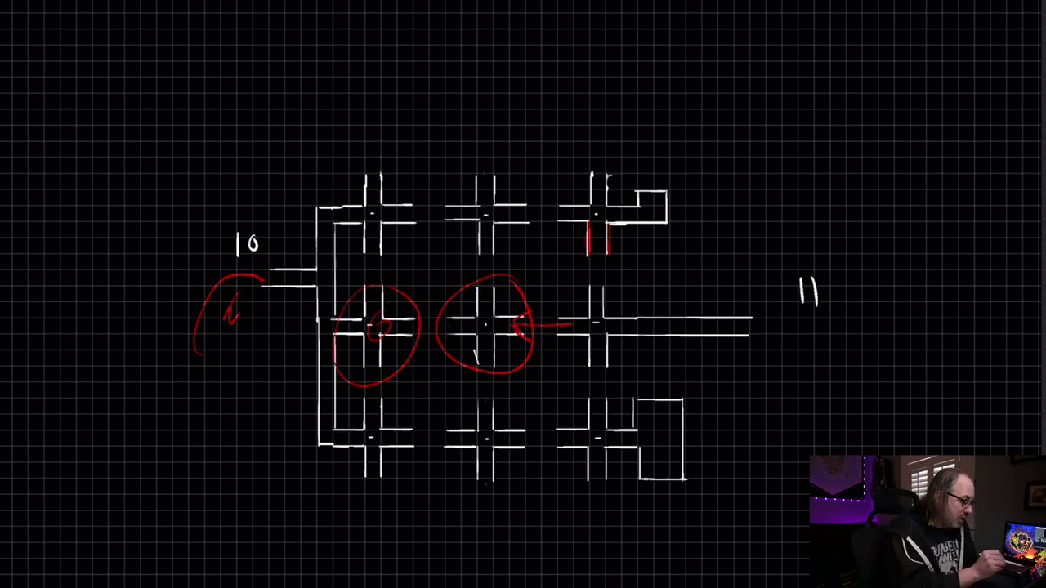
{"action": "mouse_move", "coordinate": [455, 329]}
{"action": "left_mouse_down"}
{"action": "mouse_move", "coordinate": [409, 325]}
{"action": "mouse_move", "coordinate": [407, 335]}
{"action": "mouse_move", "coordinate": [400, 324]}
{"action": "left_mouse_up"}
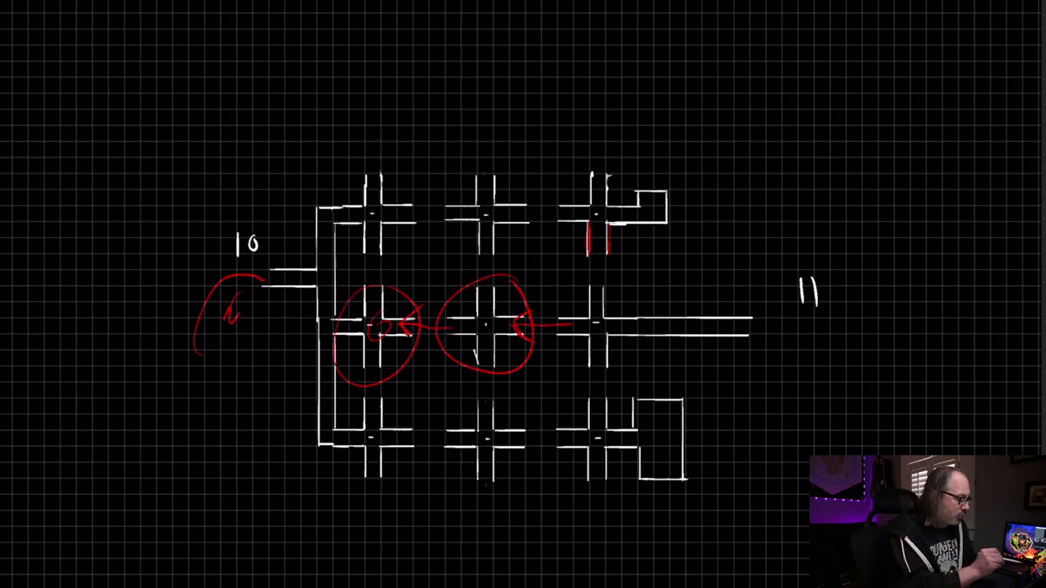
{"action": "mouse_move", "coordinate": [357, 327]}
{"action": "left_mouse_down"}
{"action": "mouse_move", "coordinate": [329, 328]}
{"action": "mouse_move", "coordinate": [344, 319]}
{"action": "left_mouse_up"}
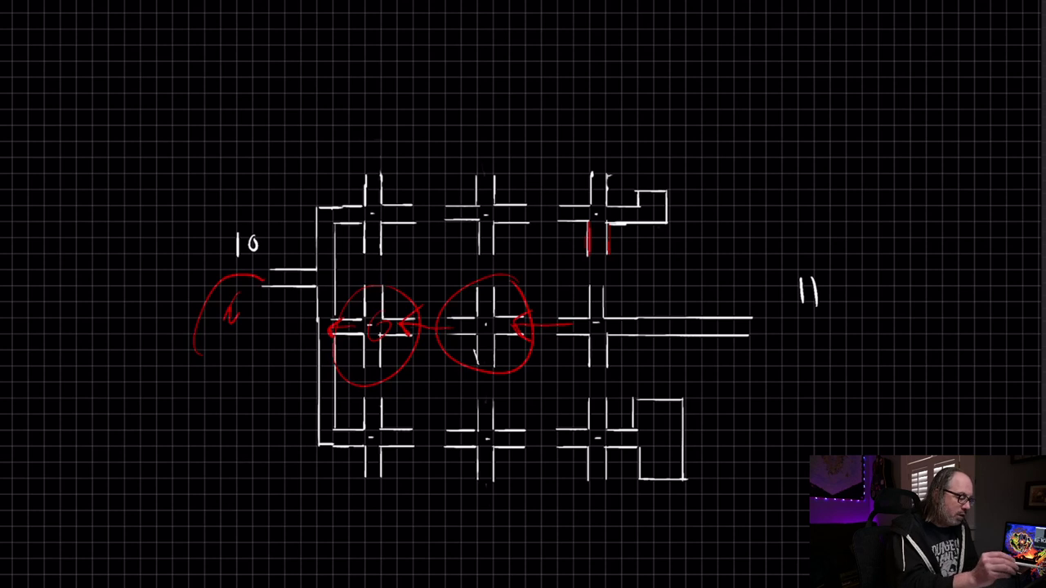
Step: Clear all red annotations from the topmost Layer 4 and return to the full map
{"action": "key", "text": "l"}
{"action": "left_click", "coordinate": [834, 93]}
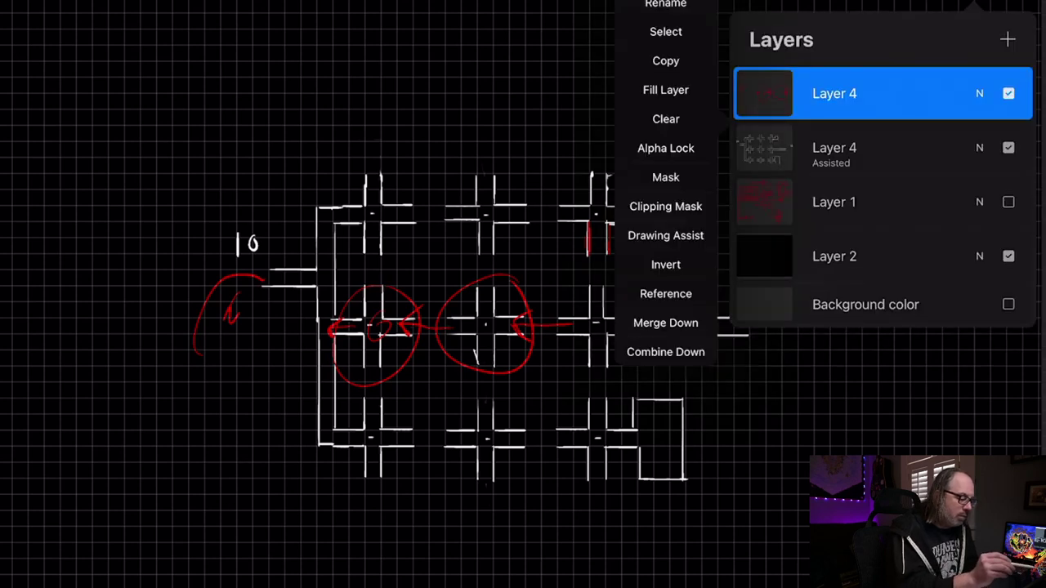
{"action": "left_click", "coordinate": [666, 119]}
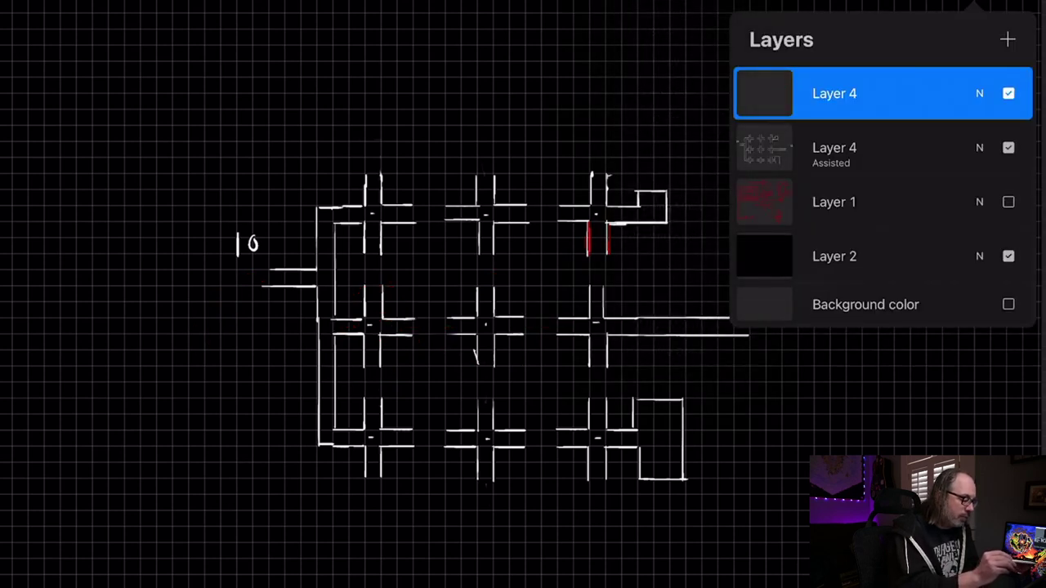
{"action": "key", "text": "l"}
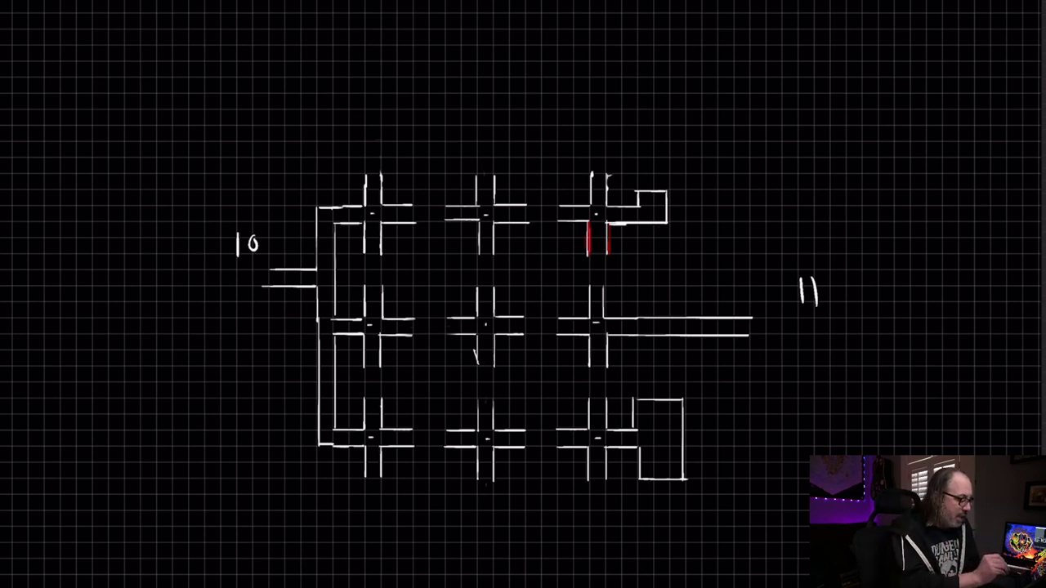
Step: Circle the middle row's first intersection in red and draw a path from its east exit, looping beneath the second intersection to that one's east exit
{"action": "mouse_move", "coordinate": [366, 291]}
{"action": "left_mouse_down"}
{"action": "mouse_move", "coordinate": [348, 314]}
{"action": "mouse_move", "coordinate": [382, 290]}
{"action": "left_mouse_up"}
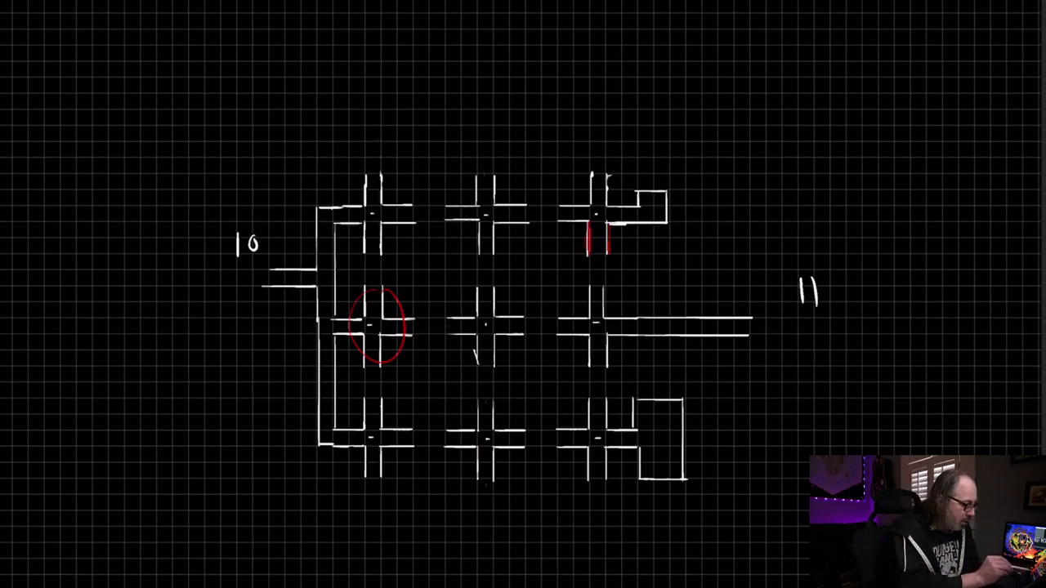
{"action": "mouse_move", "coordinate": [413, 325]}
{"action": "left_mouse_down"}
{"action": "mouse_move", "coordinate": [434, 333]}
{"action": "mouse_move", "coordinate": [444, 362]}
{"action": "mouse_move", "coordinate": [476, 381]}
{"action": "mouse_move", "coordinate": [517, 384]}
{"action": "mouse_move", "coordinate": [543, 342]}
{"action": "mouse_move", "coordinate": [521, 324]}
{"action": "left_mouse_up"}
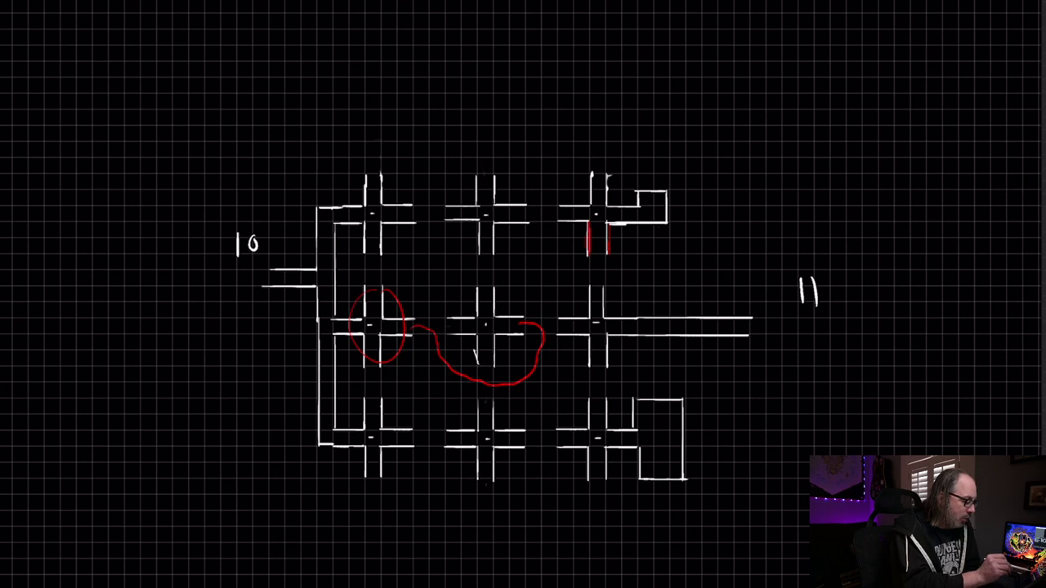
Step: Draw a red line from the middle row's first intersection into the second, a mark above the middle column and an upward arrow beneath it
{"action": "left_click_drag", "start_coordinate": [451, 327], "coordinate": [398, 327]}
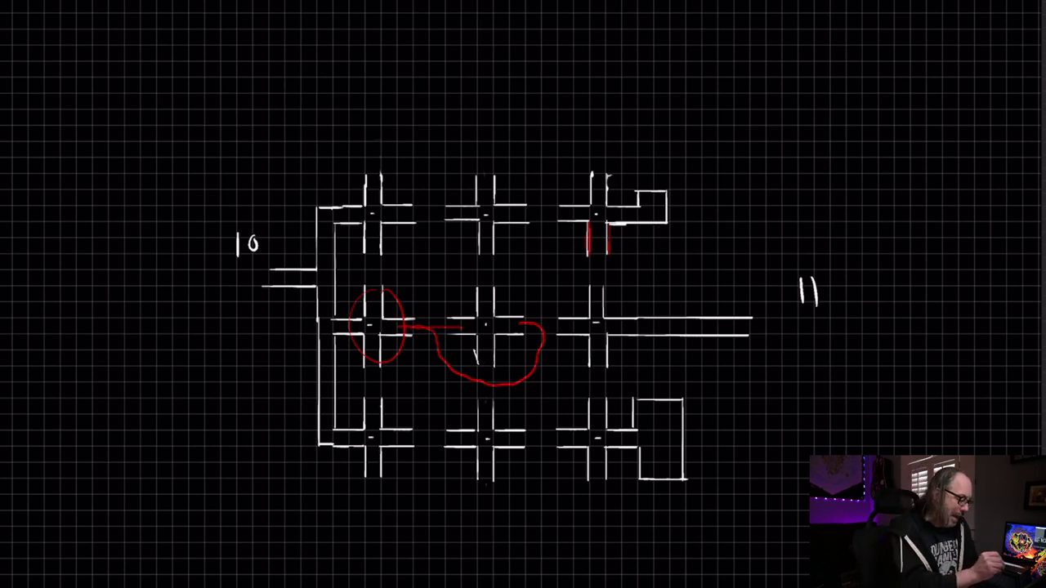
{"action": "left_click_drag", "start_coordinate": [422, 327], "coordinate": [474, 329]}
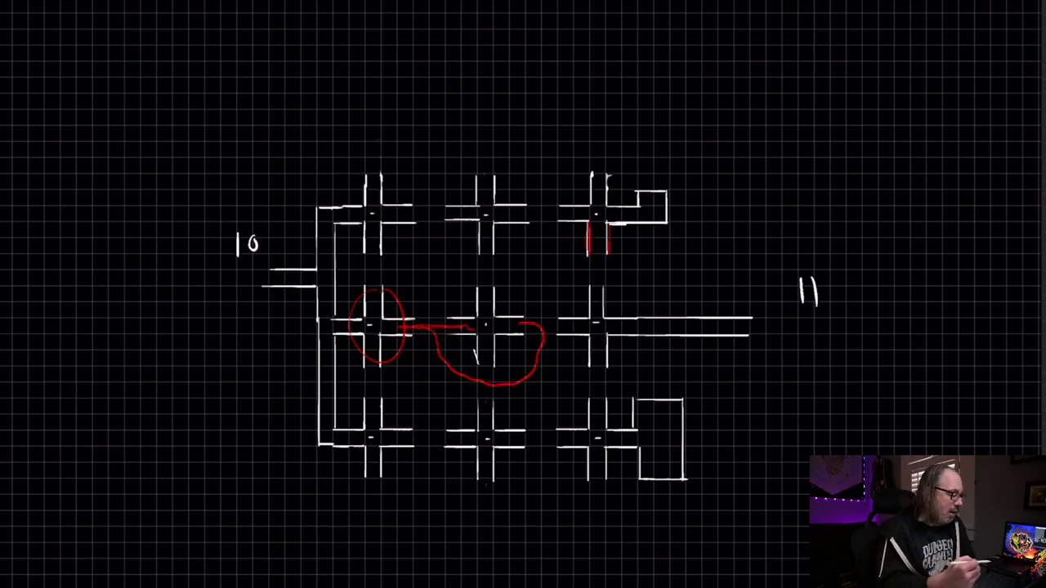
{"action": "left_click_drag", "start_coordinate": [494, 114], "coordinate": [487, 167]}
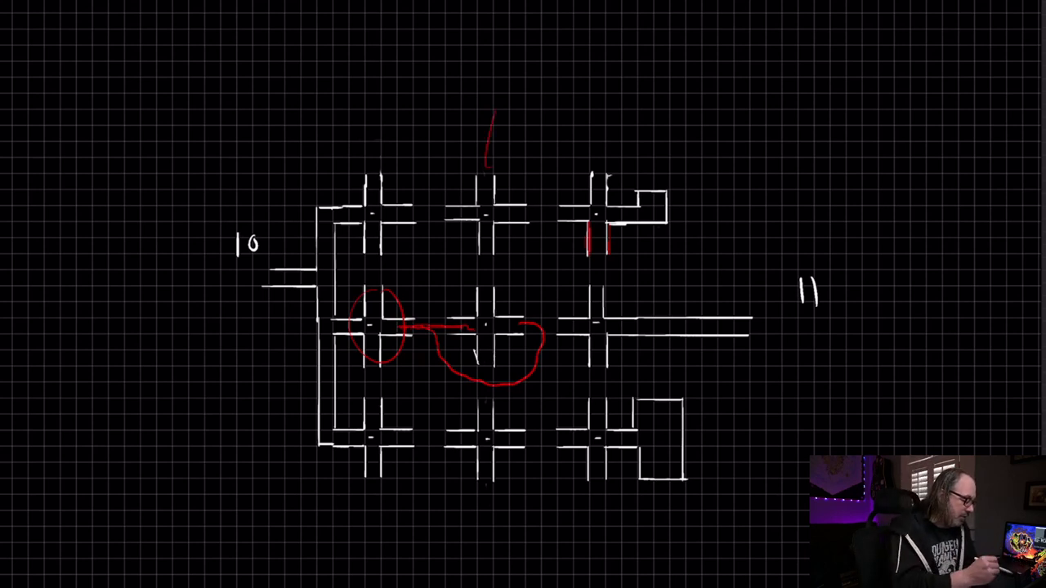
{"action": "mouse_move", "coordinate": [487, 492]}
{"action": "left_mouse_down"}
{"action": "mouse_move", "coordinate": [479, 535]}
{"action": "mouse_move", "coordinate": [503, 508]}
{"action": "left_mouse_up"}
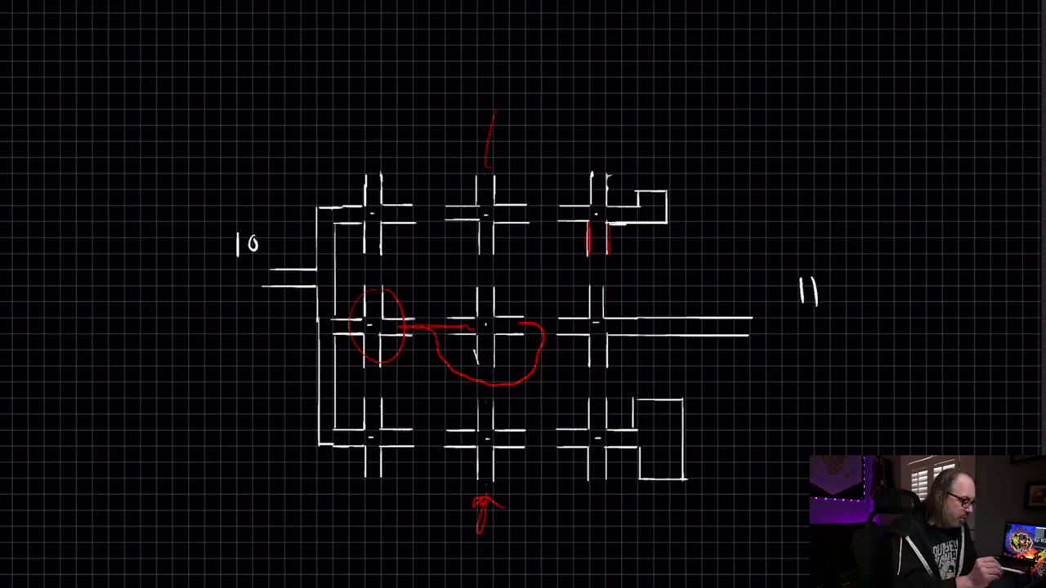
Step: Circle the corridor end near area 11 in red and draw arrows out through the bottom-row room and into the bottom row's west entrance
{"action": "mouse_move", "coordinate": [751, 291]}
{"action": "left_mouse_down"}
{"action": "mouse_move", "coordinate": [719, 376]}
{"action": "mouse_move", "coordinate": [752, 291]}
{"action": "left_mouse_up"}
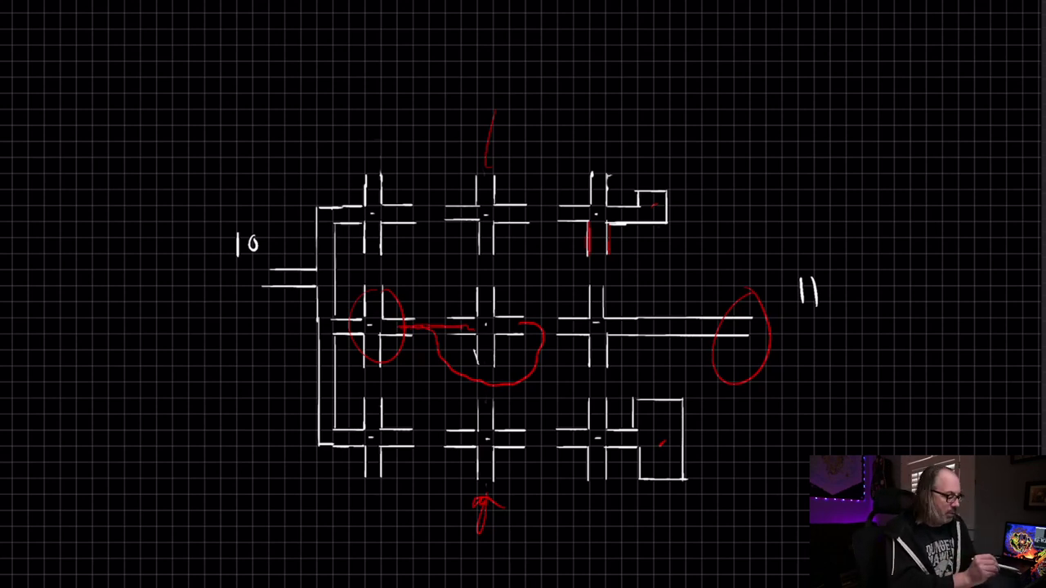
{"action": "mouse_move", "coordinate": [636, 433]}
{"action": "left_mouse_down"}
{"action": "mouse_move", "coordinate": [768, 442]}
{"action": "mouse_move", "coordinate": [747, 451]}
{"action": "left_mouse_up"}
{"action": "left_click_drag", "start_coordinate": [258, 430], "coordinate": [312, 424]}
{"action": "left_click_drag", "start_coordinate": [295, 421], "coordinate": [304, 447]}
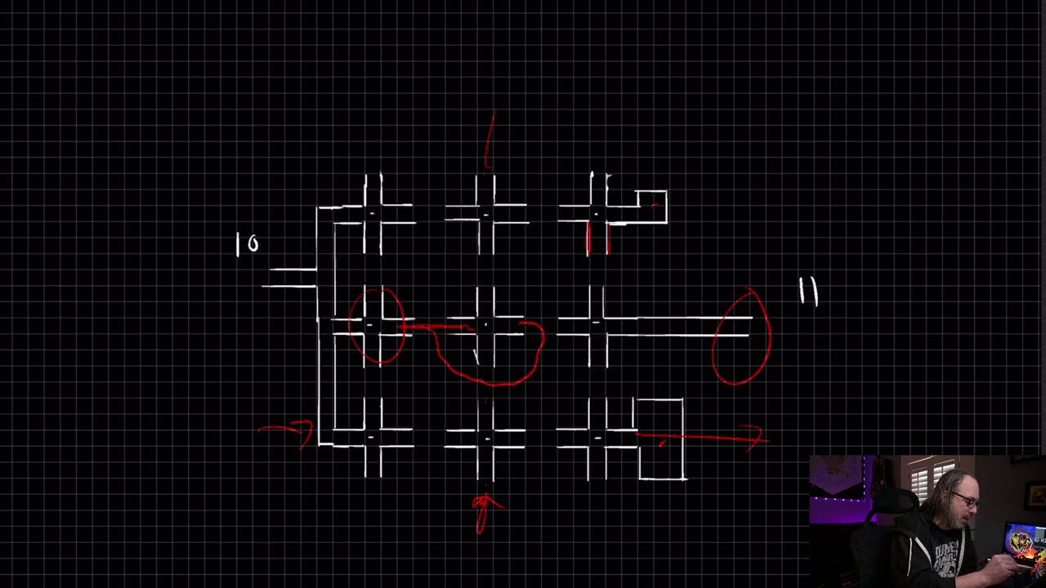
Step: Draw red routes from the first column's north exits to the next intersections' east exits, looping from the top row around to the bottom row
{"action": "mouse_move", "coordinate": [376, 273]}
{"action": "left_mouse_down"}
{"action": "mouse_move", "coordinate": [430, 229]}
{"action": "mouse_move", "coordinate": [407, 214]}
{"action": "left_mouse_up"}
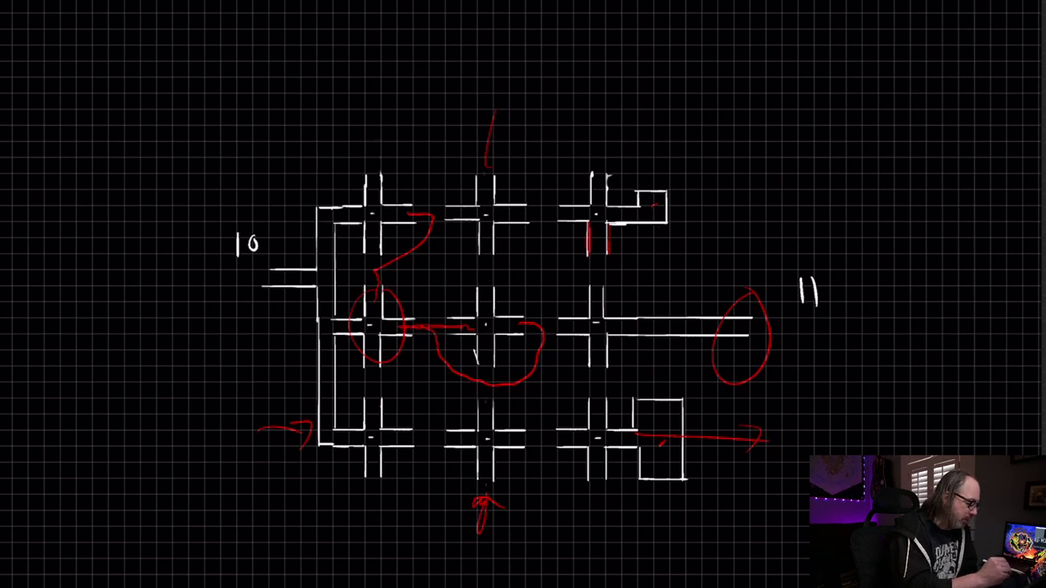
{"action": "left_click_drag", "start_coordinate": [377, 478], "coordinate": [372, 493]}
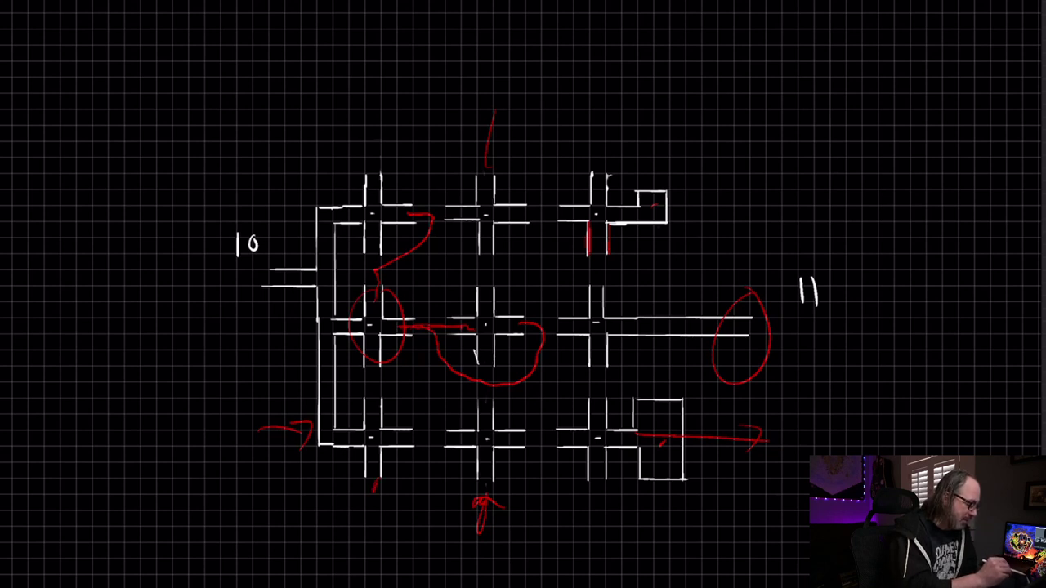
{"action": "mouse_move", "coordinate": [375, 175]}
{"action": "left_mouse_down"}
{"action": "mouse_move", "coordinate": [350, 144]}
{"action": "mouse_move", "coordinate": [208, 482]}
{"action": "mouse_move", "coordinate": [351, 549]}
{"action": "mouse_move", "coordinate": [427, 436]}
{"action": "left_mouse_up"}
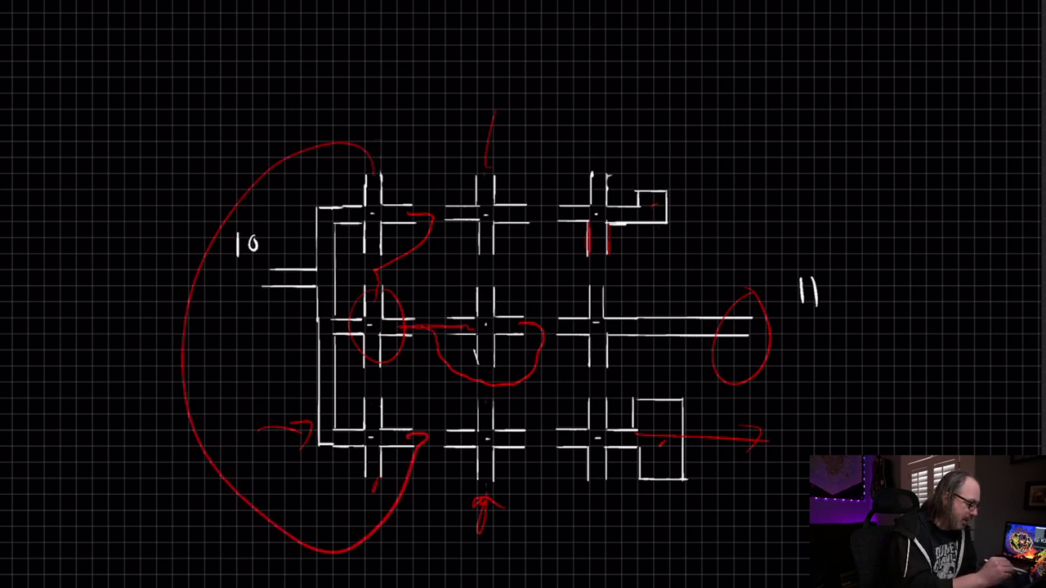
{"action": "mouse_move", "coordinate": [375, 405]}
{"action": "left_mouse_down"}
{"action": "mouse_move", "coordinate": [373, 369]}
{"action": "mouse_move", "coordinate": [426, 334]}
{"action": "mouse_move", "coordinate": [407, 325]}
{"action": "left_mouse_up"}
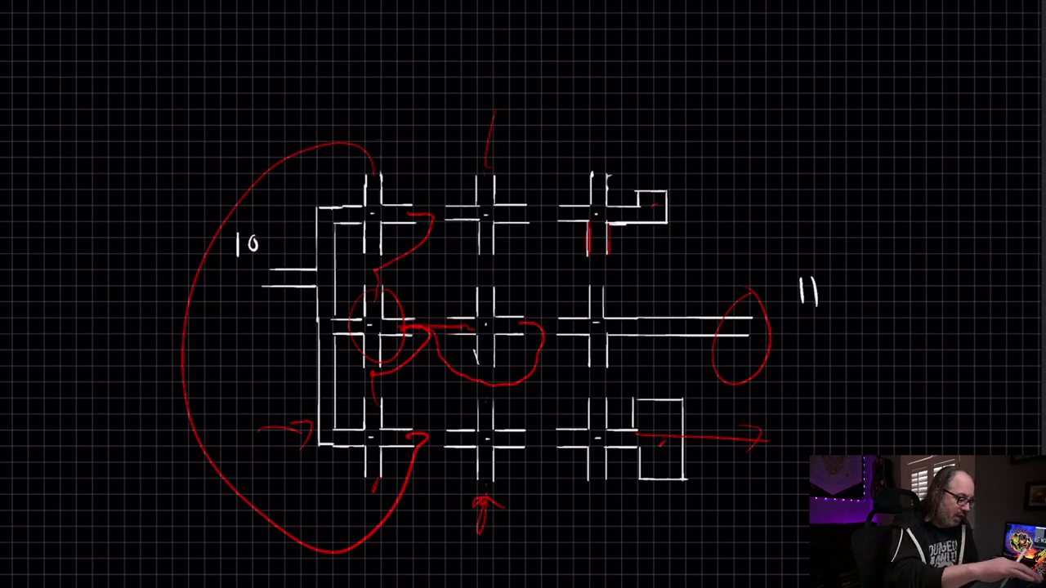
Step: Hide both Layer 4 layers and show Layer 1 to display the red overall dungeon map
{"action": "key", "text": "l"}
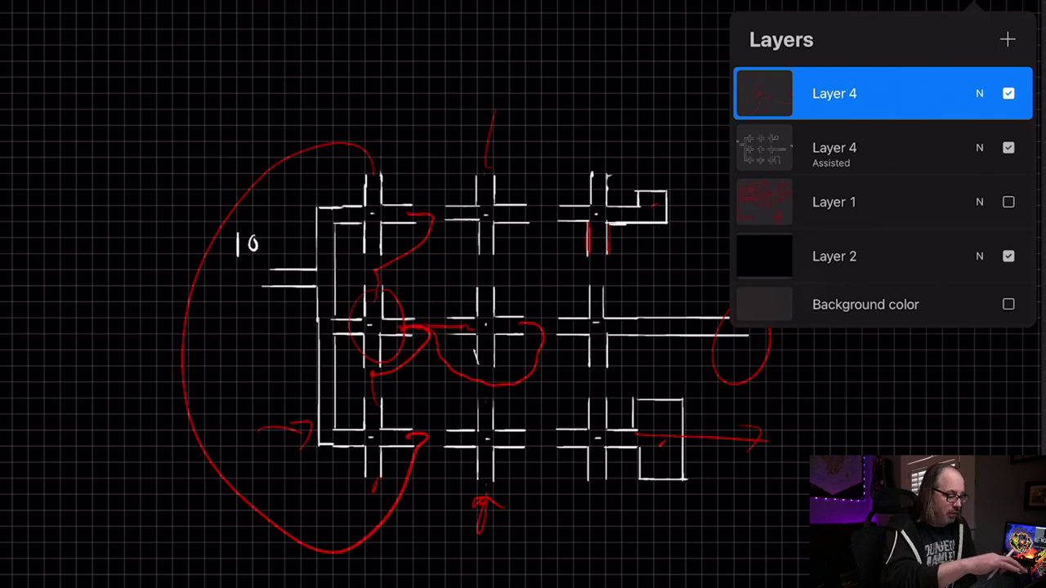
{"action": "left_click", "coordinate": [1008, 93]}
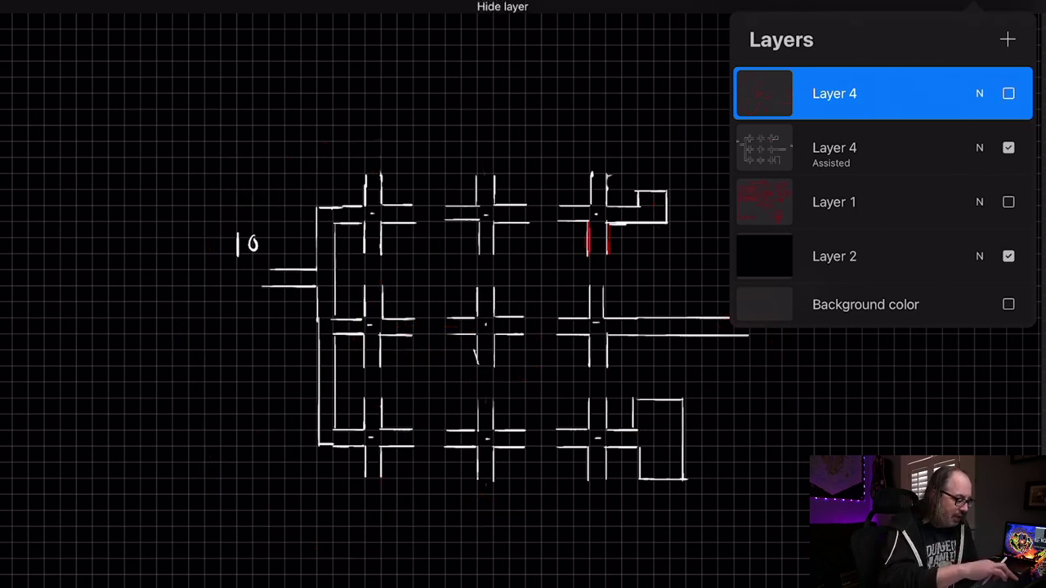
{"action": "left_click", "coordinate": [1009, 202]}
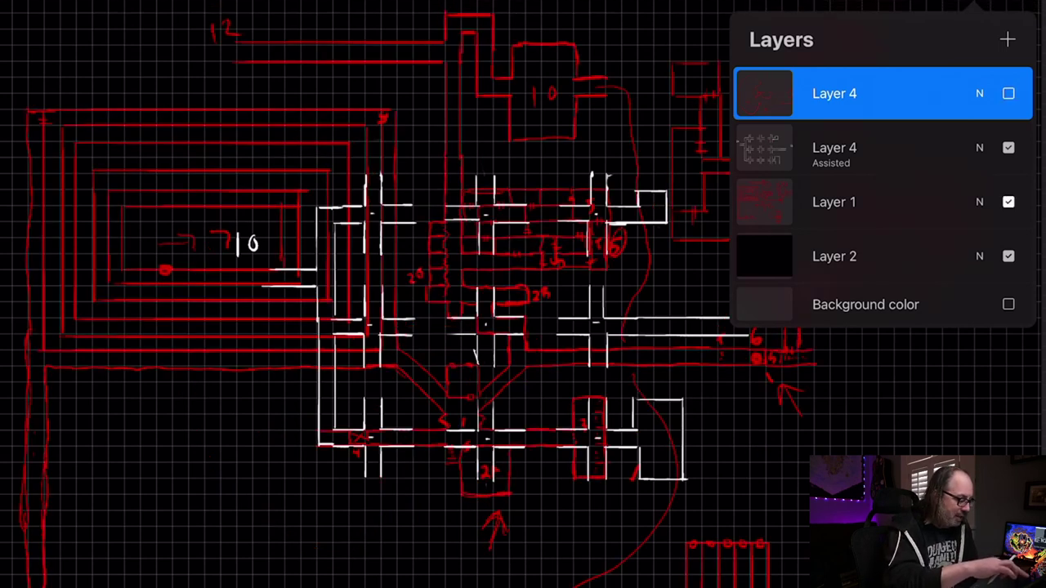
{"action": "left_click", "coordinate": [1009, 147]}
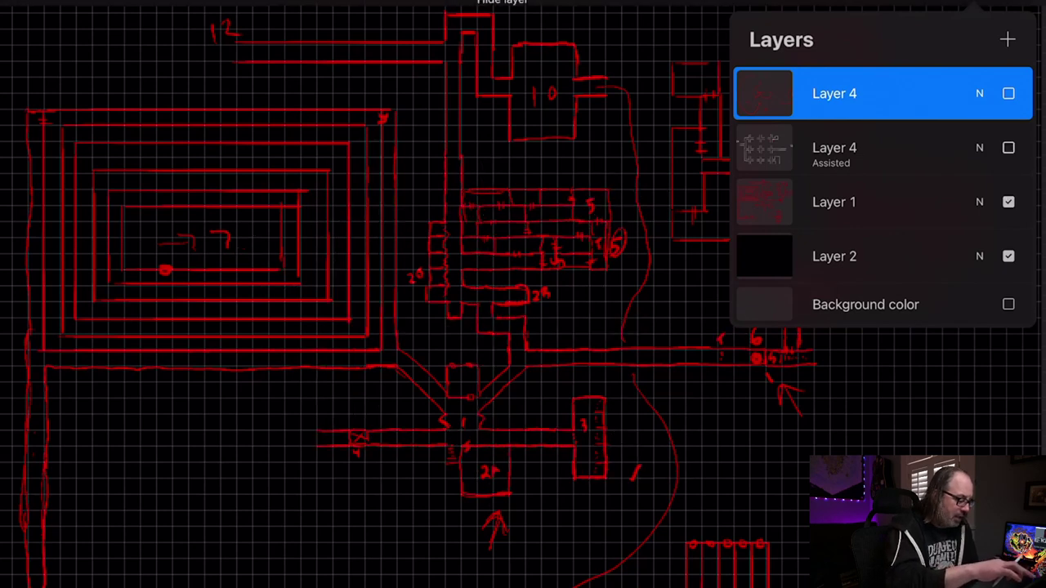
{"action": "key", "text": "l"}
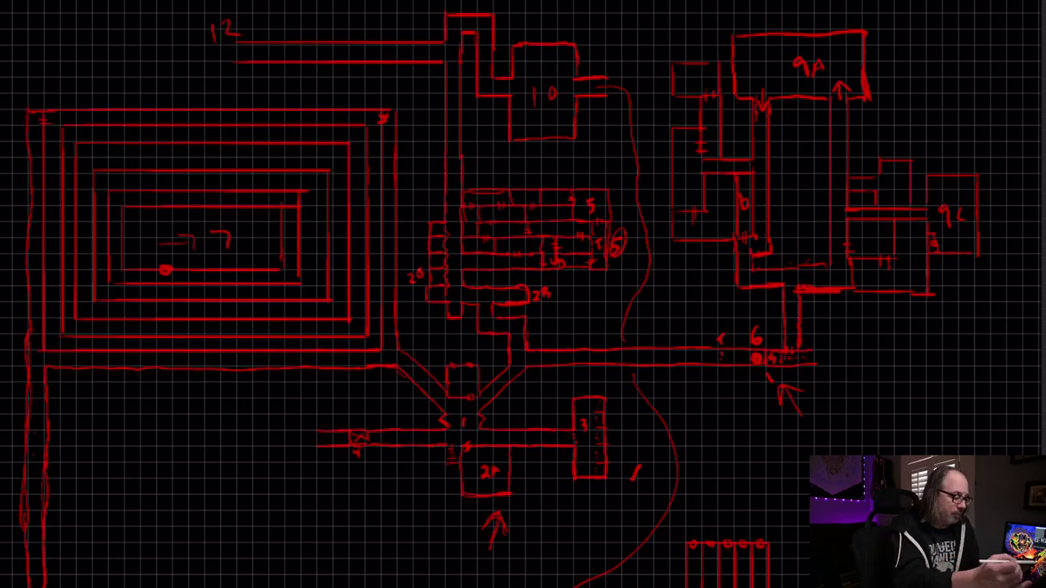
Step: Add a new layer directly above Layer 1 and set the drawing color to white
{"action": "key", "text": "l"}
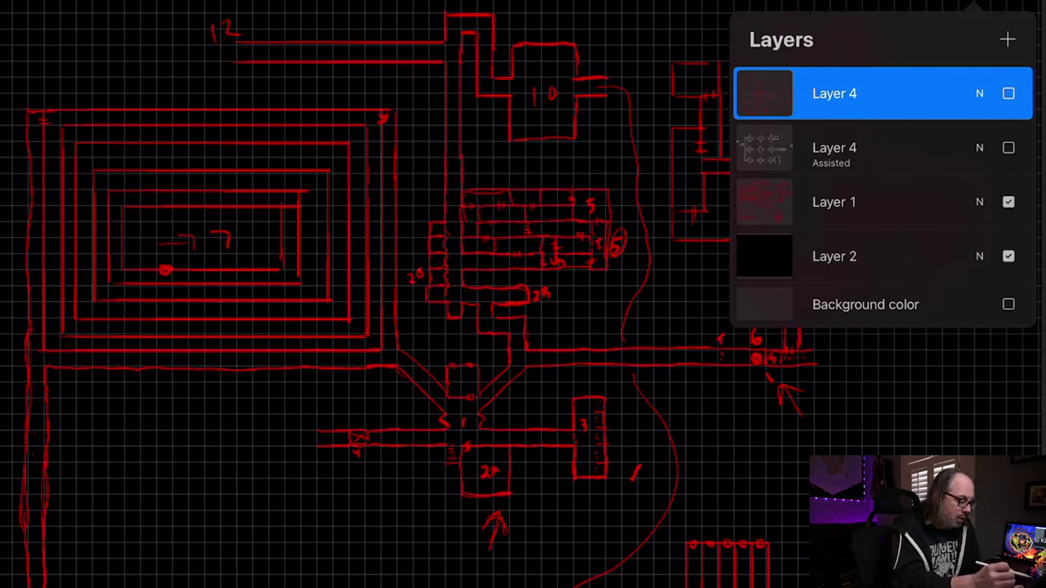
{"action": "left_click", "coordinate": [866, 202]}
{"action": "left_click", "coordinate": [1008, 39]}
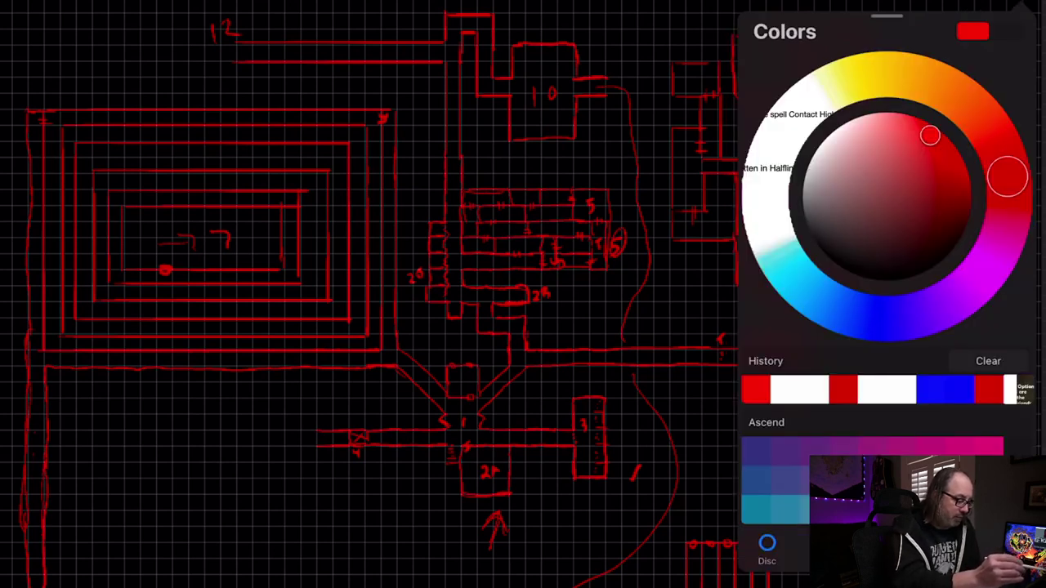
{"action": "left_click", "coordinate": [784, 389]}
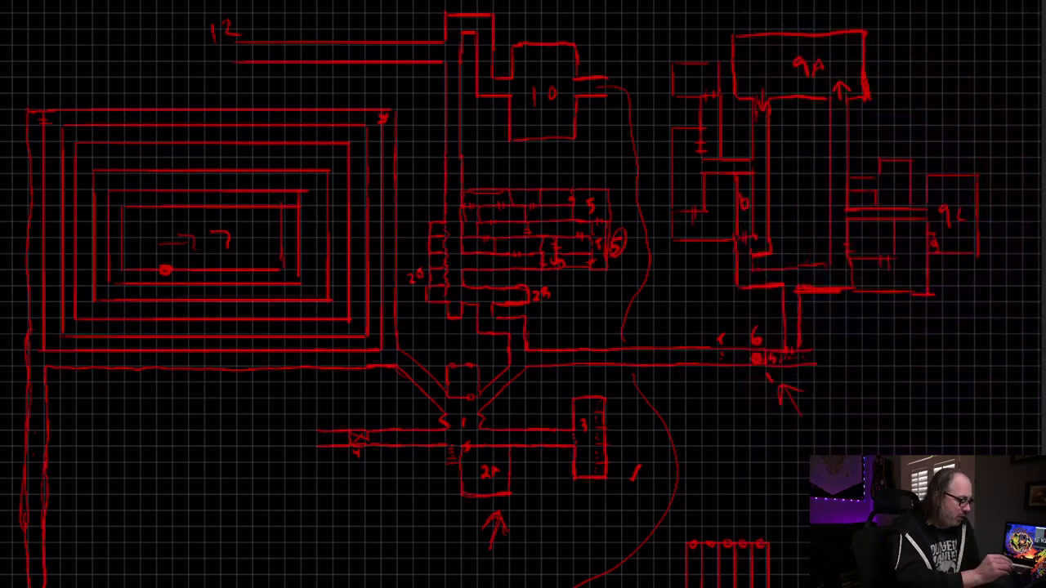
Step: Circle the two 2B areas in white and draw an arrow pointing north along the corridor above them
{"action": "left_click_drag", "start_coordinate": [430, 242], "coordinate": [440, 270]}
{"action": "mouse_move", "coordinate": [561, 283]}
{"action": "left_mouse_down"}
{"action": "mouse_move", "coordinate": [549, 332]}
{"action": "mouse_move", "coordinate": [563, 288]}
{"action": "left_mouse_up"}
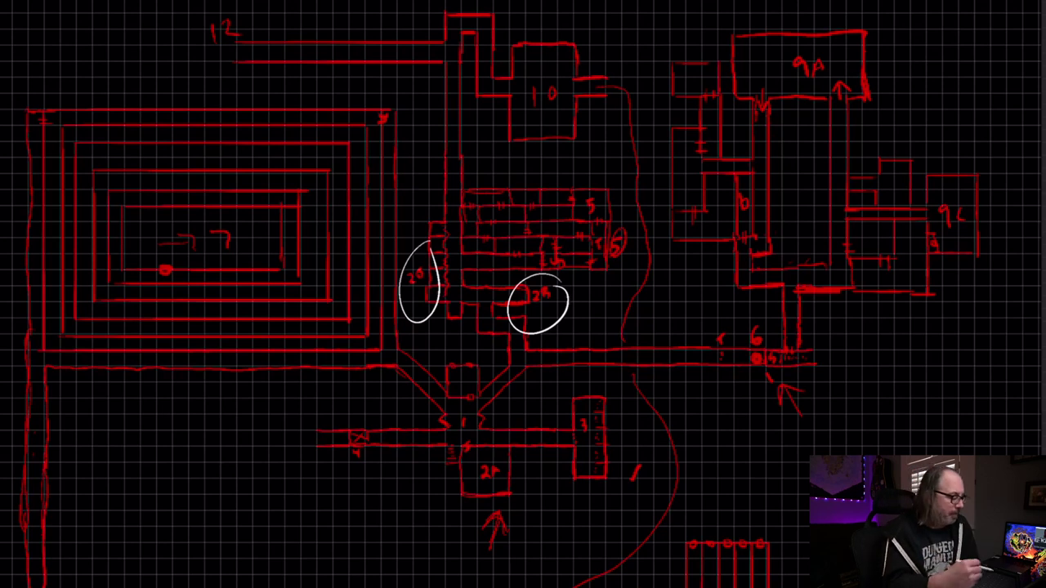
{"action": "mouse_move", "coordinate": [417, 183]}
{"action": "left_mouse_down"}
{"action": "mouse_move", "coordinate": [439, 144]}
{"action": "mouse_move", "coordinate": [452, 175]}
{"action": "left_mouse_up"}
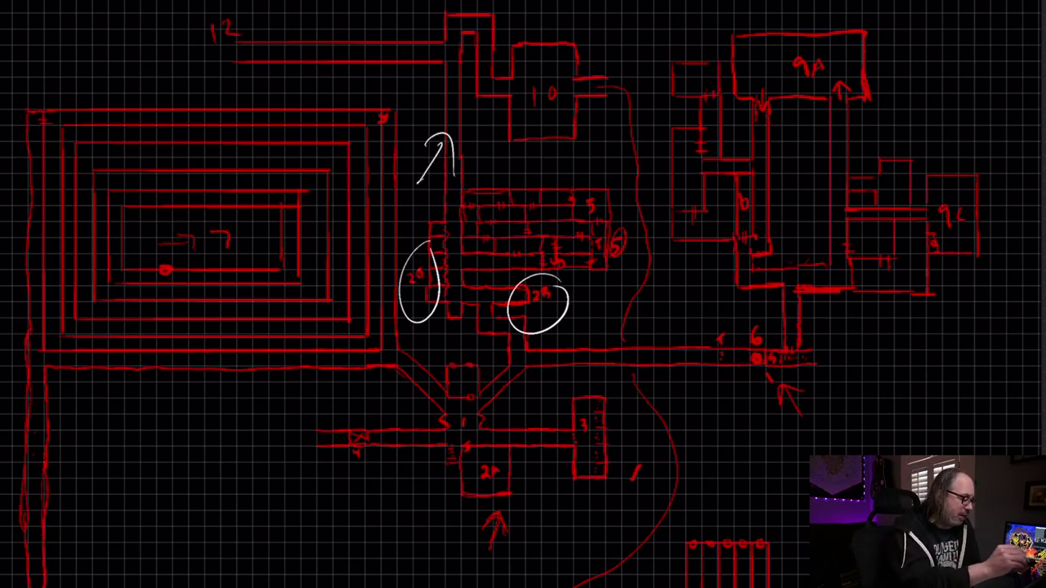
Step: Circle area 10 in white, trace its east exit route down towards area 11, and circle the area 12 label
{"action": "mouse_move", "coordinate": [527, 14]}
{"action": "left_mouse_down"}
{"action": "mouse_move", "coordinate": [461, 61]}
{"action": "mouse_move", "coordinate": [519, 26]}
{"action": "left_mouse_up"}
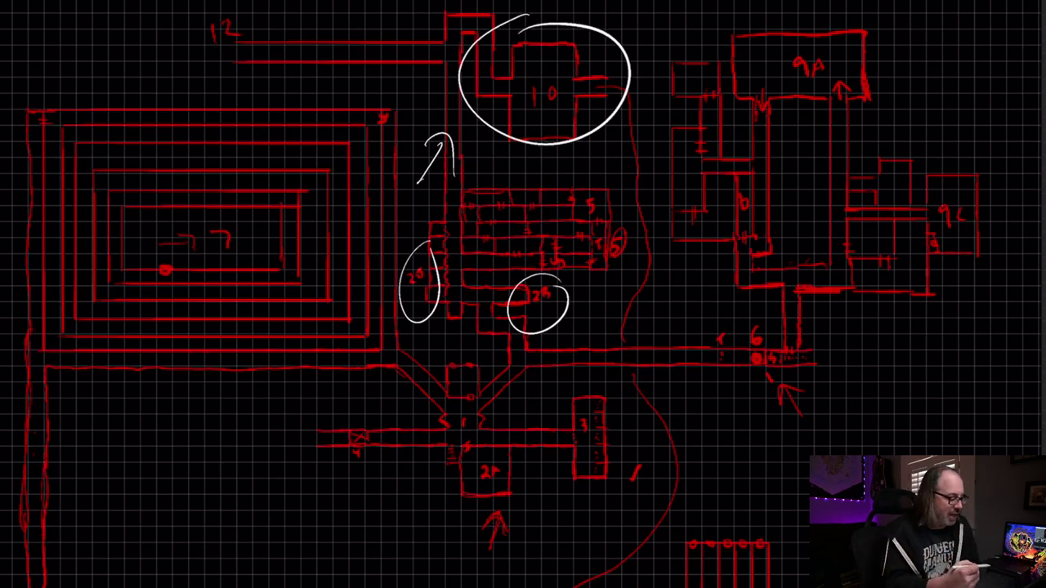
{"action": "mouse_move", "coordinate": [582, 88]}
{"action": "left_mouse_down"}
{"action": "mouse_move", "coordinate": [640, 107]}
{"action": "mouse_move", "coordinate": [639, 330]}
{"action": "left_mouse_up"}
{"action": "mouse_move", "coordinate": [635, 387]}
{"action": "left_mouse_down"}
{"action": "mouse_move", "coordinate": [684, 446]}
{"action": "mouse_move", "coordinate": [582, 587]}
{"action": "left_mouse_up"}
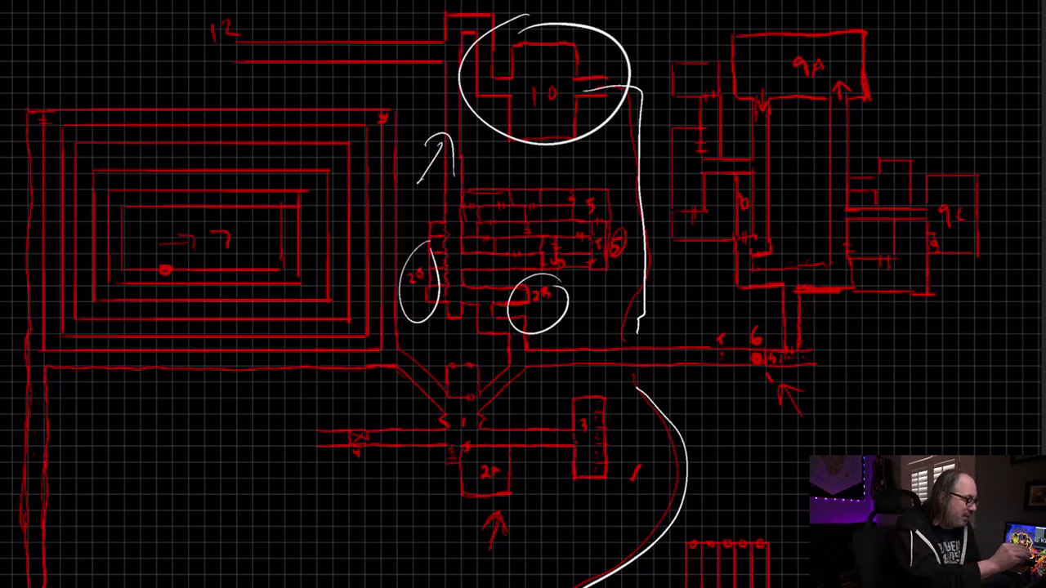
{"action": "mouse_move", "coordinate": [269, 4]}
{"action": "left_mouse_down"}
{"action": "mouse_move", "coordinate": [210, 86]}
{"action": "mouse_move", "coordinate": [212, 15]}
{"action": "left_mouse_up"}
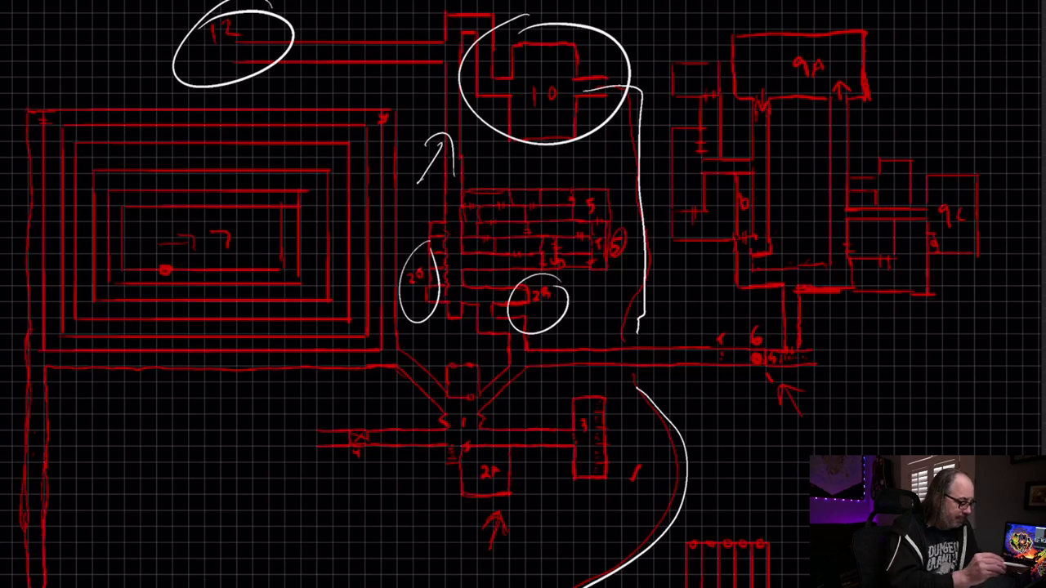
Step: Examine the area 11 rooms with Layer 5's white annotations hidden and shown
{"action": "scroll", "coordinate": [703, 506], "scroll_direction": "up", "scroll_amount": 5}
{"action": "scroll", "coordinate": [523, 294], "scroll_direction": "down", "scroll_amount": 5}
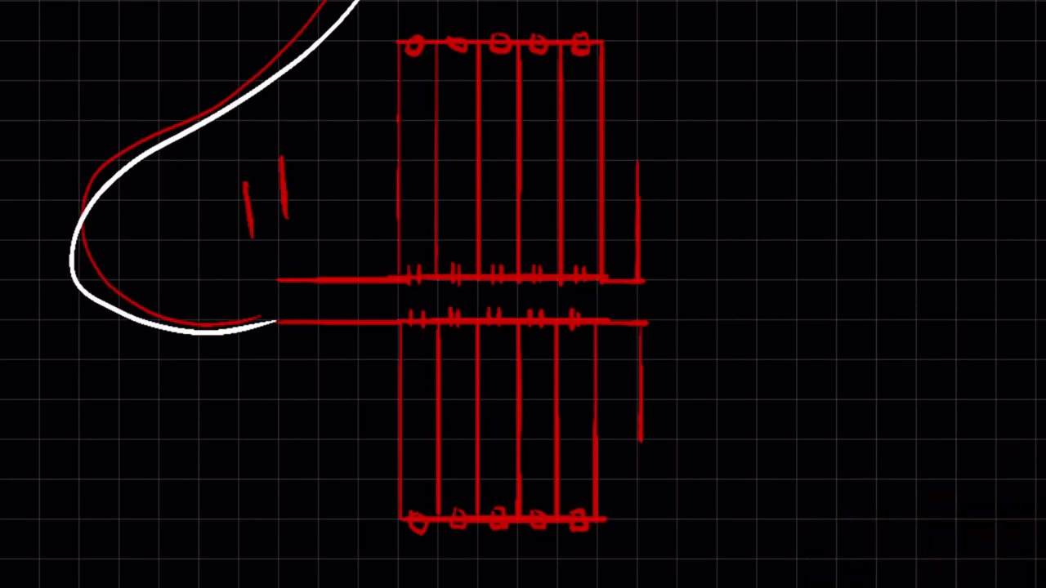
{"action": "key", "text": "l"}
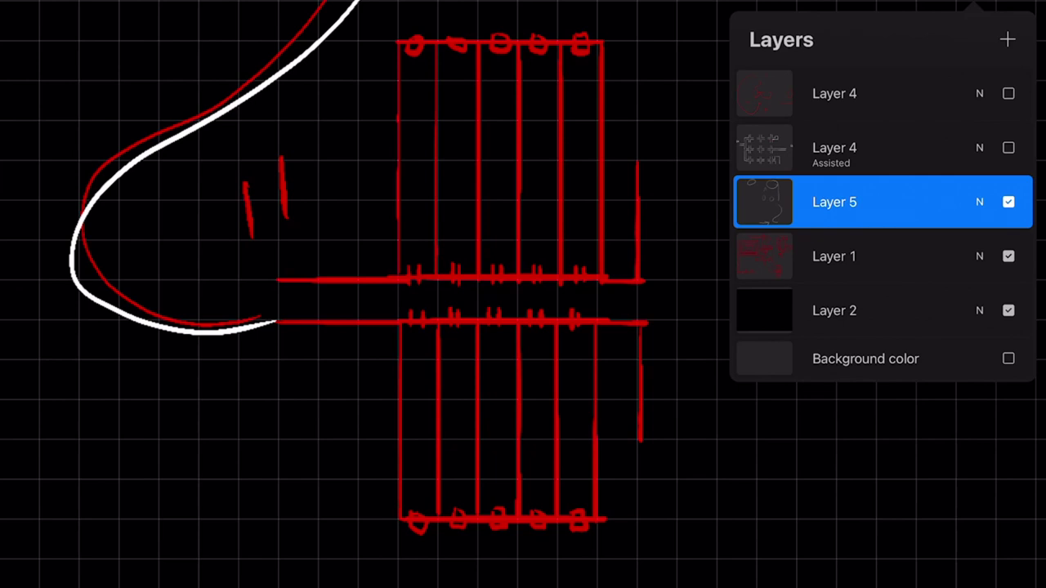
{"action": "left_click", "coordinate": [1009, 202]}
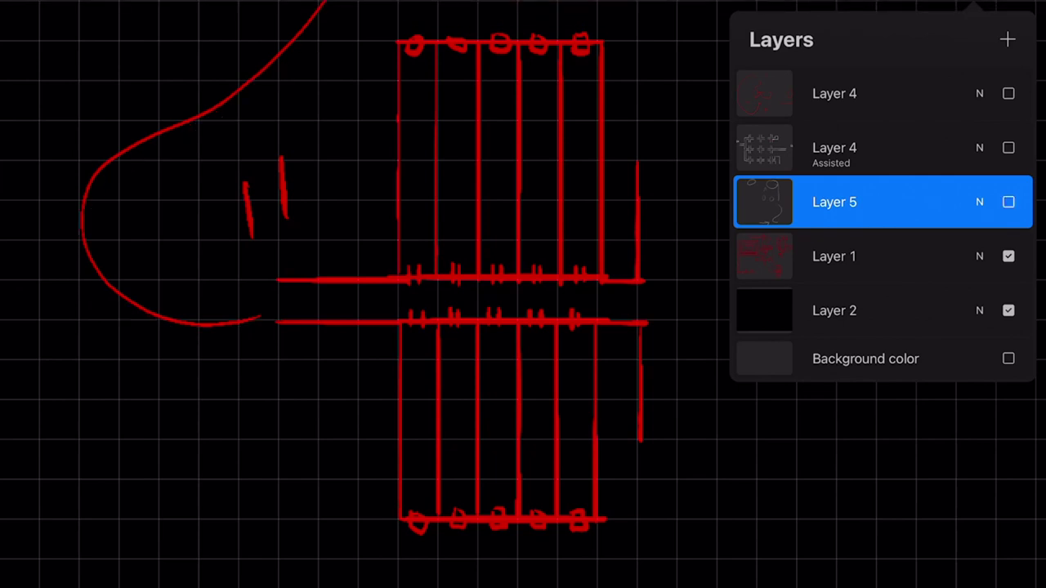
{"action": "left_click", "coordinate": [1008, 202]}
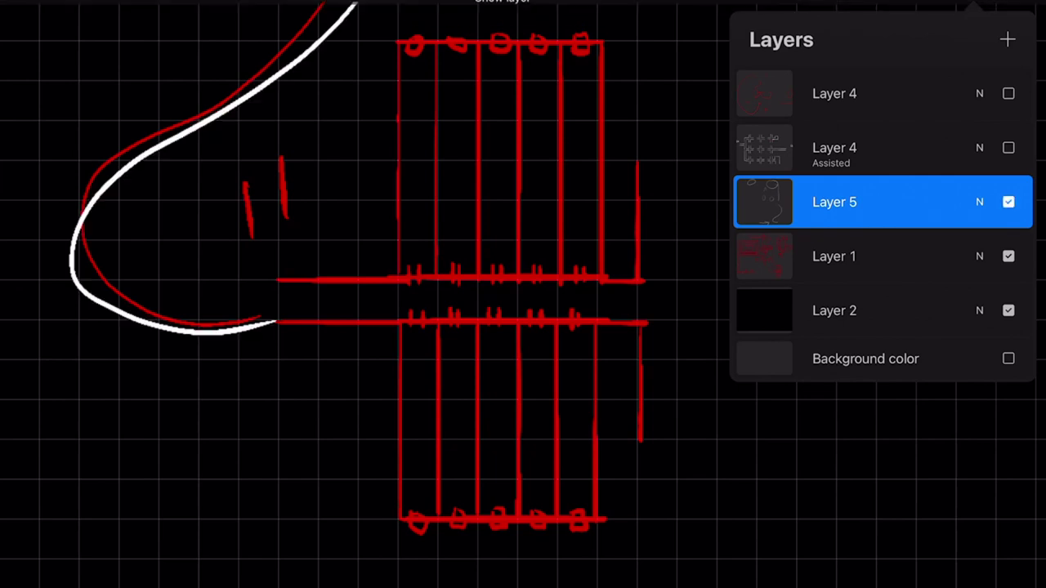
{"action": "left_click", "coordinate": [1008, 202]}
{"action": "left_click", "coordinate": [1008, 201]}
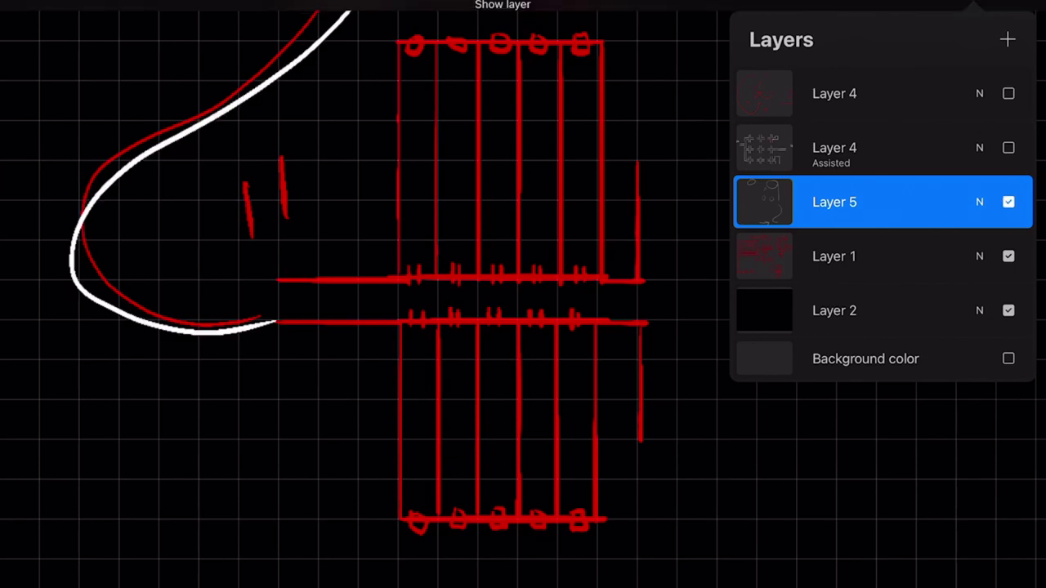
Step: Turn on the background color and hide Layer 2, Layer 1 and Layer 5 to reveal the written notes
{"action": "left_click", "coordinate": [1009, 359]}
{"action": "left_click", "coordinate": [1009, 310]}
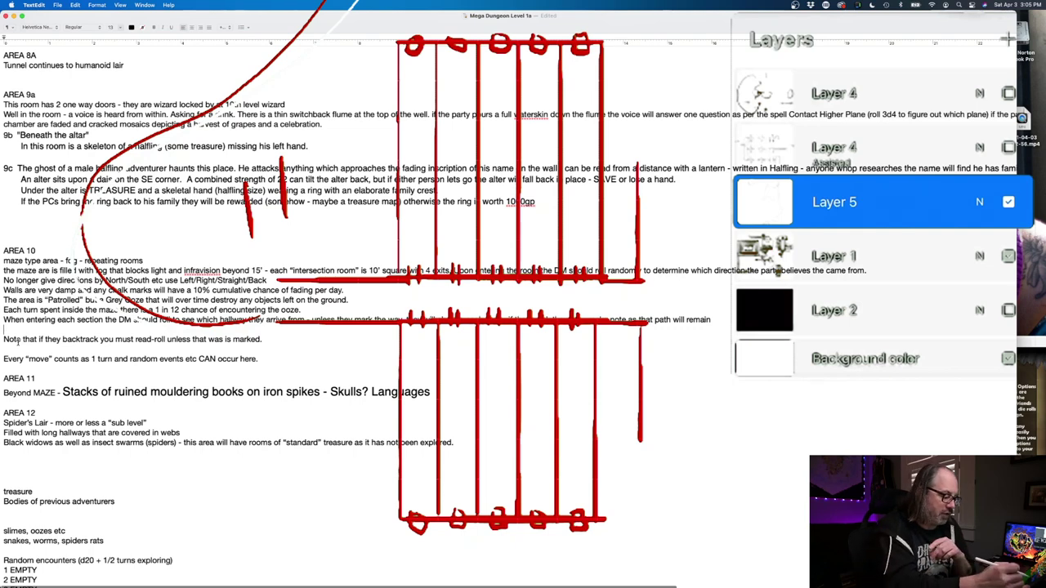
{"action": "left_click", "coordinate": [1009, 202]}
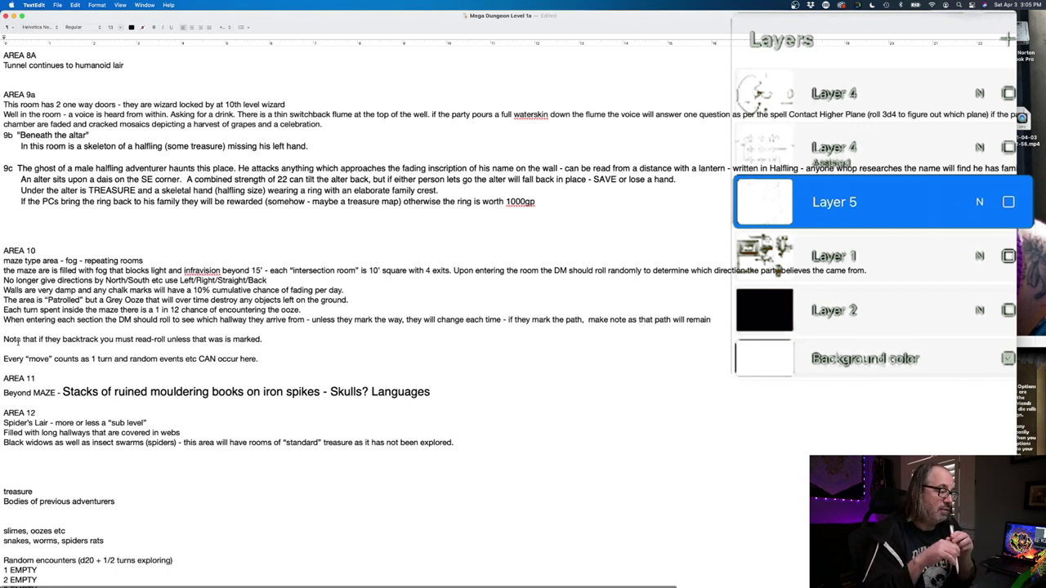
Step: Select the phrase "Stacks of ruined mouldering books on iron spikes" in the AREA 11 entry of the TextEdit notes
{"action": "scroll", "coordinate": [33, 359], "scroll_direction": "down", "scroll_amount": 1}
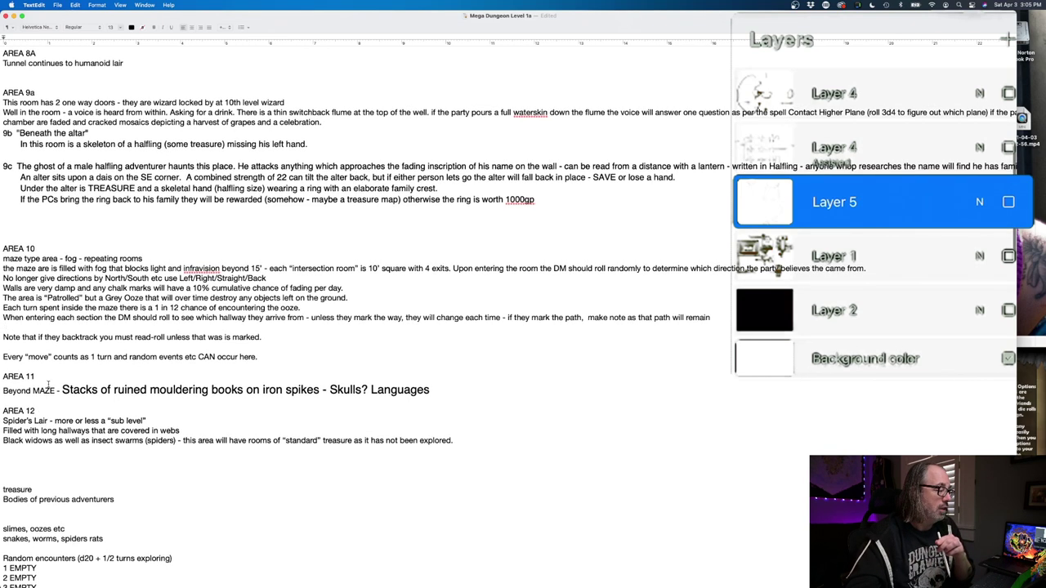
{"action": "left_click_drag", "start_coordinate": [59, 390], "coordinate": [319, 391]}
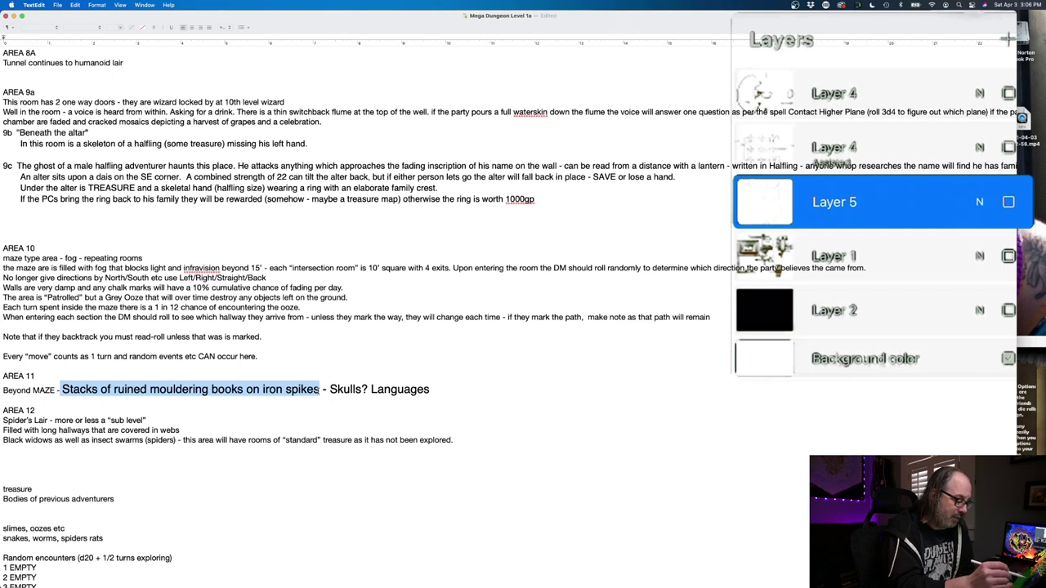
Step: Show Layer 1 over the notes again and set the drawing color to red from the color history
{"action": "left_click", "coordinate": [1007, 256]}
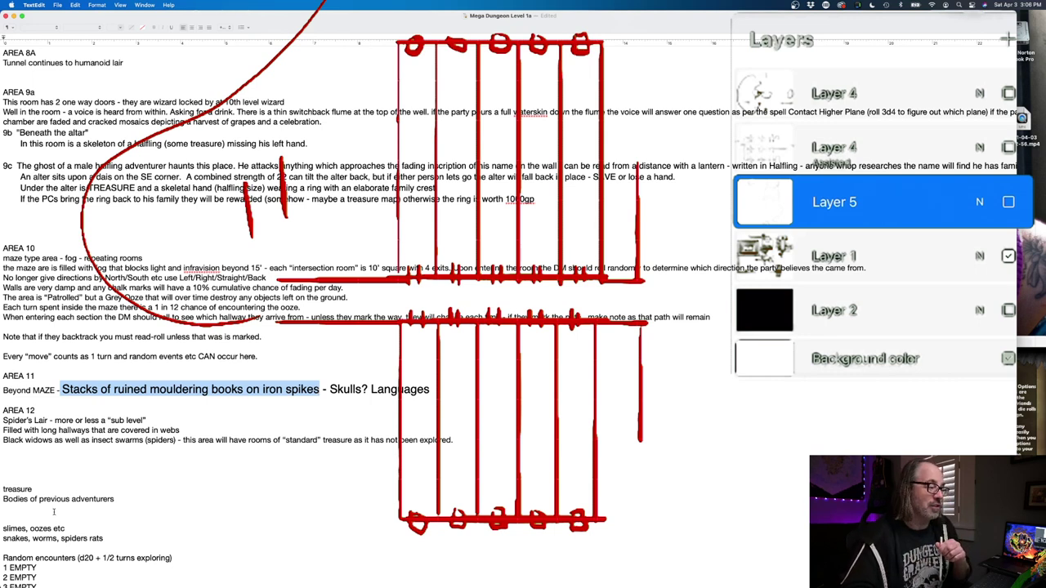
{"action": "scroll", "coordinate": [272, 380], "scroll_direction": "up", "scroll_amount": 1}
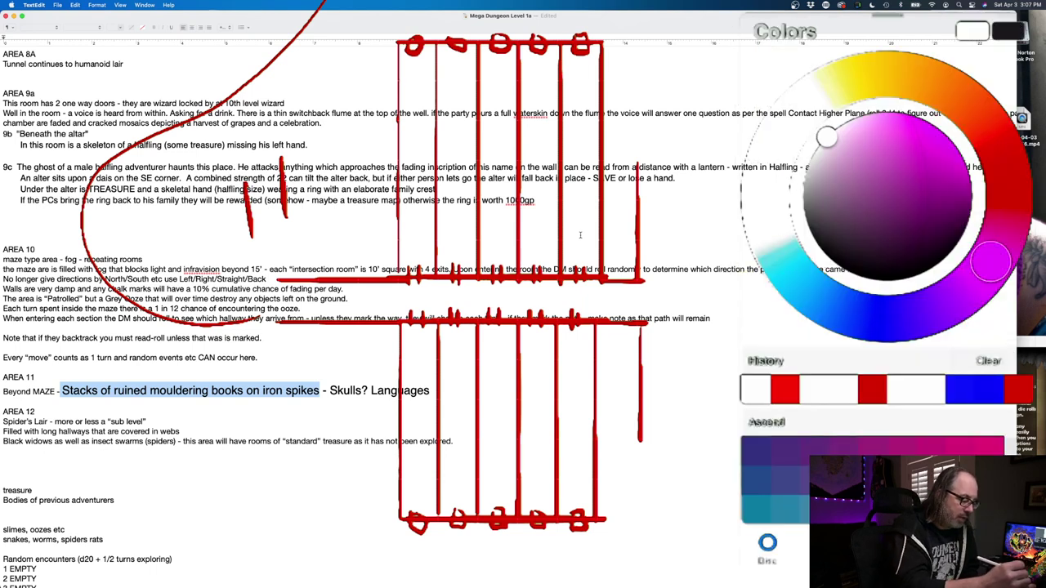
{"action": "left_click", "coordinate": [1018, 390]}
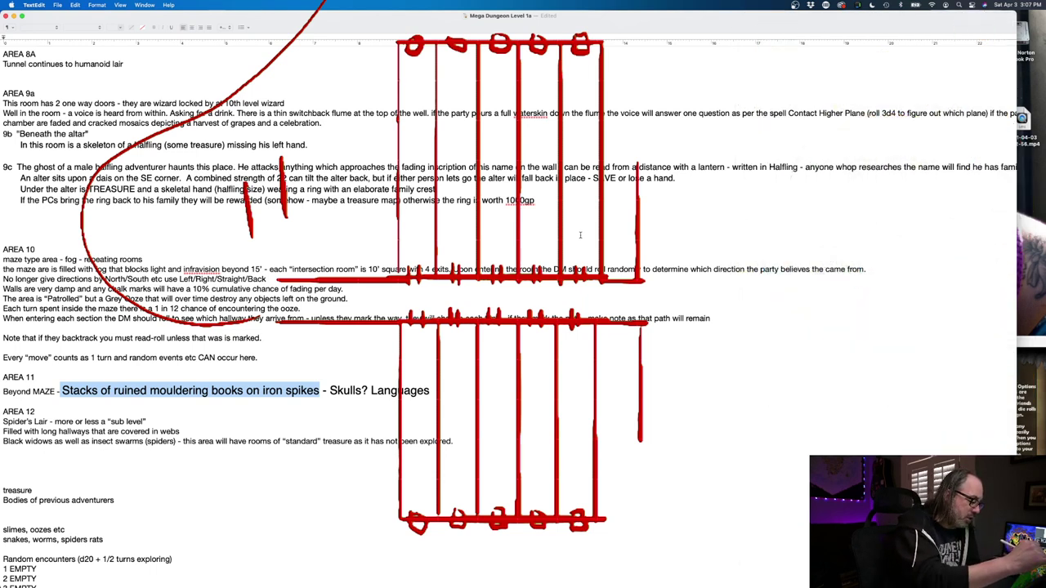
Step: Show the hidden Layer 5 and make Layer 1 the active drawing layer
{"action": "left_click", "coordinate": [580, 236]}
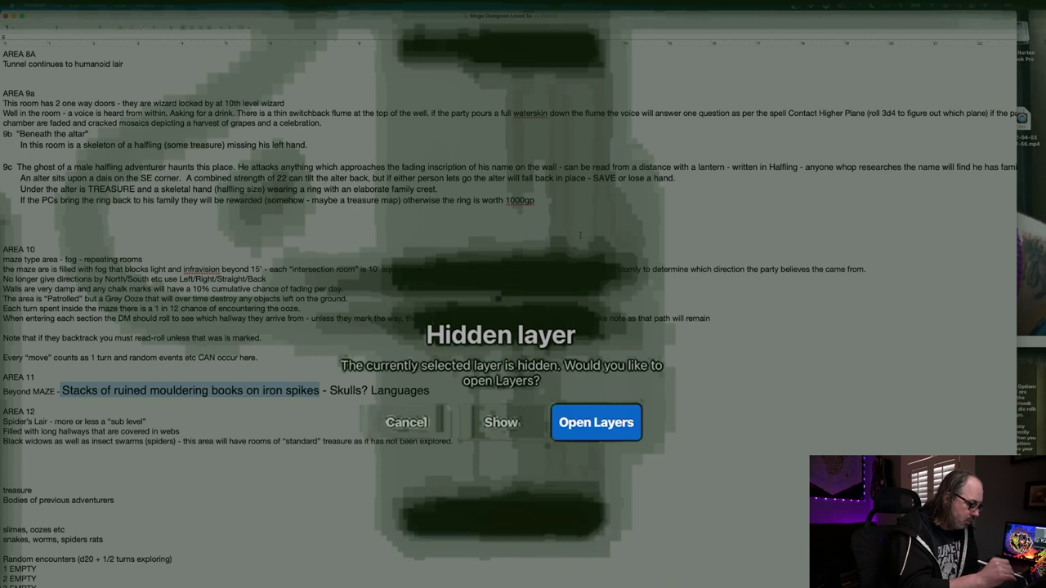
{"action": "left_click", "coordinate": [501, 422]}
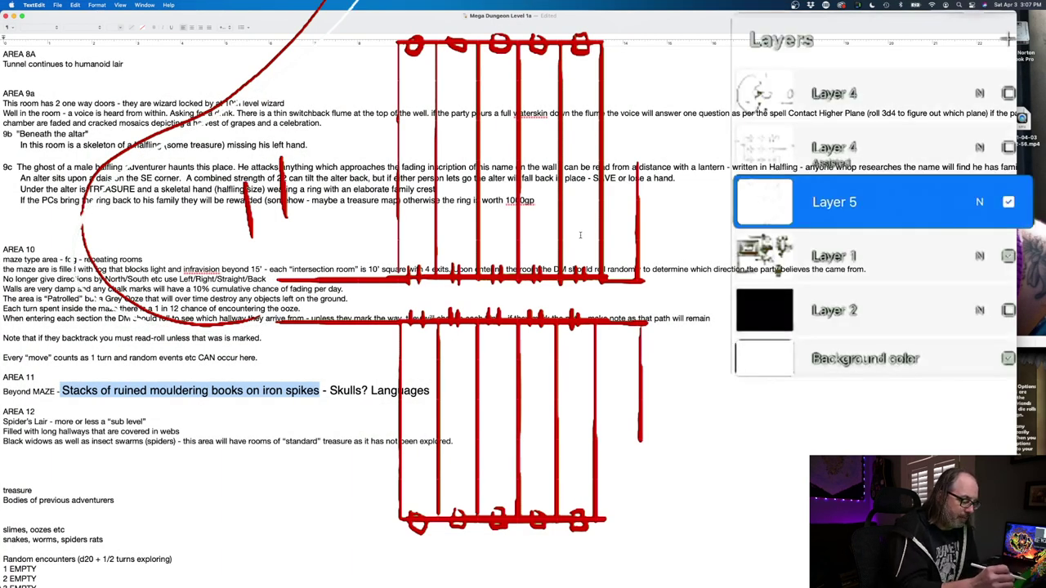
{"action": "left_click", "coordinate": [834, 255]}
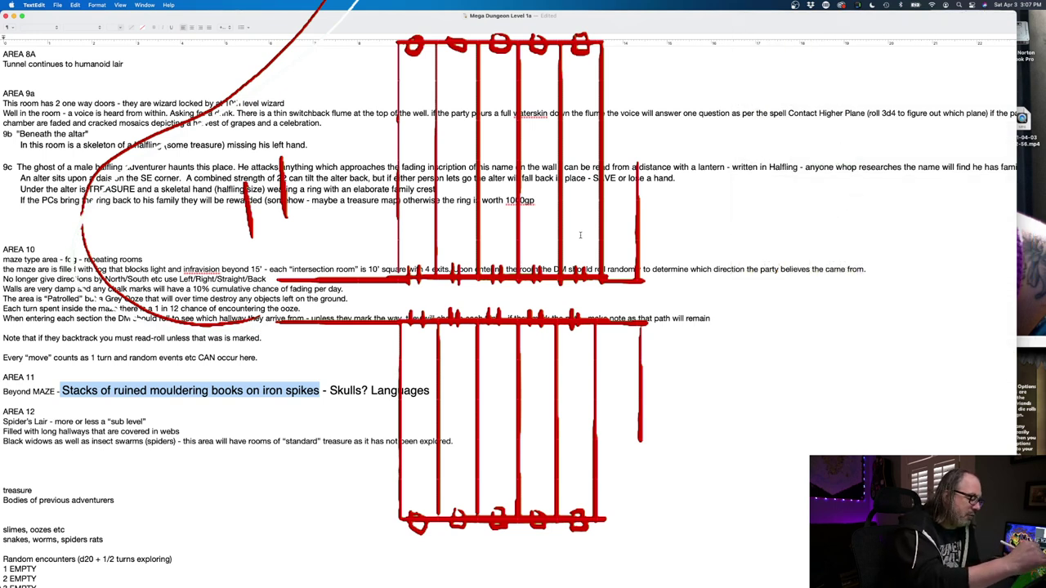
Step: Sketch a small red circle and crosses inside the easternmost upper hall, just below its end circle
{"action": "mouse_move", "coordinate": [586, 63]}
{"action": "left_mouse_down"}
{"action": "mouse_move", "coordinate": [574, 72]}
{"action": "mouse_move", "coordinate": [587, 90]}
{"action": "mouse_move", "coordinate": [575, 91]}
{"action": "left_mouse_up"}
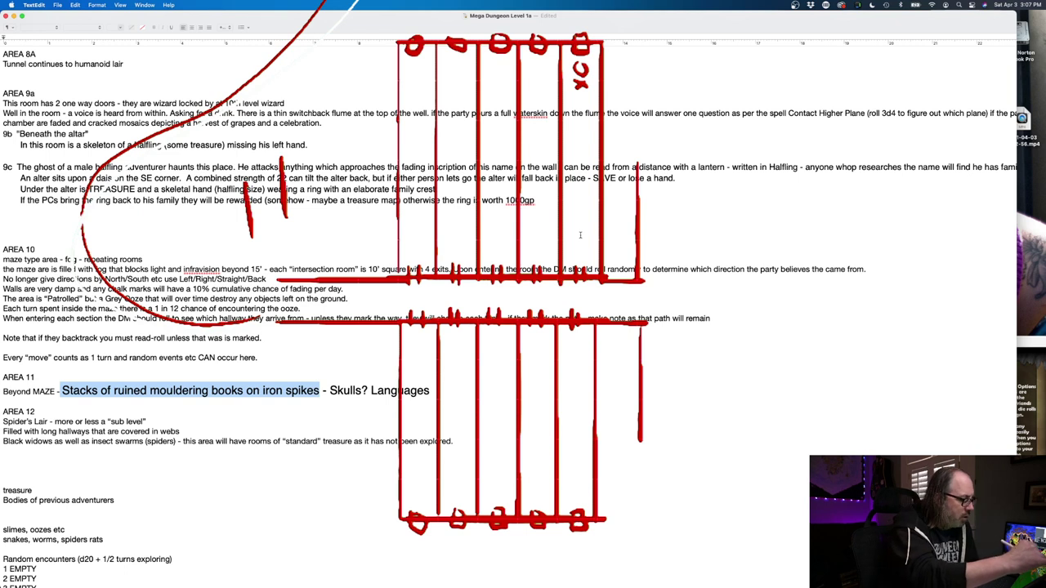
{"action": "left_click_drag", "start_coordinate": [581, 94], "coordinate": [581, 103]}
{"action": "left_click_drag", "start_coordinate": [576, 101], "coordinate": [592, 89]}
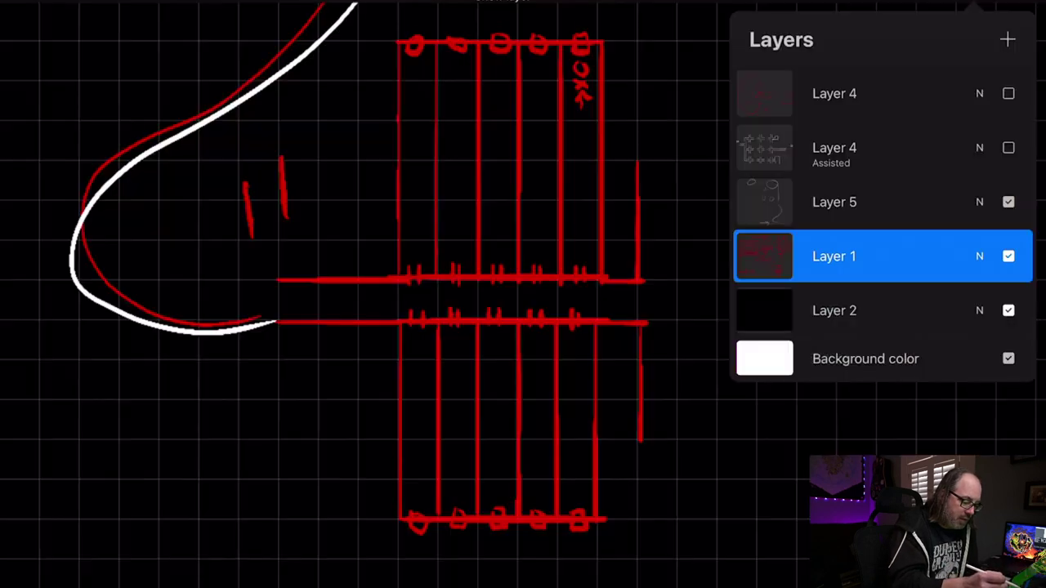
Step: Show the black Layer 2 again and erase the red circle and crosses inside the easternmost upper hall
{"action": "left_click", "coordinate": [1008, 310]}
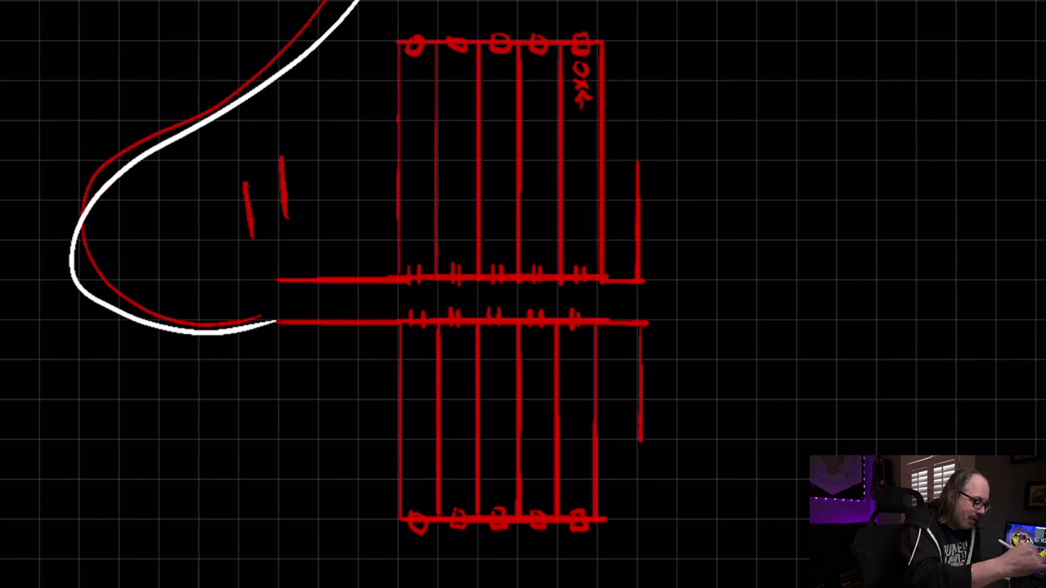
{"action": "left_click_drag", "start_coordinate": [582, 108], "coordinate": [584, 65]}
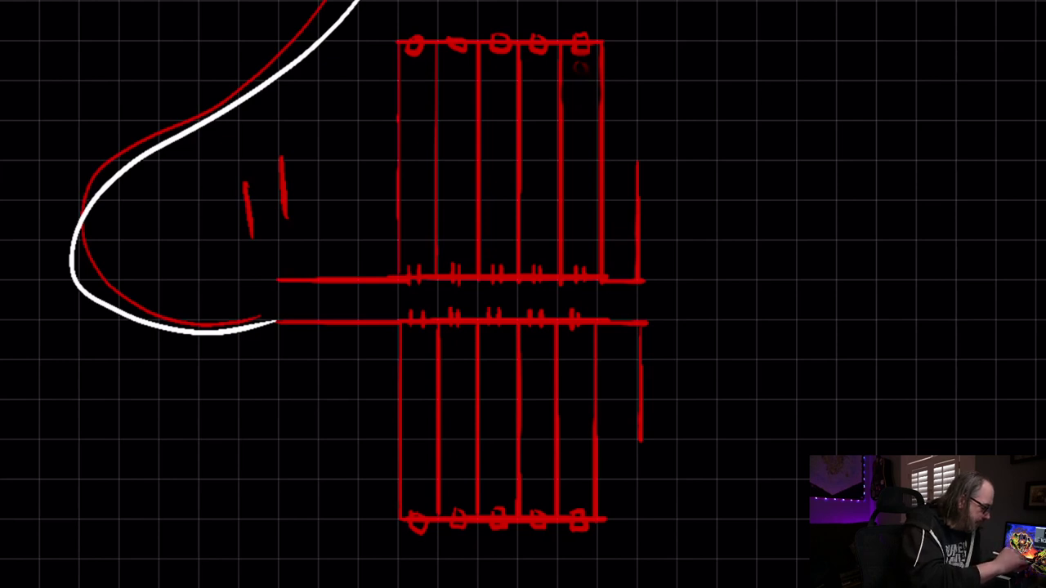
{"action": "key", "text": "bracketright"}
{"action": "key", "text": "bracketright"}
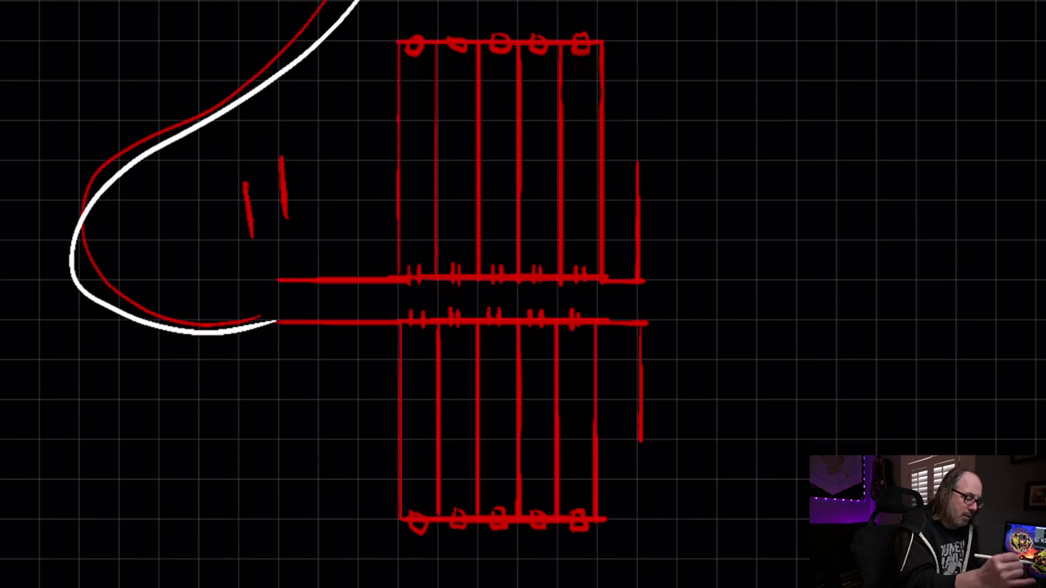
Step: Draw a small X in the easternmost upper hall, and erase it with the five end circles and the upper halls' end wall
{"action": "scroll", "coordinate": [523, 294], "scroll_direction": "up", "scroll_amount": 3}
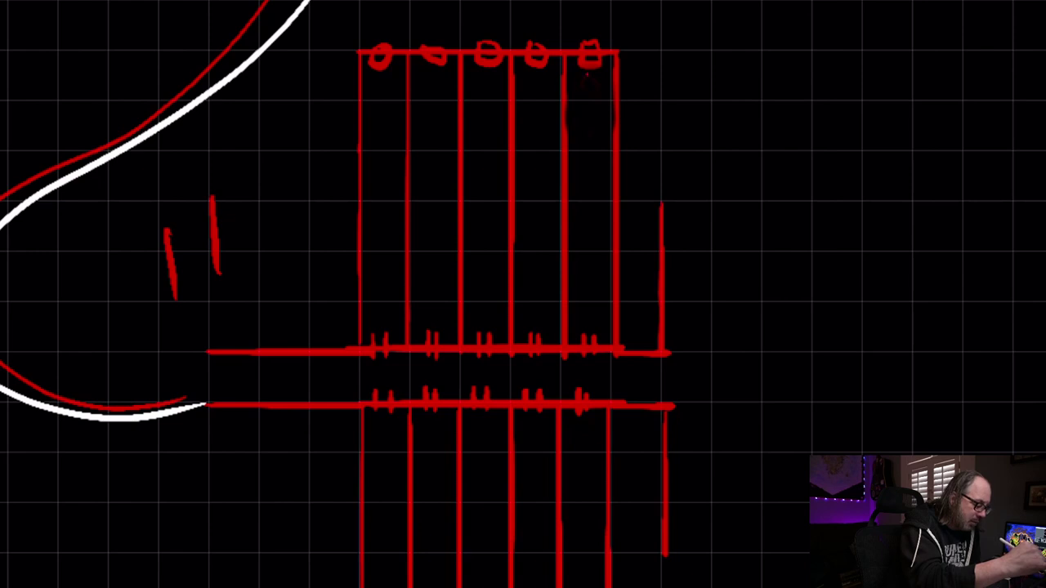
{"action": "mouse_move", "coordinate": [585, 73]}
{"action": "left_mouse_down"}
{"action": "mouse_move", "coordinate": [601, 88]}
{"action": "mouse_move", "coordinate": [584, 89]}
{"action": "left_mouse_up"}
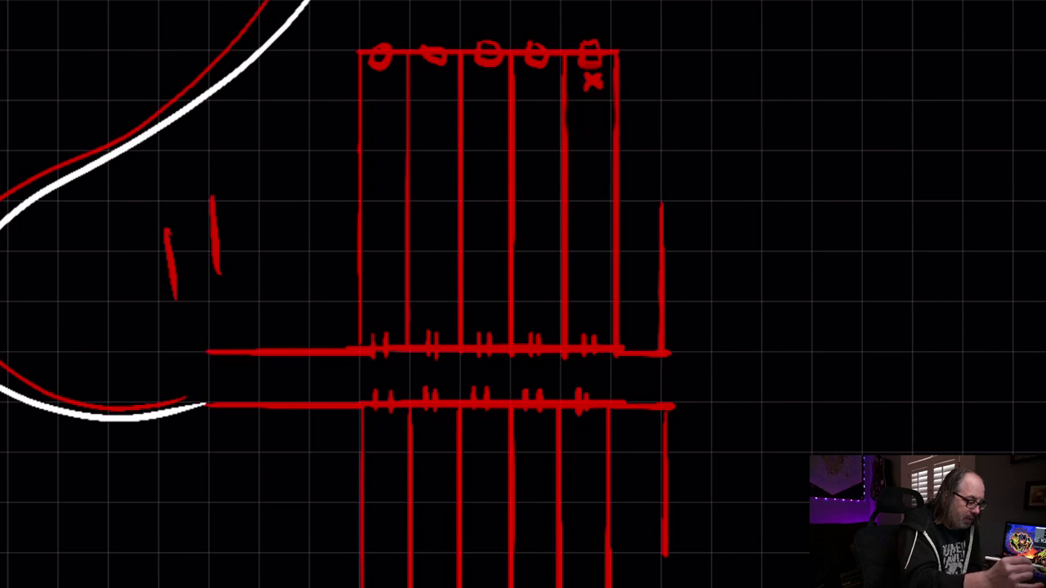
{"action": "mouse_move", "coordinate": [376, 47]}
{"action": "left_mouse_down"}
{"action": "mouse_move", "coordinate": [546, 55]}
{"action": "mouse_move", "coordinate": [595, 65]}
{"action": "mouse_move", "coordinate": [596, 87]}
{"action": "mouse_move", "coordinate": [594, 41]}
{"action": "mouse_move", "coordinate": [528, 65]}
{"action": "mouse_move", "coordinate": [439, 65]}
{"action": "left_mouse_up"}
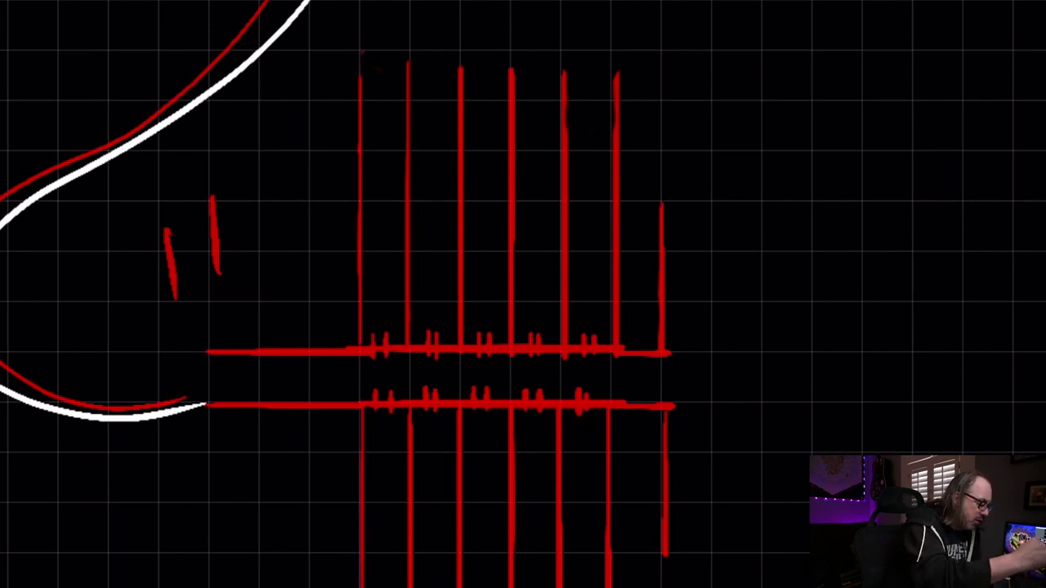
Step: Redraw the upper halls' wall ends and straight end wall in red, and add a small circle inside the end of each of the five halls
{"action": "left_click_drag", "start_coordinate": [361, 53], "coordinate": [361, 79]}
{"action": "mouse_move", "coordinate": [409, 53]}
{"action": "left_mouse_down"}
{"action": "mouse_move", "coordinate": [408, 72]}
{"action": "mouse_move", "coordinate": [462, 75]}
{"action": "left_mouse_up"}
{"action": "mouse_move", "coordinate": [514, 52]}
{"action": "left_mouse_down"}
{"action": "mouse_move", "coordinate": [514, 75]}
{"action": "mouse_move", "coordinate": [614, 78]}
{"action": "left_mouse_up"}
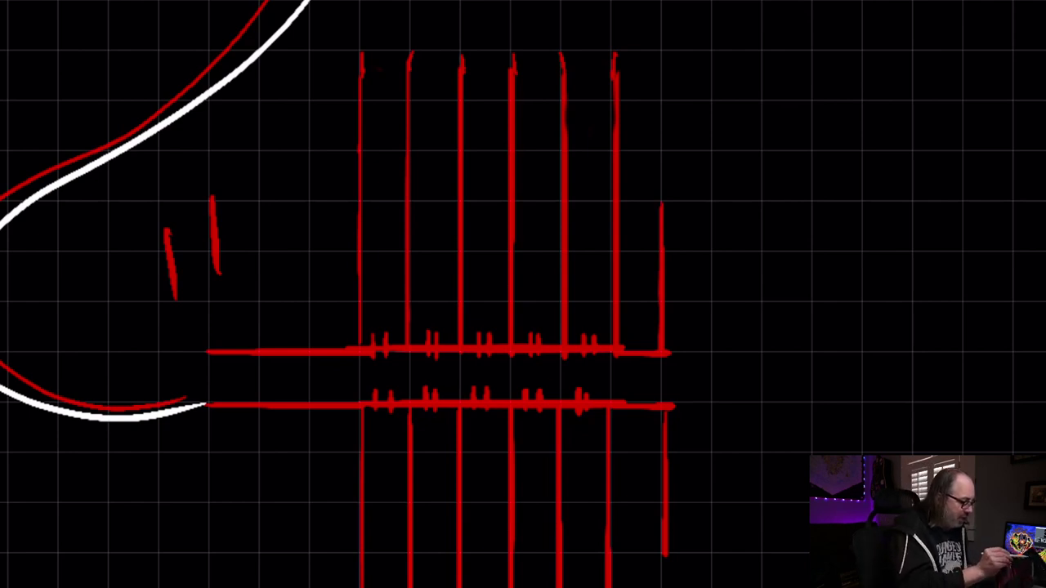
{"action": "left_click_drag", "start_coordinate": [359, 51], "coordinate": [615, 52]}
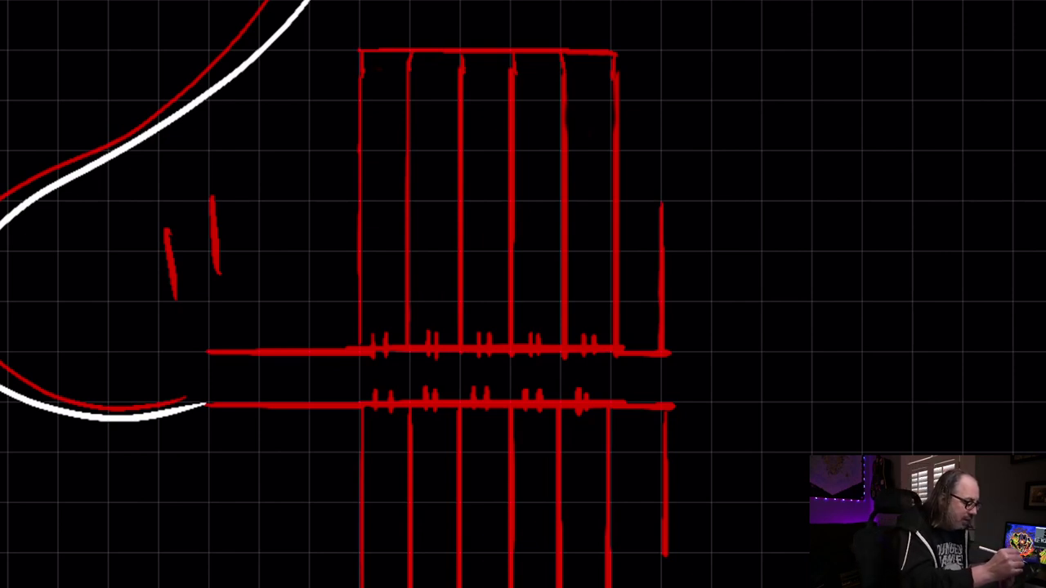
{"action": "mouse_move", "coordinate": [592, 74]}
{"action": "left_mouse_down"}
{"action": "mouse_move", "coordinate": [586, 93]}
{"action": "mouse_move", "coordinate": [388, 85]}
{"action": "left_mouse_up"}
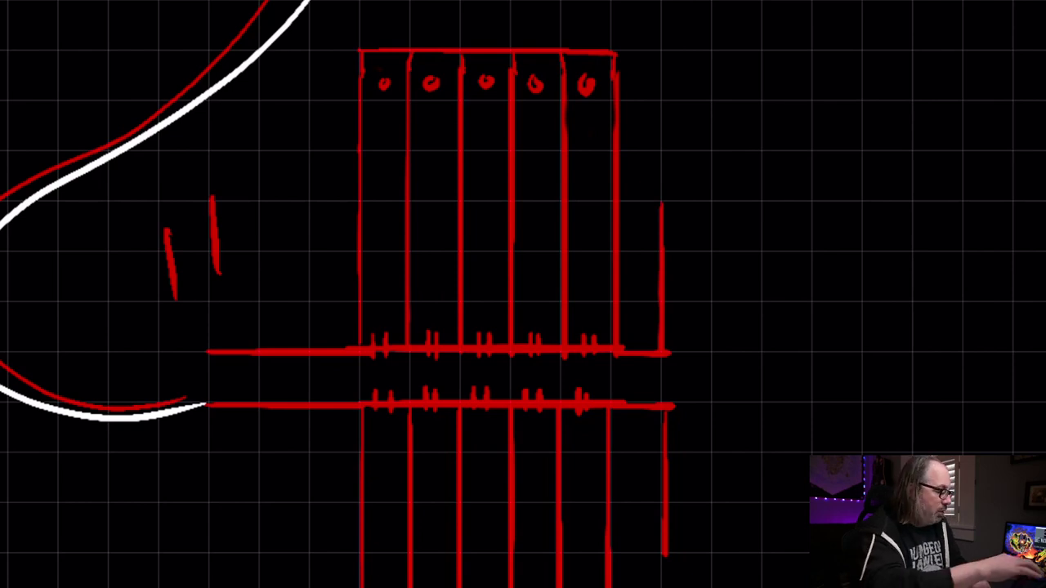
Step: Hide Layer 2, Layer 1 and Layer 5 to reveal the written notes
{"action": "key", "text": "l"}
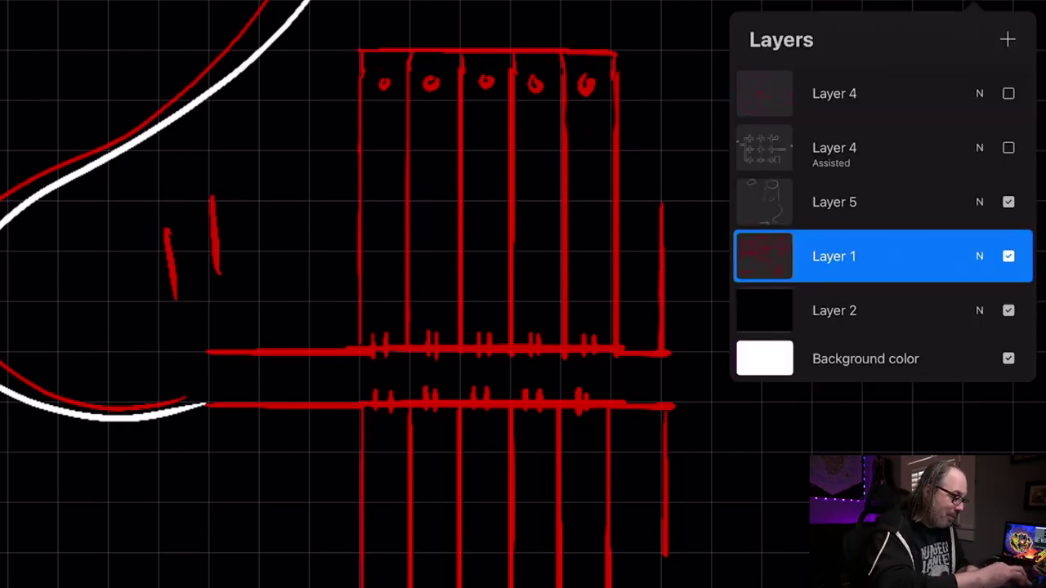
{"action": "left_click", "coordinate": [1008, 256]}
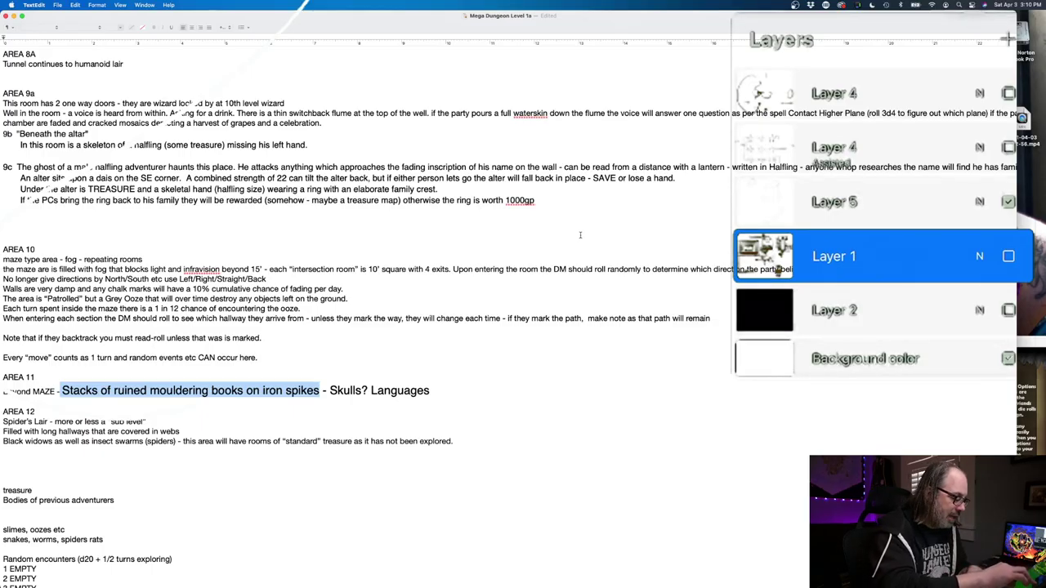
{"action": "left_click", "coordinate": [1008, 256]}
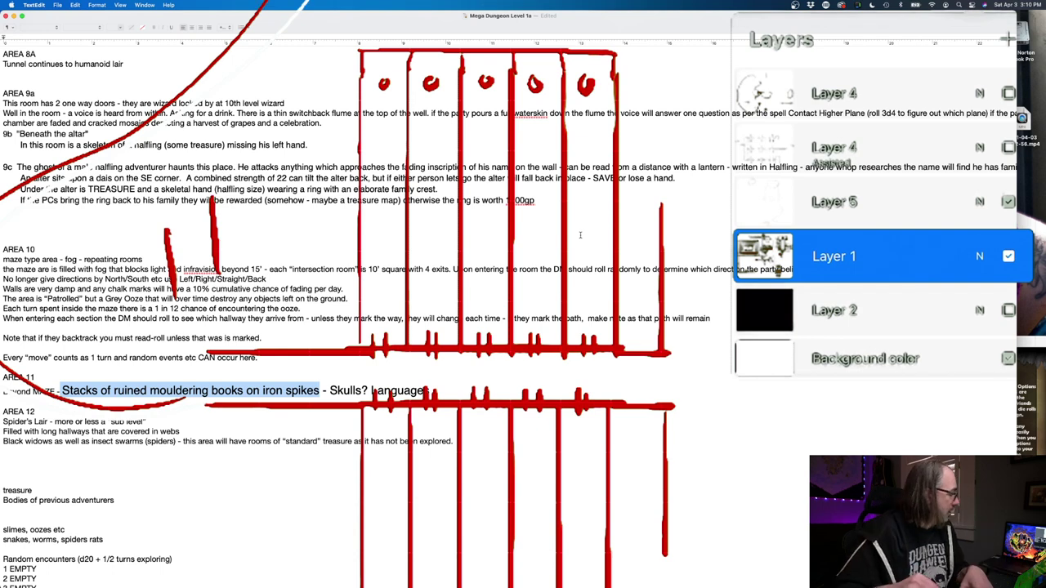
{"action": "left_click", "coordinate": [979, 256]}
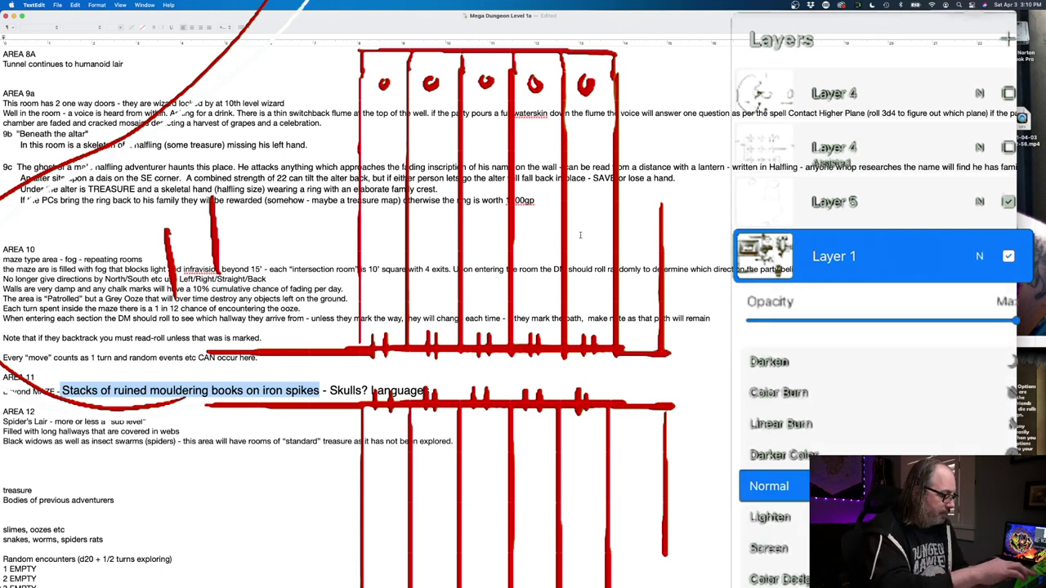
{"action": "left_click", "coordinate": [1008, 256]}
{"action": "left_click", "coordinate": [1008, 201]}
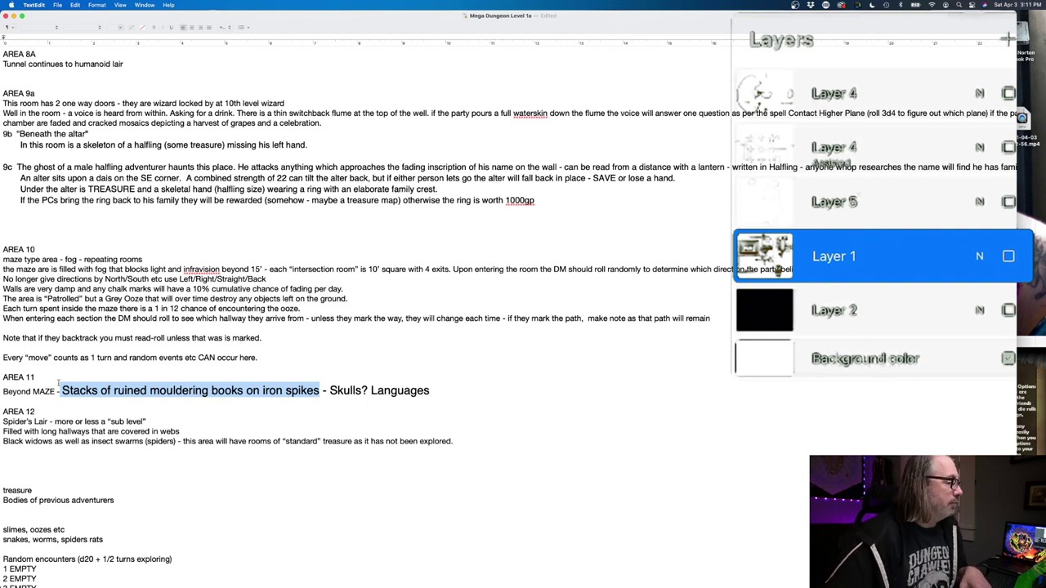
Step: Replace the AREA 11 description in the TextEdit notes with "Beyond the maze is a hallway with several archways both on the north and south walls"
{"action": "triple_click", "coordinate": [438, 389]}
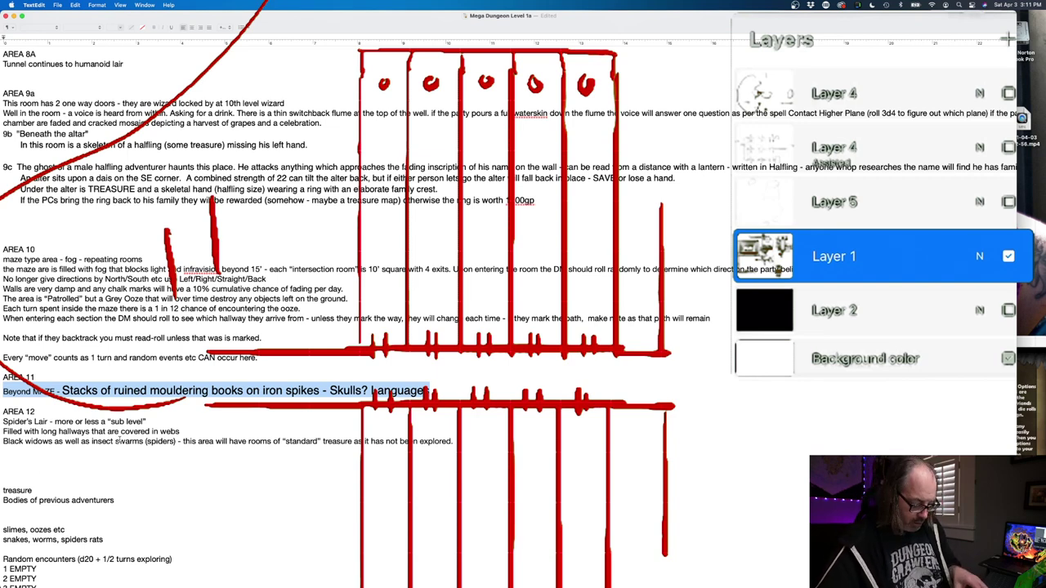
{"action": "type", "text": "Beyond"}
{"action": "key", "text": "BackSpace"}
{"action": "key", "text": "BackSpace"}
{"action": "key", "text": "BackSpace"}
{"action": "type", "text": "ond the maze is a "}
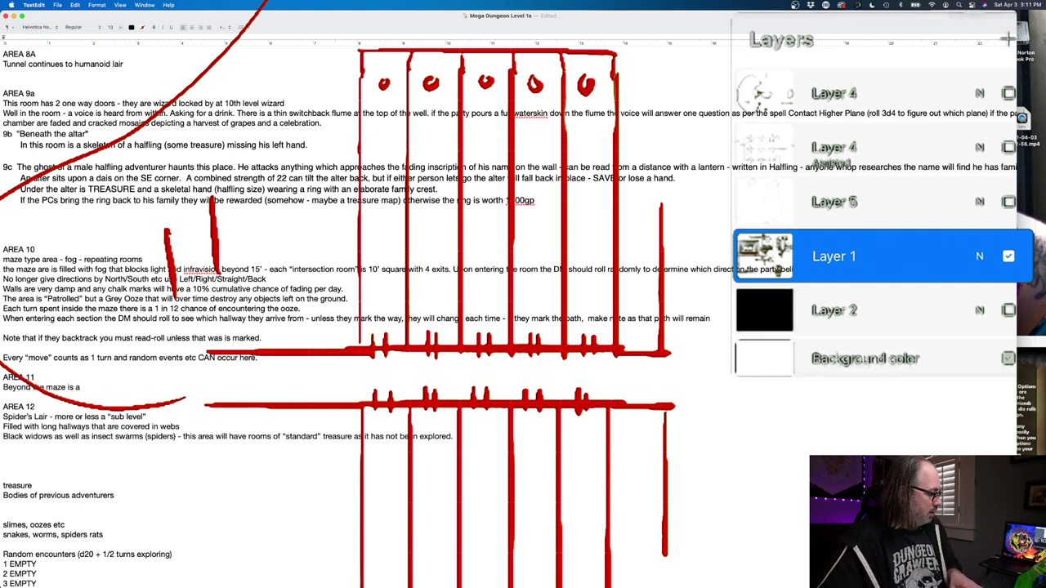
{"action": "type", "text": "hallway w"}
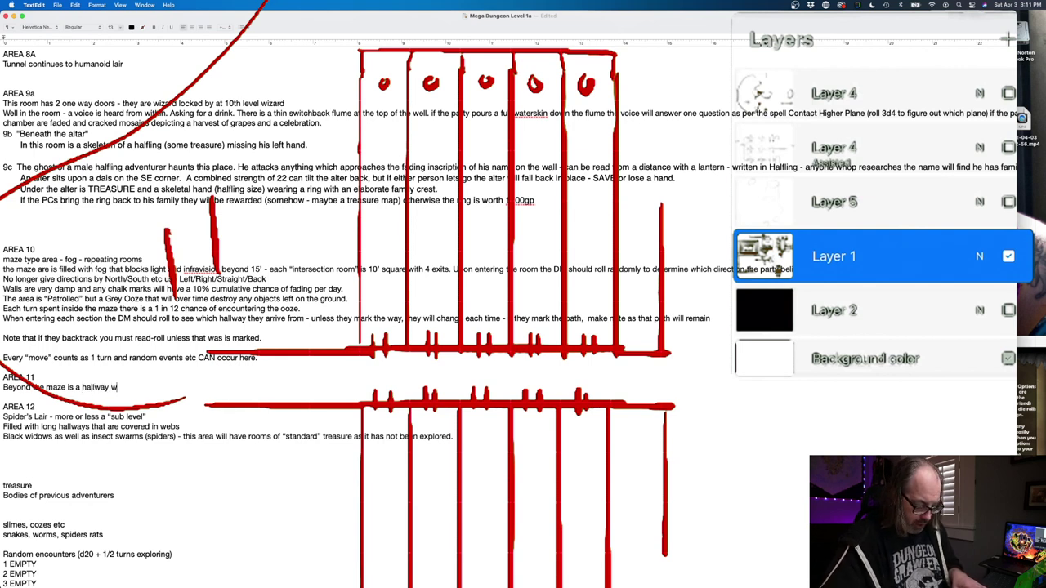
{"action": "type", "text": "ith several "}
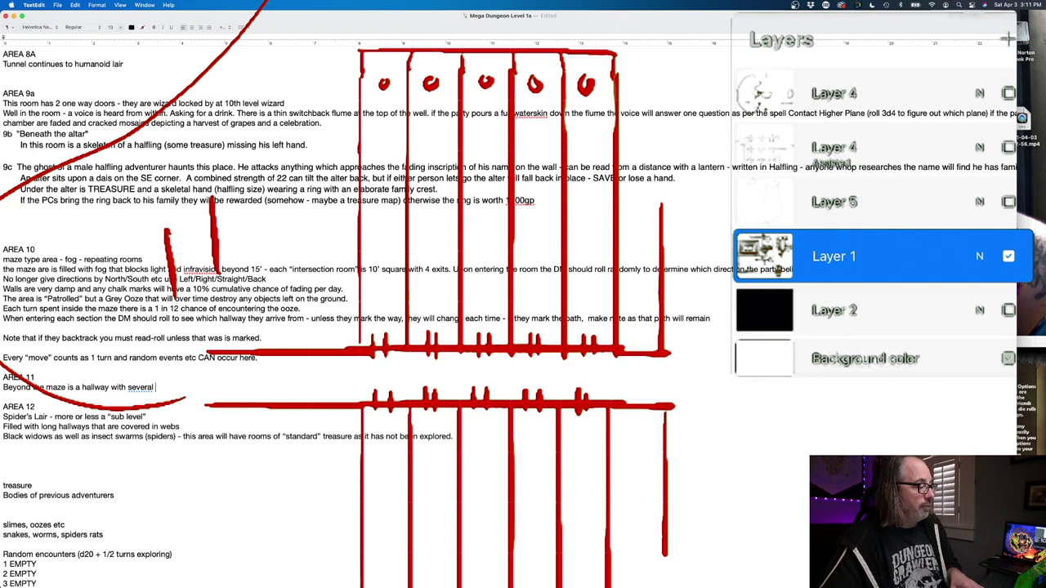
{"action": "type", "text": "archway"}
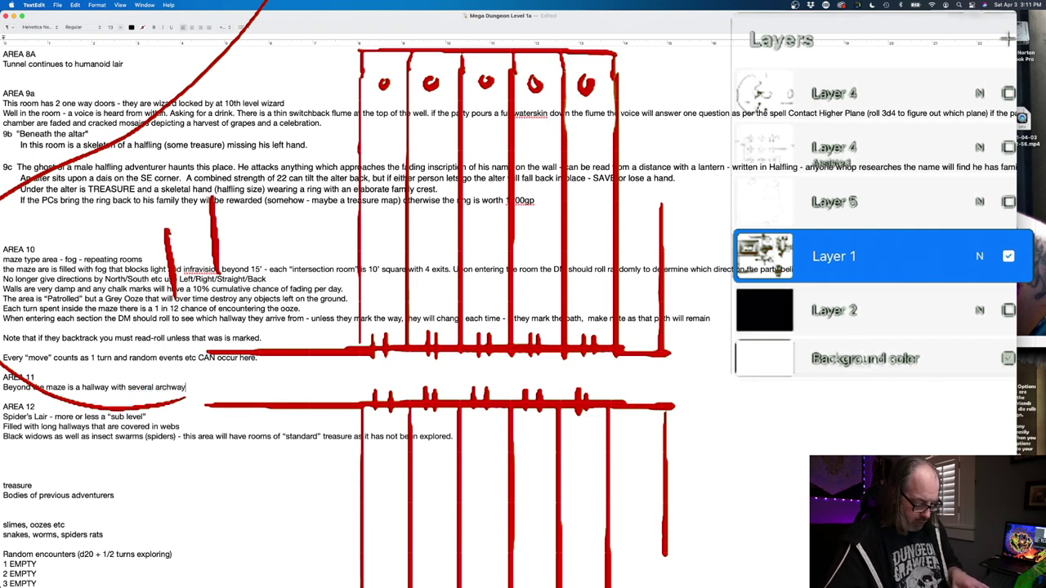
{"action": "type", "text": "s both o"}
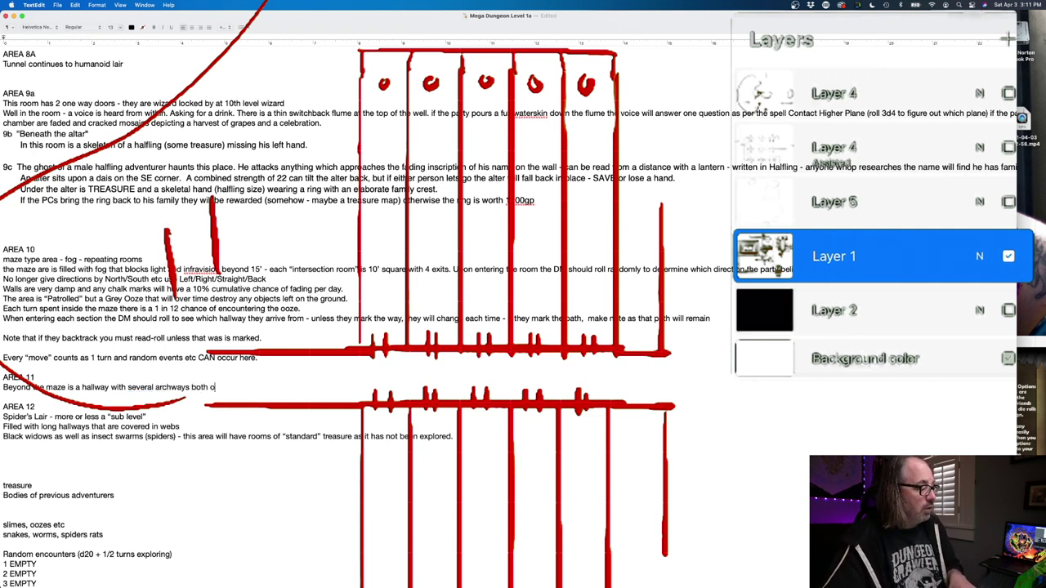
{"action": "type", "text": "n the north a"}
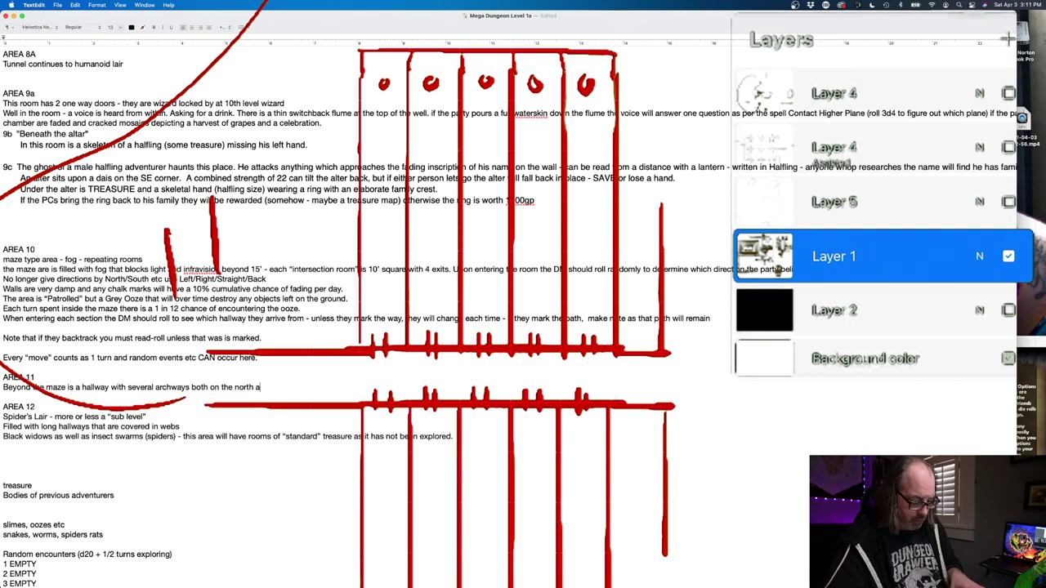
{"action": "type", "text": "nd south way"}
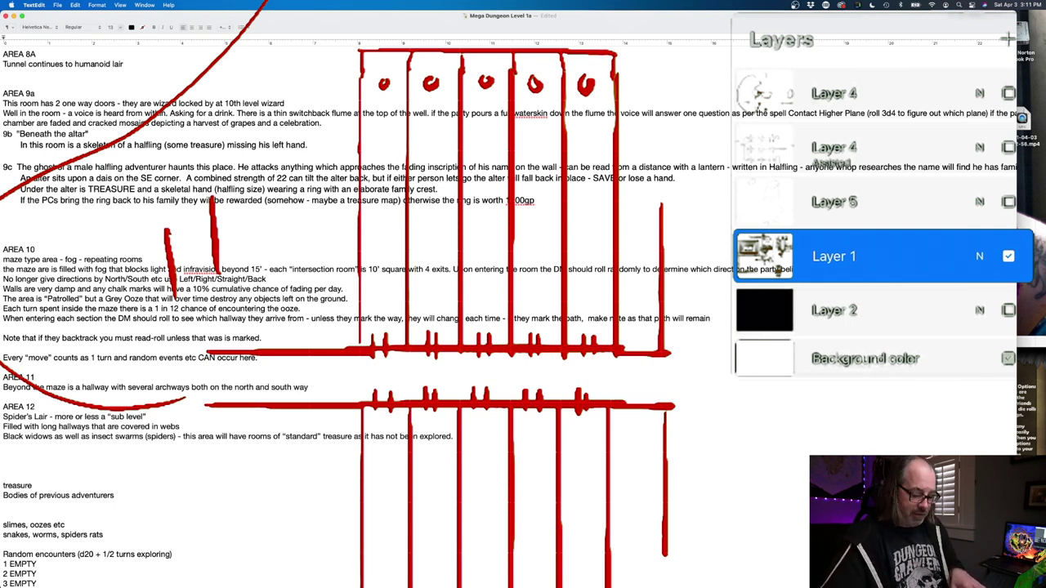
{"action": "key", "text": "BackSpace"}
{"action": "key", "text": "BackSpace"}
{"action": "type", "text": "alls"}
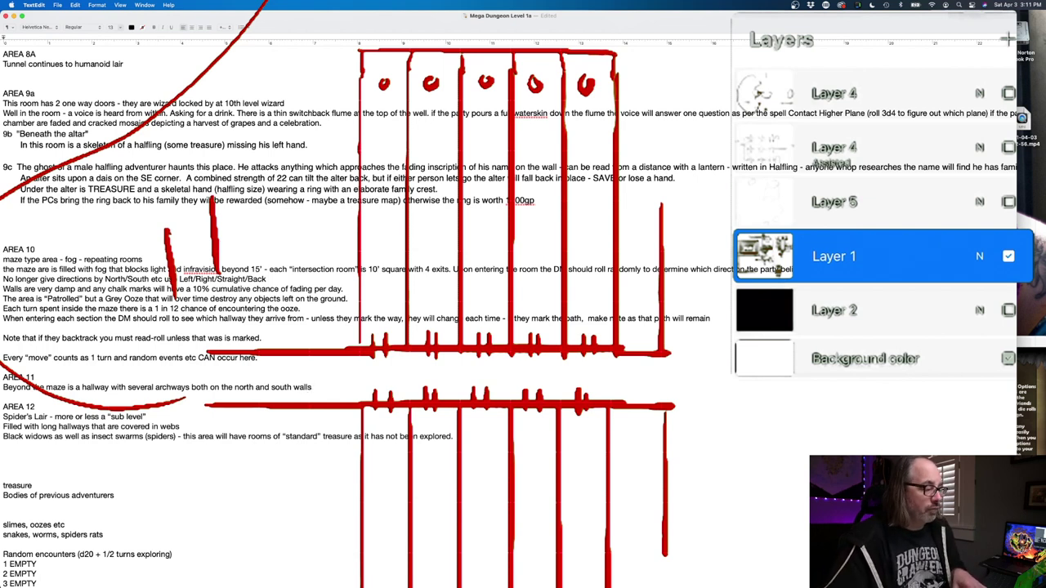
Step: Start a new line in the AREA 11 notes reading "Through each archway is a long hall ending in a 5' iron spike"
{"action": "key", "text": "Return"}
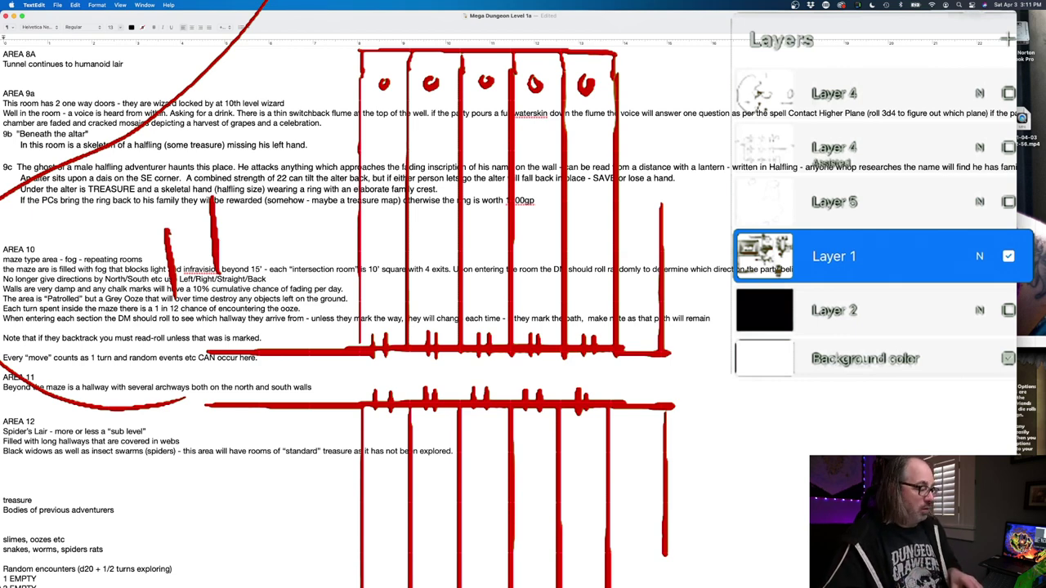
{"action": "key", "text": "Return"}
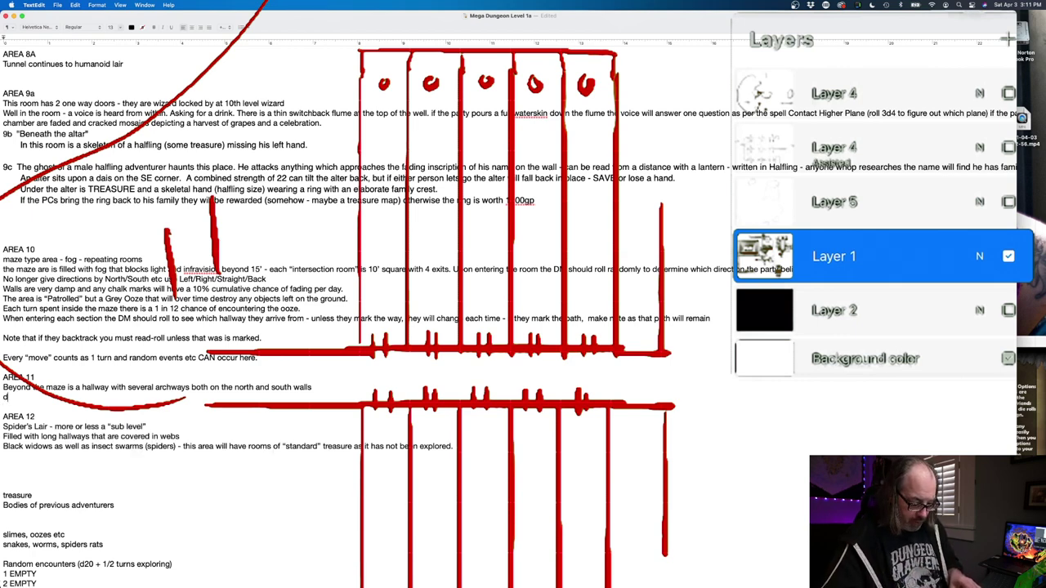
{"action": "key", "text": "BackSpace"}
{"action": "type", "text": "Through each archway is a long hall ending in"}
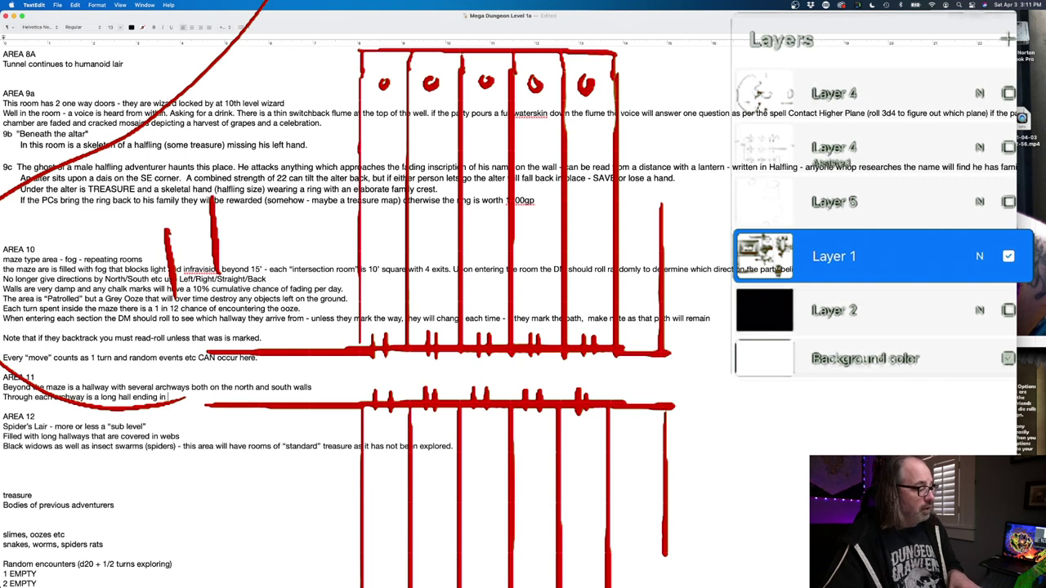
{"action": "type", "text": " a"}
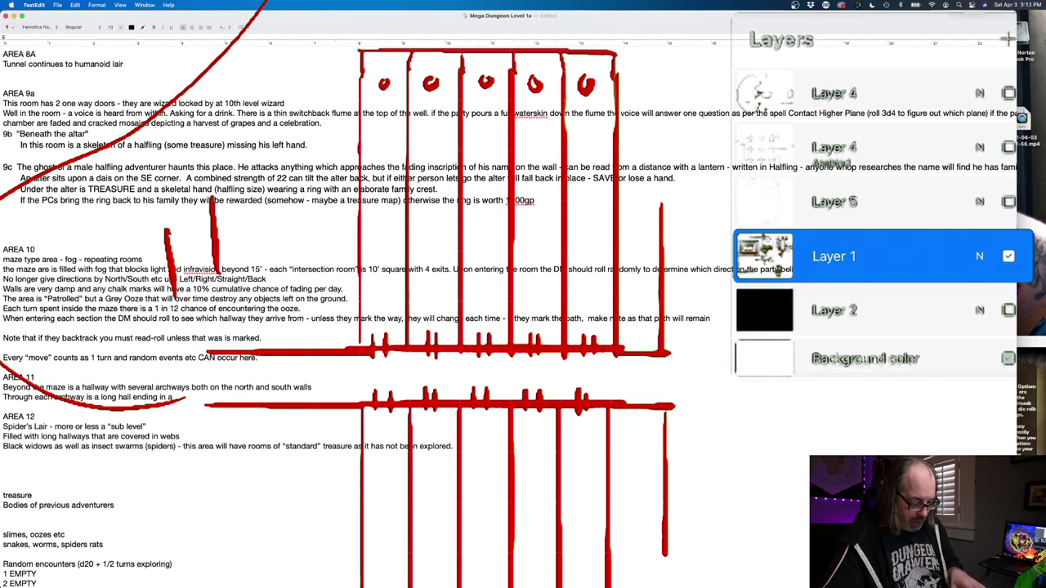
{"action": "type", "text": " 5"}
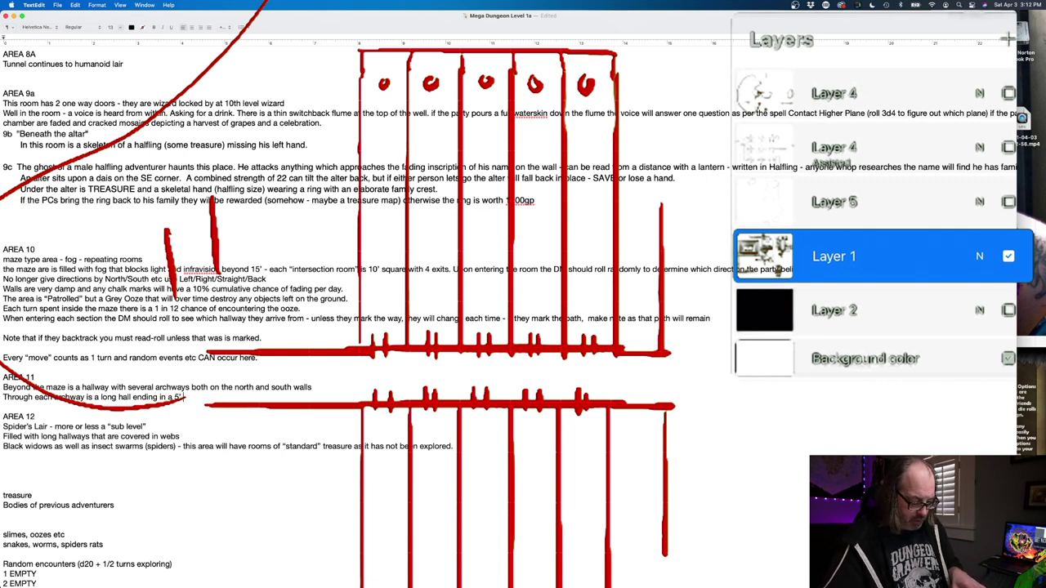
{"action": "type", "text": "' iron"}
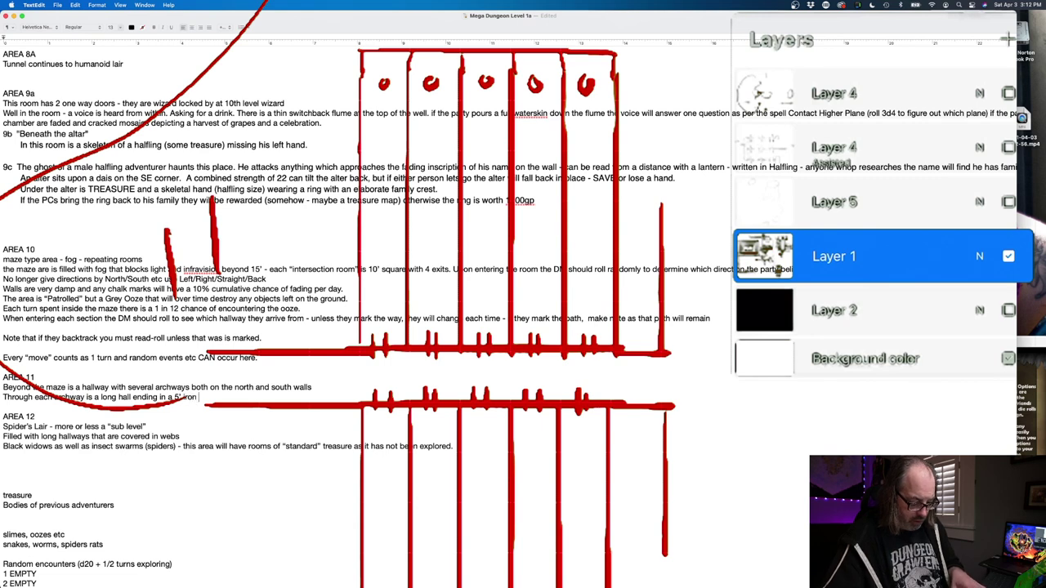
{"action": "type", "text": " spike "}
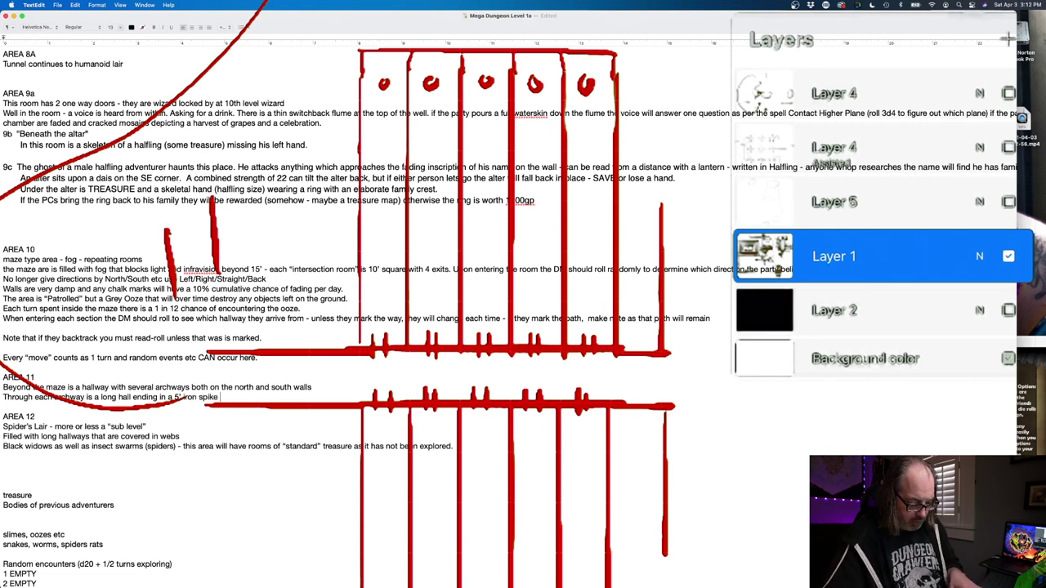
{"action": "type", "text": "morter"}
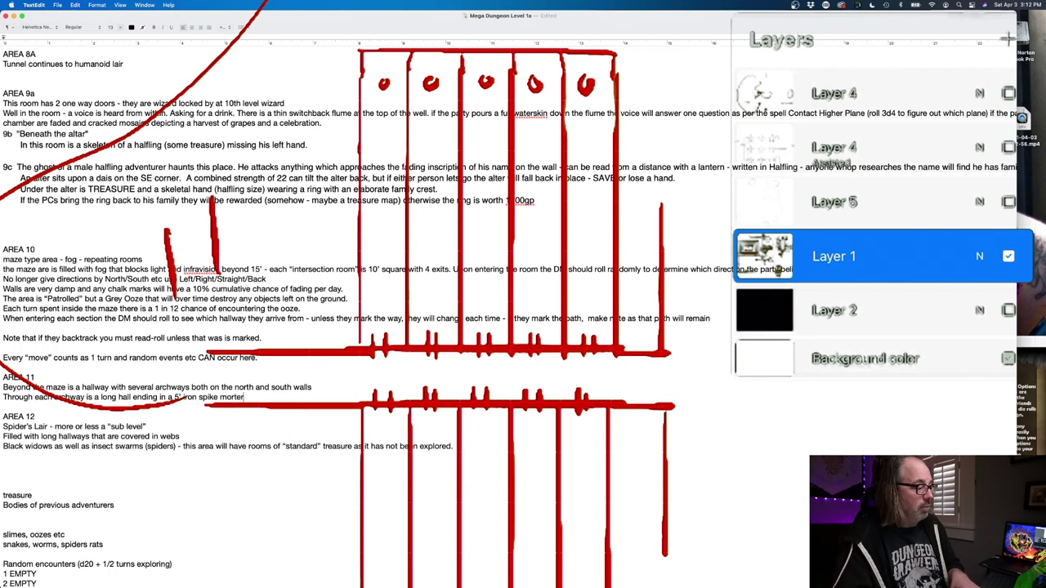
{"action": "key", "text": "BackSpace"}
{"action": "key", "text": "BackSpace"}
{"action": "key", "text": "BackSpace"}
{"action": "key", "text": "BackSpace"}
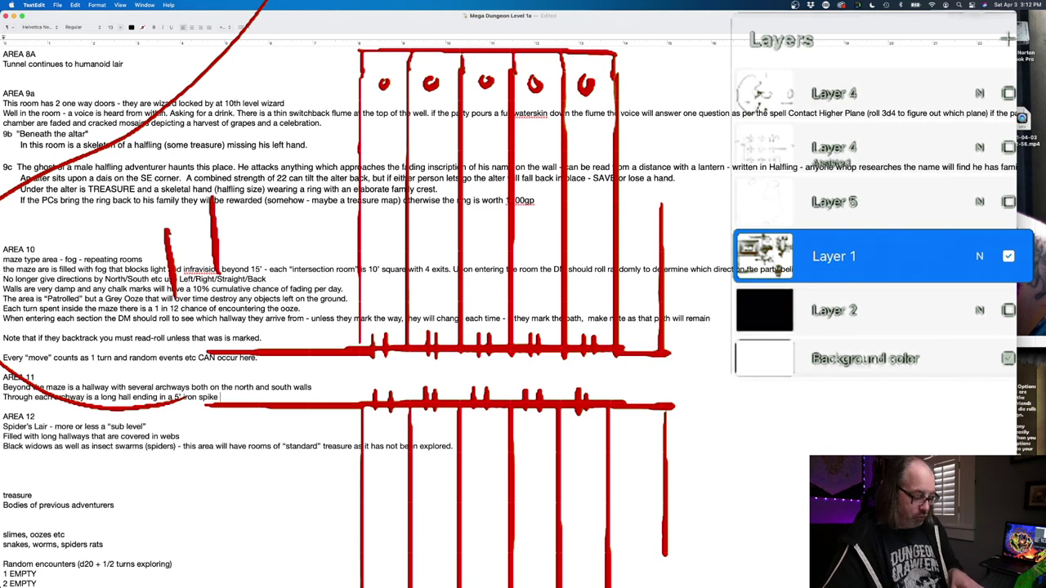
Step: Complete the iron spike sentence with "driven into the stone with an ancient skull atop"
{"action": "type", "text": "driven into "}
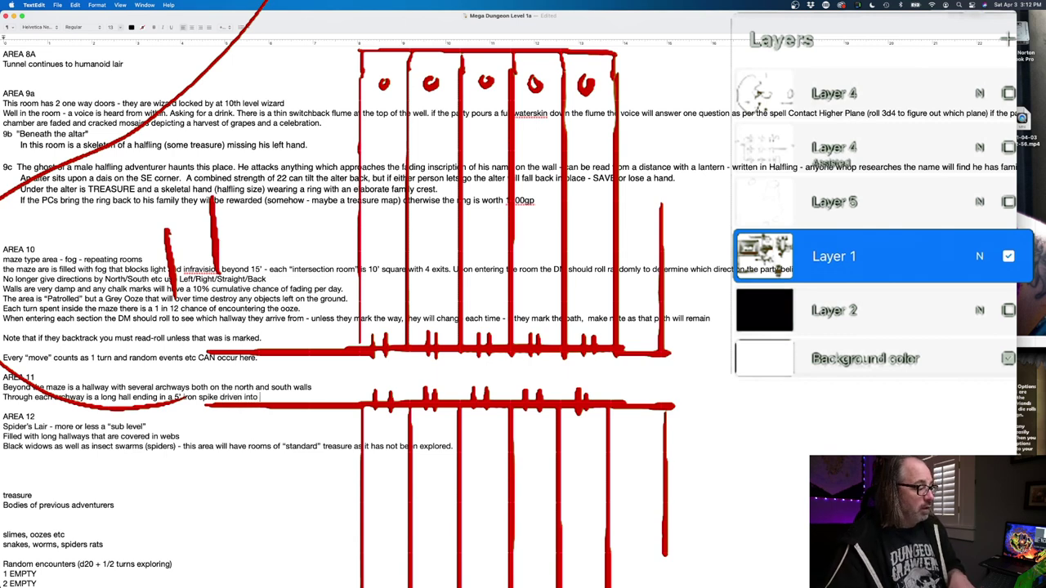
{"action": "type", "text": "the stone with a"}
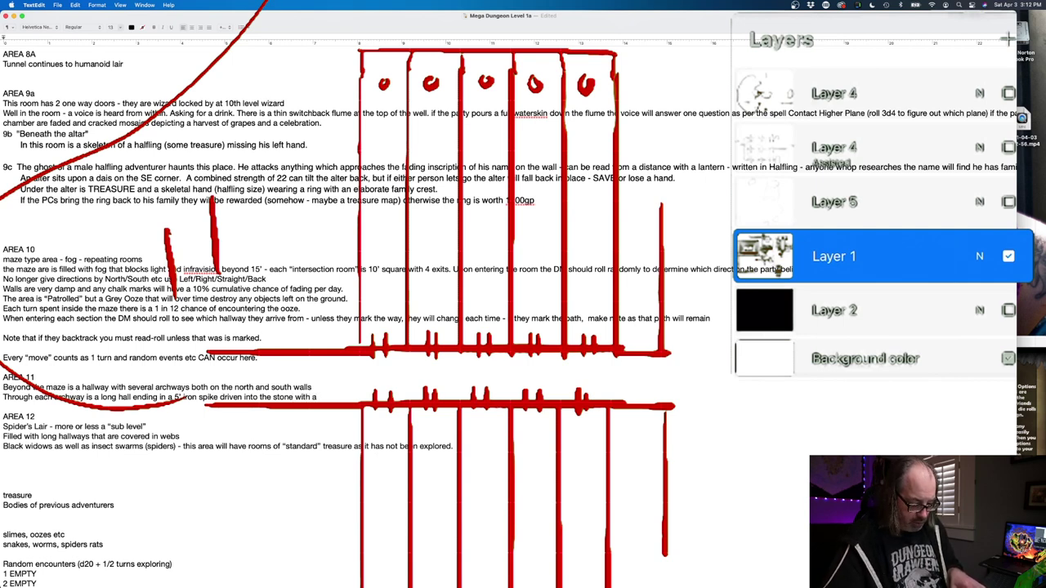
{"action": "type", "text": "n anci"}
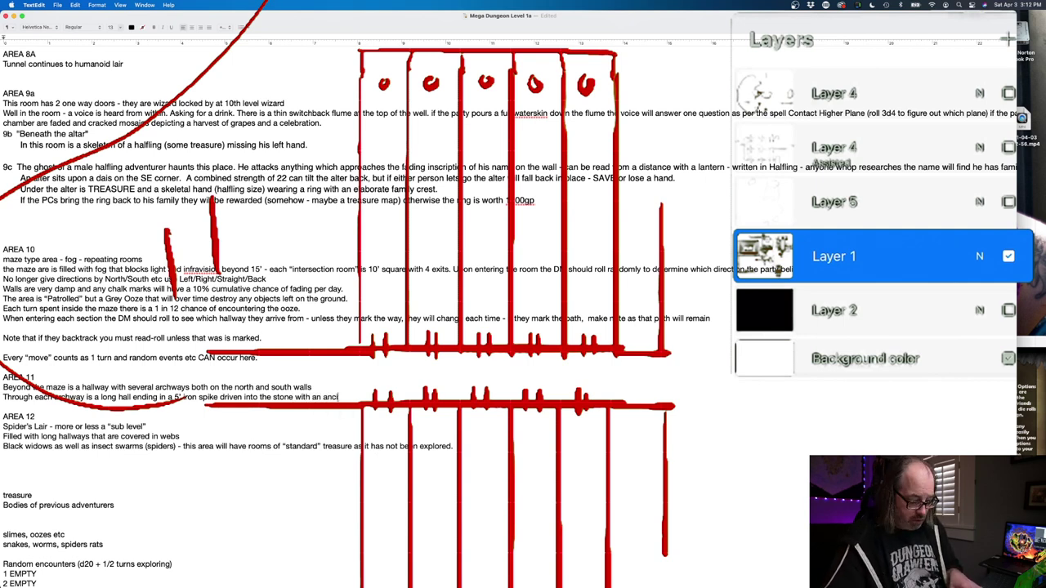
{"action": "type", "text": "ent skull ato"}
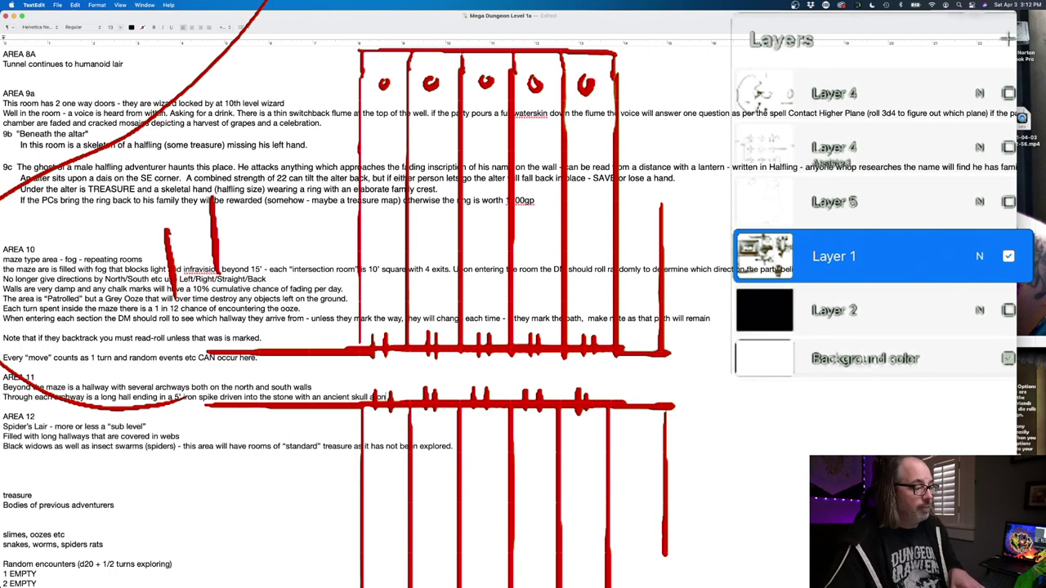
{"action": "type", "text": "p"}
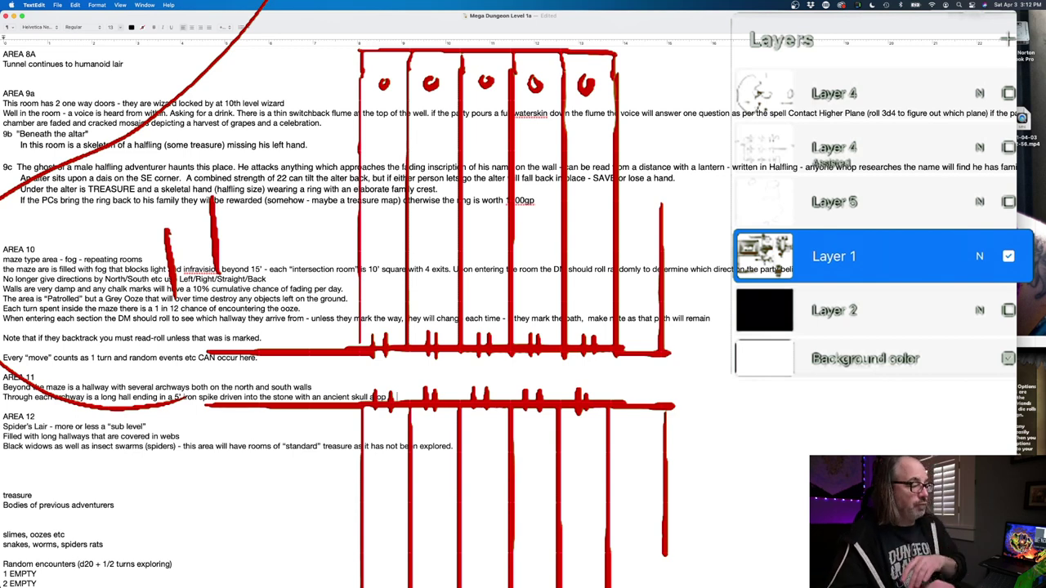
Step: Add a third line to the AREA 11 description saying each hallway is covered in faded and chipped mosaics
{"action": "key", "text": "Return"}
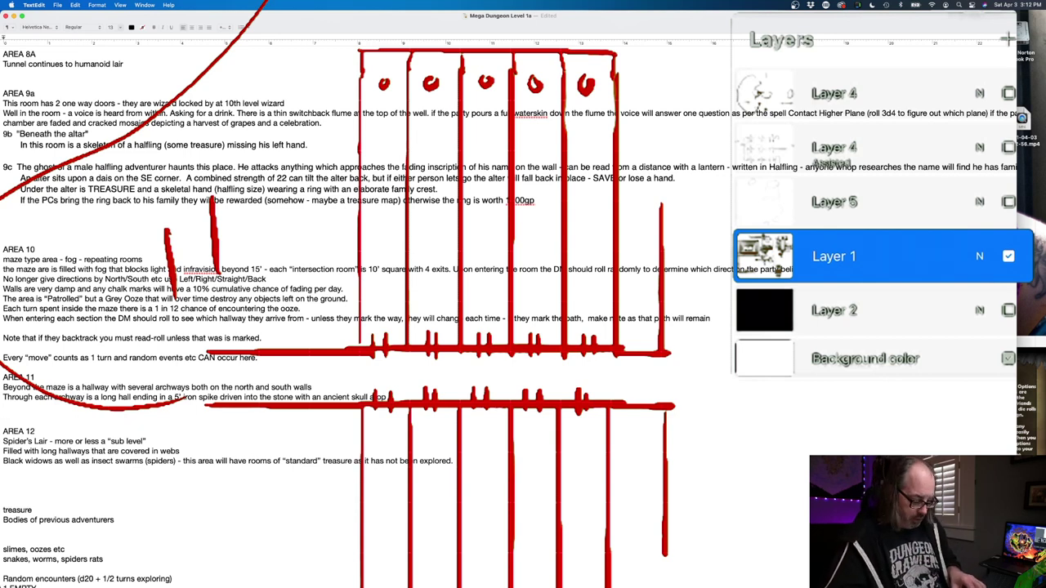
{"action": "type", "text": "Each archway"}
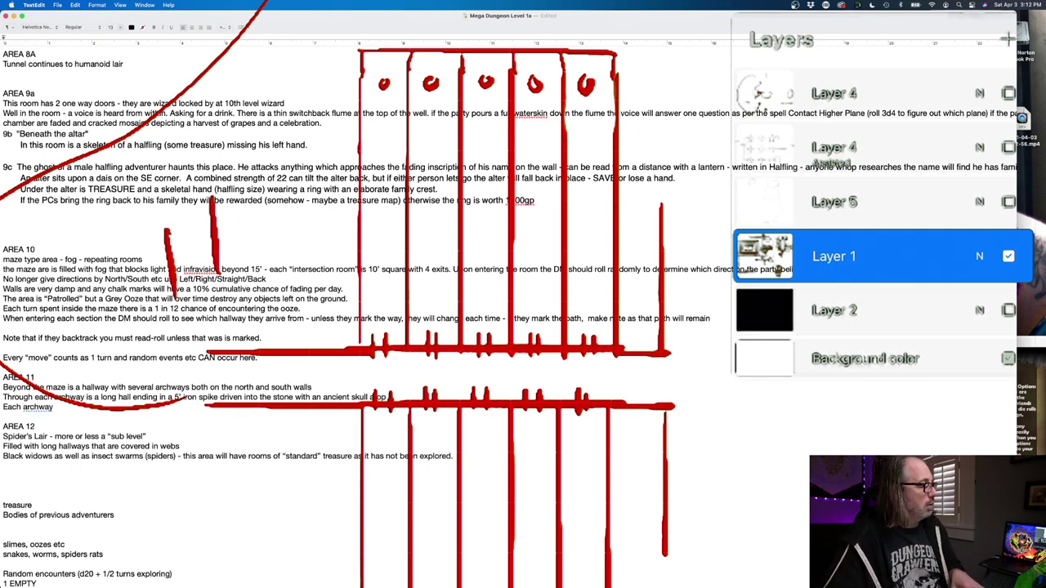
{"action": "key", "text": "BackSpace"}
{"action": "key", "text": "BackSpace"}
{"action": "key", "text": "BackSpace"}
{"action": "key", "text": "BackSpace"}
{"action": "key", "text": "BackSpace"}
{"action": "key", "text": "BackSpace"}
{"action": "key", "text": "BackSpace"}
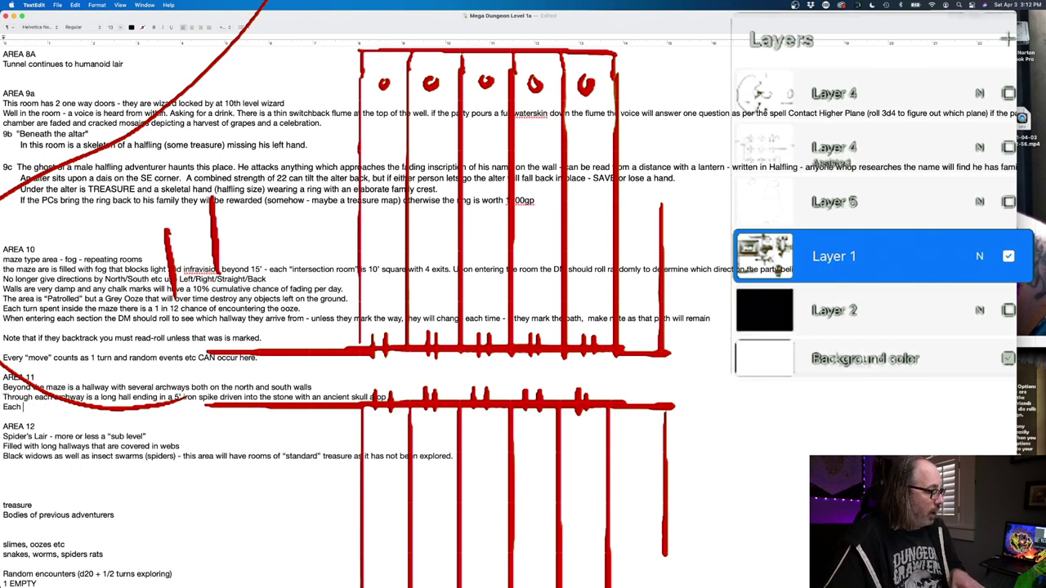
{"action": "type", "text": "hallway is"}
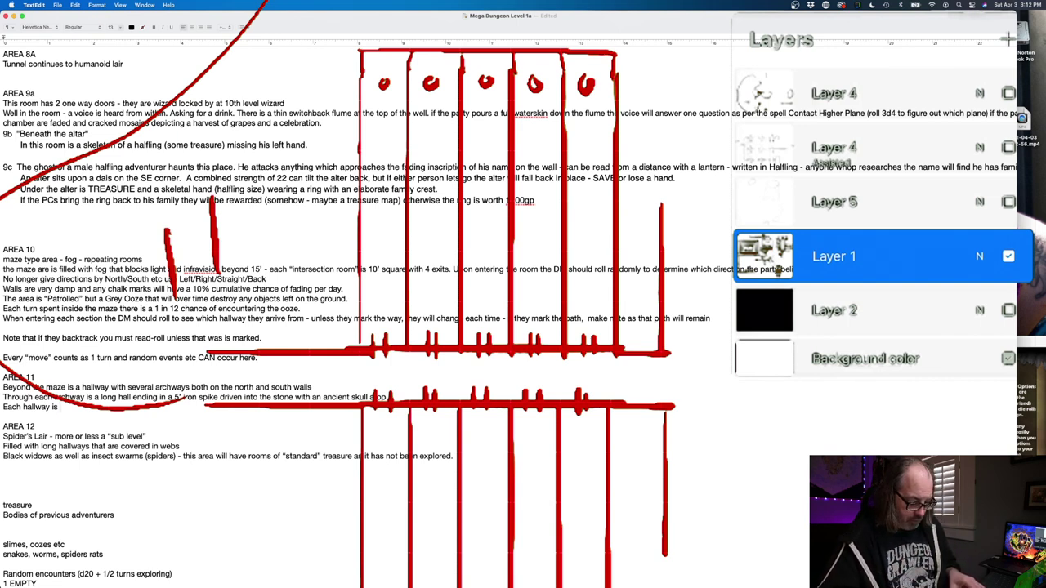
{"action": "type", "text": "covered"}
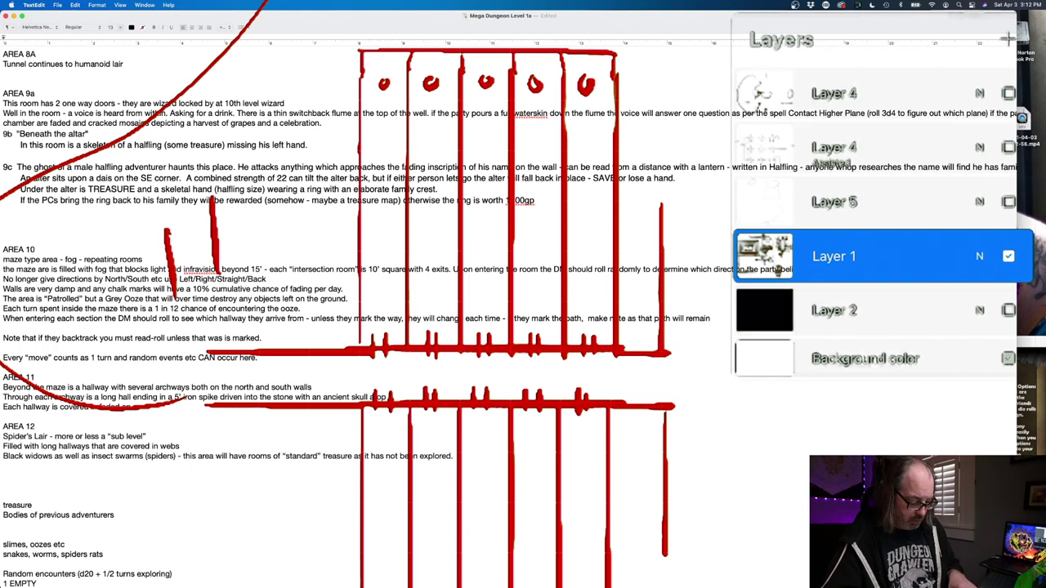
{"action": "type", "text": "apped m"}
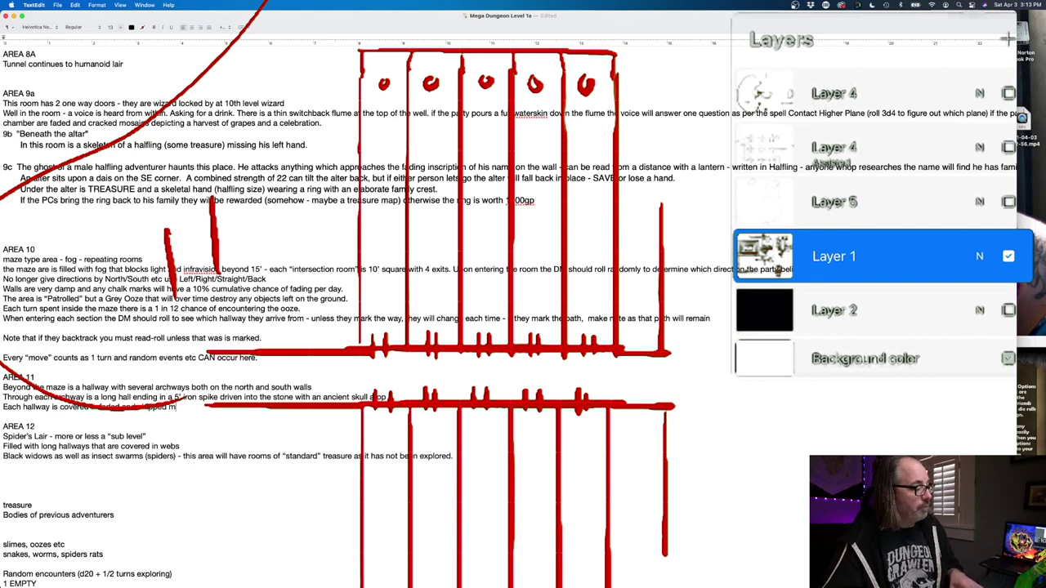
{"action": "type", "text": "o"}
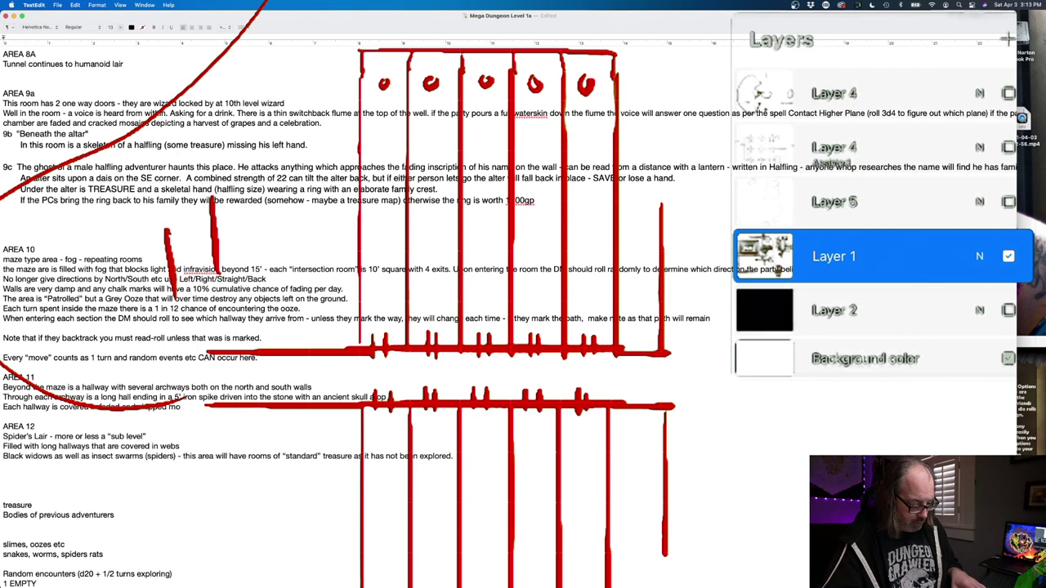
{"action": "type", "text": "sai"}
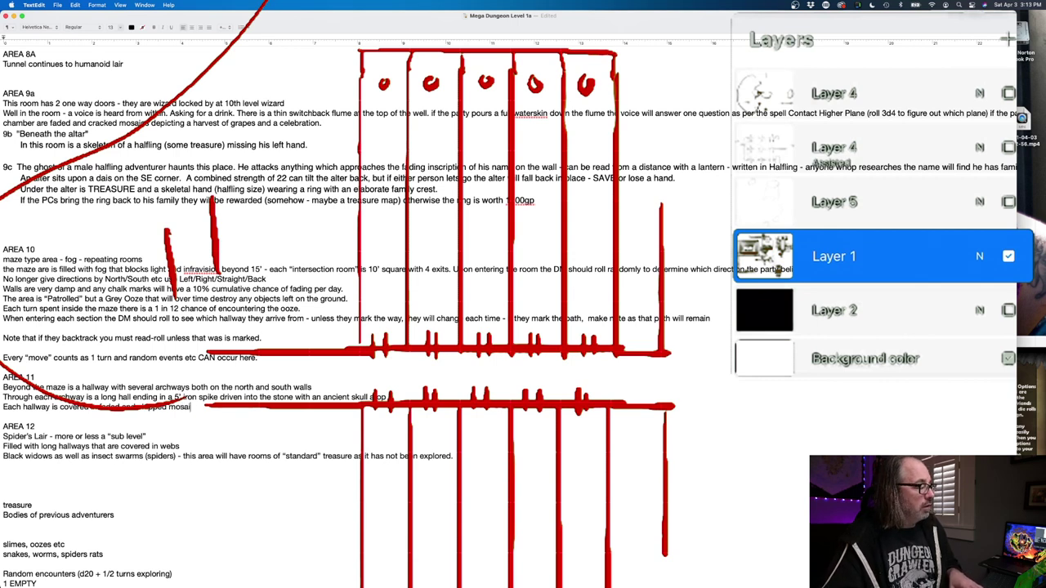
{"action": "type", "text": "cs"}
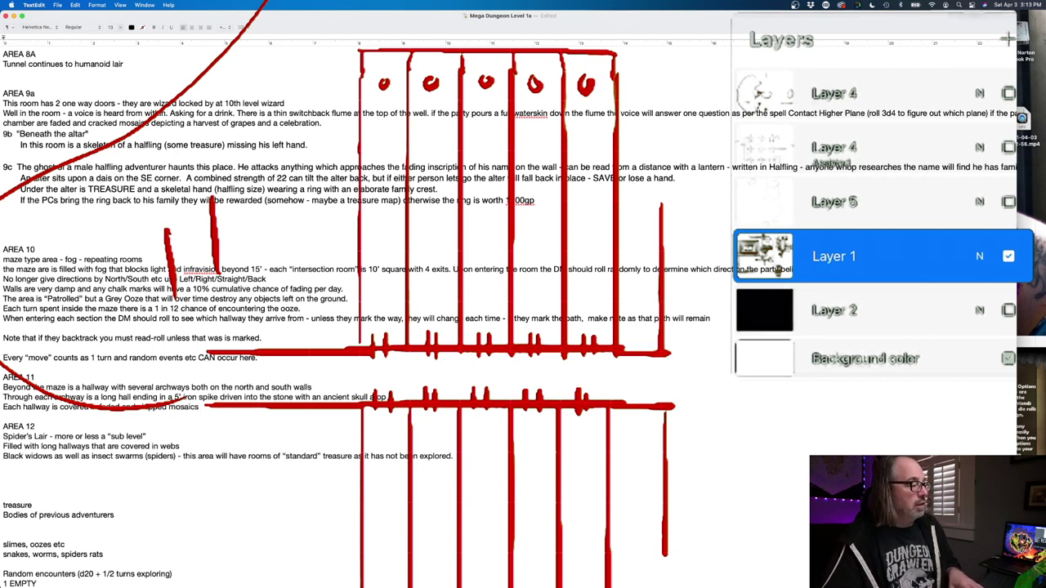
Step: Extend the mosaics line to say they are showing the history and culture of various humanoid races
{"action": "type", "text": " showing the"}
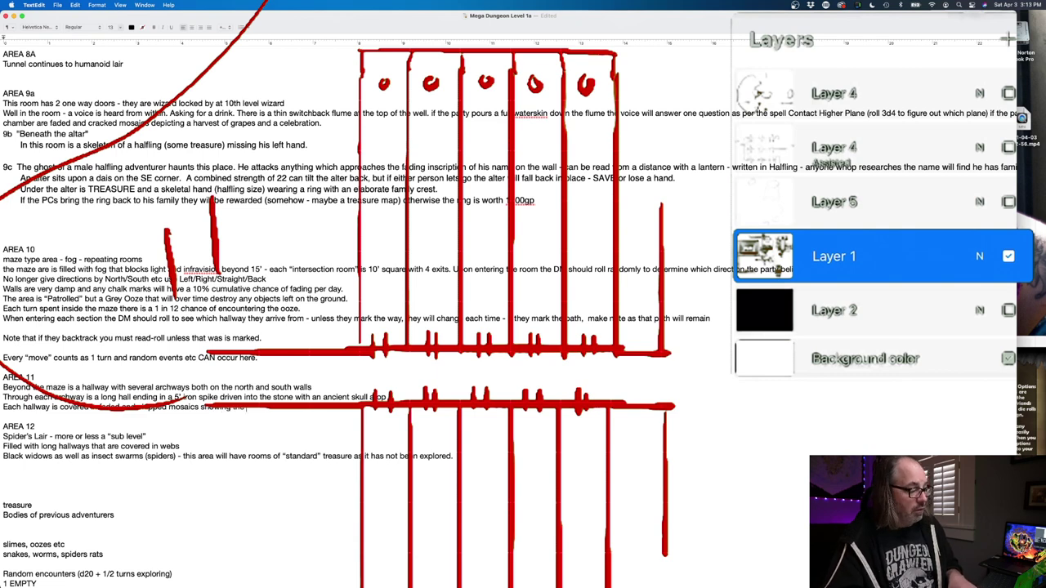
{"action": "type", "text": "hors"}
{"action": "key", "text": "BackSpace"}
{"action": "key", "text": "BackSpace"}
{"action": "key", "text": "BackSpace"}
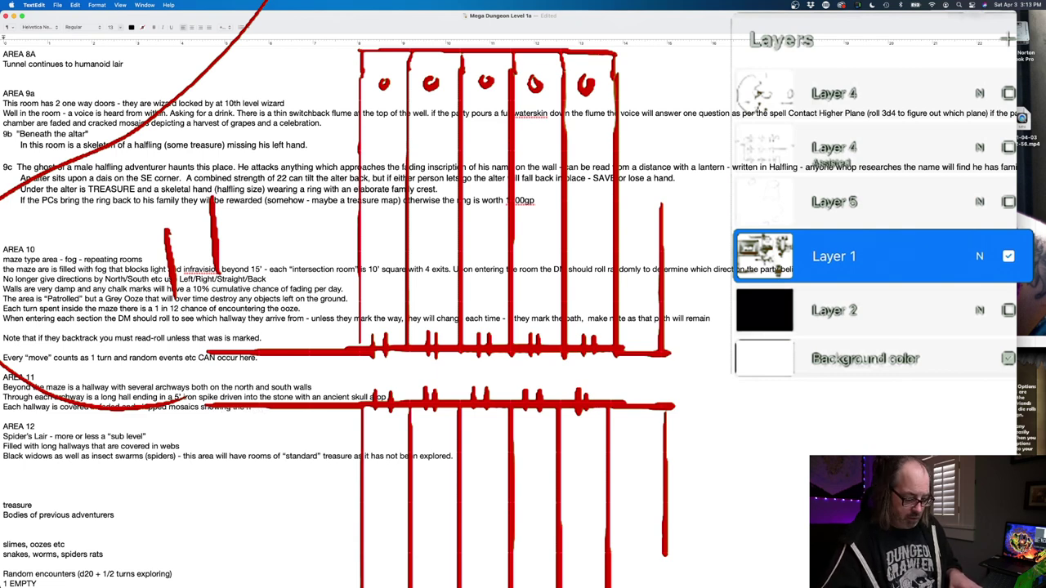
{"action": "type", "text": "istory and culture of"}
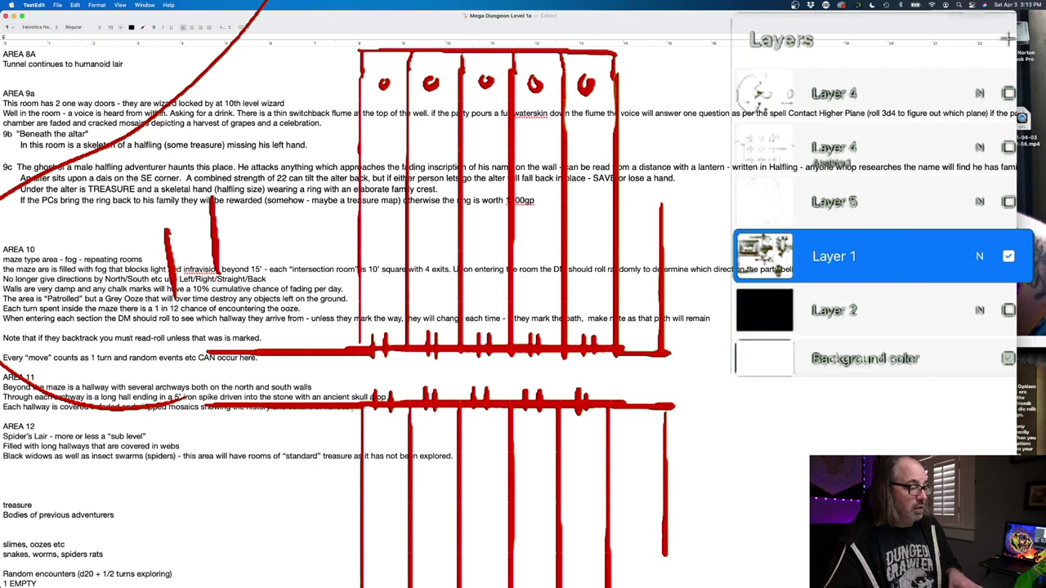
{"action": "type", "text": "dwar"}
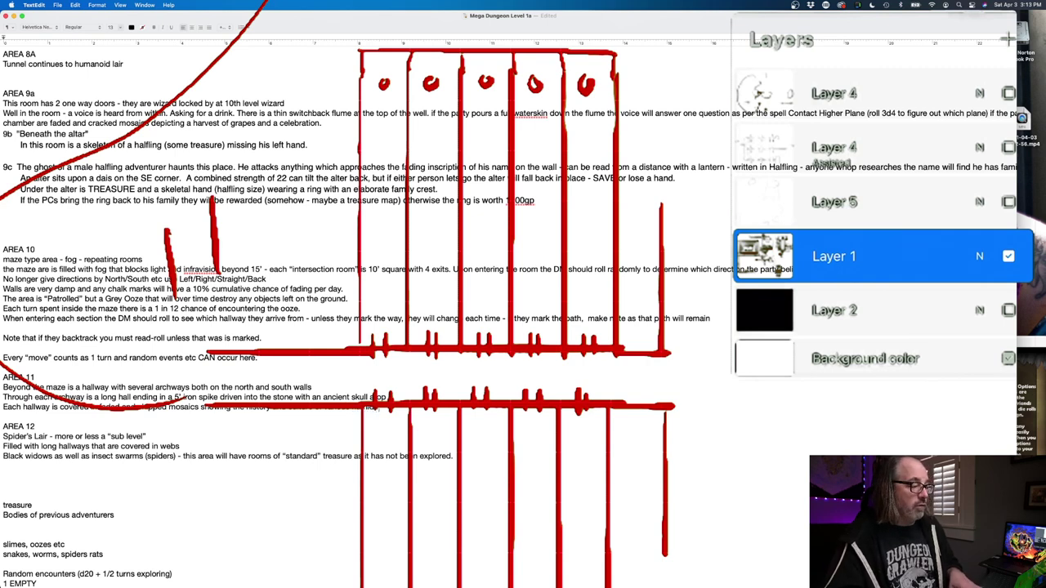
{"action": "key", "text": "BackSpace"}
{"action": "key", "text": "BackSpace"}
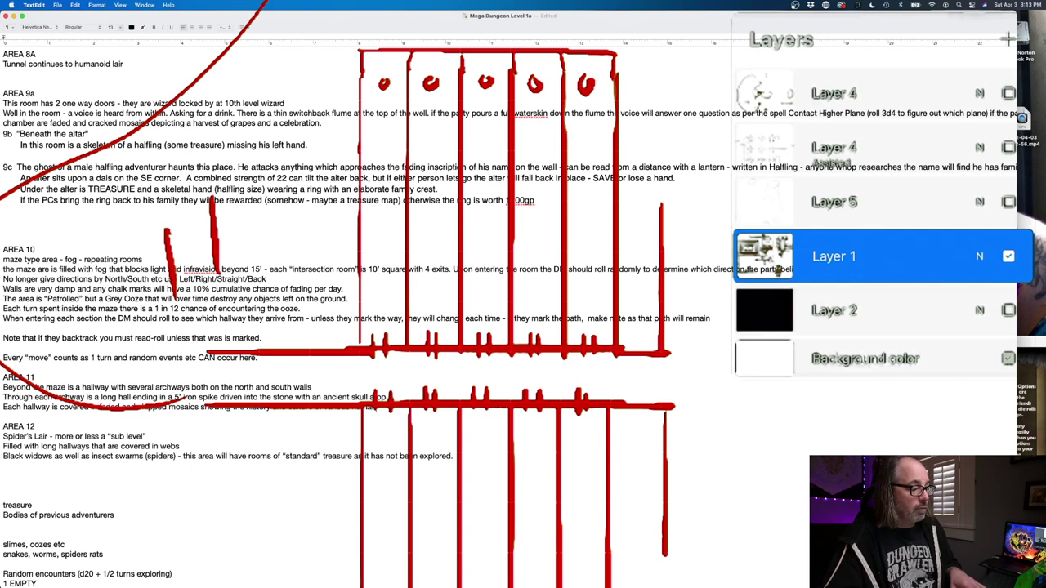
{"action": "type", "text": "arves"}
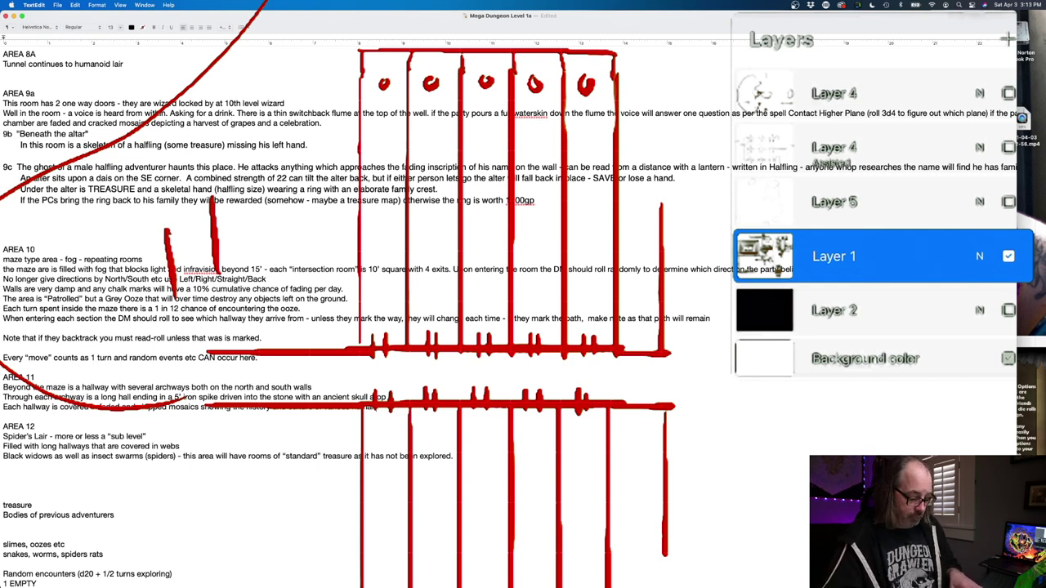
{"action": "type", "text": " and"}
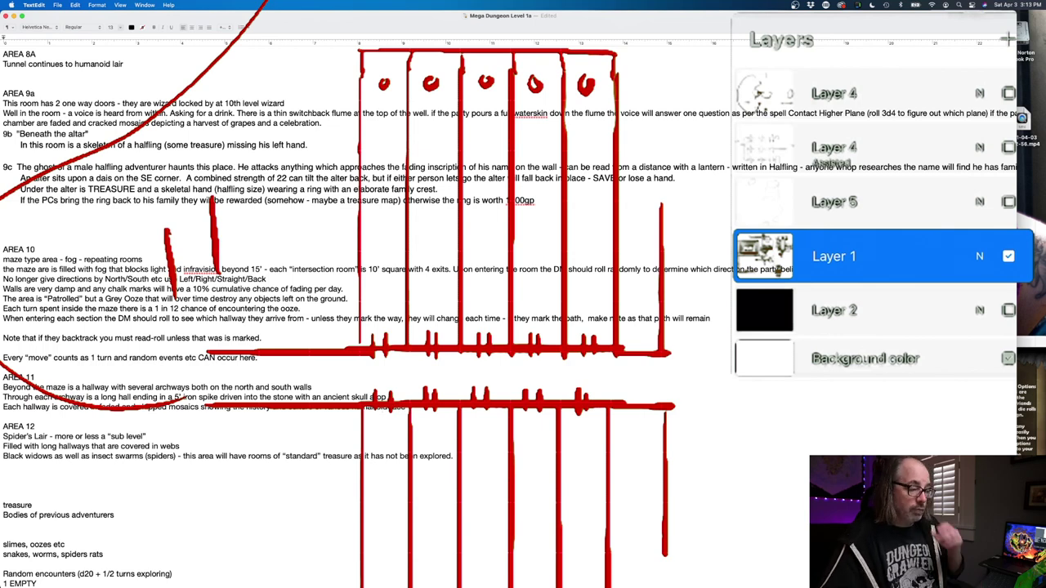
Step: Add an AREA 11 line reading "The skull the sits at the end of the the hallway is of the race shown in the mosaics."
{"action": "key", "text": "Return"}
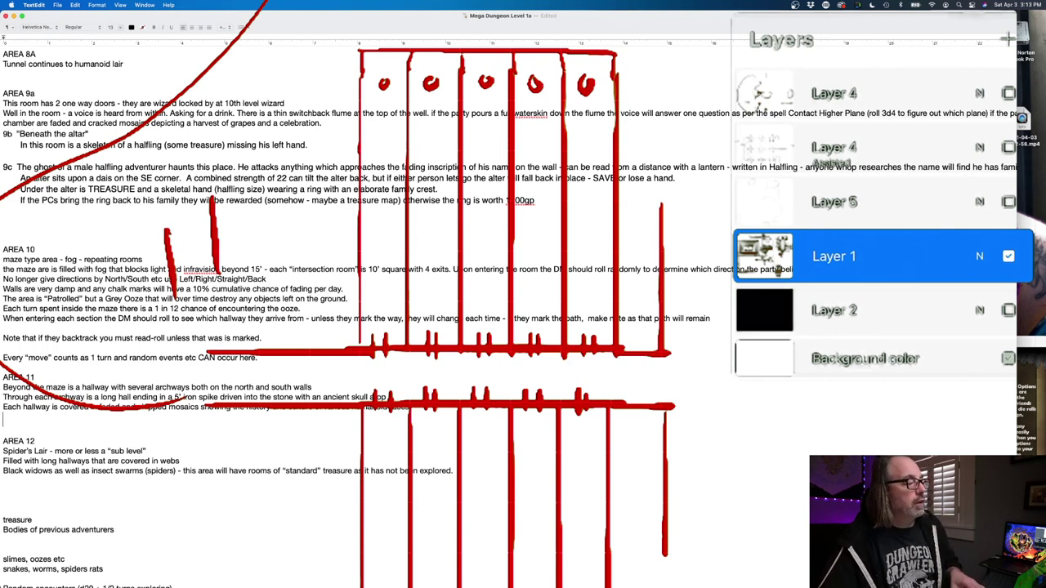
{"action": "type", "text": "The skull the "}
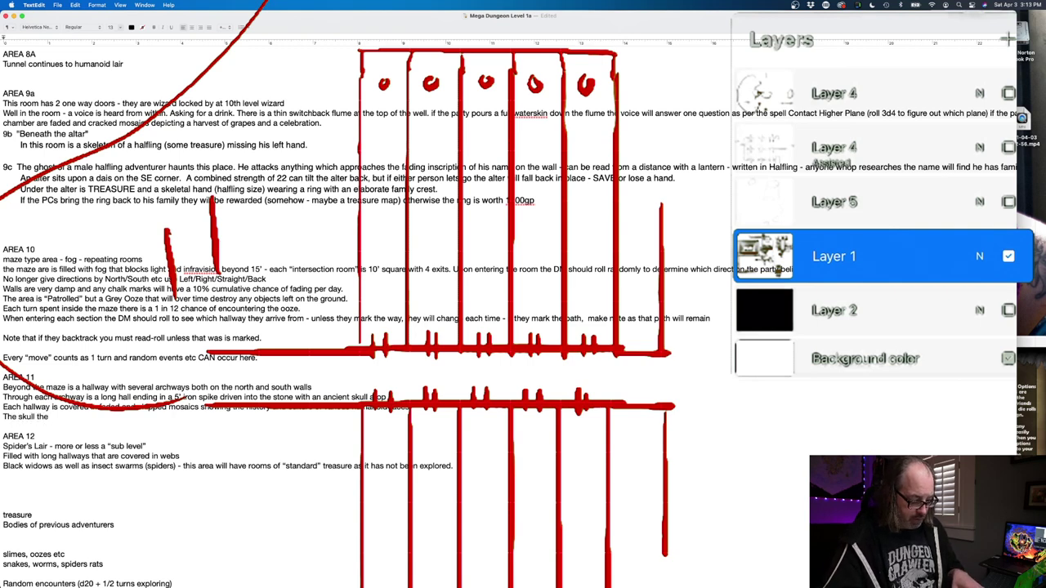
{"action": "type", "text": "sits at to"}
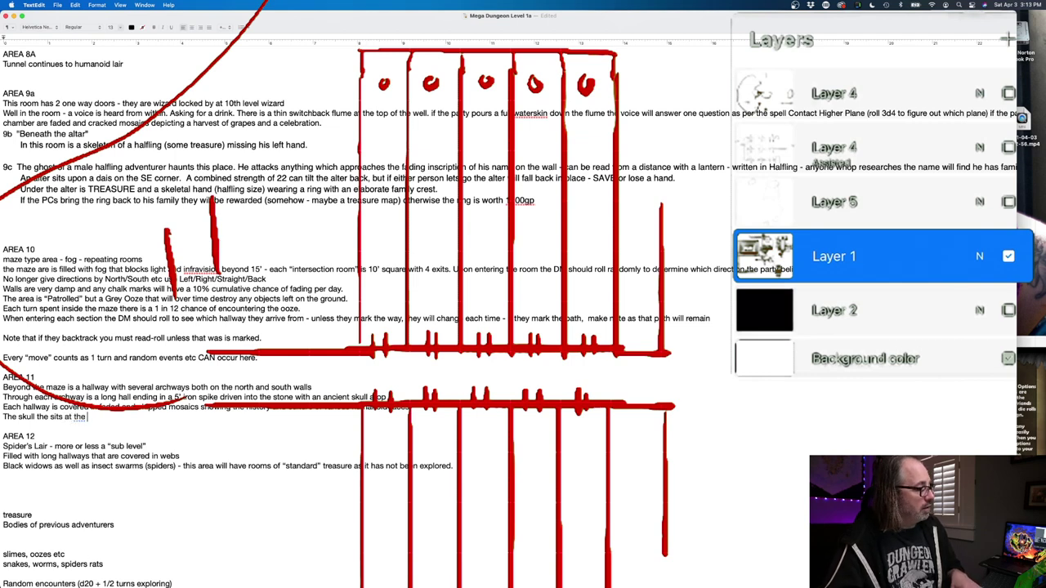
{"action": "key", "text": "BackSpace"}
{"action": "type", "text": "he end of the the hallway is of the race"}
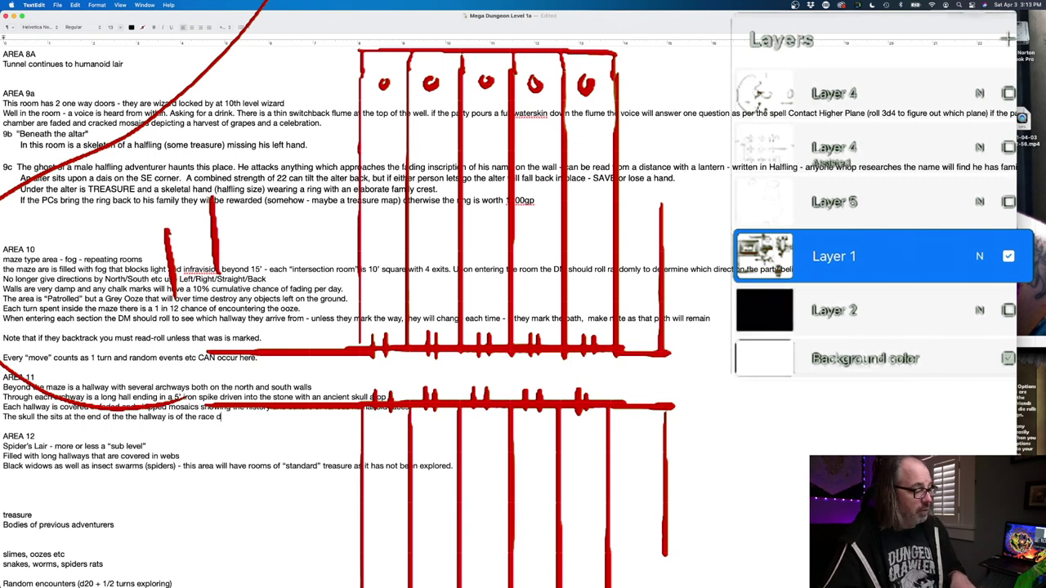
{"action": "type", "text": "shown"}
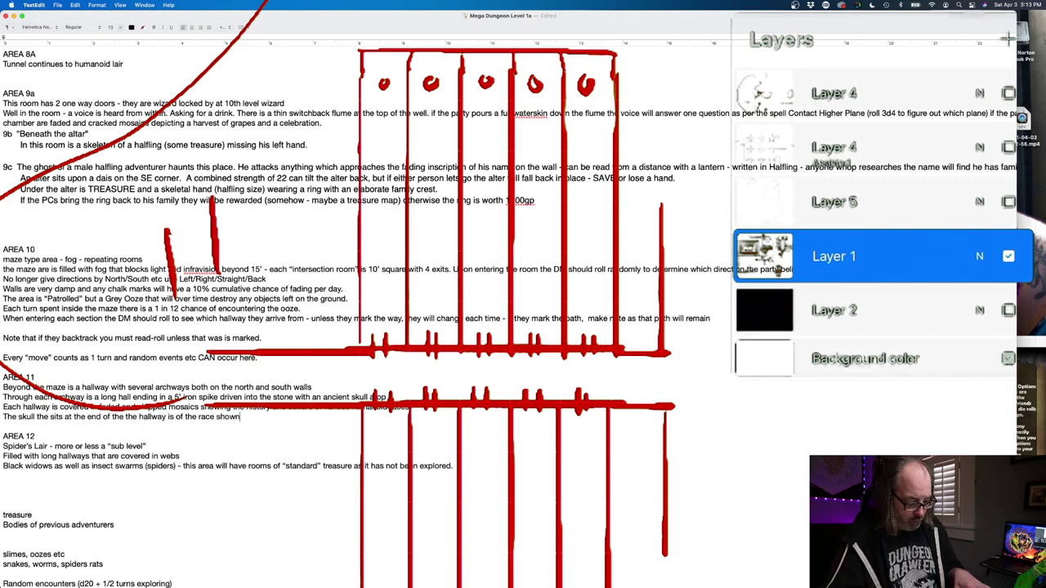
{"action": "type", "text": " in the mos"}
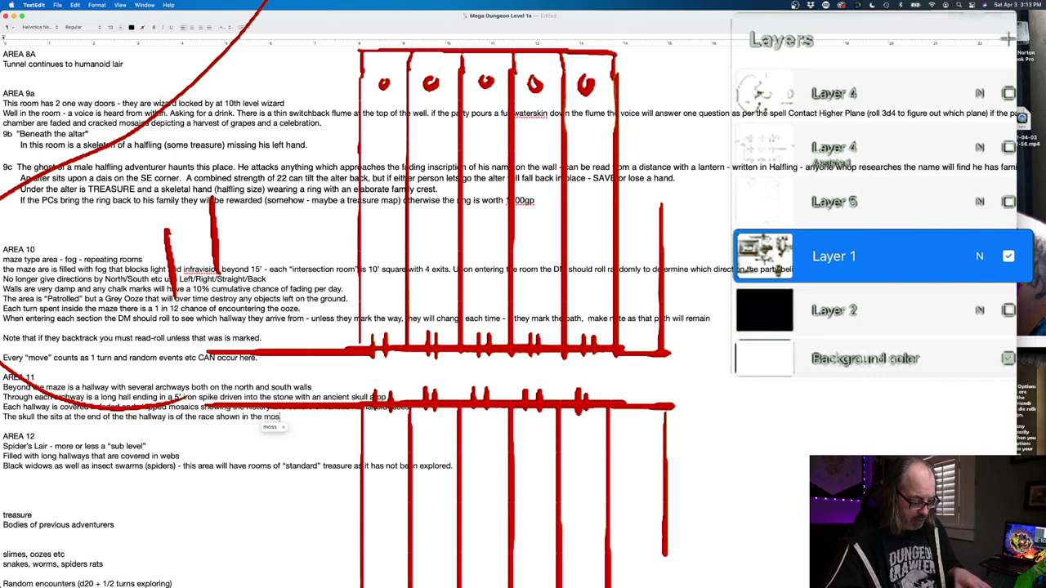
{"action": "type", "text": "aic"}
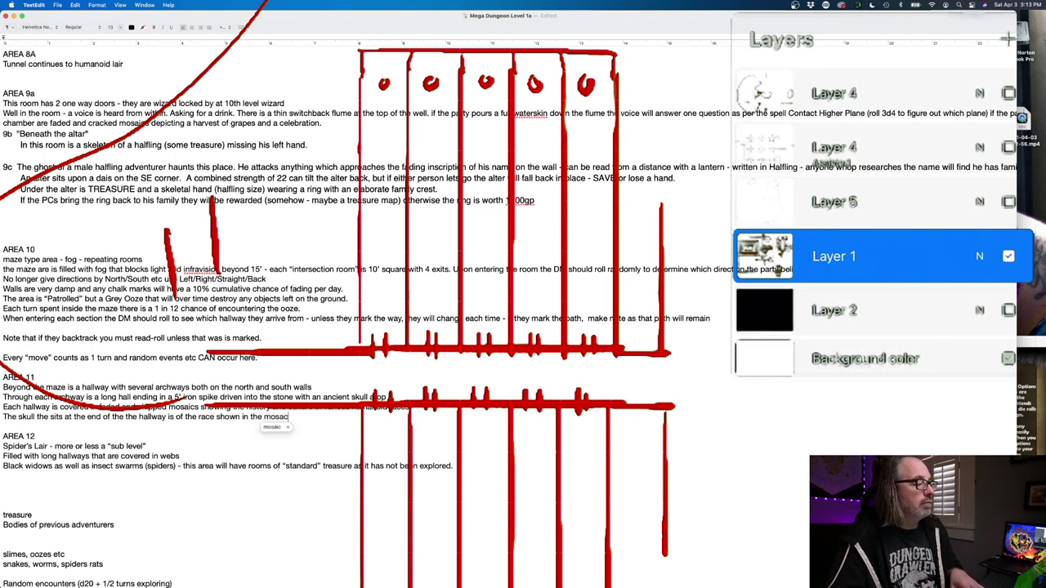
{"action": "type", "text": "s."}
Step: Start another AREA 11 line with "Each skull is a repository of knowledge"
{"action": "key", "text": "Return"}
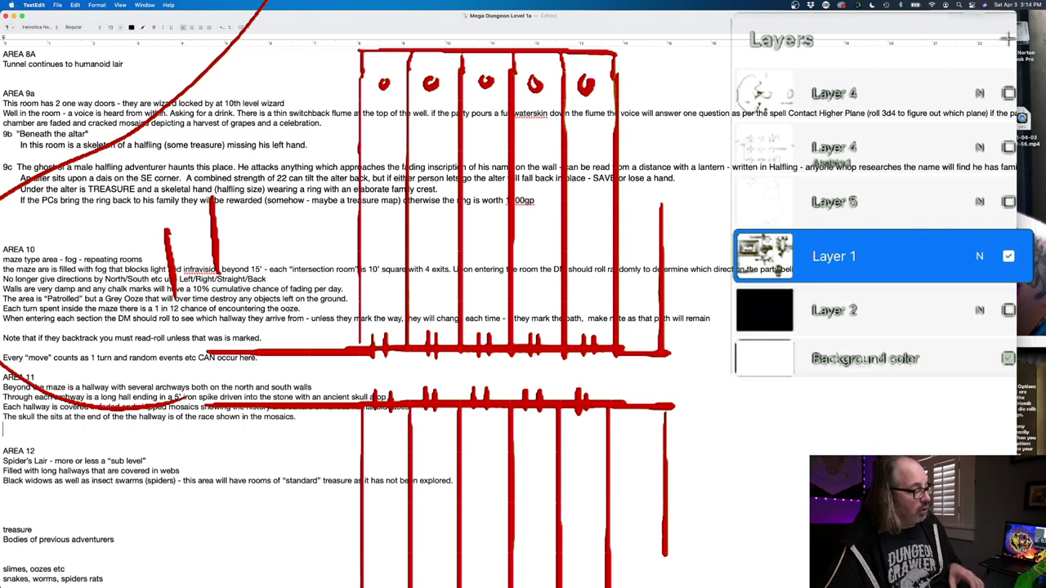
{"action": "type", "text": "Each ski"}
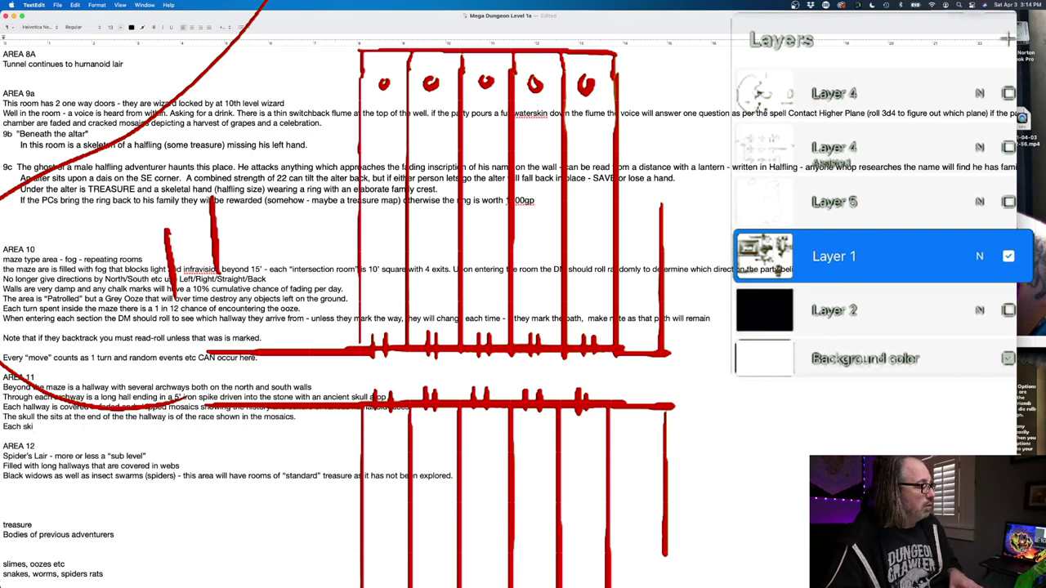
{"action": "key", "text": "BackSpace"}
{"action": "type", "text": "ull is "}
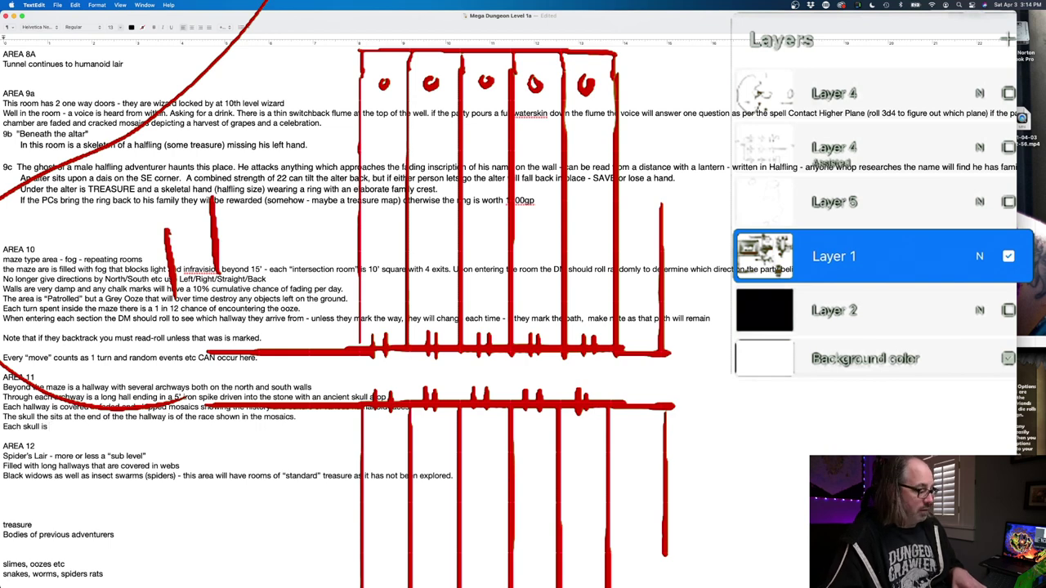
{"action": "type", "text": "a"}
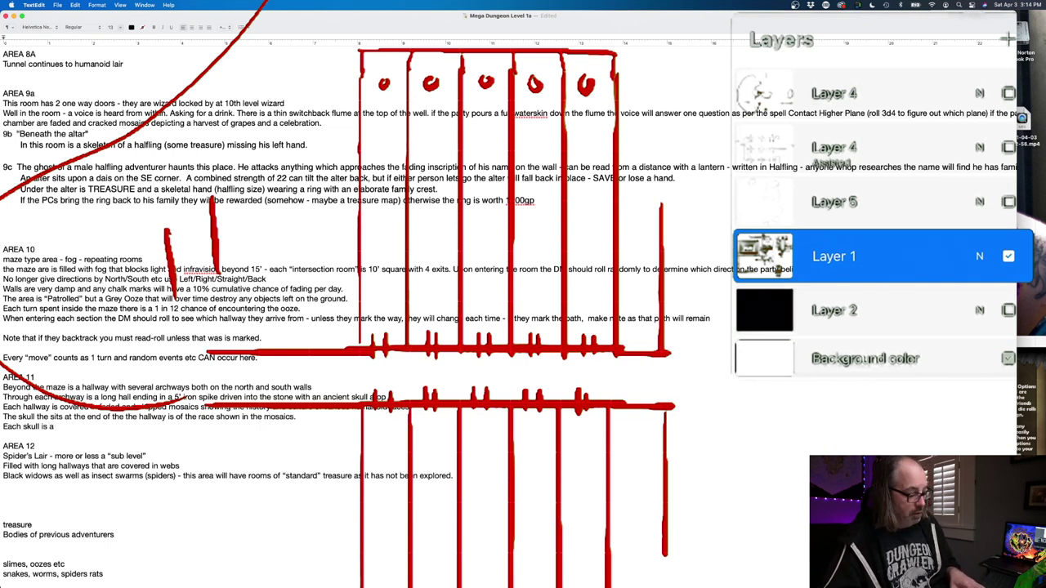
{"action": "type", "text": " reposi"}
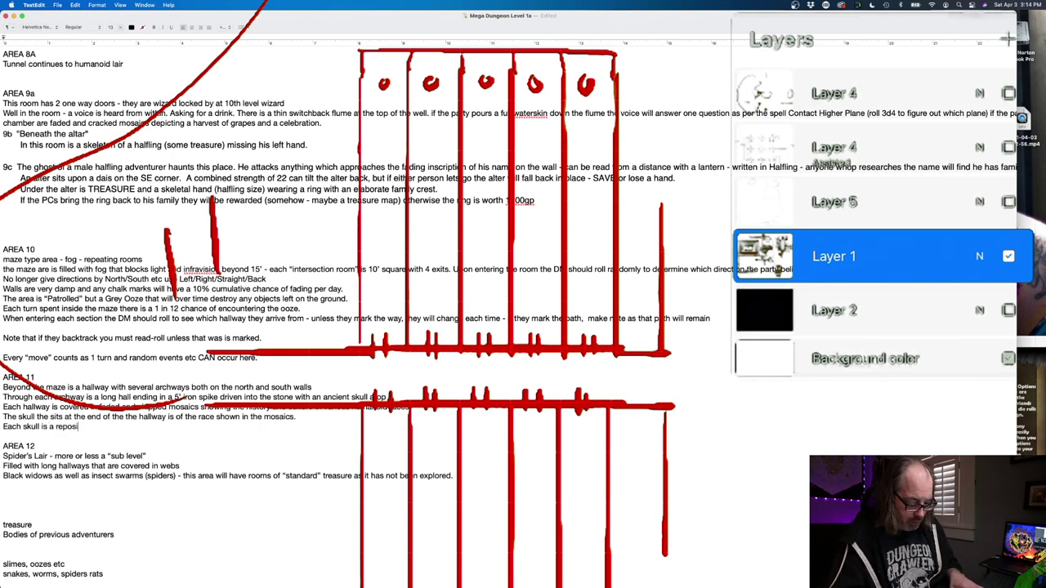
{"action": "type", "text": "tory of"}
{"action": "key", "text": "BackSpace"}
{"action": "key", "text": "BackSpace"}
{"action": "key", "text": "BackSpace"}
{"action": "type", "text": "of know"}
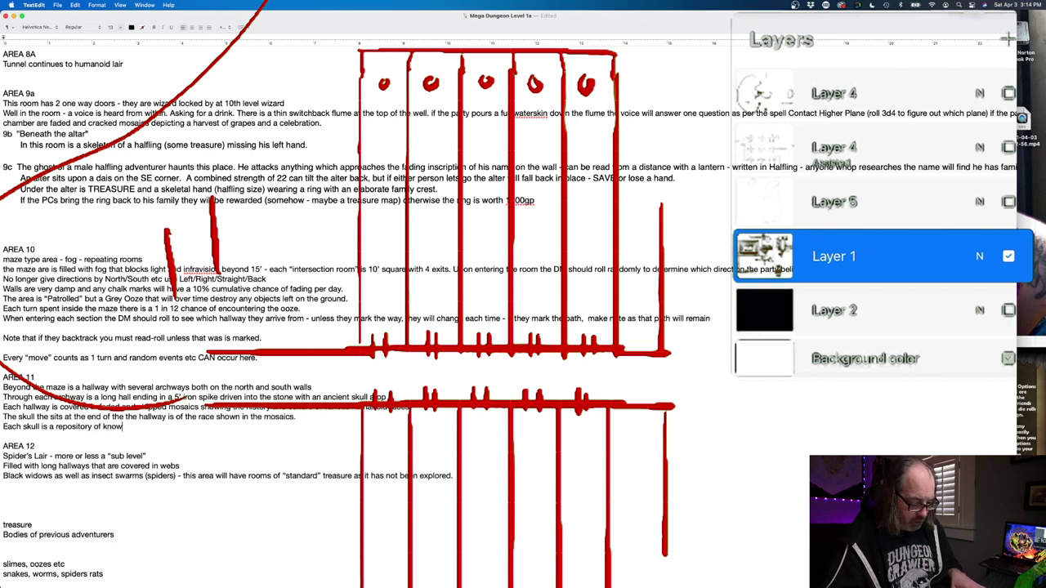
{"action": "type", "text": "lodge"}
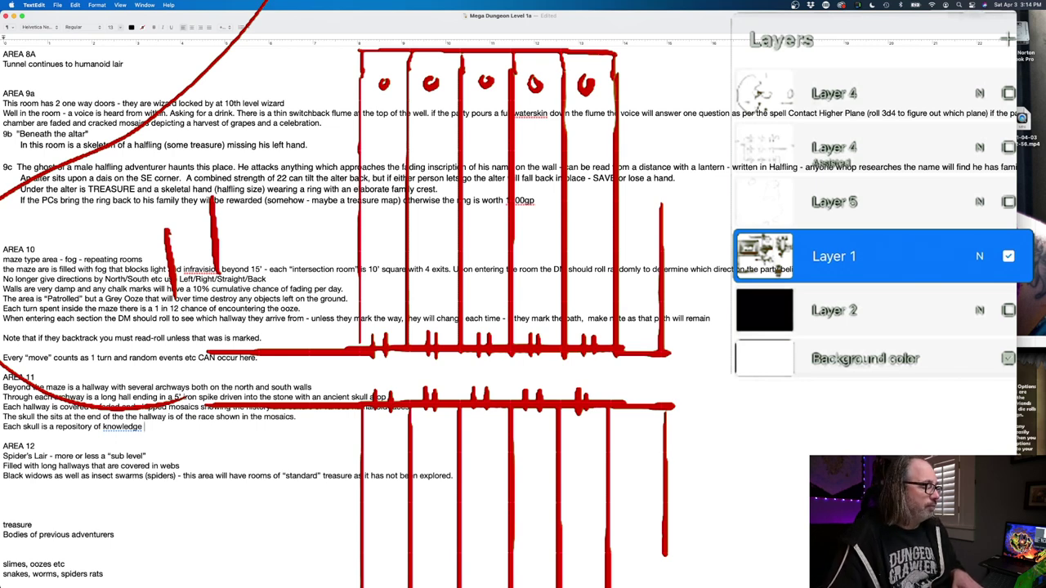
Step: Continue the repository of knowledge sentence with "that can be accessed but someone speaking the appropriate"
{"action": "type", "text": "that ca"}
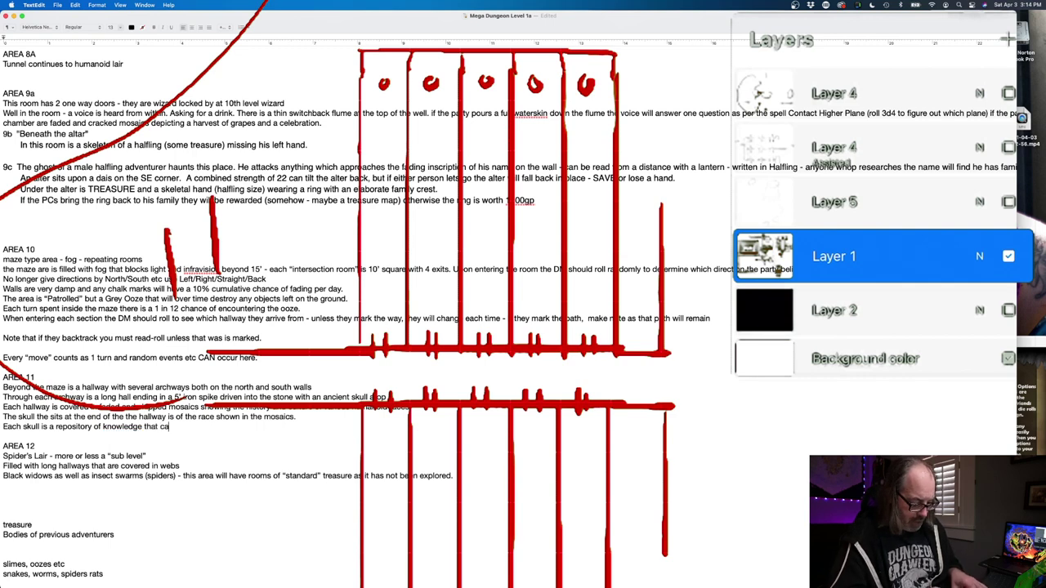
{"action": "type", "text": "n be accessed but"}
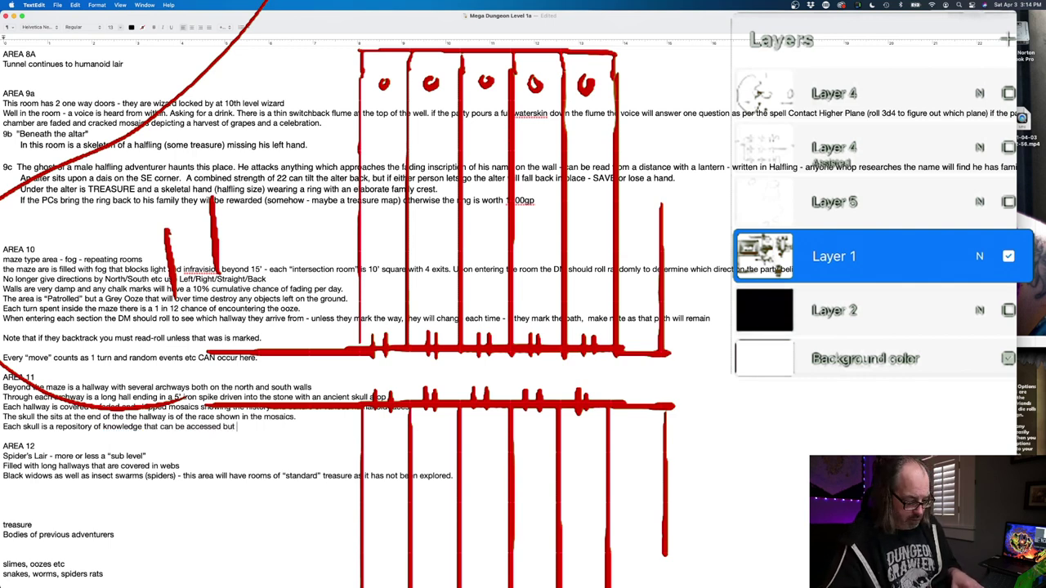
{"action": "type", "text": " someone spe"}
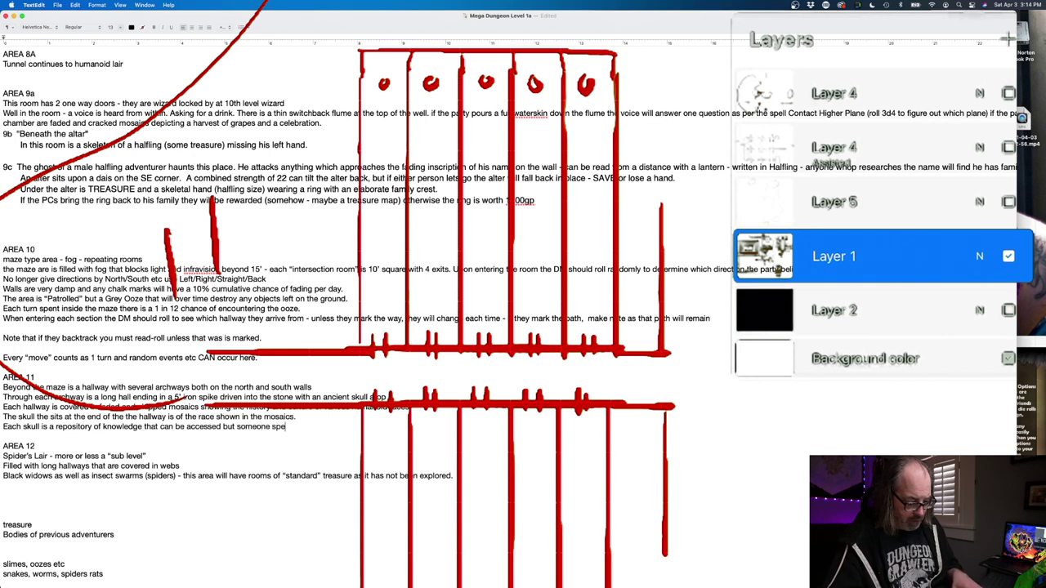
{"action": "type", "text": "aking the app"}
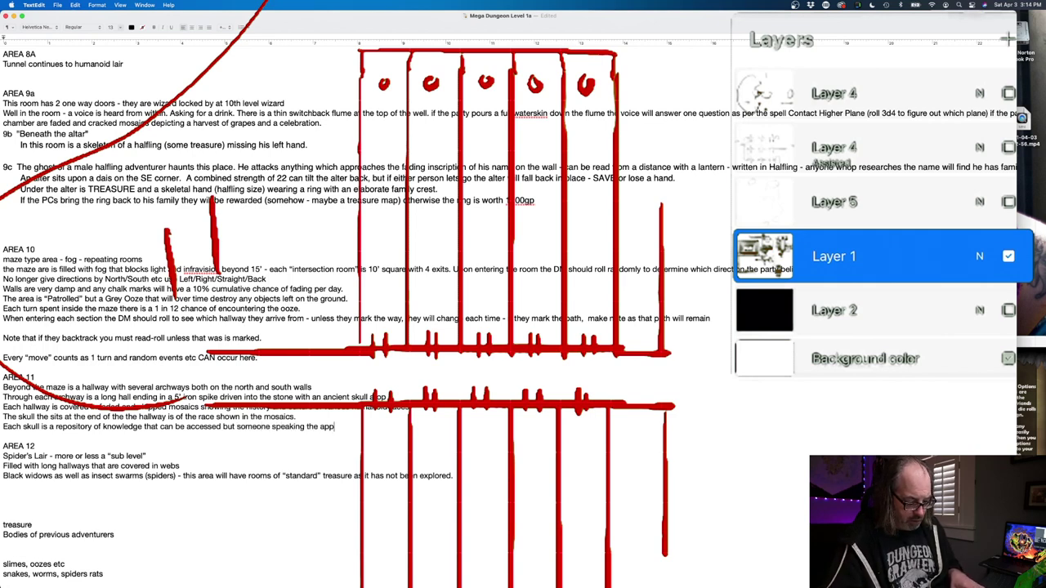
{"action": "type", "text": "ropriate"}
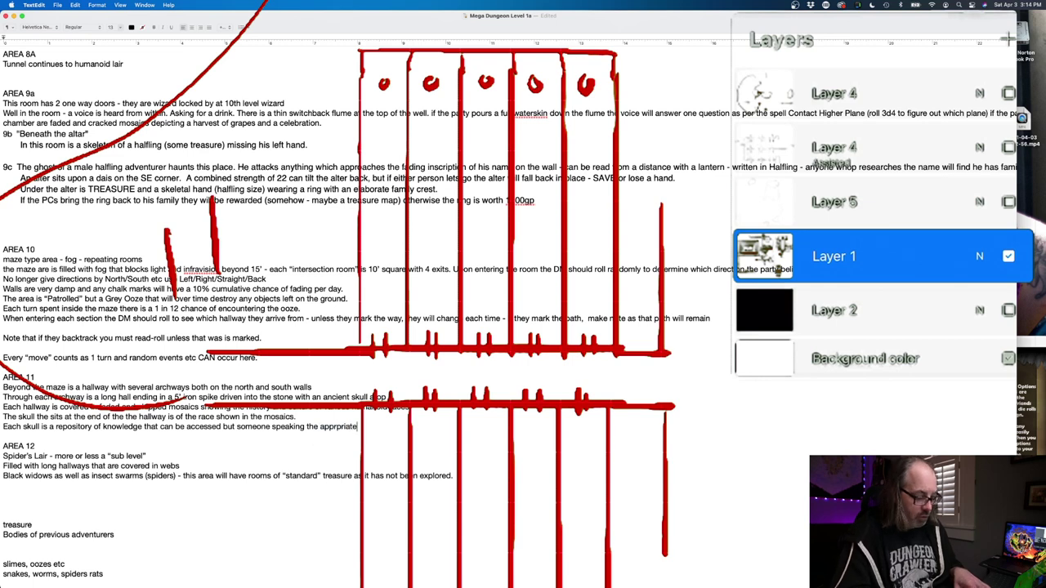
Step: Finish the sentence about accessing the skulls' knowledge with "racial language."
{"action": "type", "text": " language"}
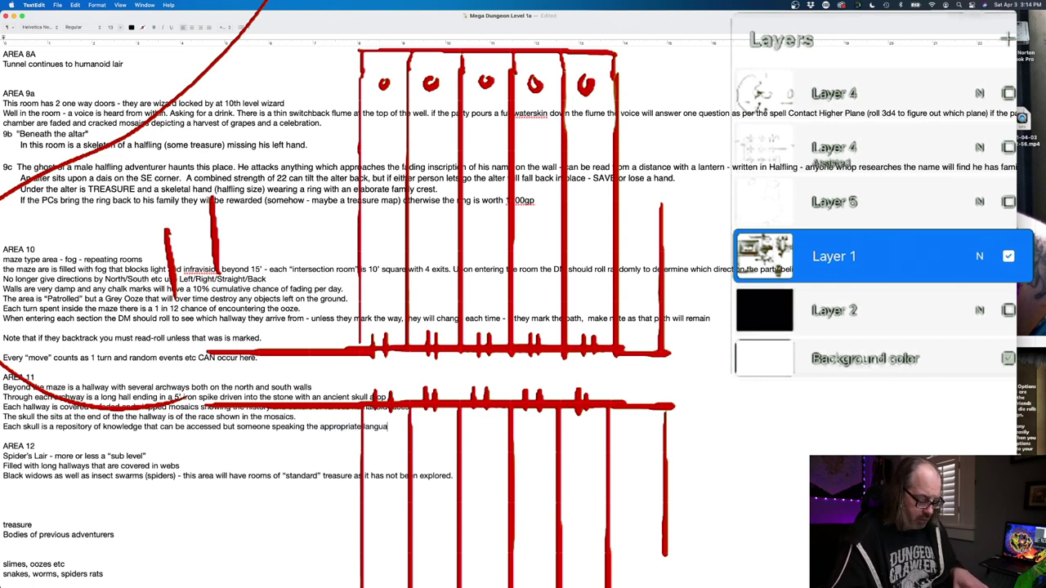
{"action": "key", "text": "BackSpace"}
{"action": "key", "text": "BackSpace"}
{"action": "key", "text": "BackSpace"}
{"action": "key", "text": "BackSpace"}
{"action": "key", "text": "BackSpace"}
{"action": "key", "text": "BackSpace"}
{"action": "key", "text": "BackSpace"}
{"action": "key", "text": "BackSpace"}
{"action": "key", "text": "BackSpace"}
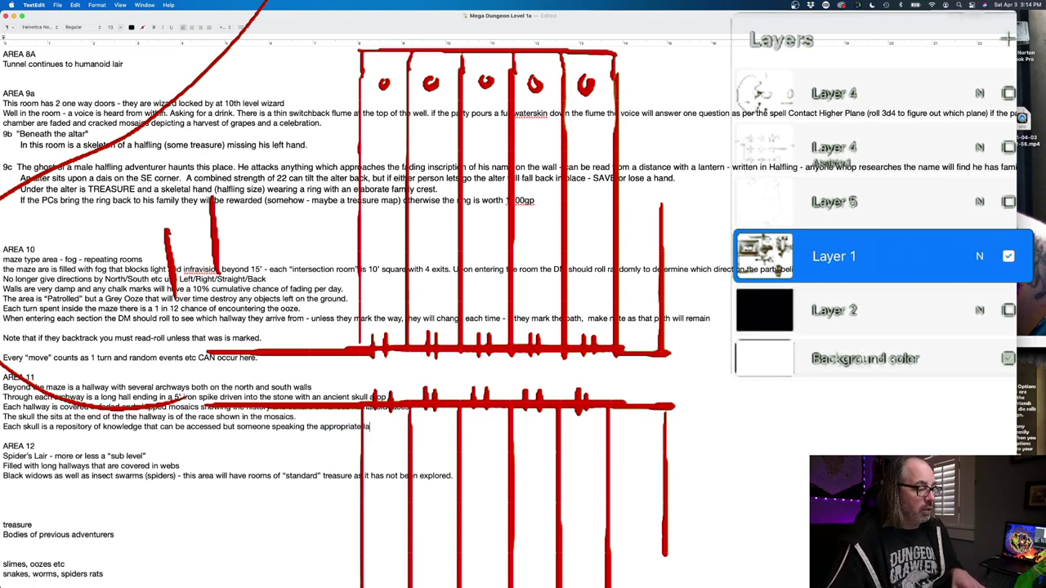
{"action": "type", "text": "racial"}
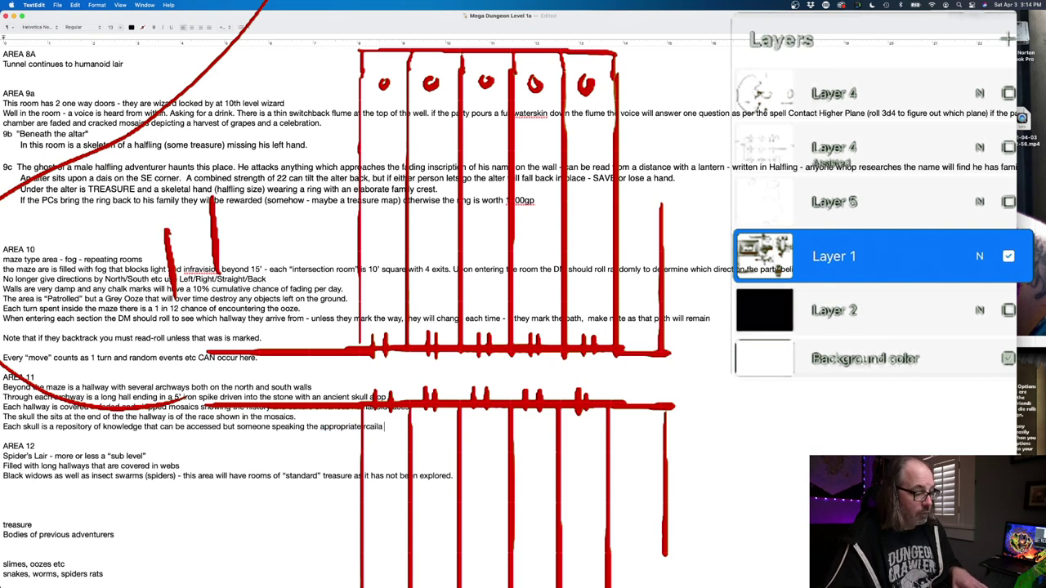
{"action": "type", "text": " language."}
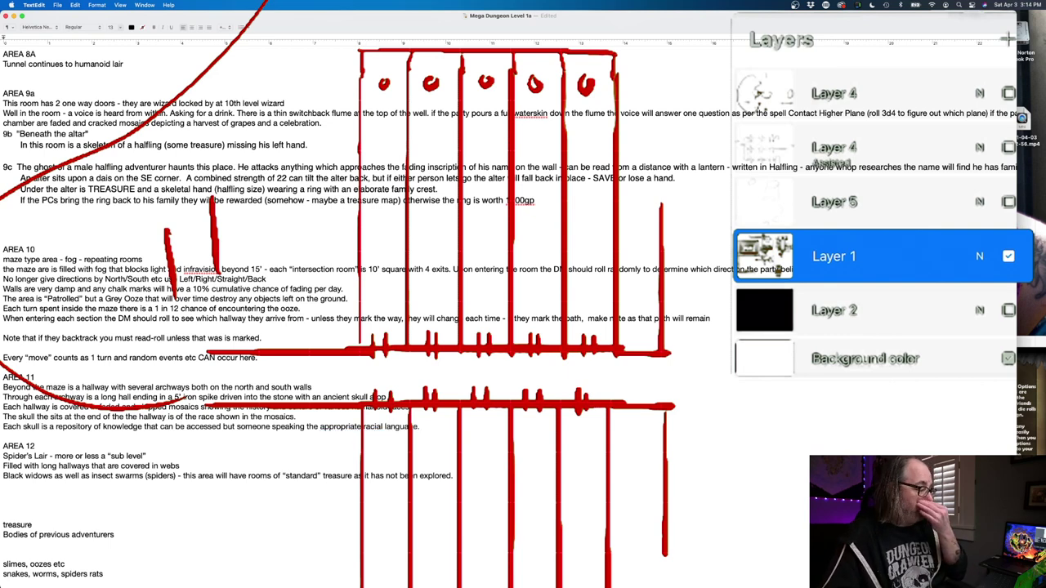
Step: Add a line directly below the skull knowledge sentence beginning "Some of these could be history related,"
{"action": "key", "text": "Return"}
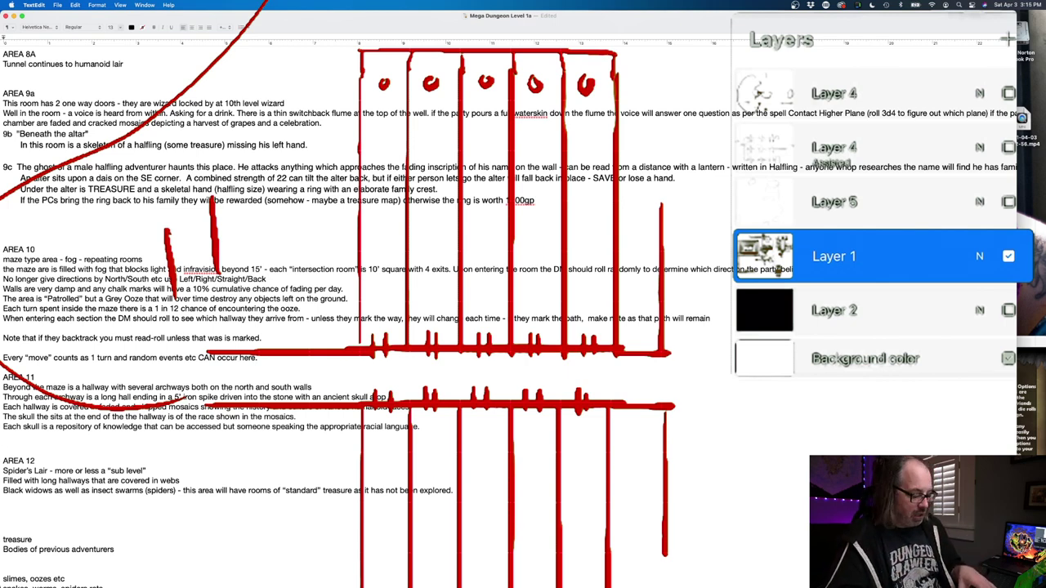
{"action": "key", "text": "BackSpace"}
{"action": "type", "text": "Some of ths"}
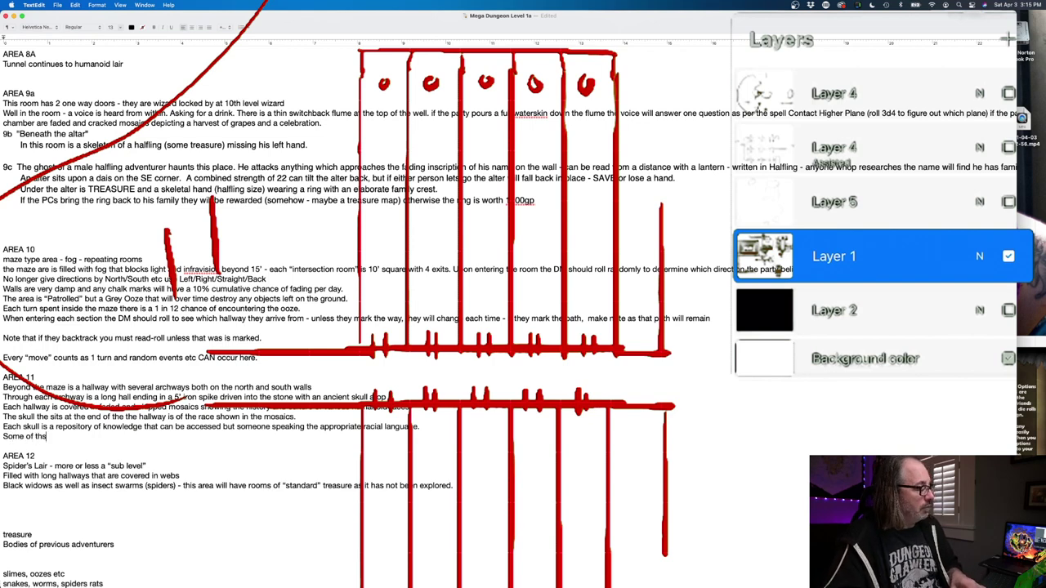
{"action": "key", "text": "BackSpace"}
{"action": "type", "text": "e of these cou"}
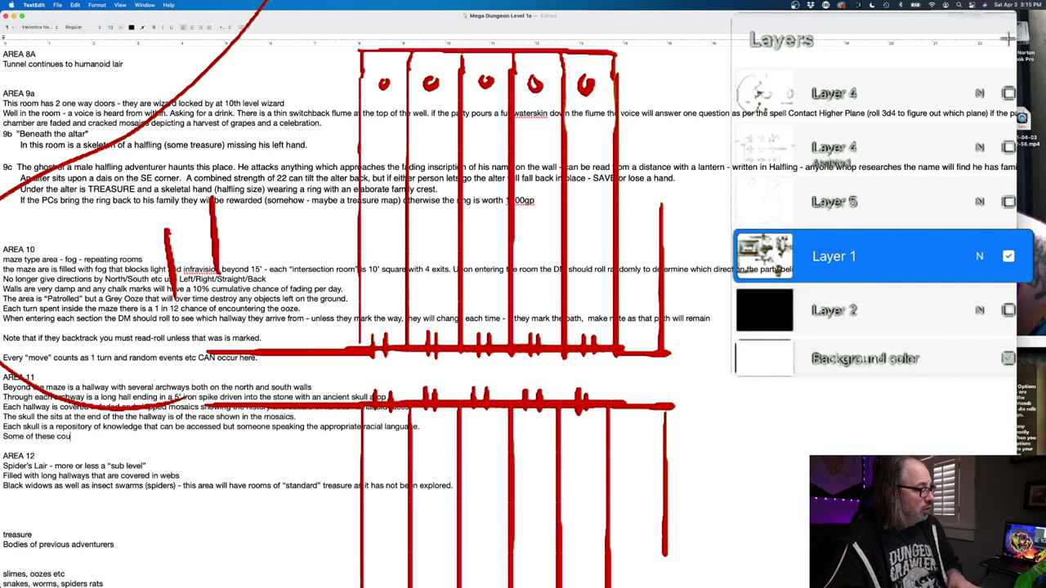
{"action": "type", "text": "ld be history "}
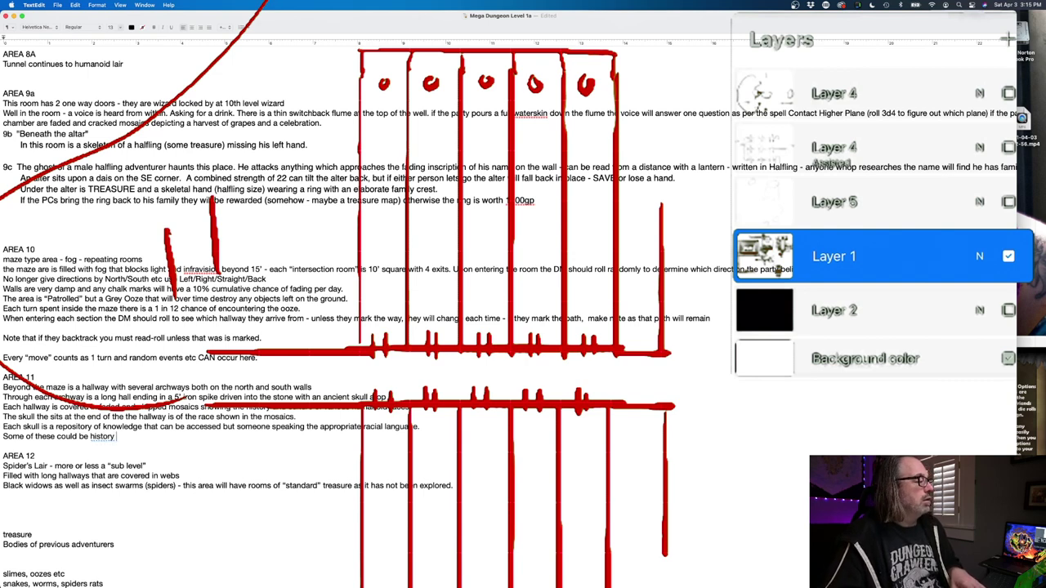
{"action": "type", "text": "related,"}
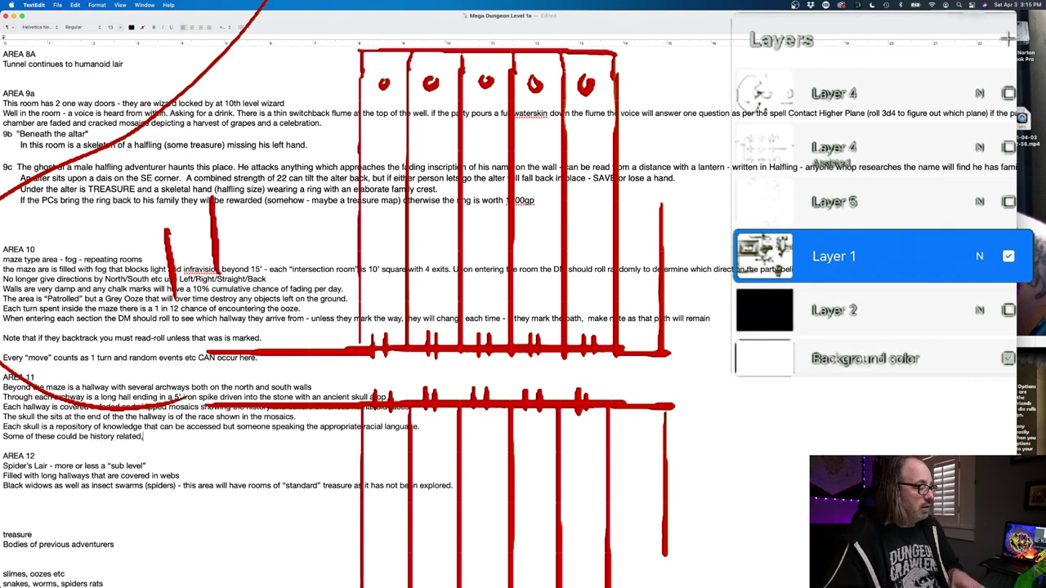
Step: Continue the "Some of these could be history related," line with "some tell stories of ancient treasures"
{"action": "type", "text": " some tells"}
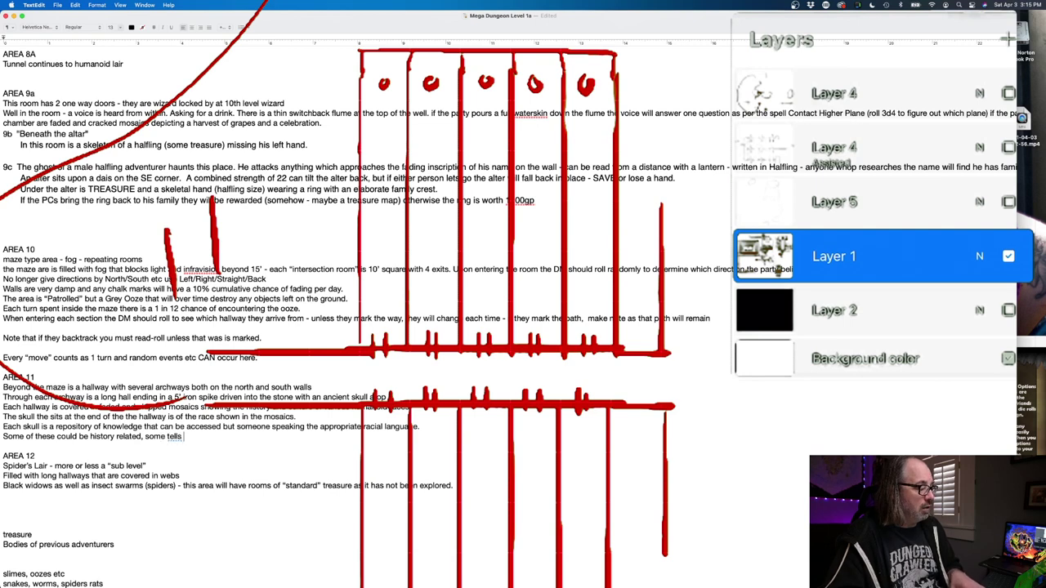
{"action": "key", "text": "BackSpace"}
{"action": "key", "text": "BackSpace"}
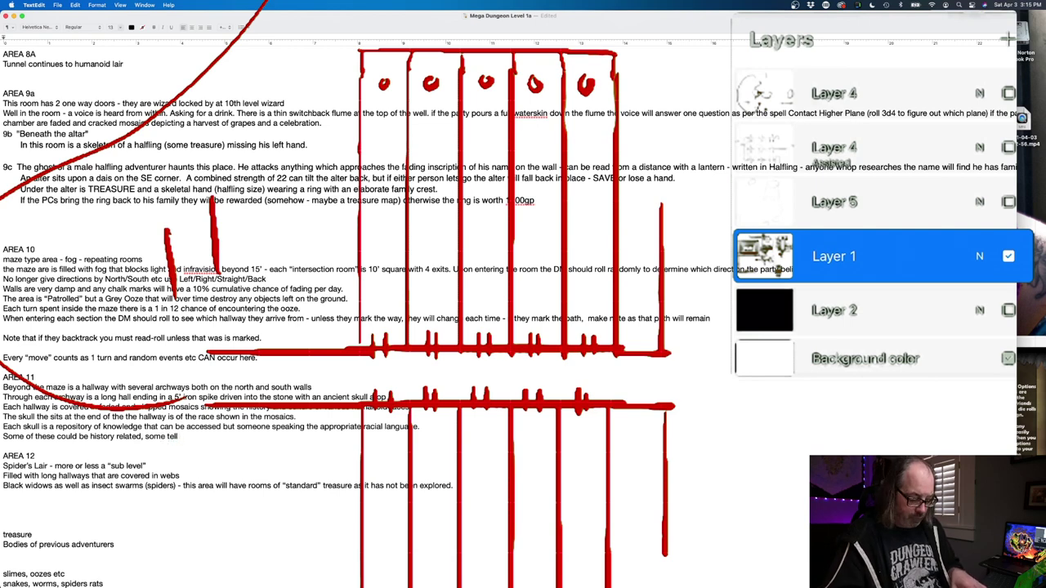
{"action": "type", "text": "stories of "}
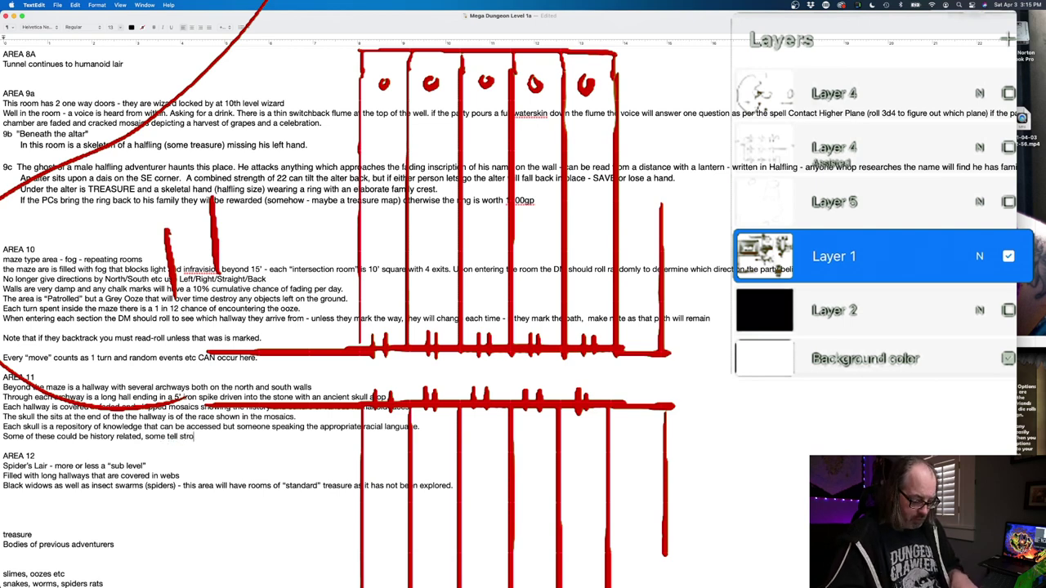
{"action": "type", "text": "ancient treasu"}
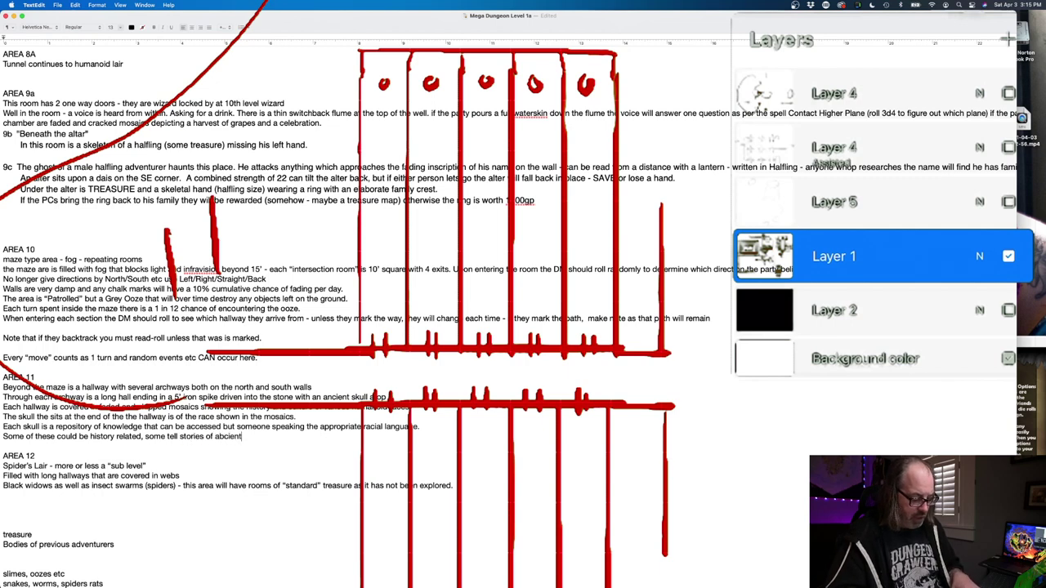
{"action": "type", "text": "r"}
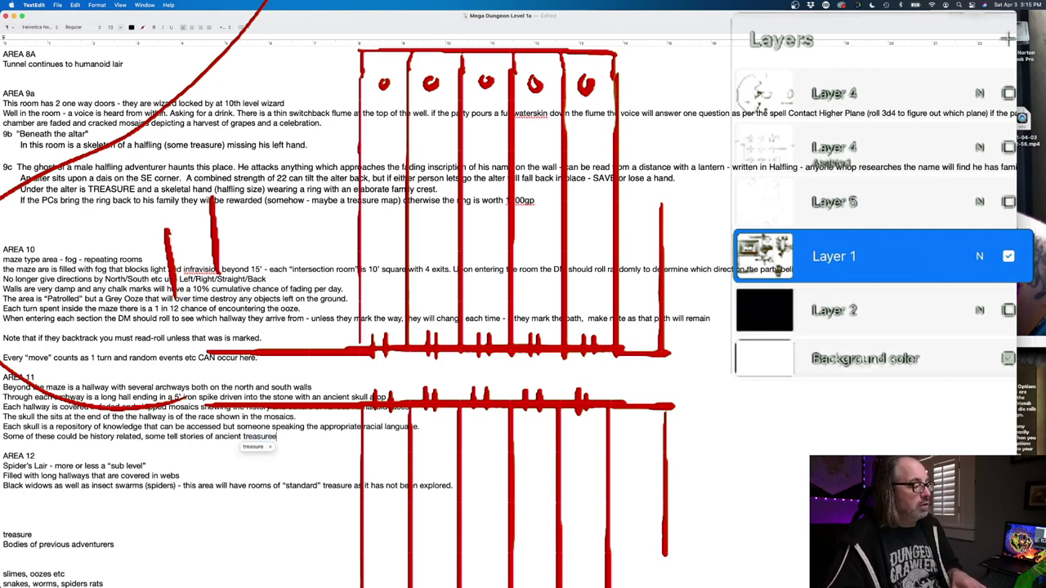
{"action": "type", "text": "es "}
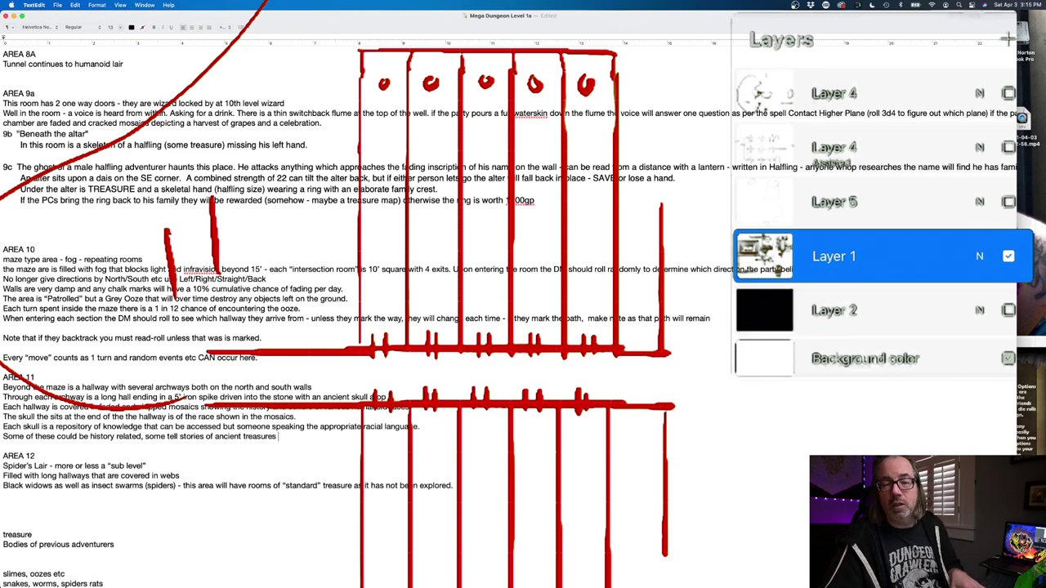
Step: Finish the line about the skulls' stories with "and some speak of magical spells."
{"action": "type", "text": "and some speak of "}
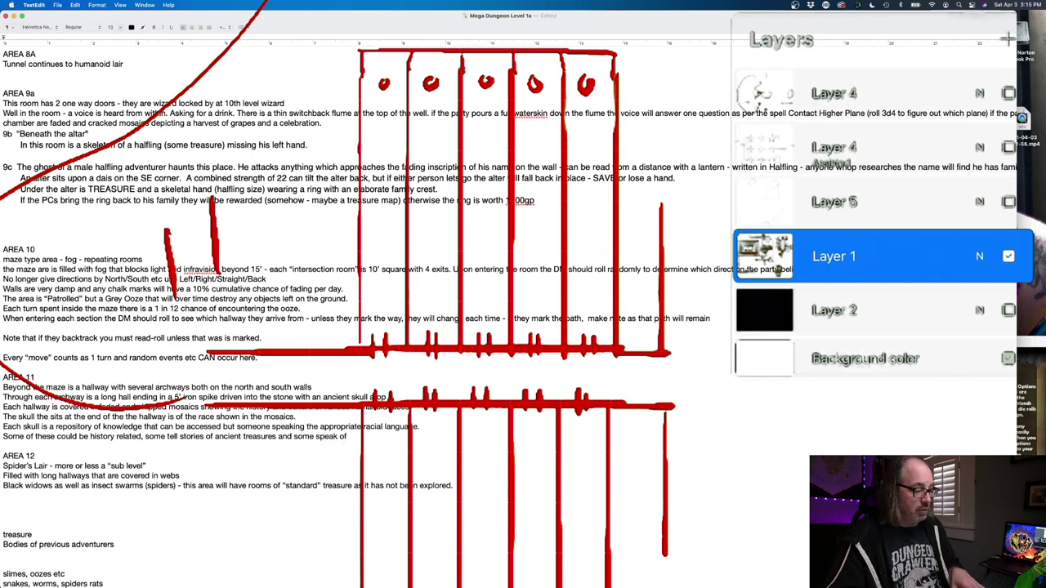
{"action": "type", "text": "magica"}
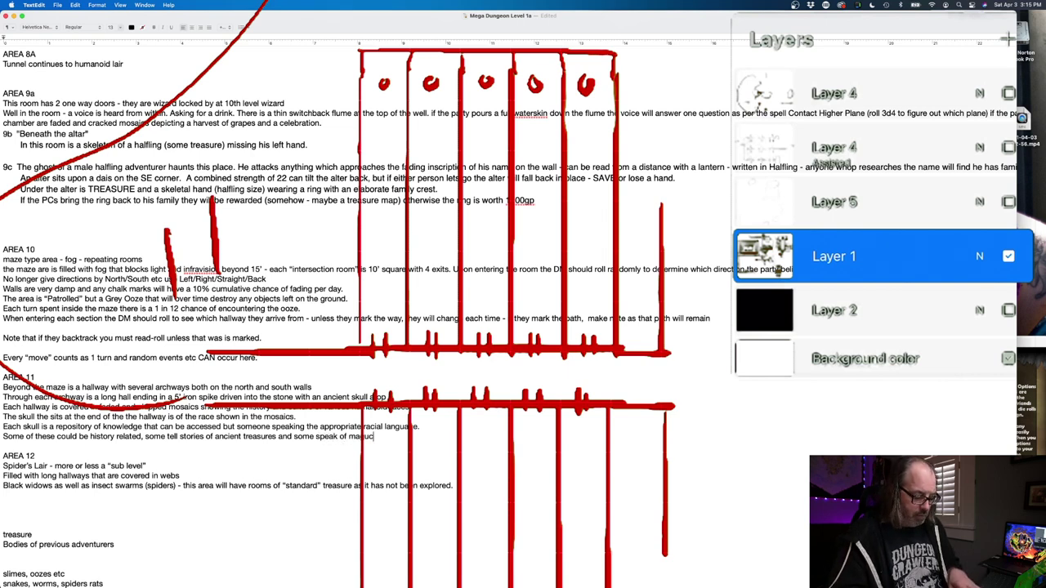
{"action": "key", "text": "BackSpace"}
{"action": "key", "text": "BackSpace"}
{"action": "key", "text": "BackSpace"}
{"action": "key", "text": "BackSpace"}
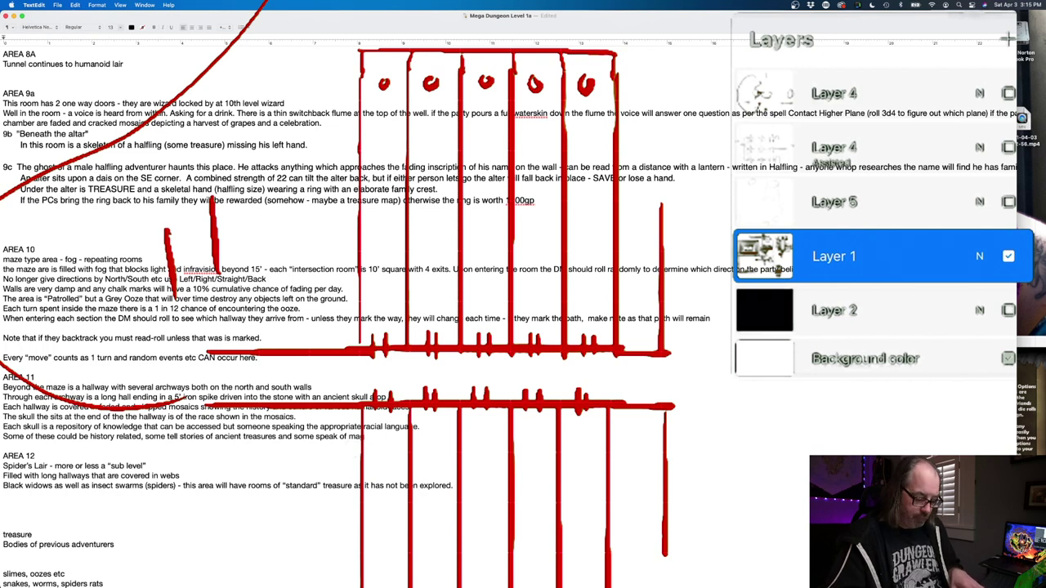
{"action": "type", "text": "gical spells."}
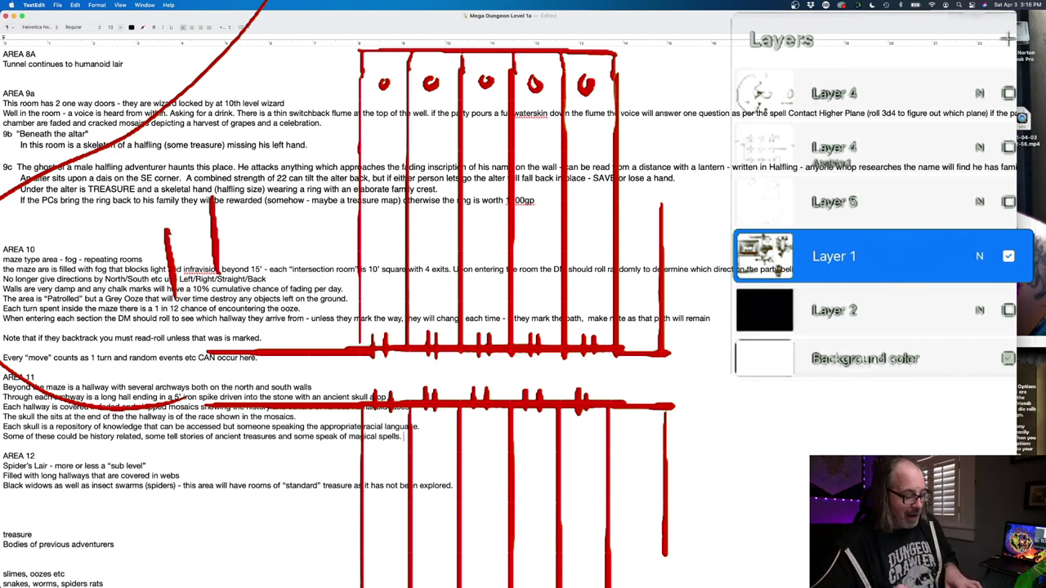
Step: Switch to Safari, review the Prophecies results in donjon's Fantasy Random Generator for ideas, and return to the TextEdit notes
{"action": "key", "text": "super+Tab"}
{"action": "key", "text": "super+Tab"}
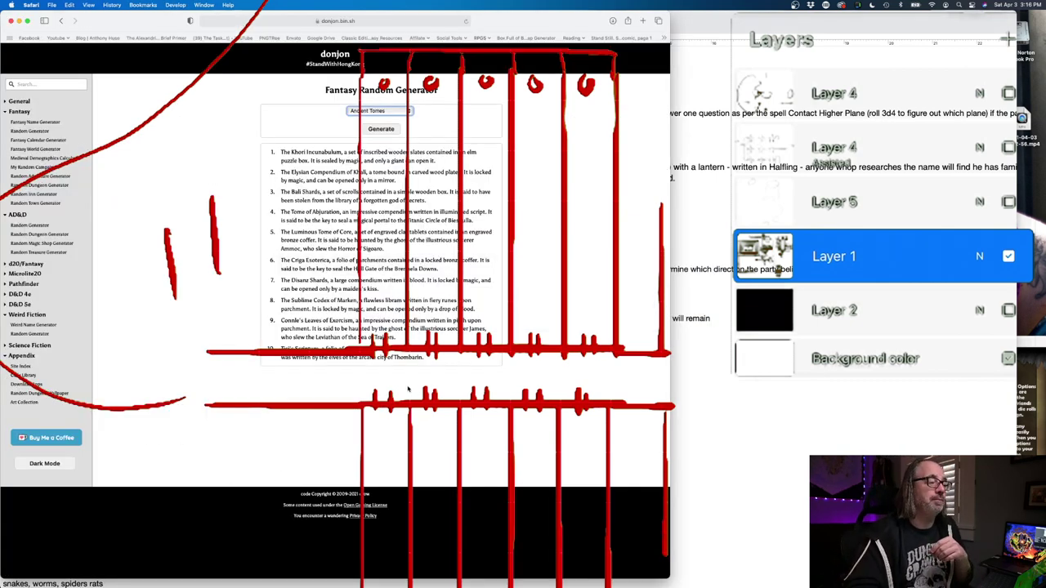
{"action": "scroll", "coordinate": [409, 390], "scroll_direction": "up", "scroll_amount": 2}
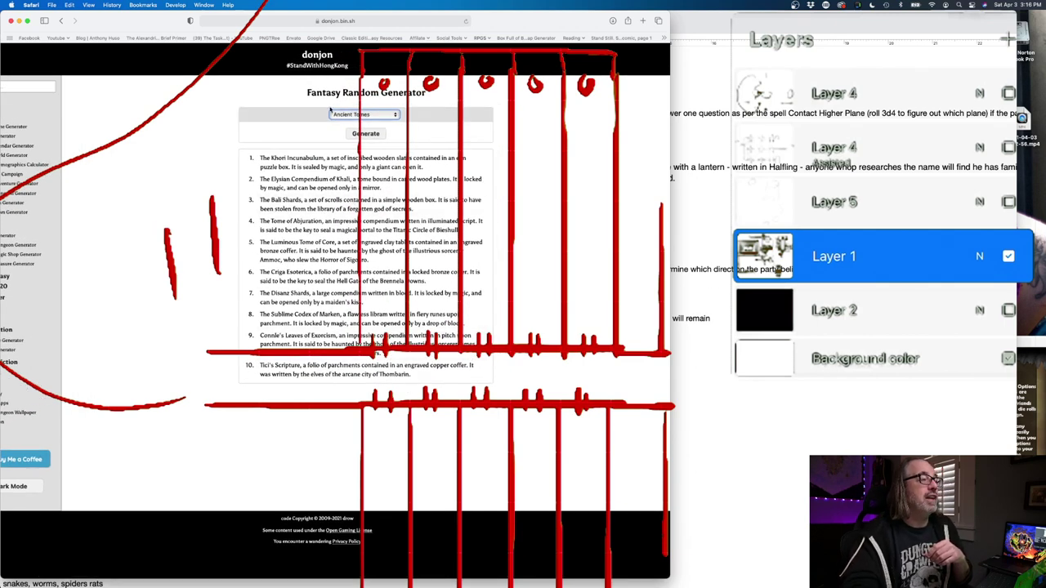
{"action": "left_click_drag", "start_coordinate": [379, 20], "coordinate": [395, 21]}
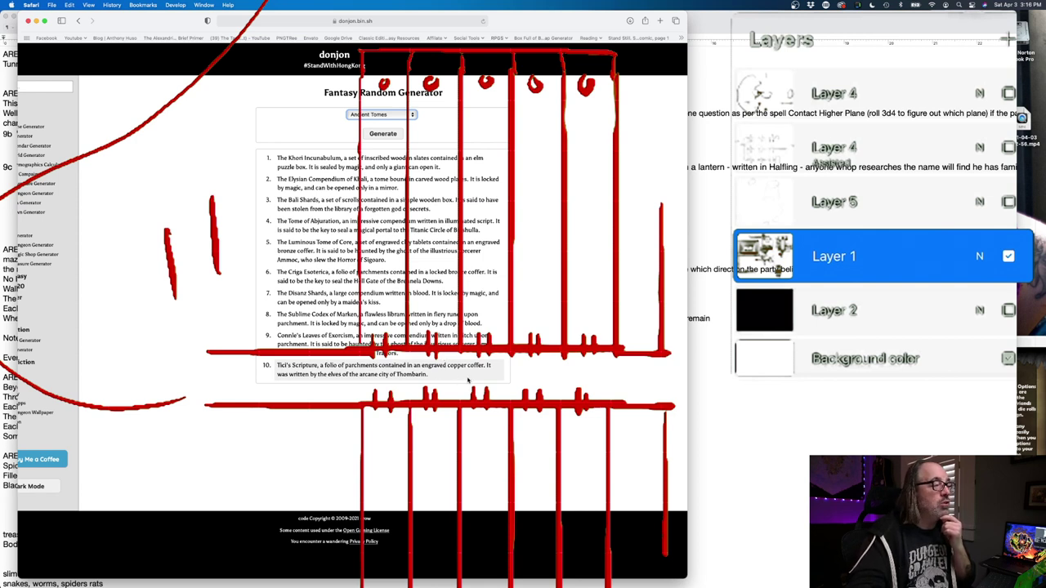
{"action": "left_click", "coordinate": [375, 115]}
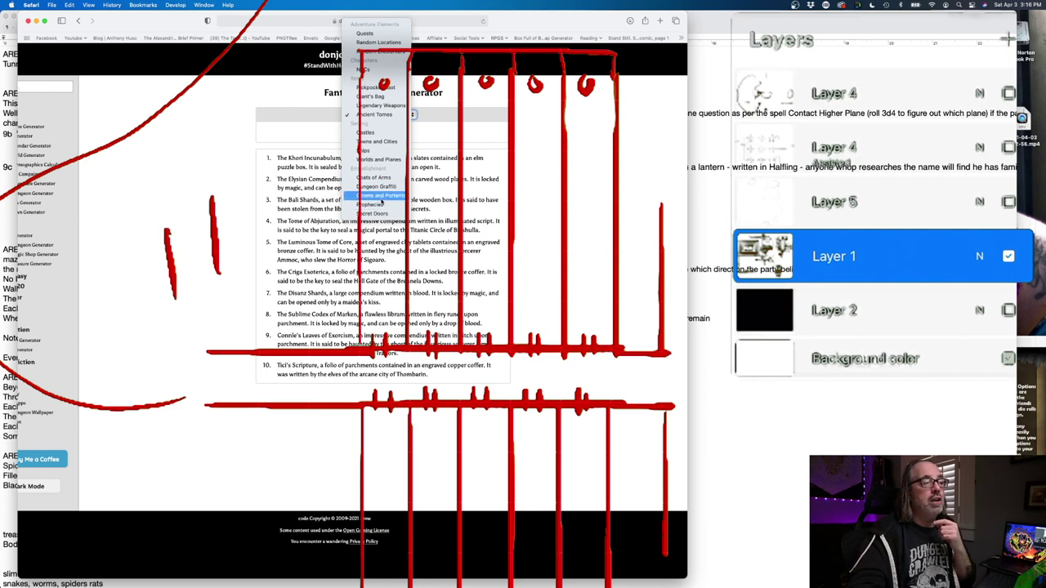
{"action": "left_click", "coordinate": [380, 206]}
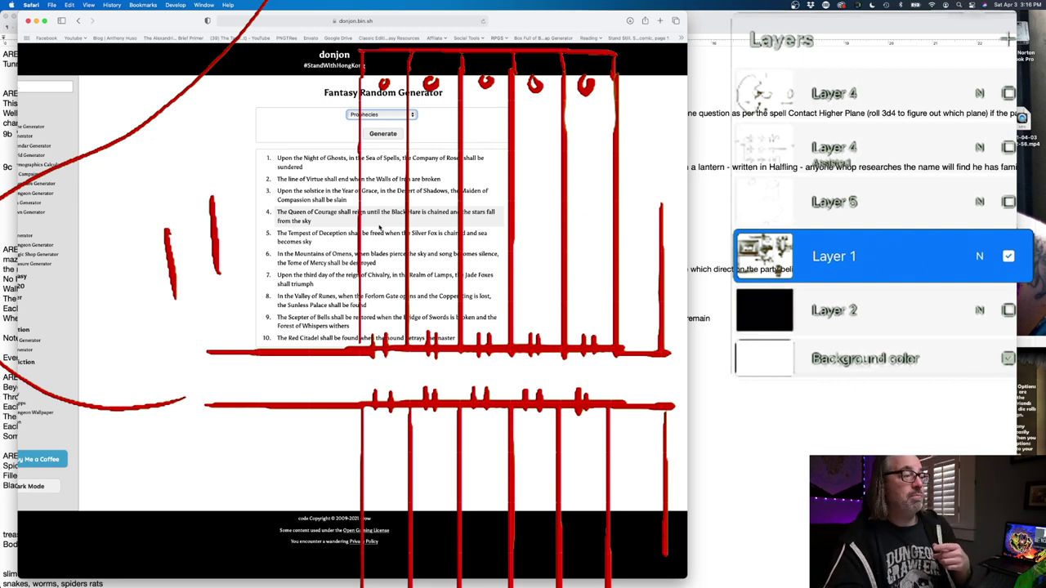
{"action": "left_click", "coordinate": [747, 376]}
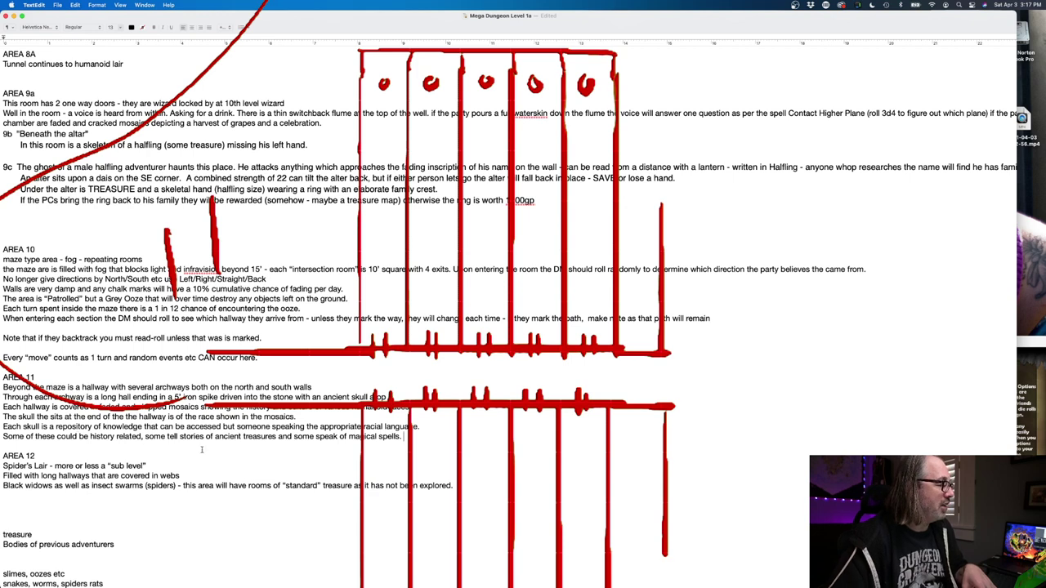
Step: Start a new line at the end of AREA 11 with "One skull is that of a great sage who studied"
{"action": "key", "text": "Return"}
{"action": "type", "text": "One "}
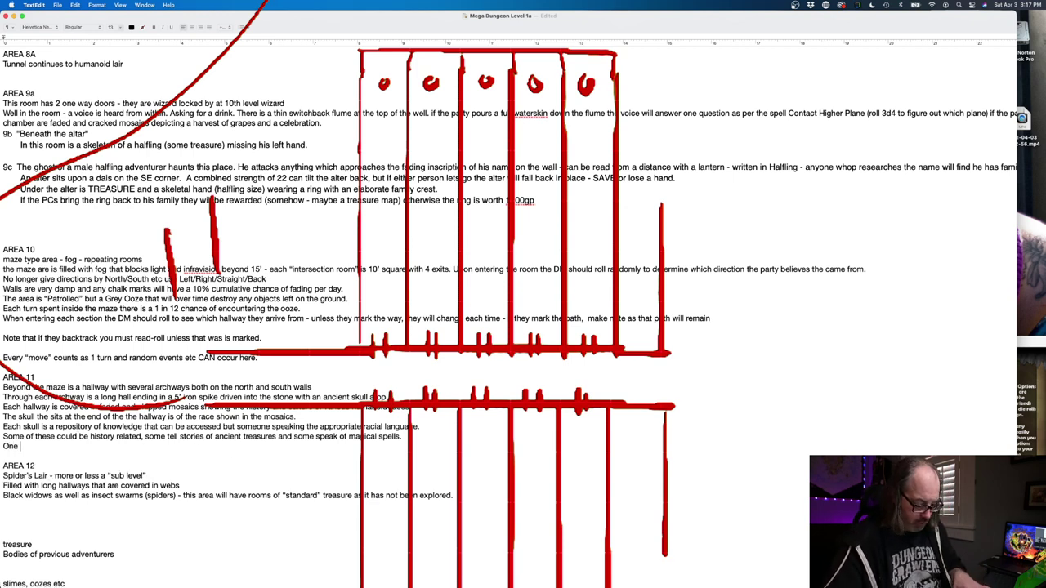
{"action": "type", "text": "skull is that of a"}
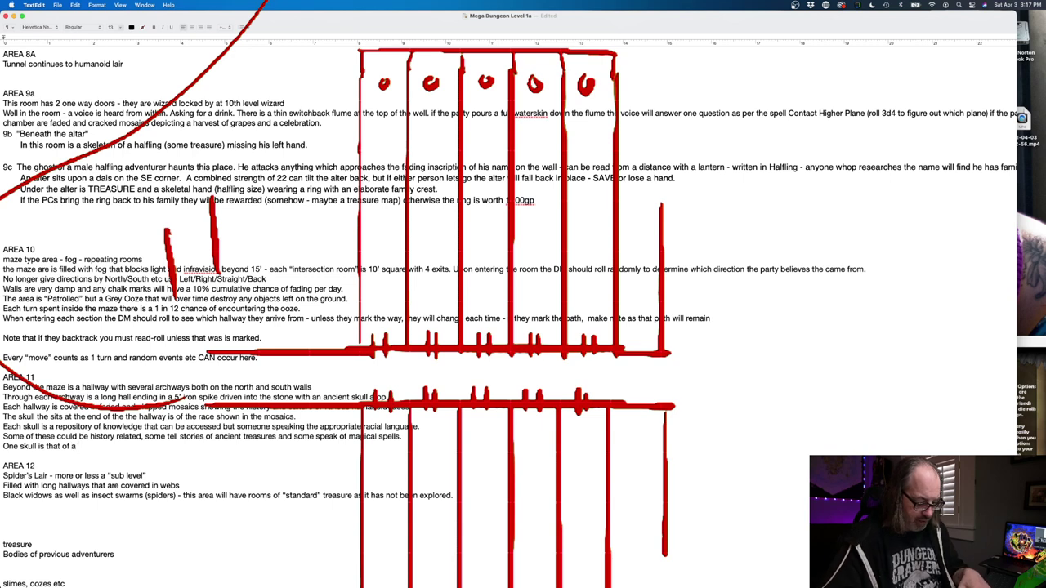
{"action": "type", "text": " great "}
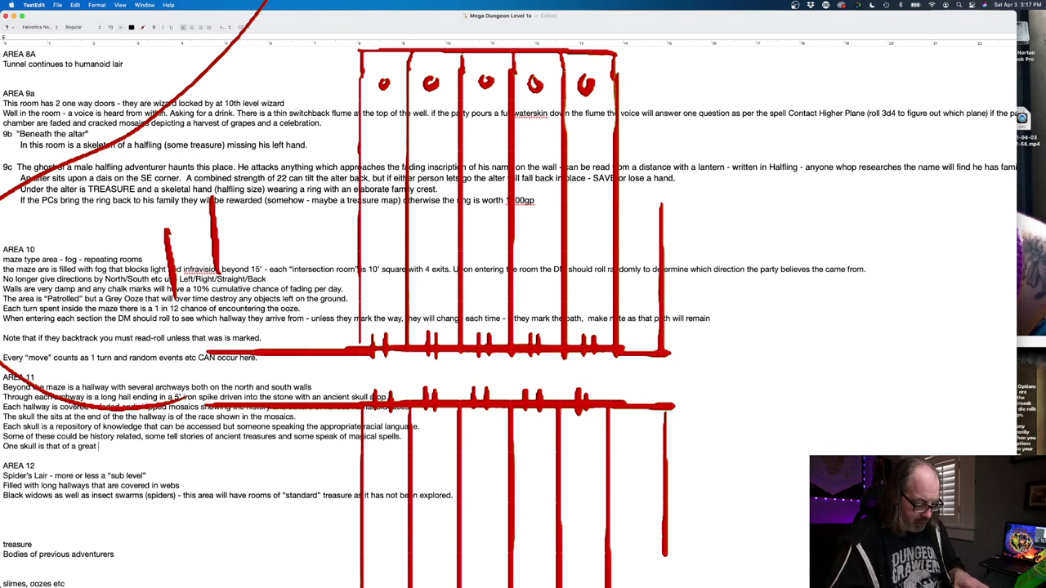
{"action": "type", "text": "sage who has"}
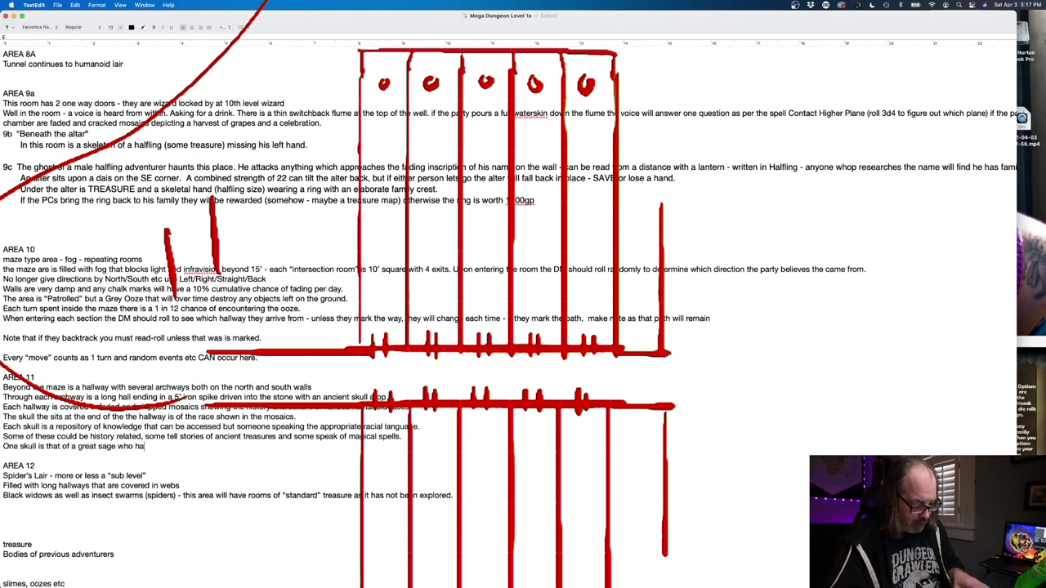
{"action": "key", "text": "BackSpace"}
{"action": "key", "text": "BackSpace"}
{"action": "key", "text": "BackSpace"}
{"action": "key", "text": "BackSpace"}
{"action": "type", "text": "studied all"}
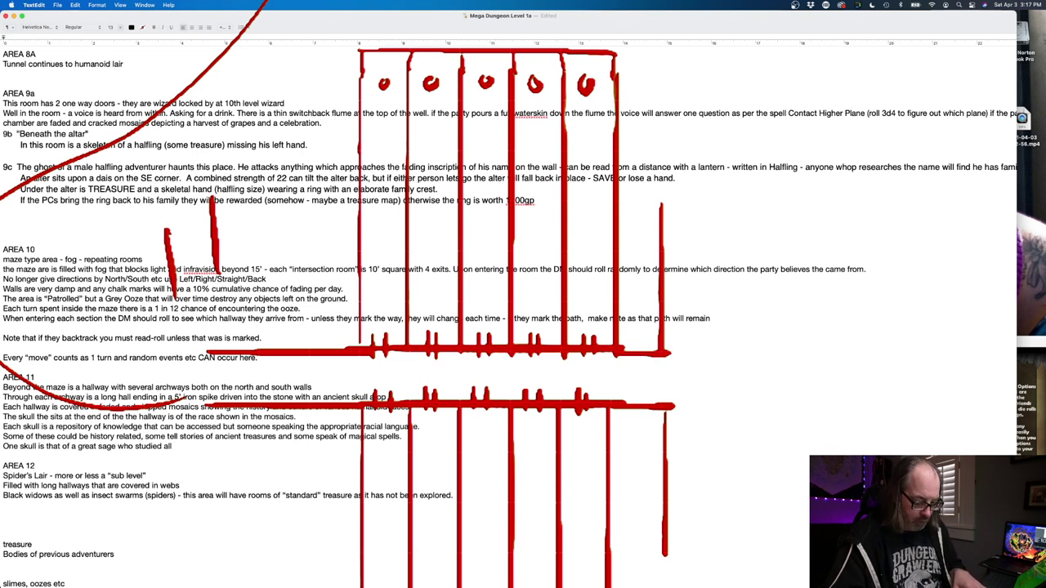
{"action": "key", "text": "BackSpace"}
{"action": "key", "text": "BackSpace"}
{"action": "key", "text": "BackSpace"}
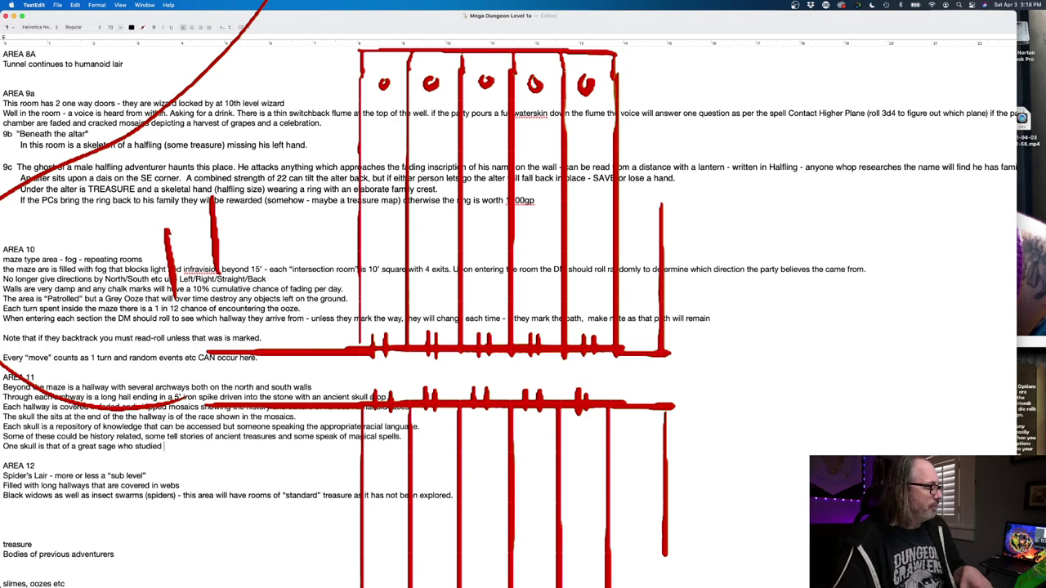
Step: Continue the great sage sentence with "the arts of teleportation and portal building"
{"action": "type", "text": "the "}
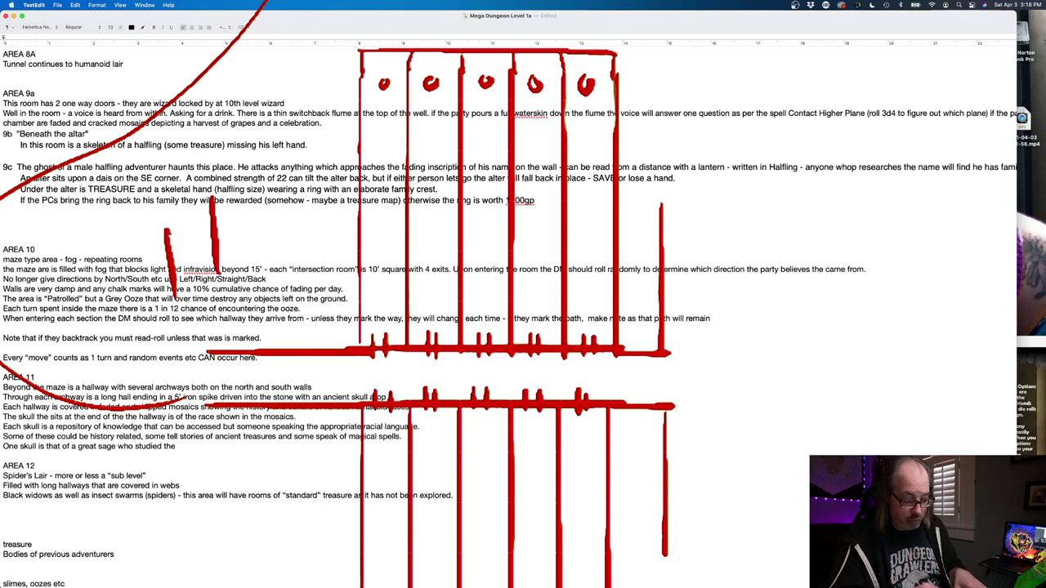
{"action": "type", "text": "arts "}
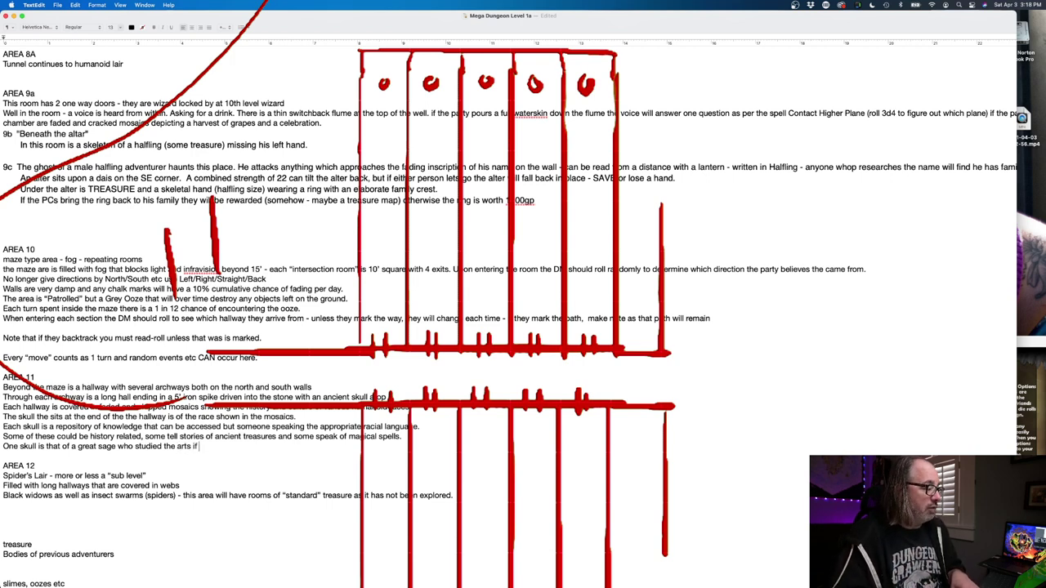
{"action": "type", "text": "of "}
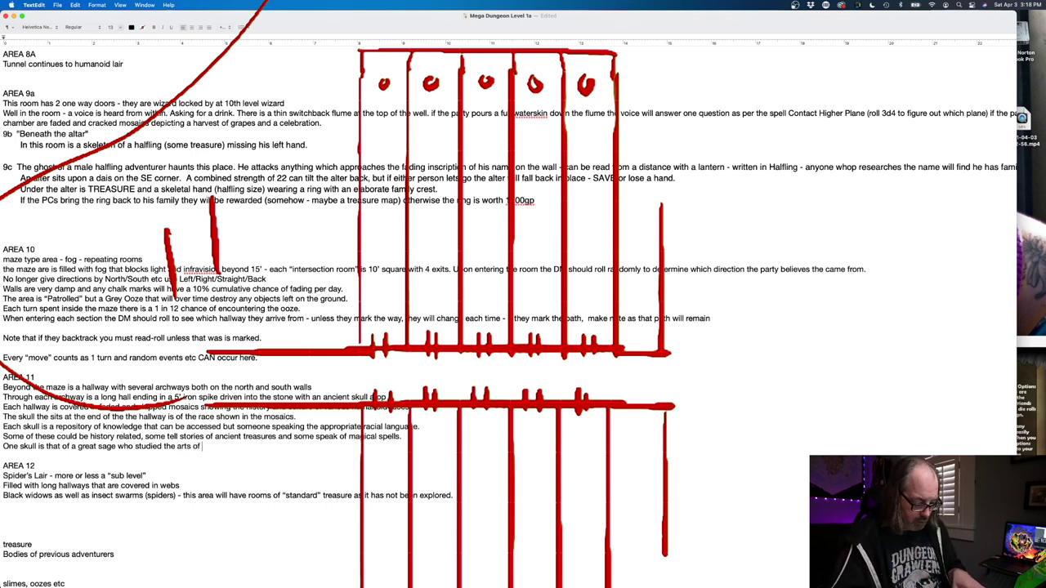
{"action": "type", "text": "teleporta"}
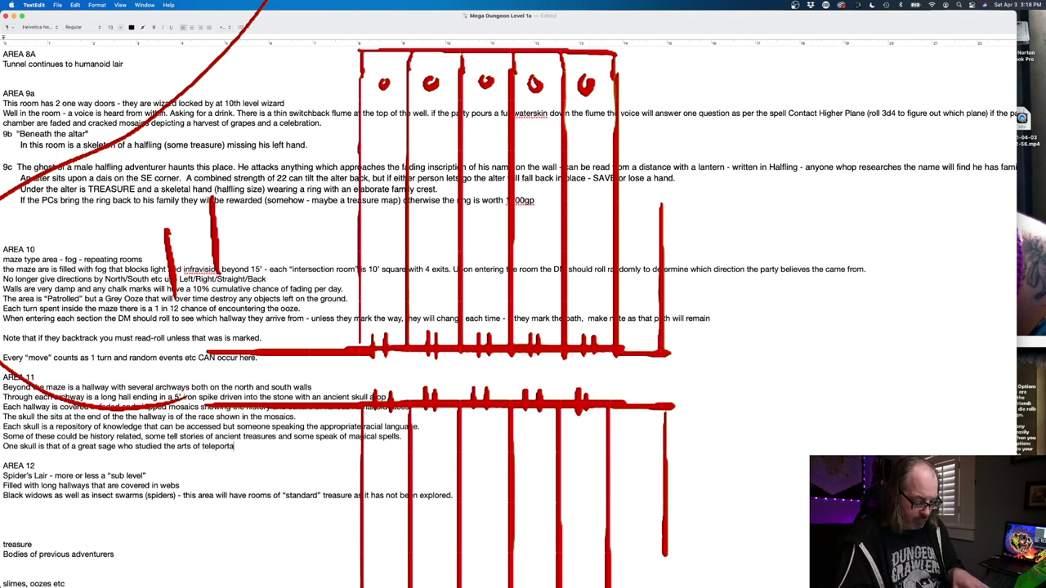
{"action": "type", "text": "tion and "}
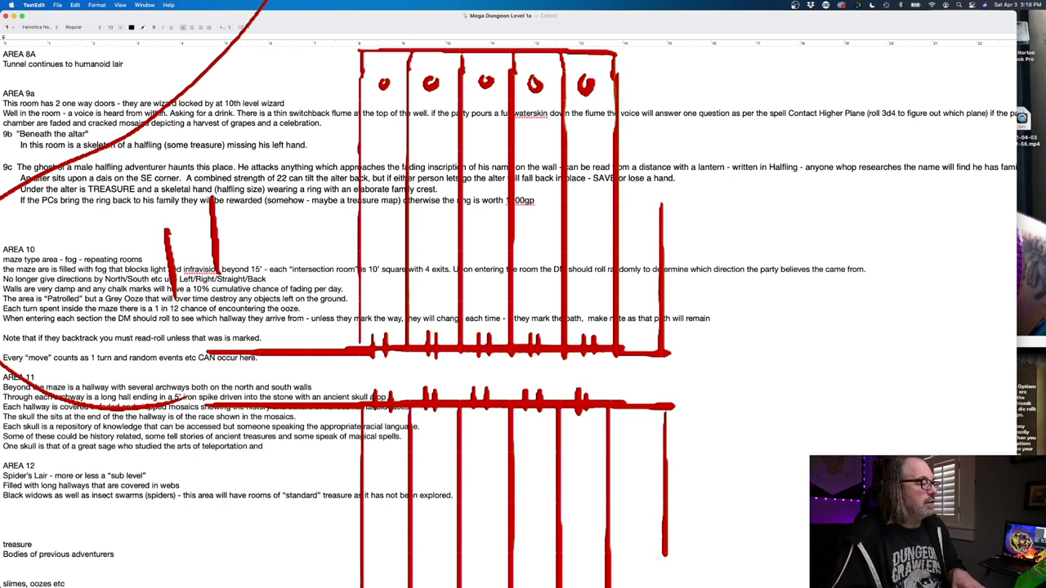
{"action": "type", "text": "portal"}
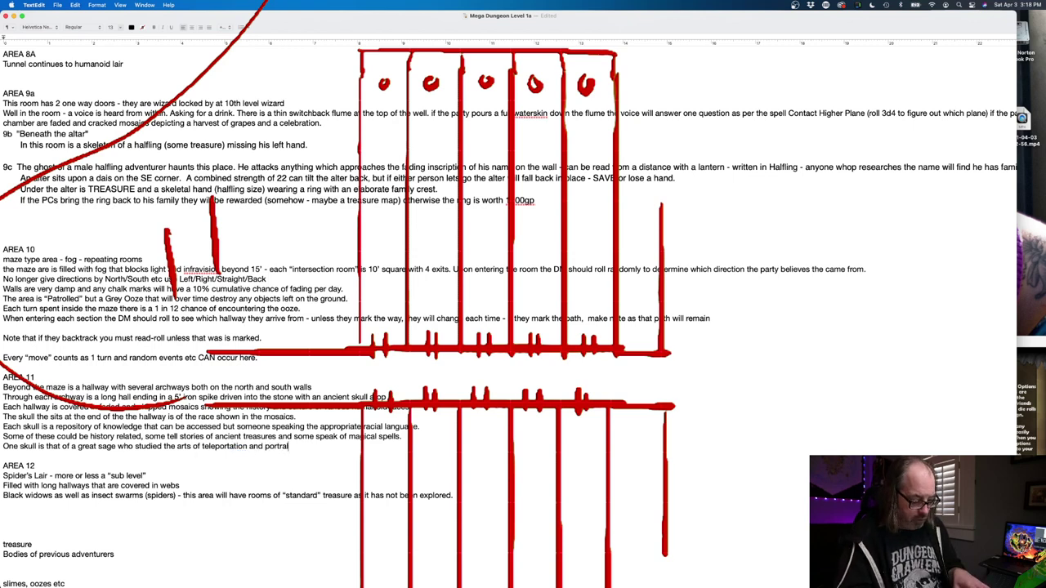
{"action": "type", "text": " buildin"}
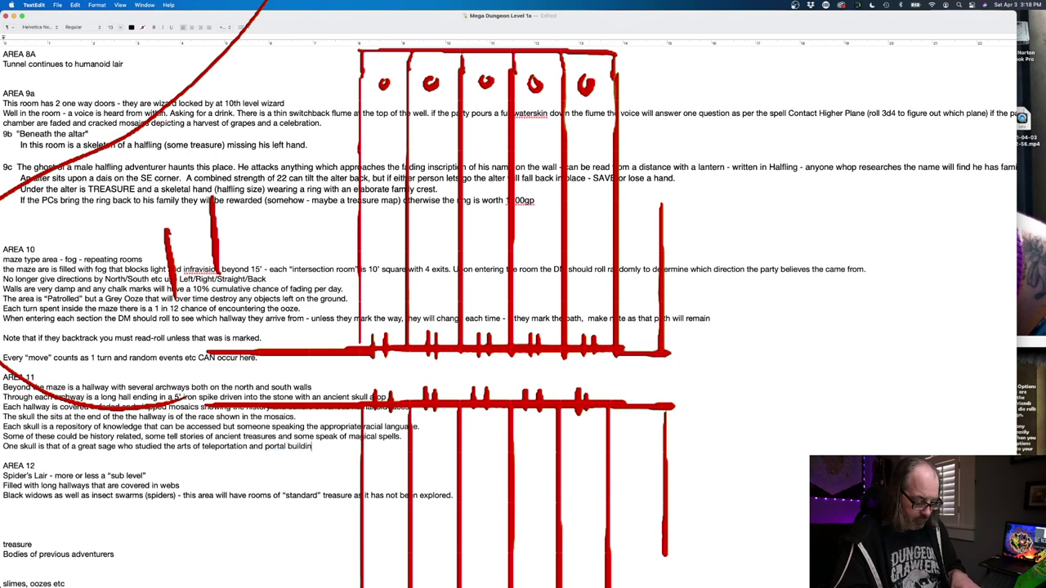
Step: End the great sage sentence after "building" and begin a new one with "This skull can be useful in determining the"
{"action": "type", "text": "g. This sk"}
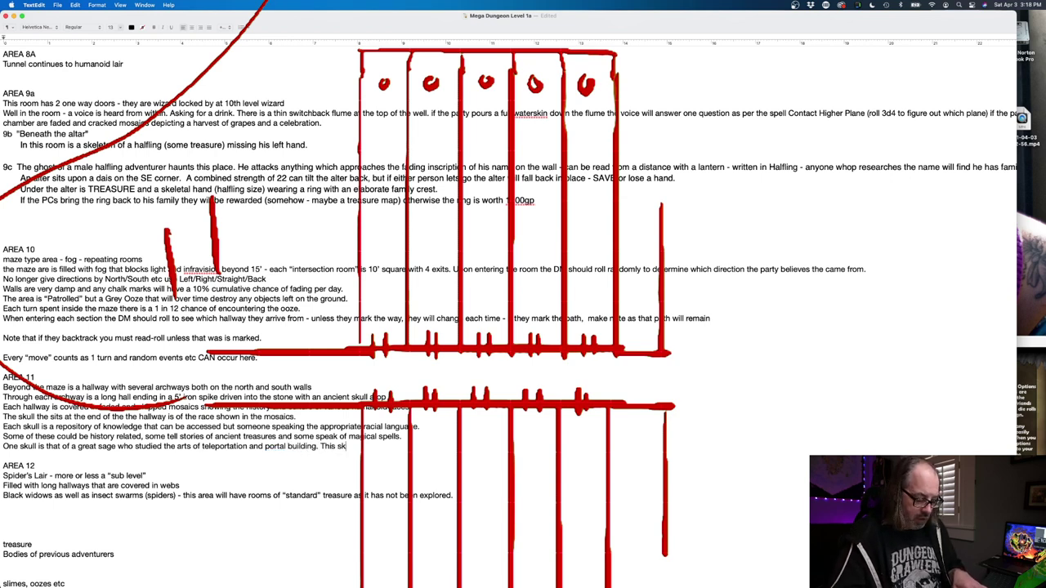
{"action": "type", "text": "ull can "}
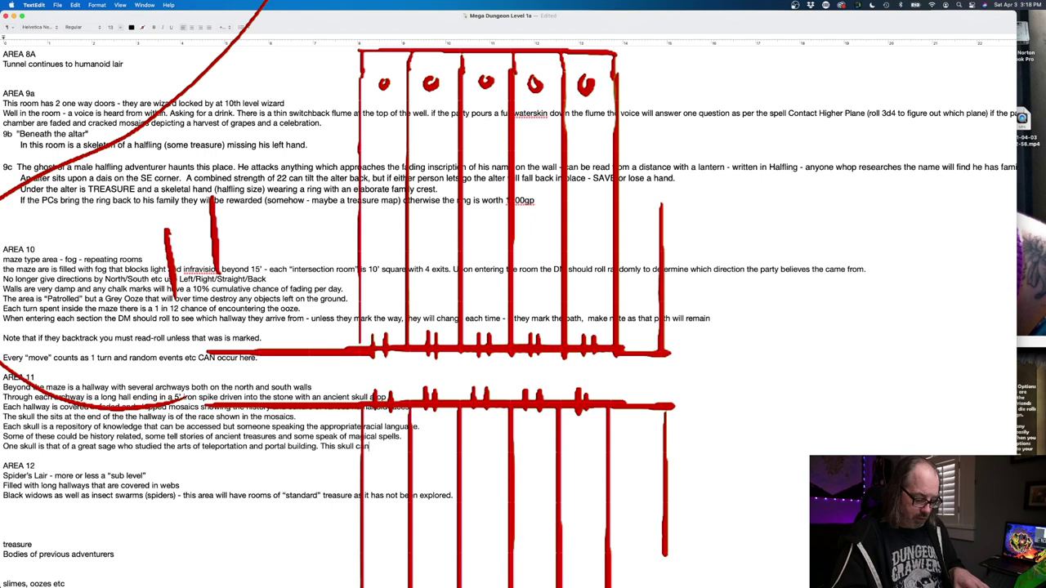
{"action": "type", "text": "be us"}
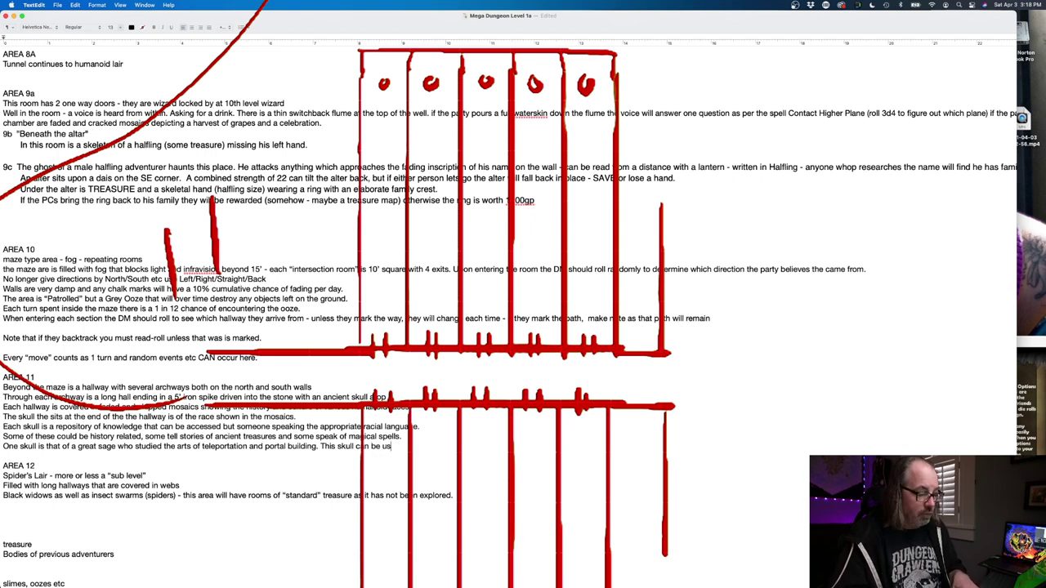
{"action": "type", "text": "eful i"}
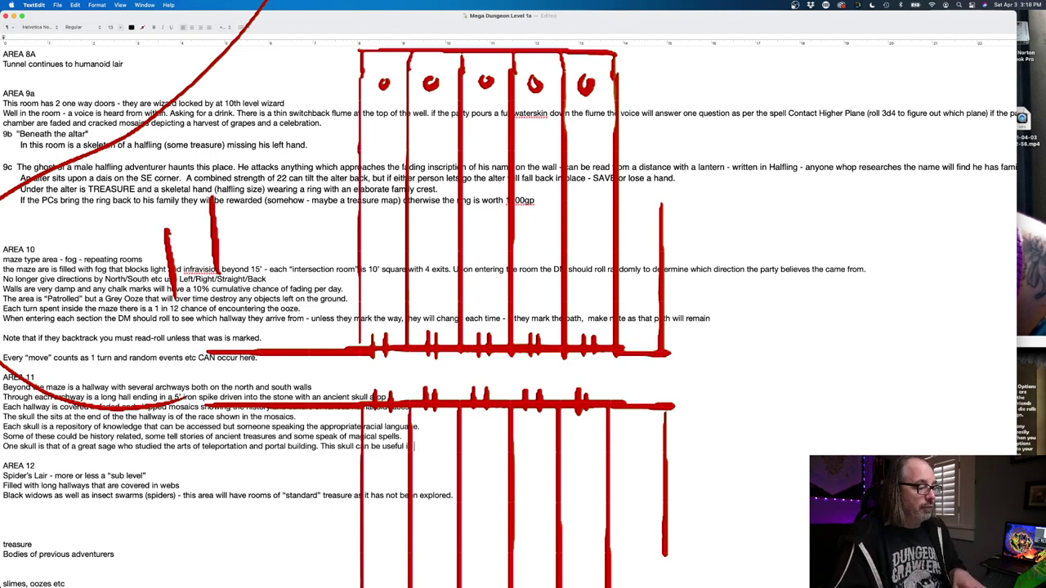
{"action": "type", "text": "n deter"}
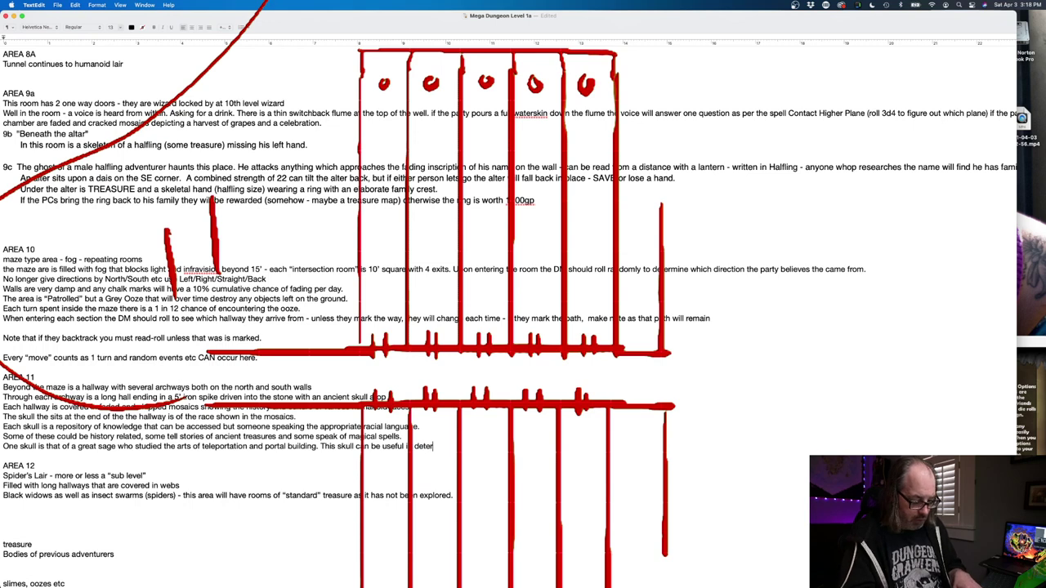
{"action": "type", "text": "mining the "}
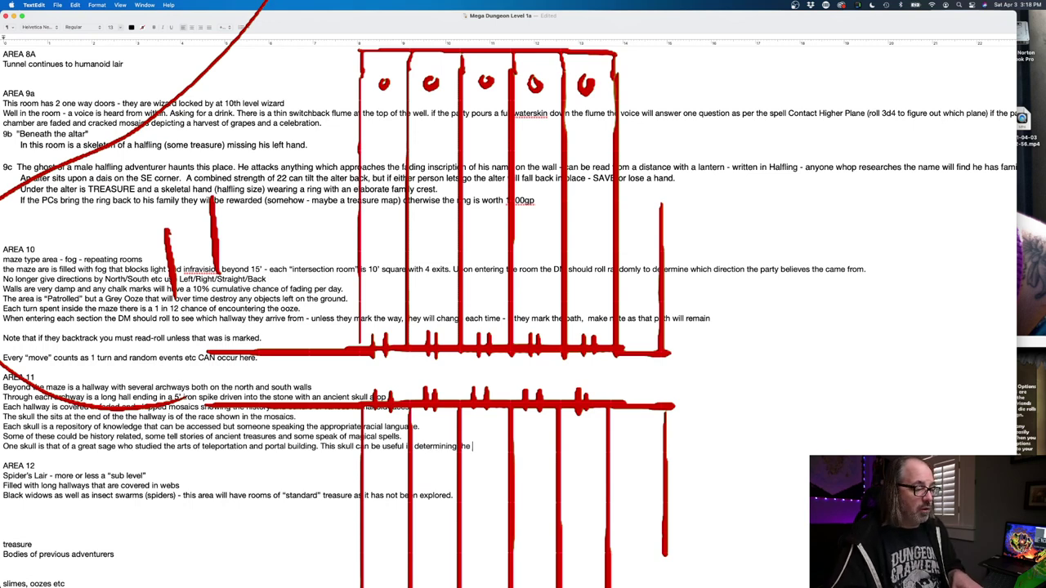
Step: Continue the skull sentence with "proper function of the mirror portal from area 2"
{"action": "type", "text": "proper "}
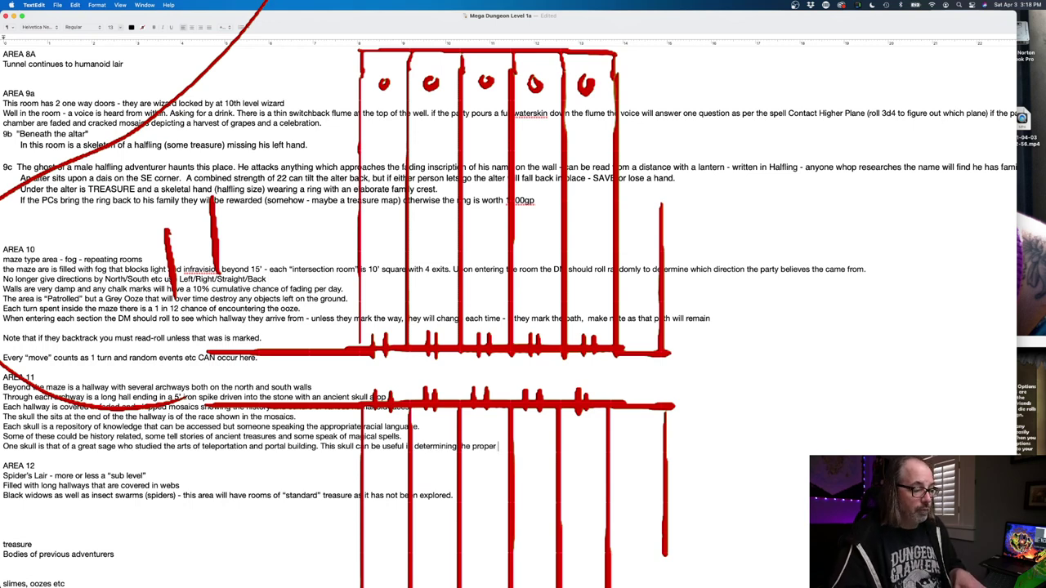
{"action": "type", "text": "fun"}
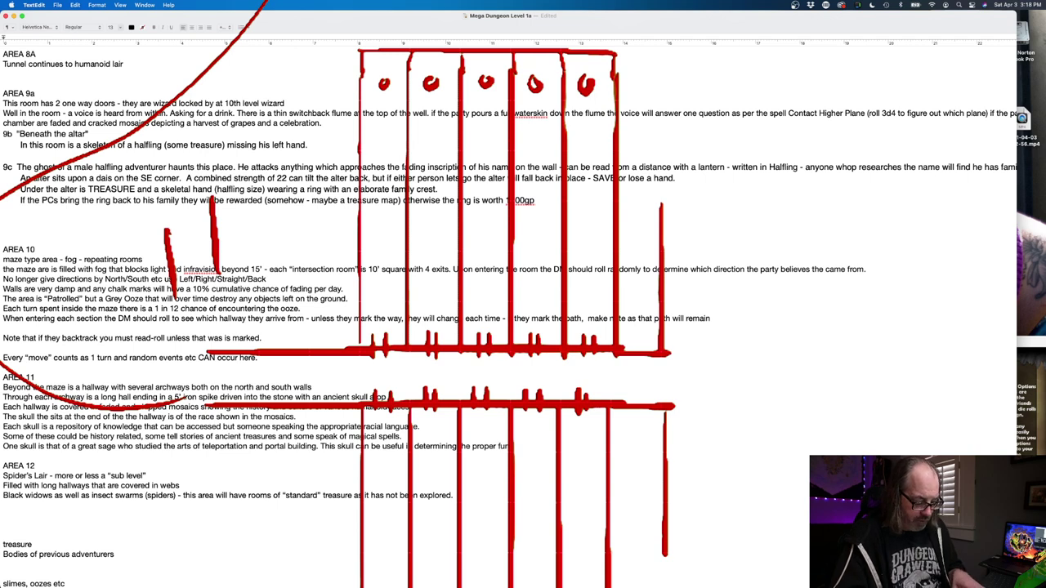
{"action": "type", "text": "ction of"}
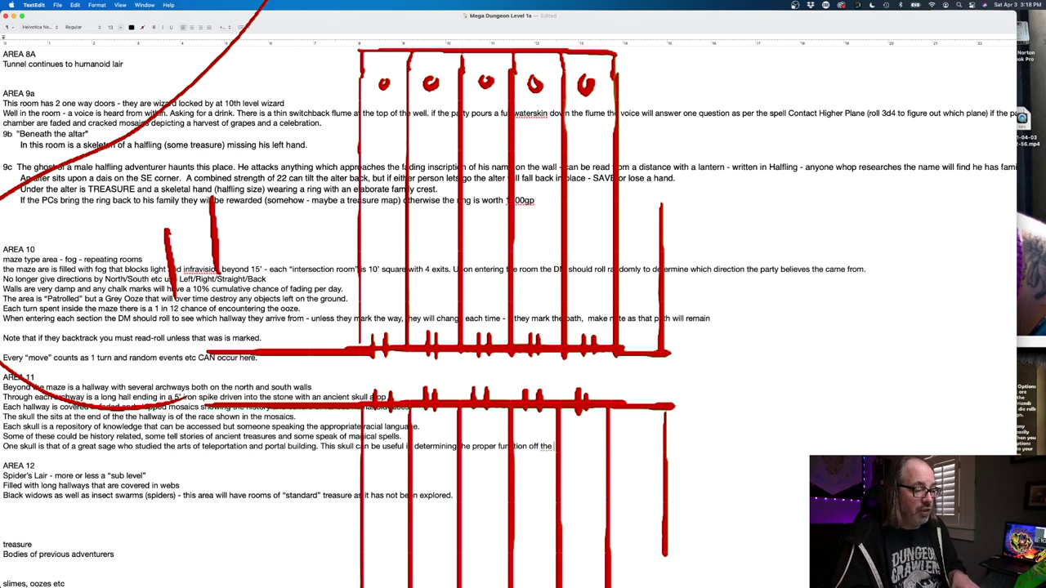
{"action": "type", "text": " the n"}
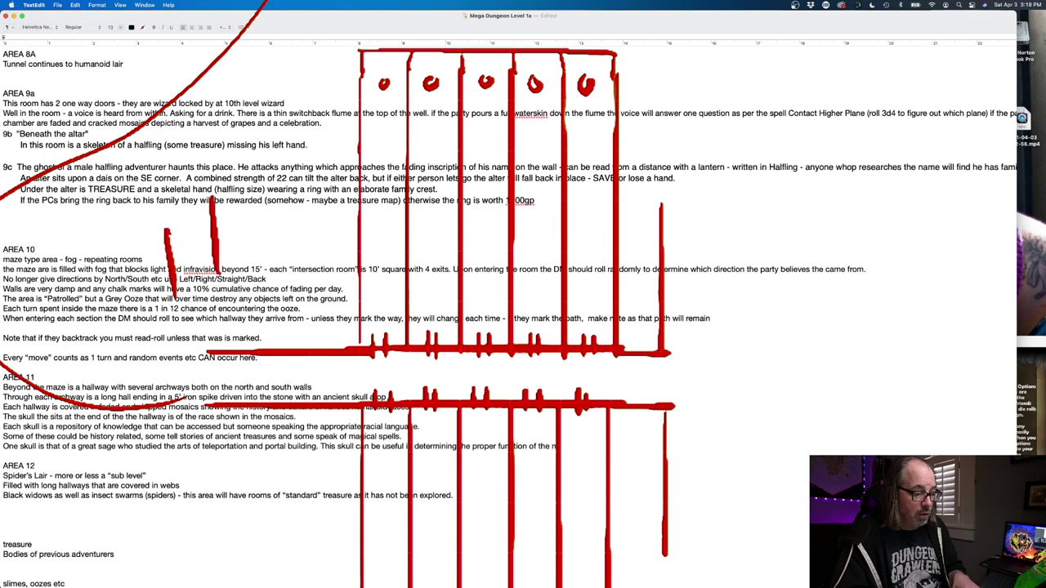
{"action": "type", "text": "irror "}
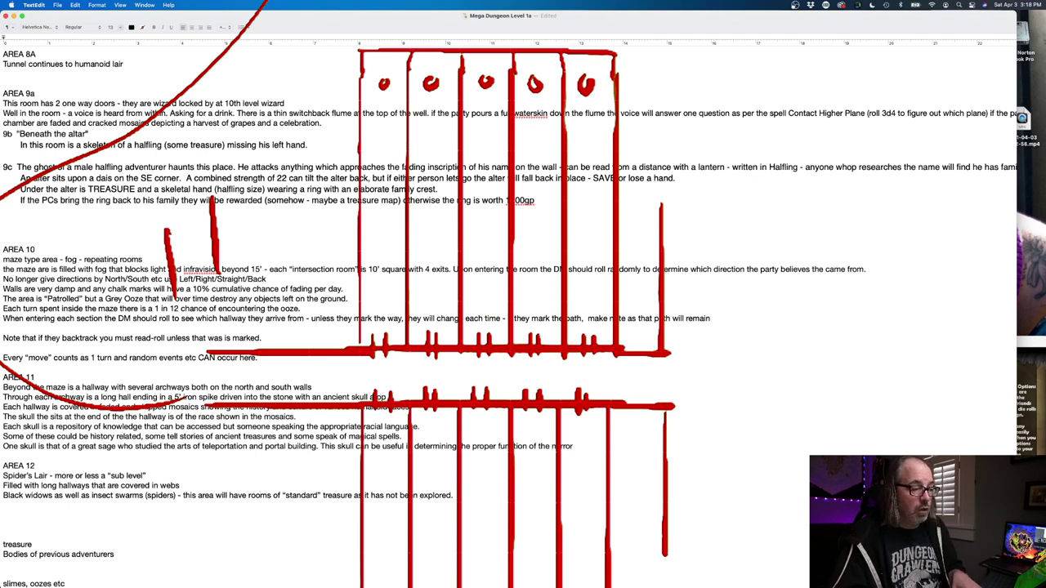
{"action": "type", "text": "portal"}
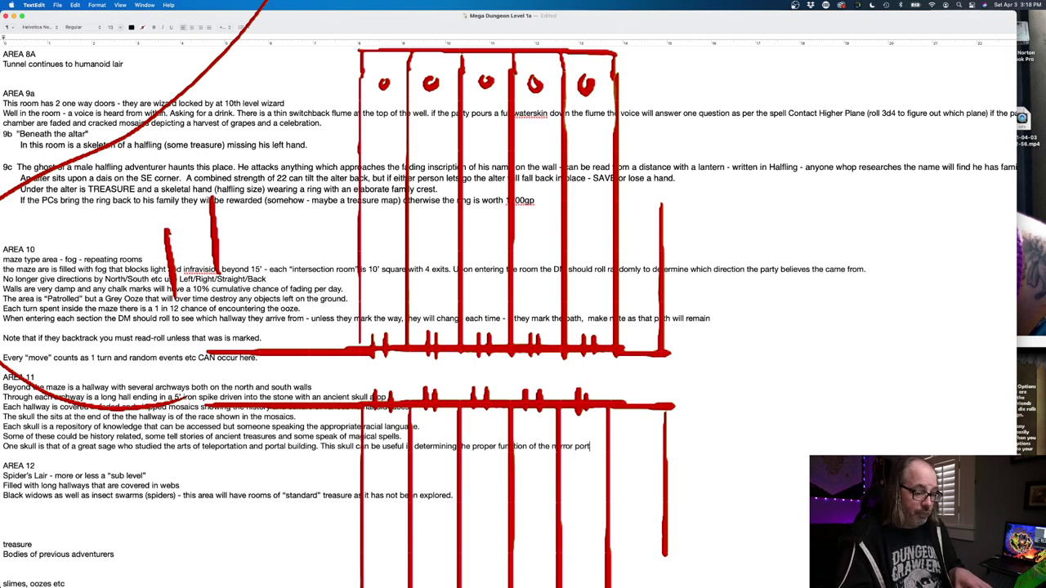
{"action": "type", "text": " from "}
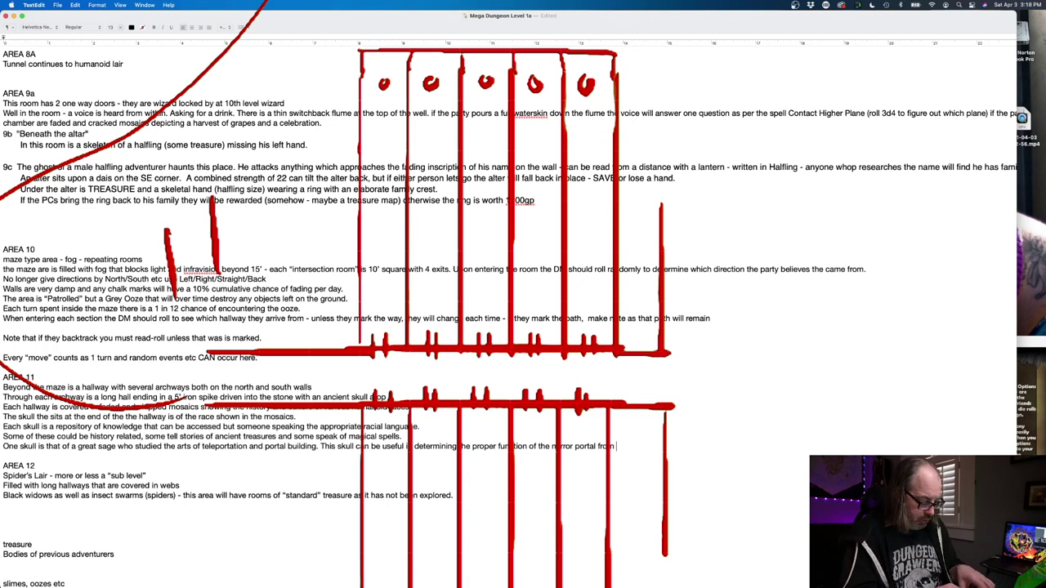
{"action": "type", "text": "area 2"}
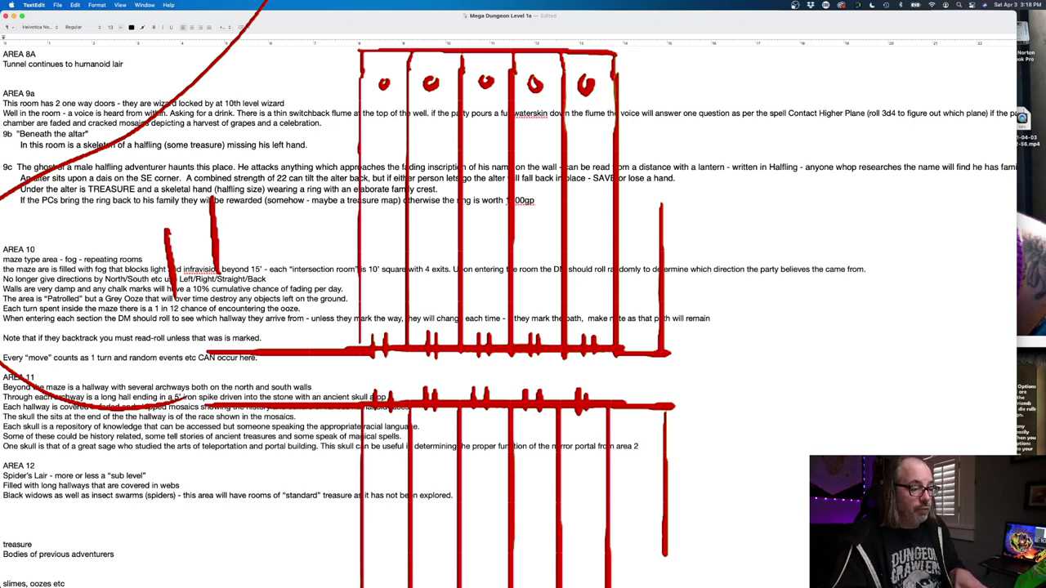
Step: Extend the mirror portal sentence with ", including ways to use it to move between areas outside of the dungeon - possibly to"
{"action": "type", "text": ","}
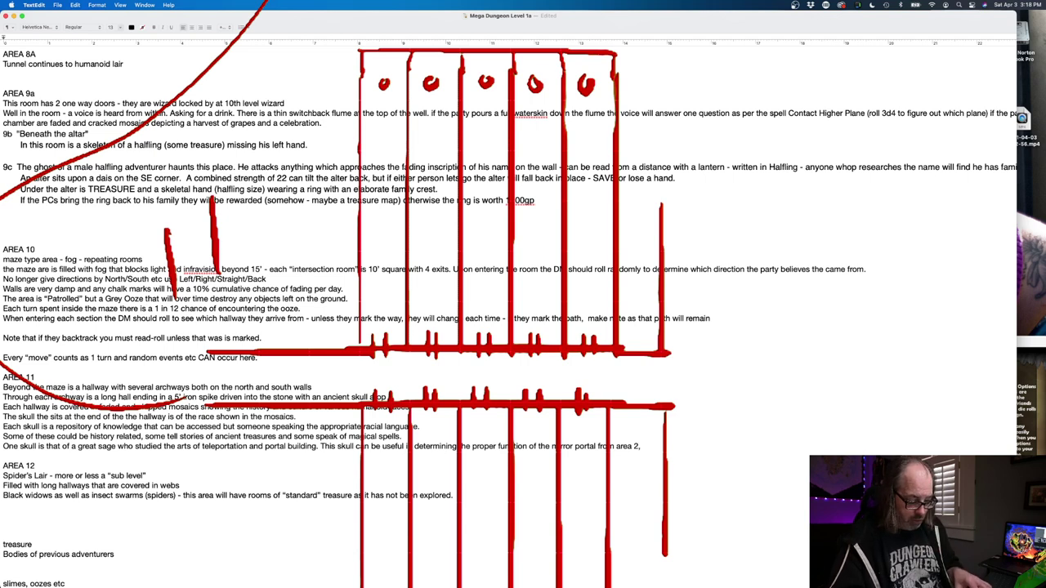
{"action": "type", "text": " including"}
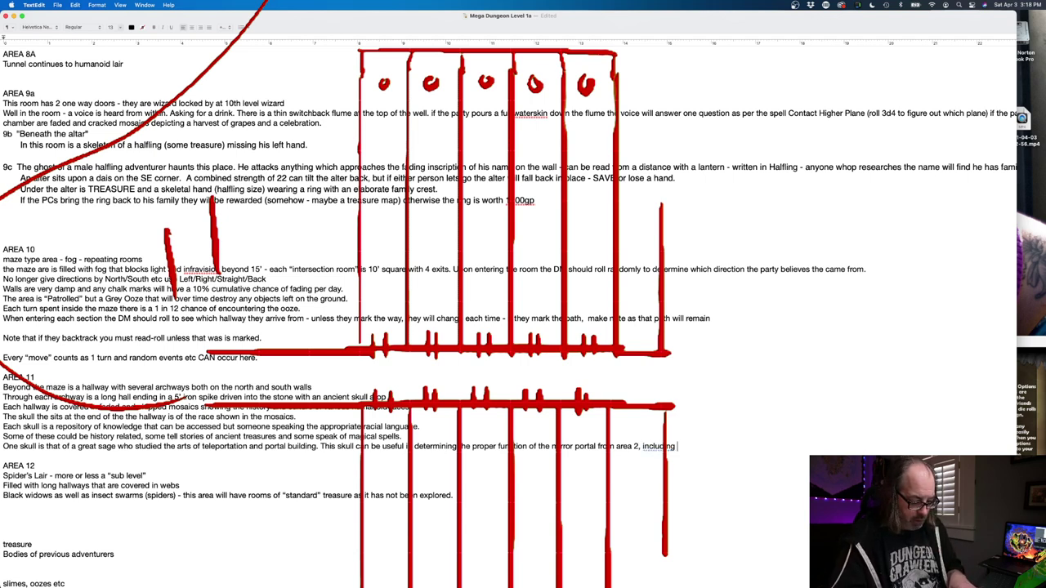
{"action": "type", "text": "ways to use it "}
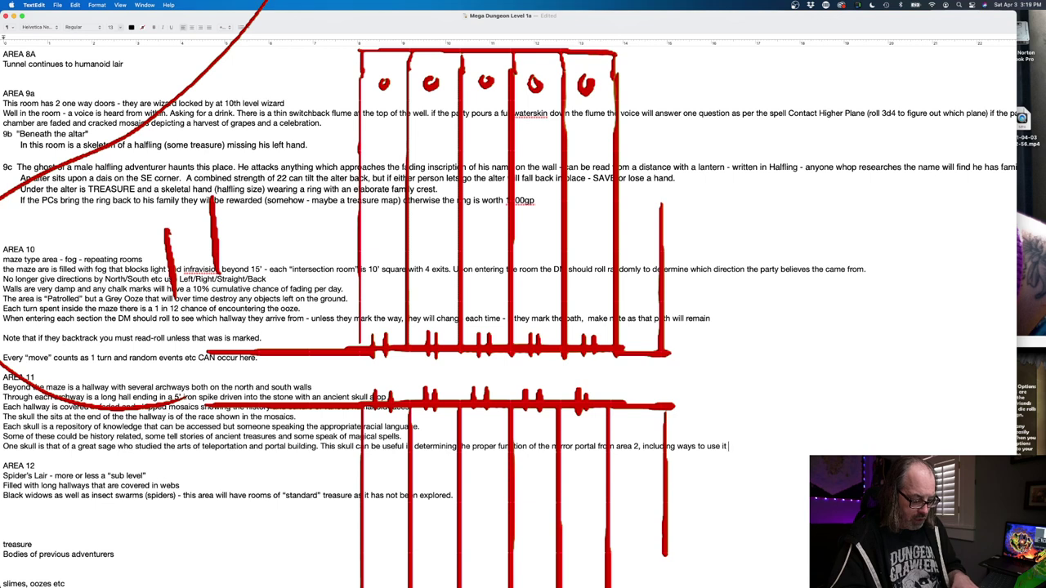
{"action": "type", "text": "to "}
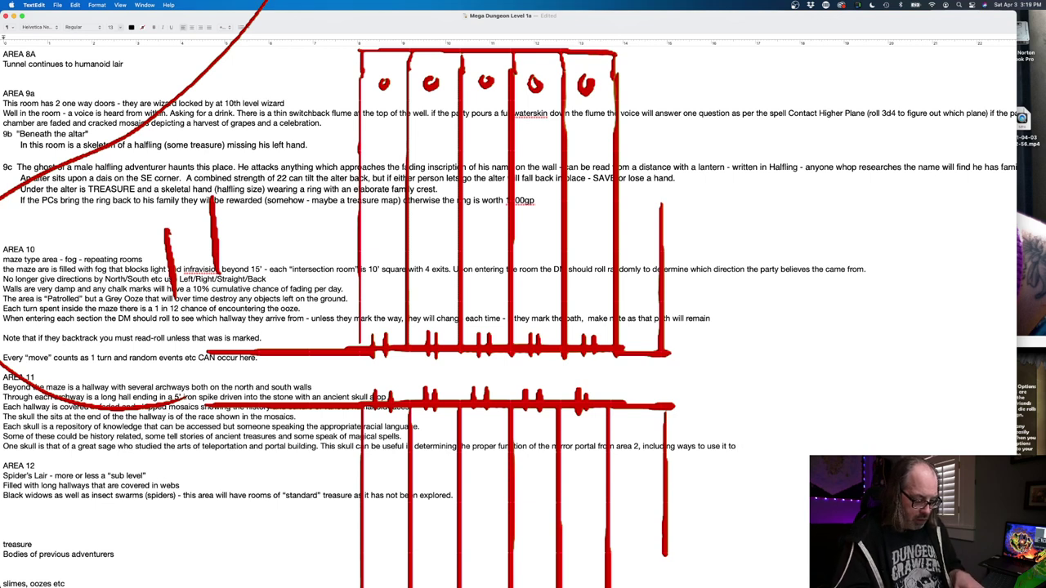
{"action": "type", "text": "move betwee"}
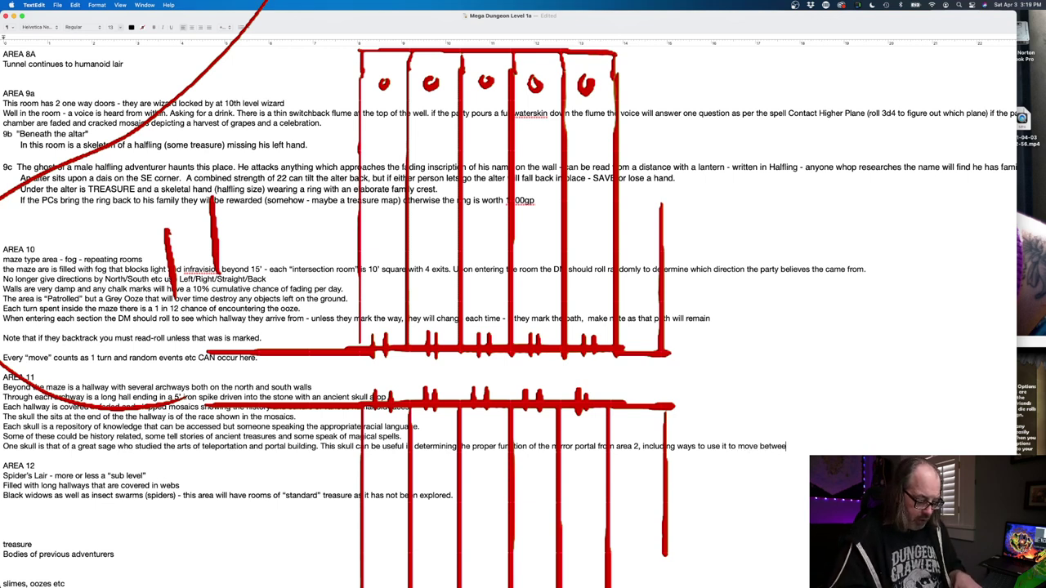
{"action": "type", "text": "n areas outside of the dungeon - possibly to"}
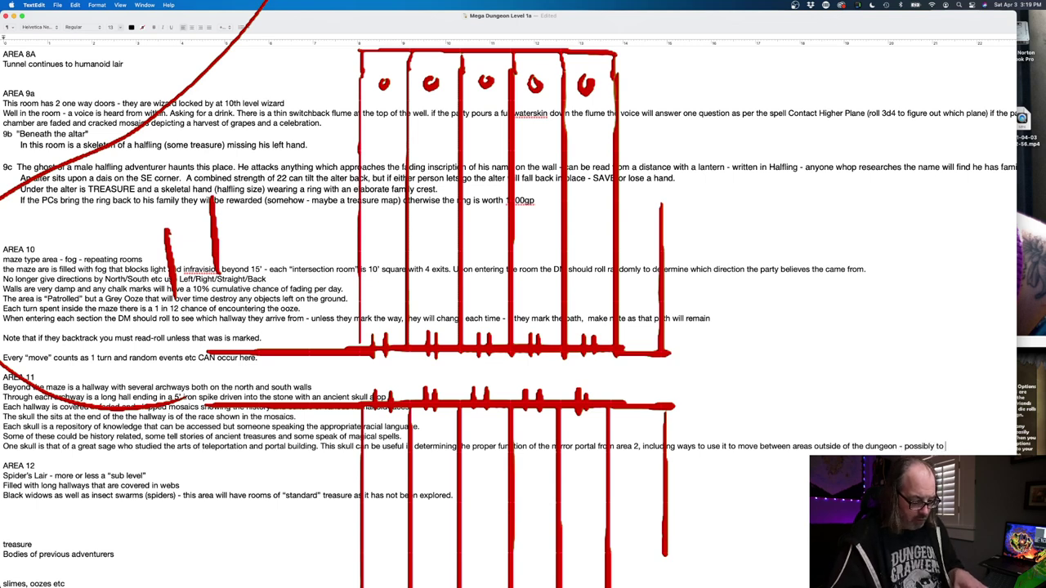
Step: Finish the mirror portal sentence with "a=some distant locations untouched by greedy exporers."
{"action": "type", "text": "a=some distan"}
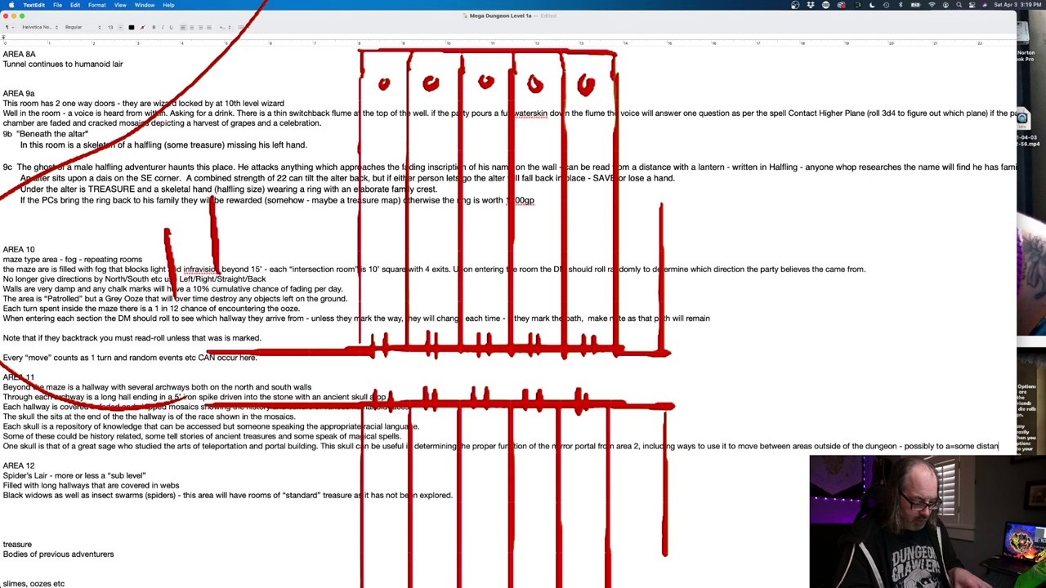
{"action": "type", "text": "ct "}
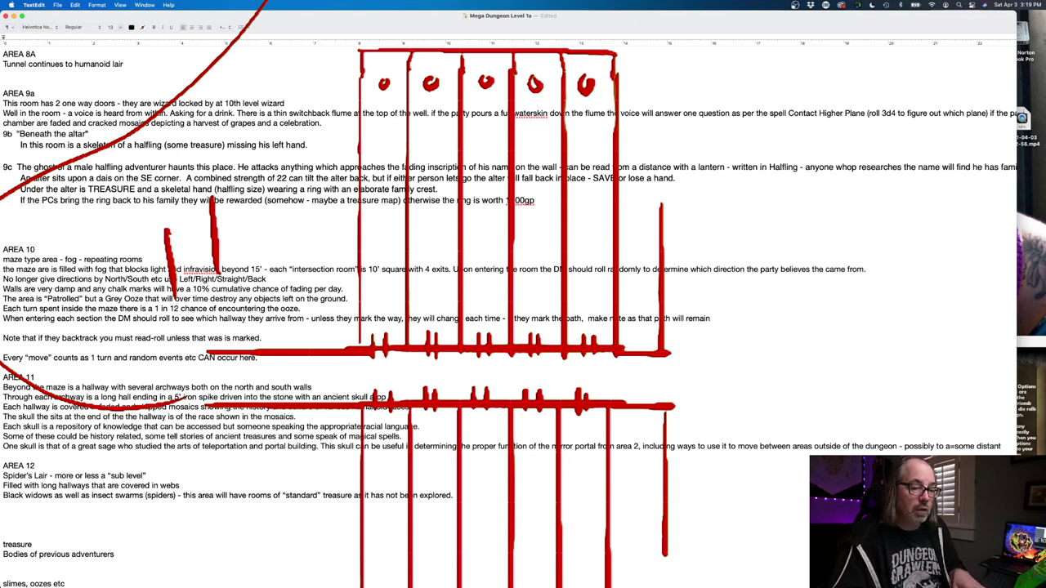
{"action": "type", "text": "locatio"}
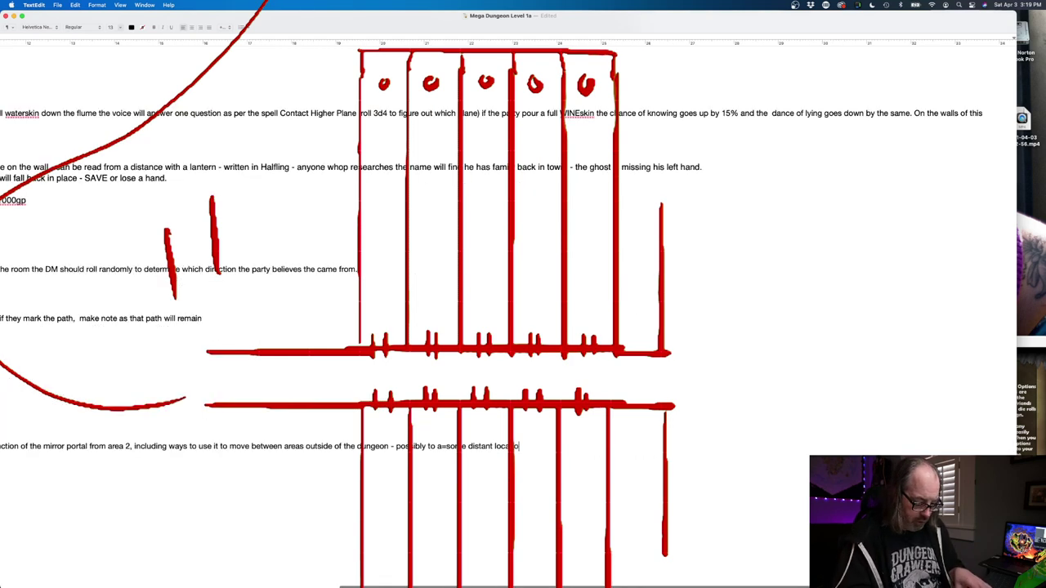
{"action": "type", "text": "ns untouched "}
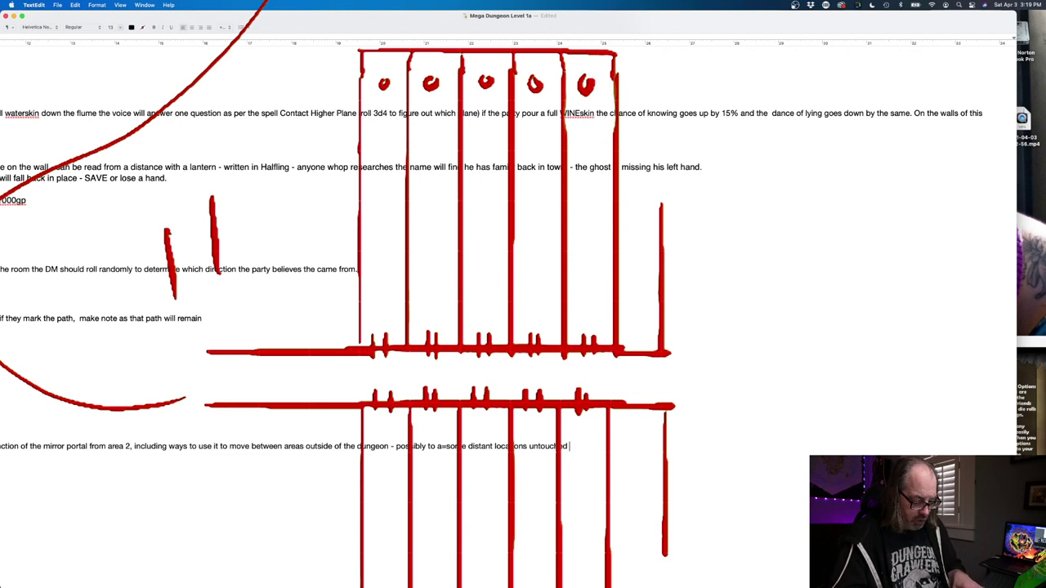
{"action": "type", "text": "by greed"}
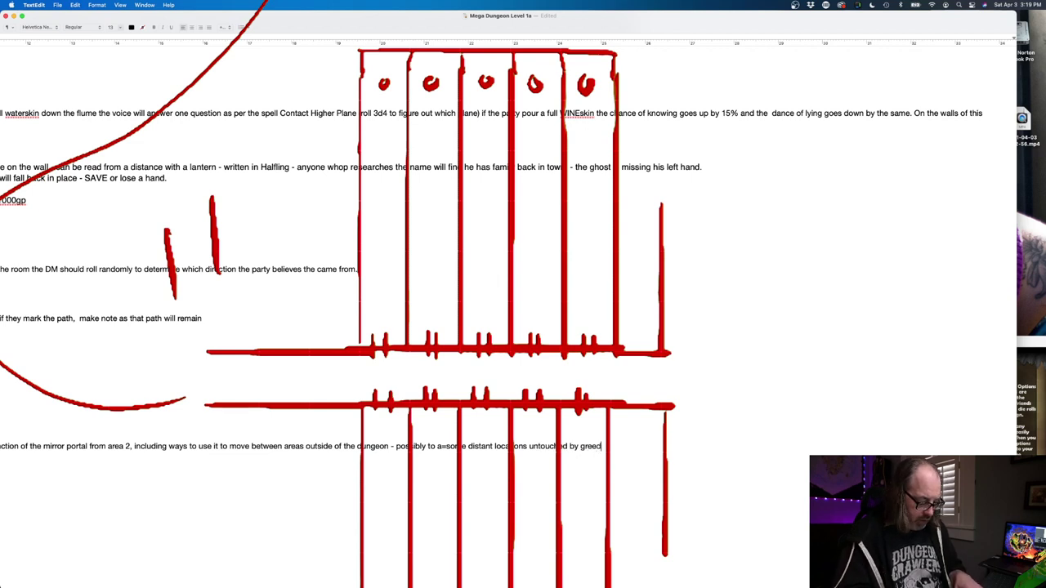
{"action": "type", "text": "y expore"}
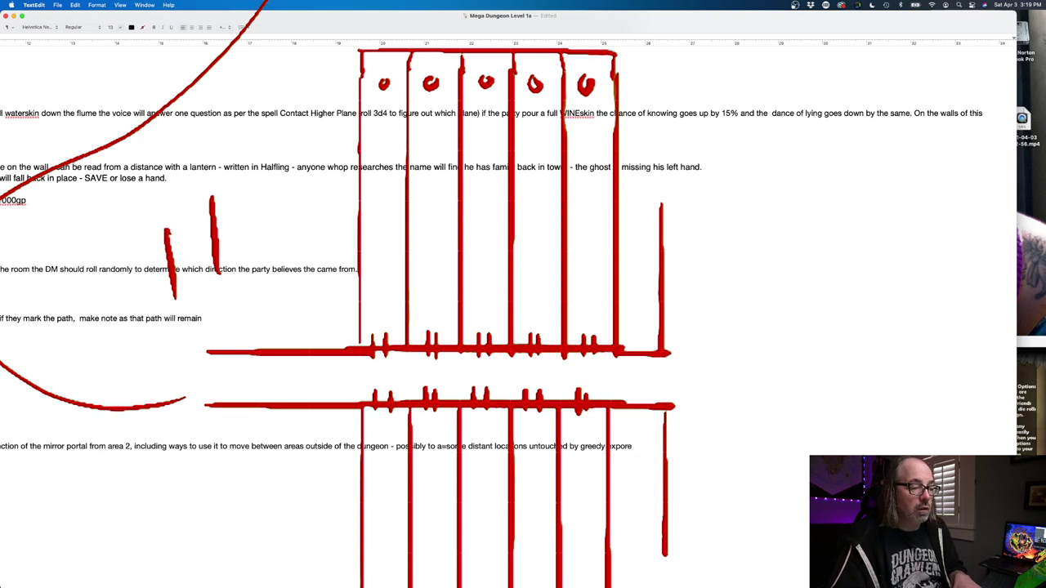
{"action": "type", "text": "rs."}
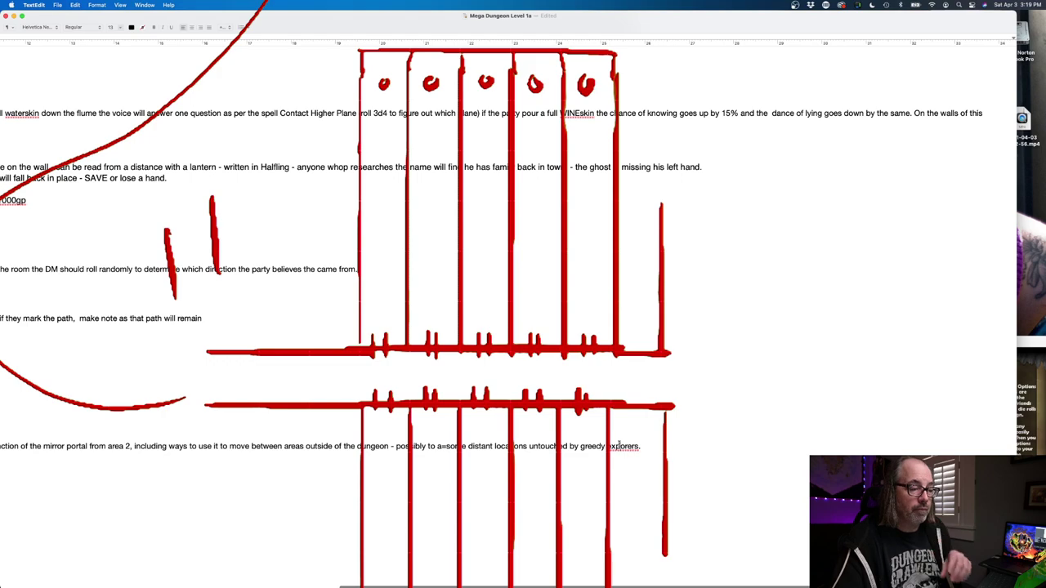
Step: Try wrapping the notes to the page, and return the document to wrapping to the window
{"action": "scroll", "coordinate": [593, 463], "scroll_direction": "left", "scroll_amount": 5}
{"action": "scroll", "coordinate": [592, 463], "scroll_direction": "left", "scroll_amount": 3}
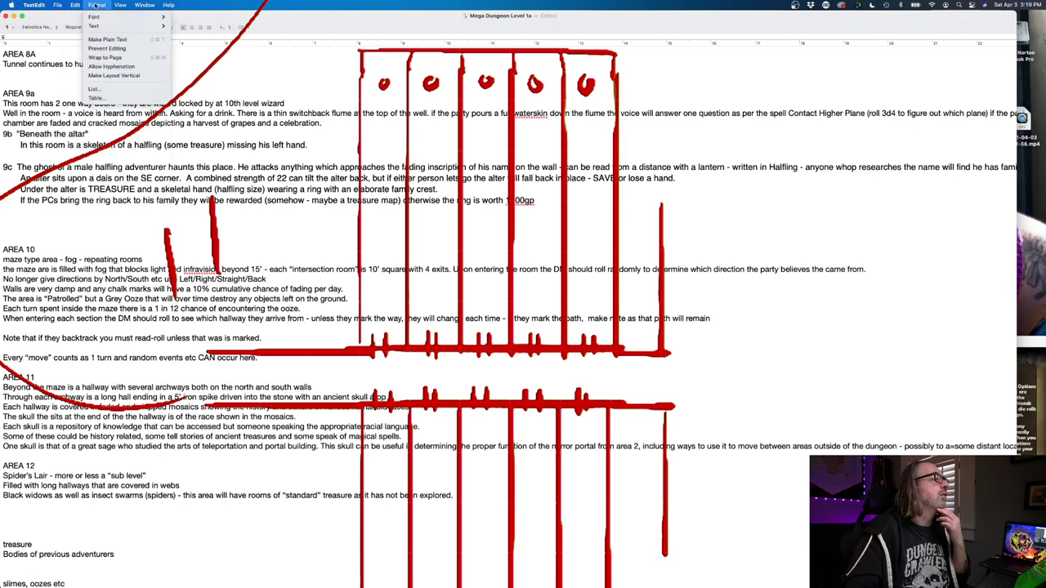
{"action": "left_click", "coordinate": [141, 59]}
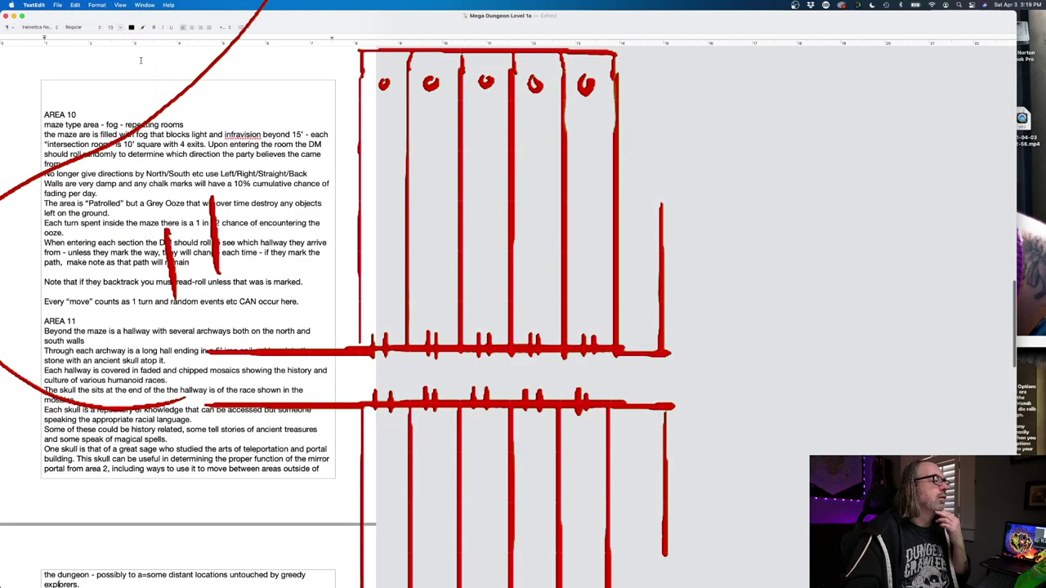
{"action": "left_click", "coordinate": [121, 6]}
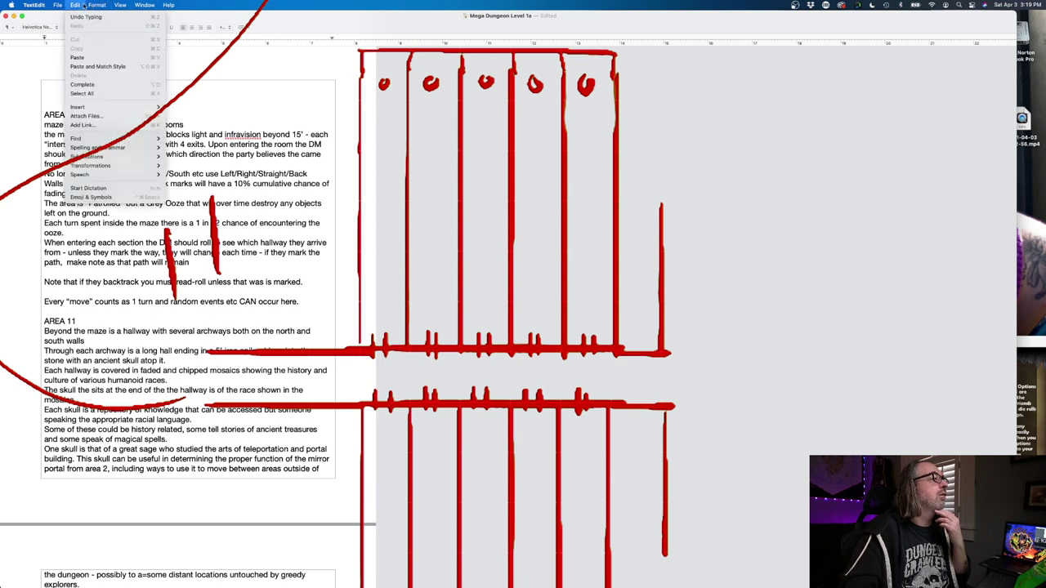
{"action": "mouse_move", "coordinate": [98, 5]}
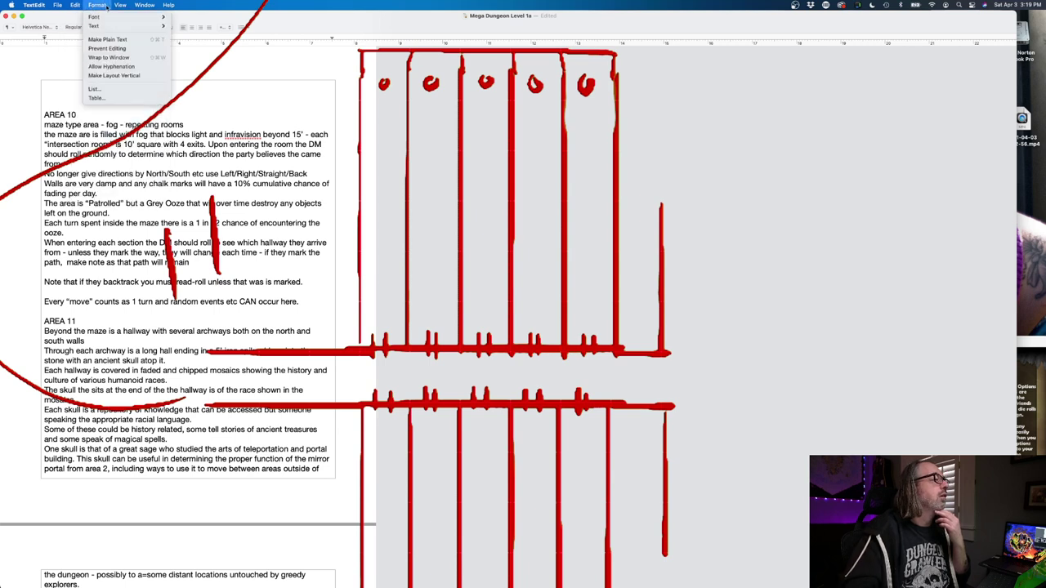
{"action": "left_click", "coordinate": [130, 58]}
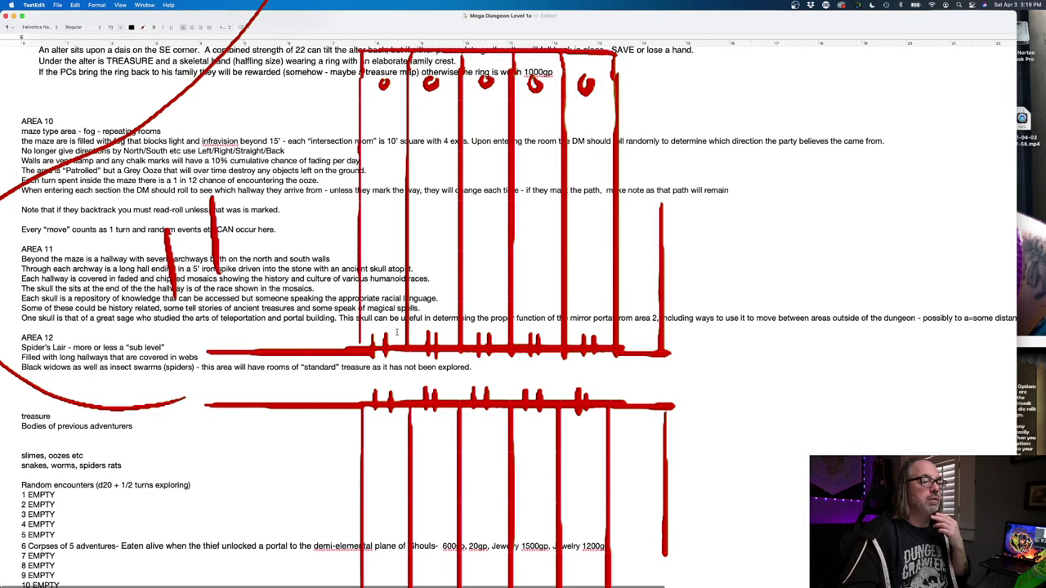
Step: Narrow the Mega Dungeon Level 1a document window to uncover the desktop and The Crawler dice roller beside it
{"action": "scroll", "coordinate": [794, 213], "scroll_direction": "right", "scroll_amount": 2}
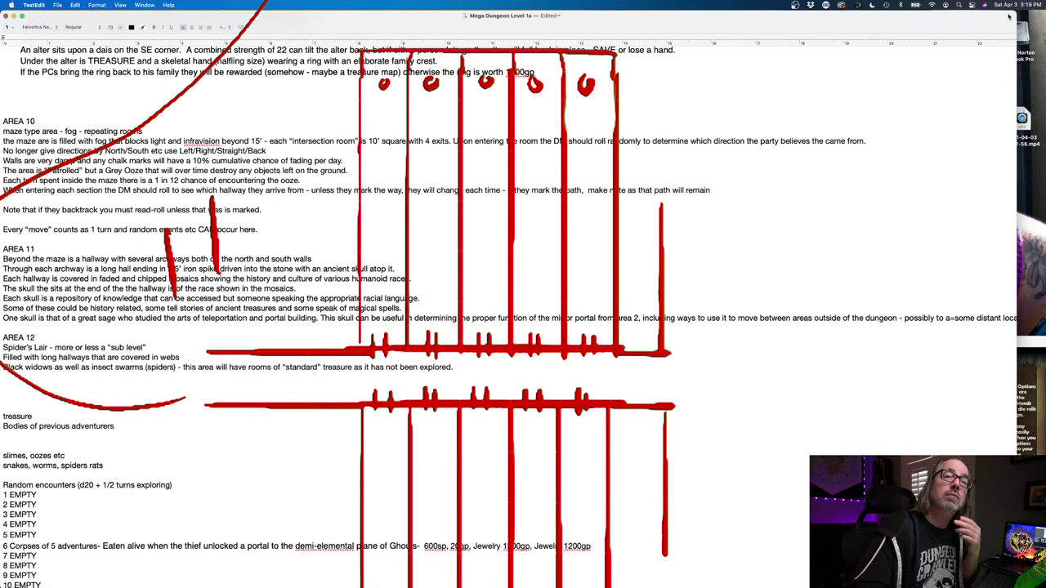
{"action": "left_click_drag", "start_coordinate": [1013, 13], "coordinate": [730, 31]}
{"action": "scroll", "coordinate": [364, 310], "scroll_direction": "right", "scroll_amount": 10}
{"action": "scroll", "coordinate": [364, 311], "scroll_direction": "left", "scroll_amount": 8}
{"action": "scroll", "coordinate": [380, 413], "scroll_direction": "left", "scroll_amount": 5}
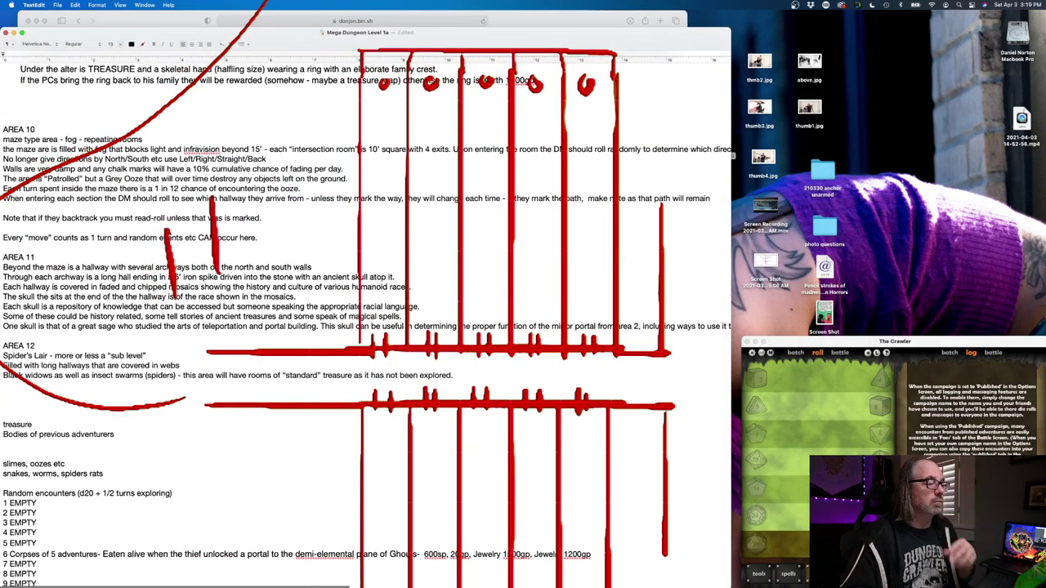
Step: Start the mirror portal sentence of AREA 11 on its own line, and widen the document window to fit the long lines
{"action": "left_click", "coordinate": [318, 326]}
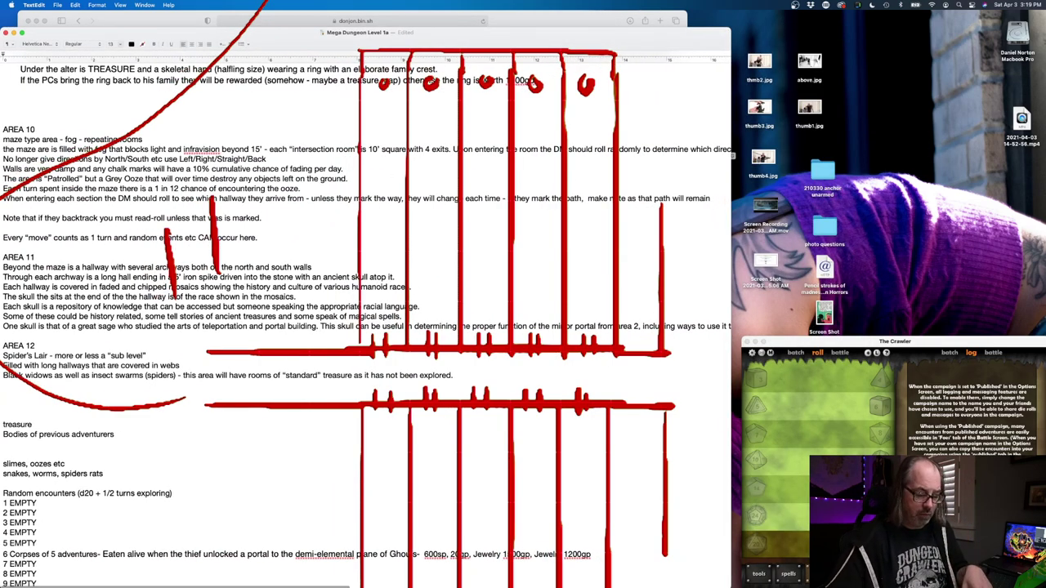
{"action": "key", "text": "Return"}
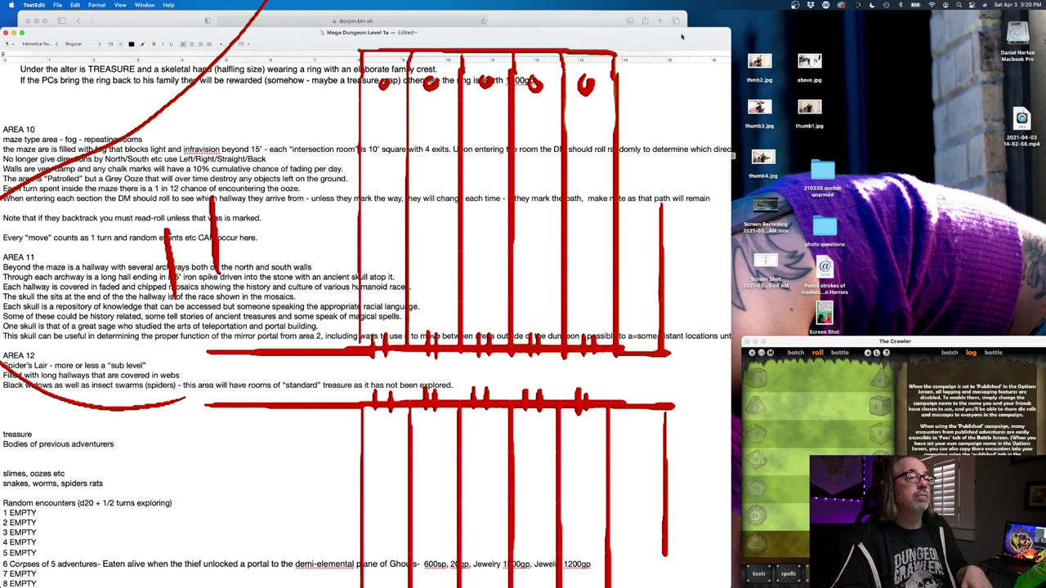
{"action": "left_click_drag", "start_coordinate": [685, 35], "coordinate": [684, 18]}
{"action": "left_click_drag", "start_coordinate": [729, 544], "coordinate": [950, 543]}
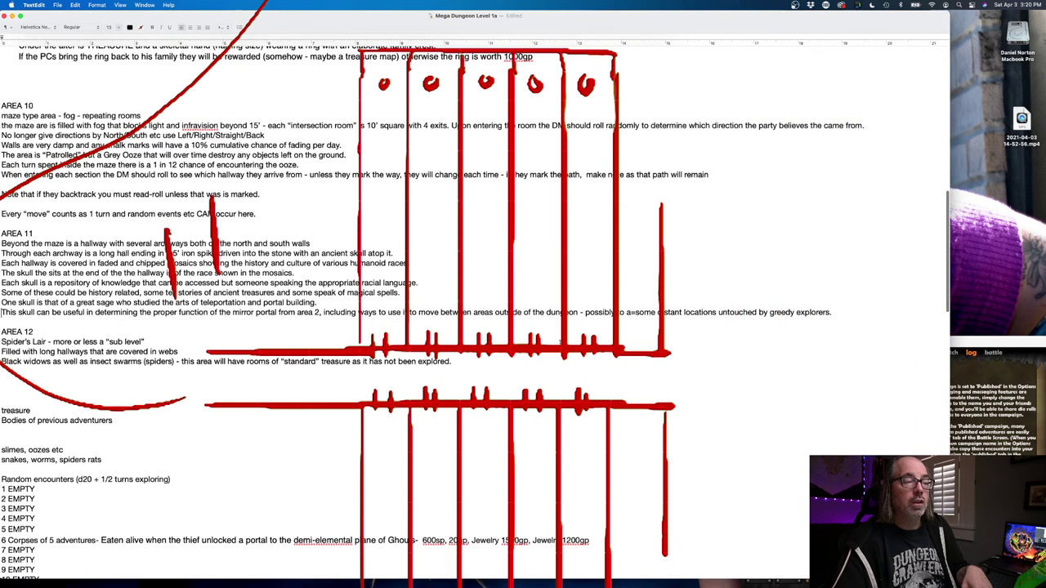
Step: Prefix the line beginning "This skull can be useful" in AREA 11 with "1:"
{"action": "scroll", "coordinate": [432, 314], "scroll_direction": "up", "scroll_amount": 2}
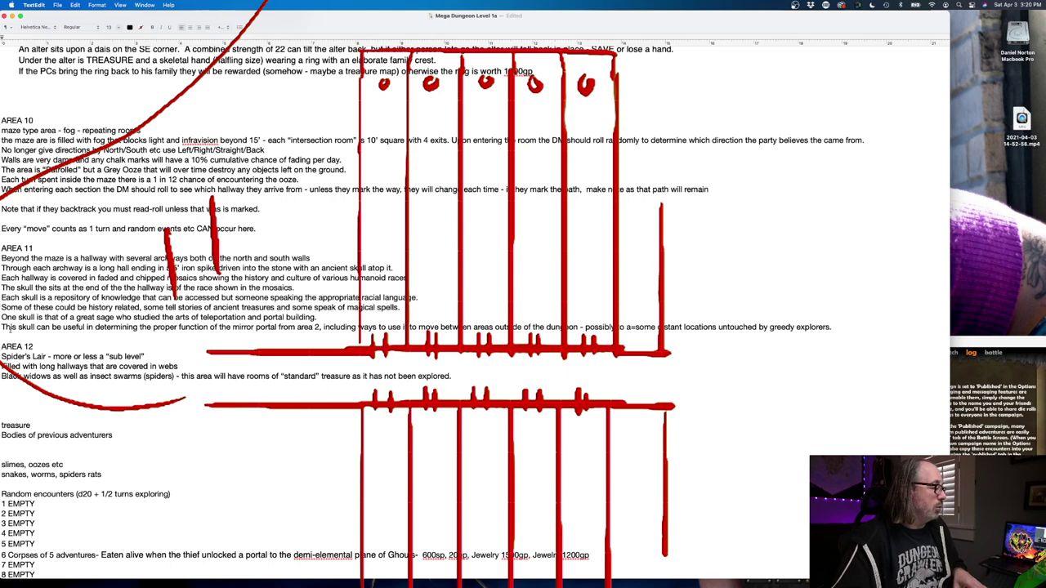
{"action": "type", "text": "1"}
{"action": "type", "text": "."}
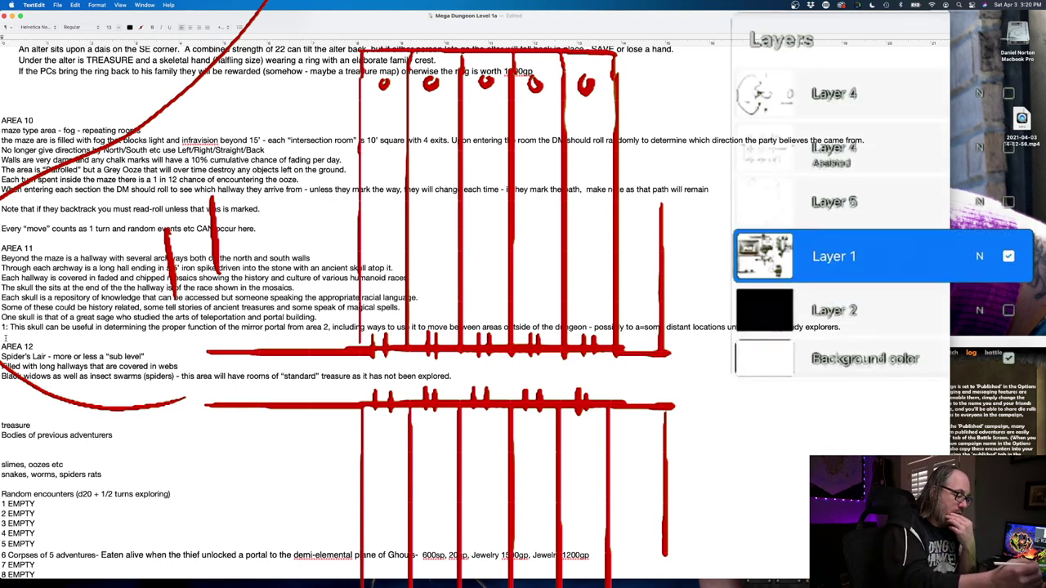
Step: Switch to the Procreate map drawing and show the black Layer 2 behind the red Layer 1 map
{"action": "left_click", "coordinate": [1008, 310]}
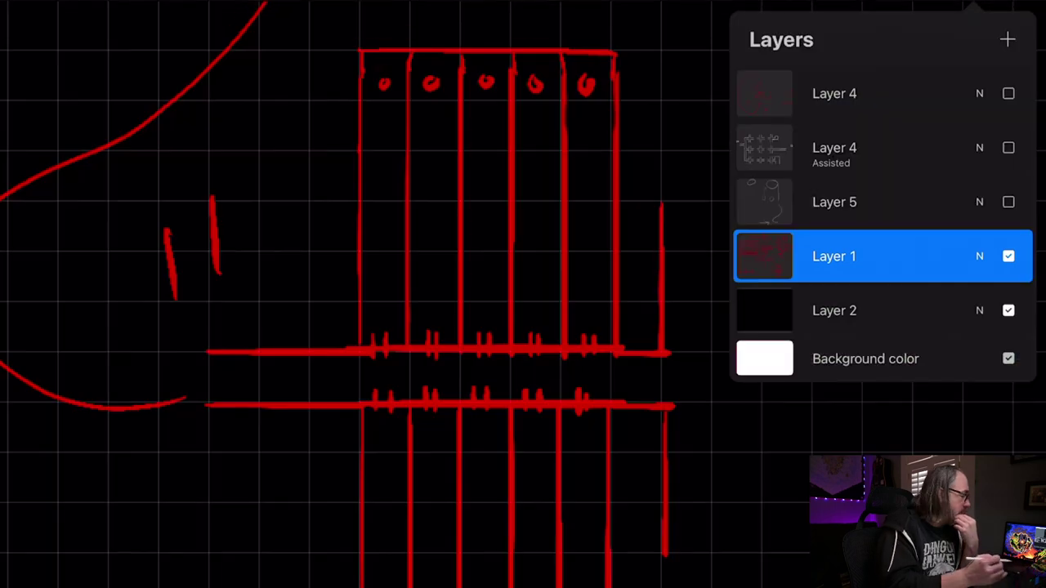
{"action": "scroll", "coordinate": [368, 294], "scroll_direction": "down", "scroll_amount": 5}
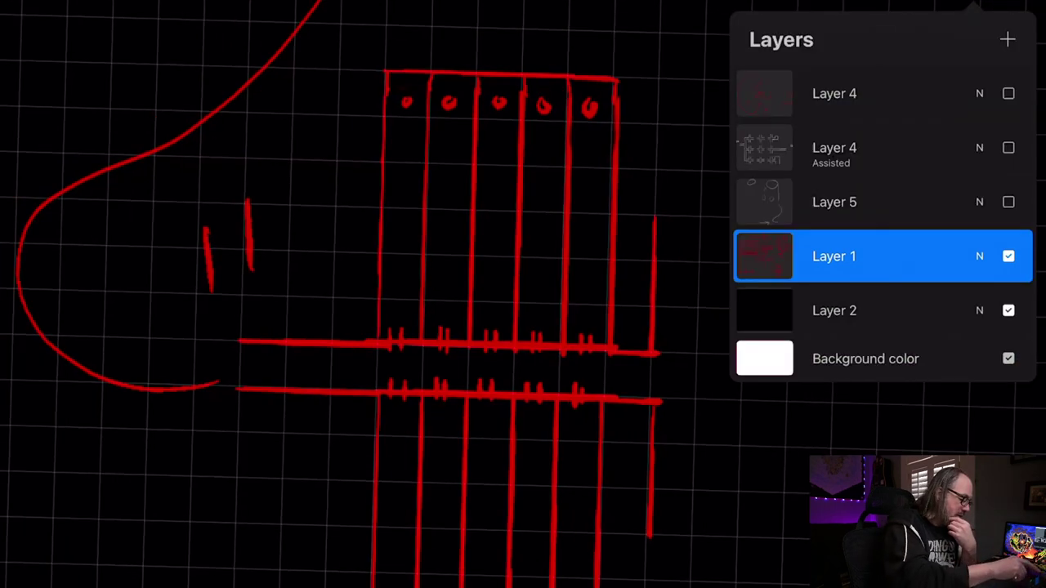
{"action": "scroll", "coordinate": [368, 294], "scroll_direction": "up", "scroll_amount": 2}
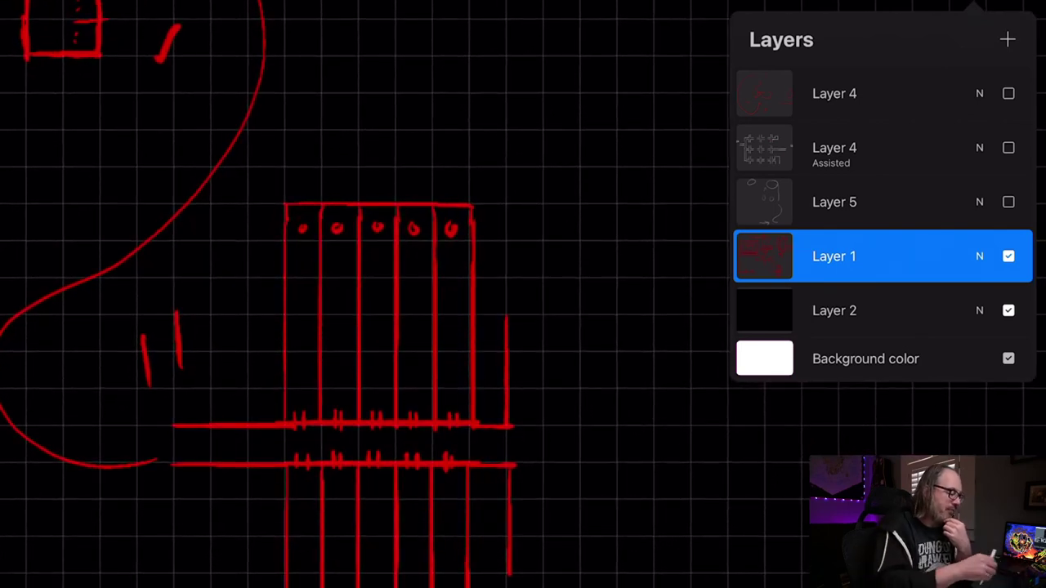
{"action": "key", "text": "Escape"}
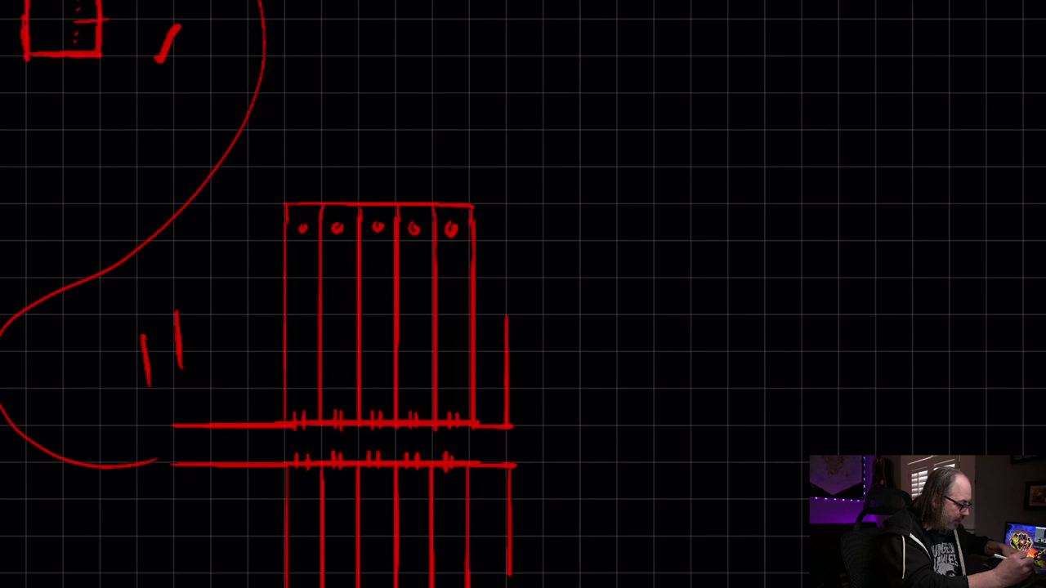
Step: On Layer 1, outline a sixth hallway in red beside the five northern ones, closing its end and extending its southern counterpart's wall
{"action": "key", "text": "l"}
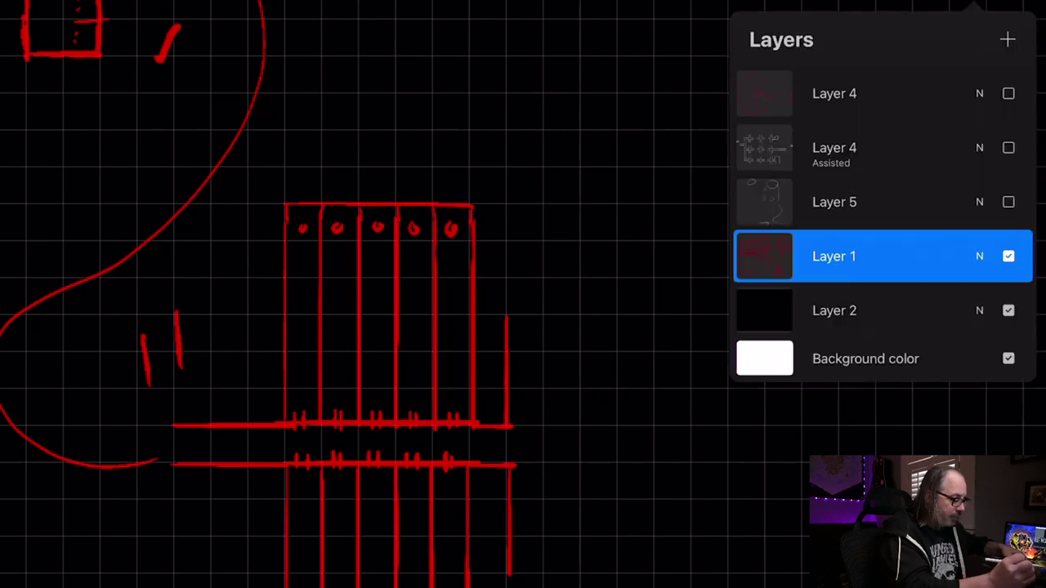
{"action": "left_click", "coordinate": [763, 256]}
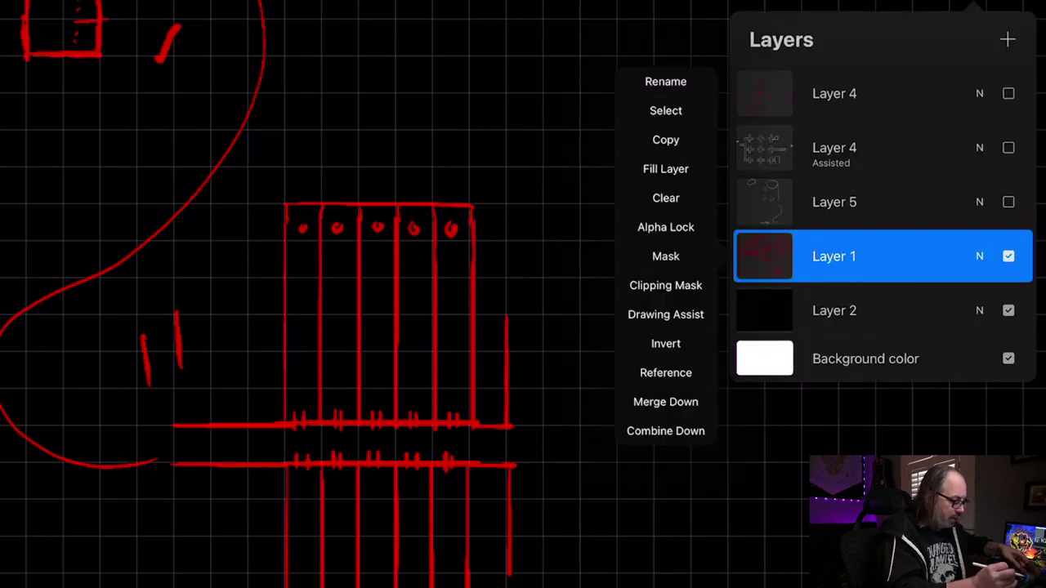
{"action": "key", "text": "b"}
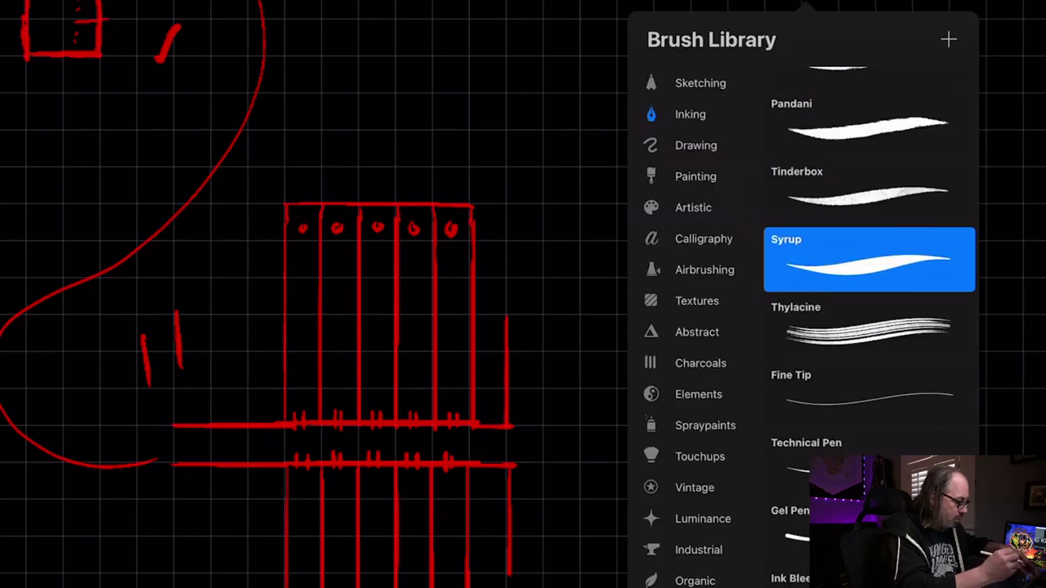
{"action": "key", "text": "b"}
{"action": "left_click_drag", "start_coordinate": [507, 202], "coordinate": [508, 327]}
{"action": "left_click_drag", "start_coordinate": [474, 206], "coordinate": [507, 208]}
{"action": "left_click_drag", "start_coordinate": [508, 572], "coordinate": [509, 587]}
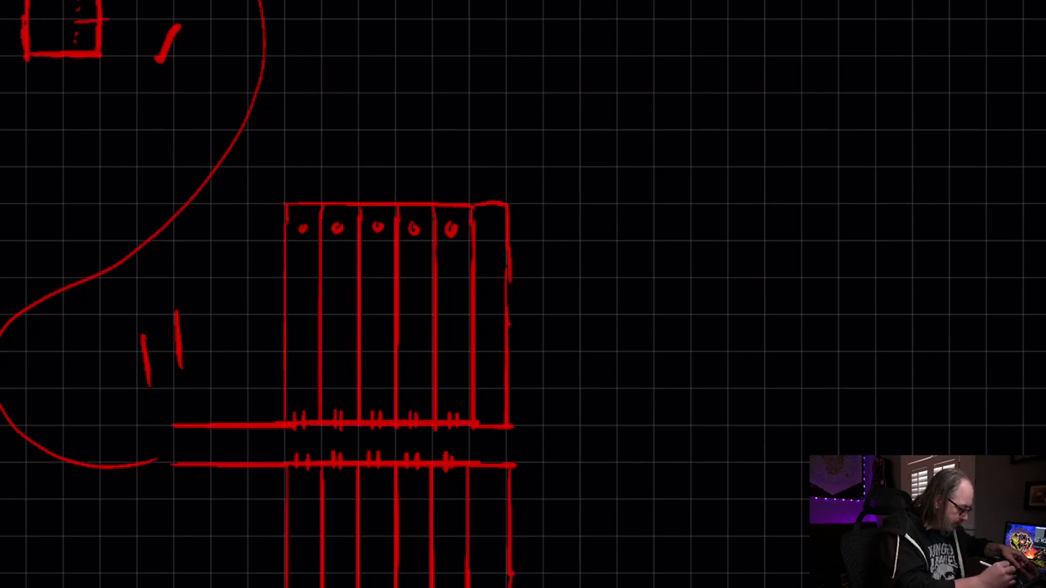
Step: Draw a skull circle at the sixth northern hallway's end, and archway marks on both sides of the corridor there
{"action": "left_click_drag", "start_coordinate": [491, 212], "coordinate": [495, 216]}
{"action": "left_click_drag", "start_coordinate": [488, 426], "coordinate": [487, 464]}
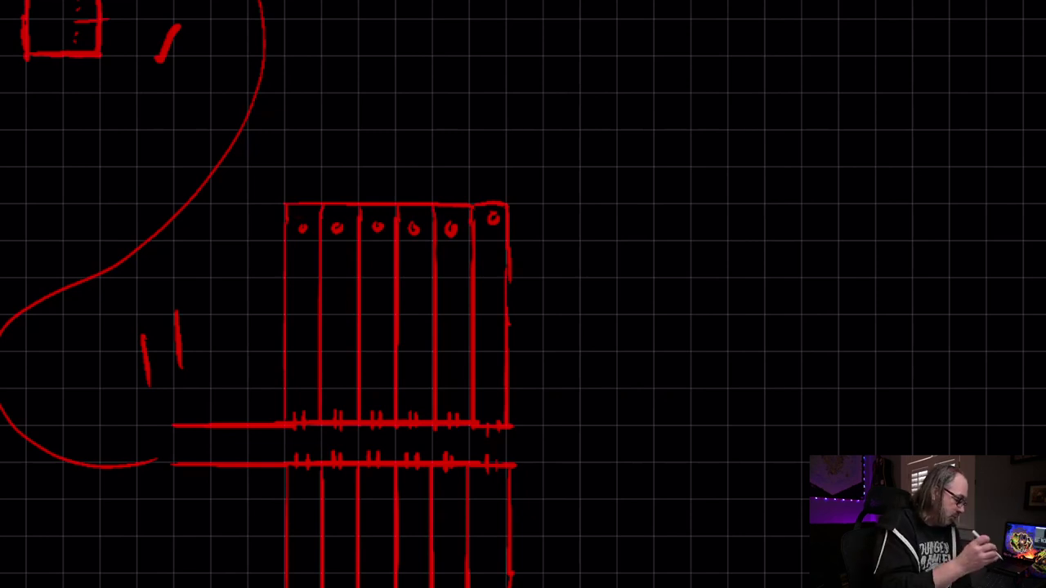
{"action": "mouse_move", "coordinate": [533, 451]}
{"action": "left_mouse_down"}
{"action": "mouse_move", "coordinate": [614, 447]}
{"action": "mouse_move", "coordinate": [624, 477]}
{"action": "left_mouse_up"}
Step: Hide the black Layer 2 and keep Layer 1 shown, so the whole red map overlays the notes
{"action": "scroll", "coordinate": [523, 294], "scroll_direction": "down", "scroll_amount": 5}
{"action": "scroll", "coordinate": [523, 294], "scroll_direction": "up", "scroll_amount": 3}
{"action": "scroll", "coordinate": [523, 294], "scroll_direction": "up", "scroll_amount": 3}
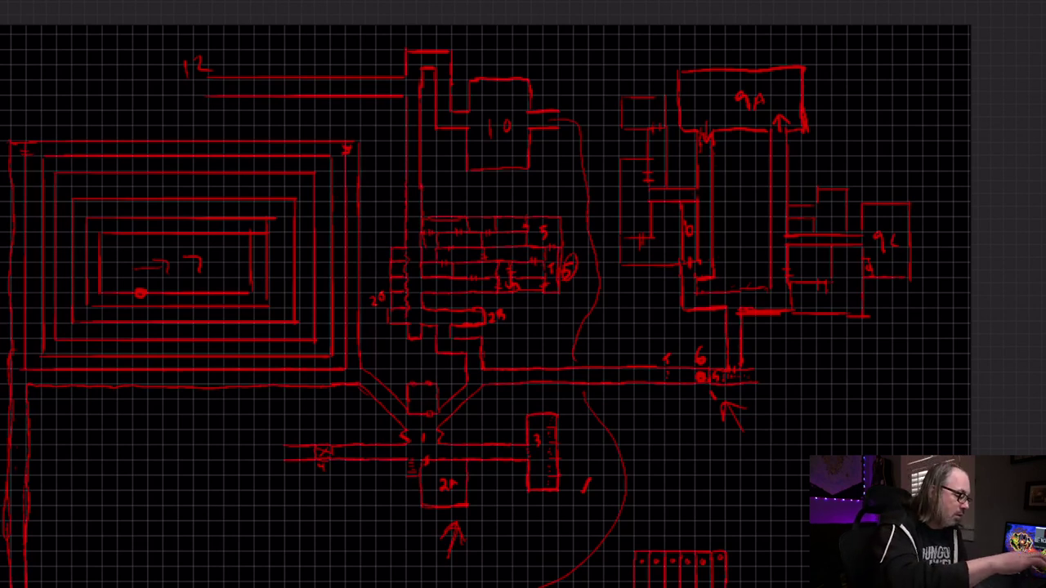
{"action": "key", "text": "l"}
{"action": "left_click", "coordinate": [1008, 256]}
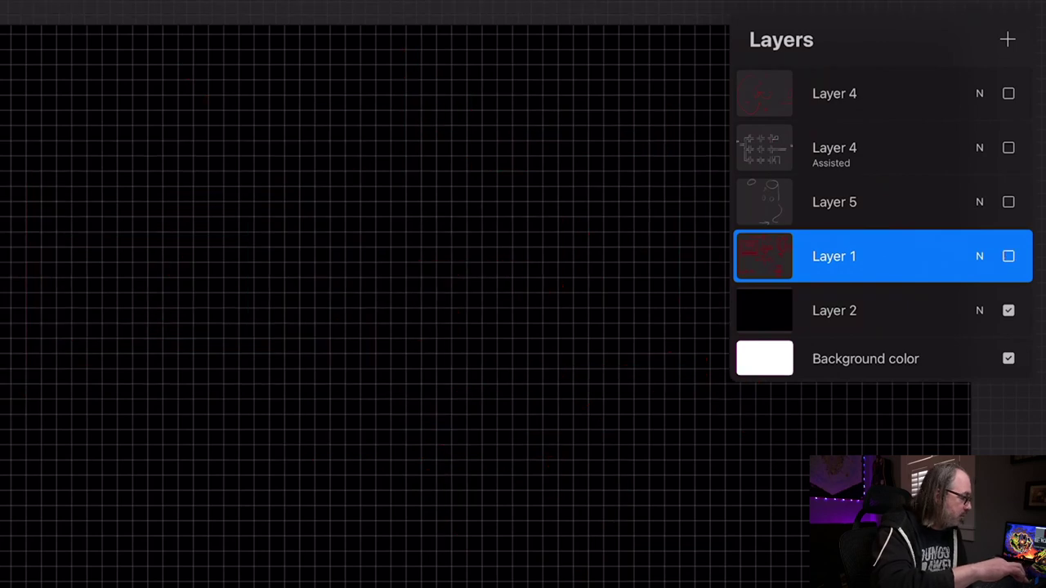
{"action": "left_click", "coordinate": [1009, 310]}
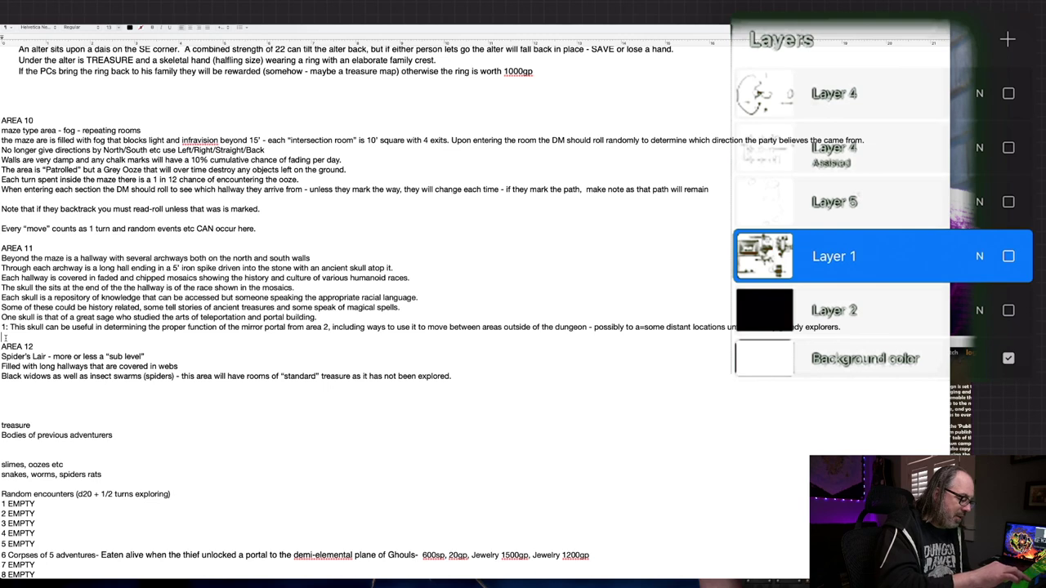
{"action": "left_click", "coordinate": [764, 256]}
{"action": "left_click", "coordinate": [763, 256]}
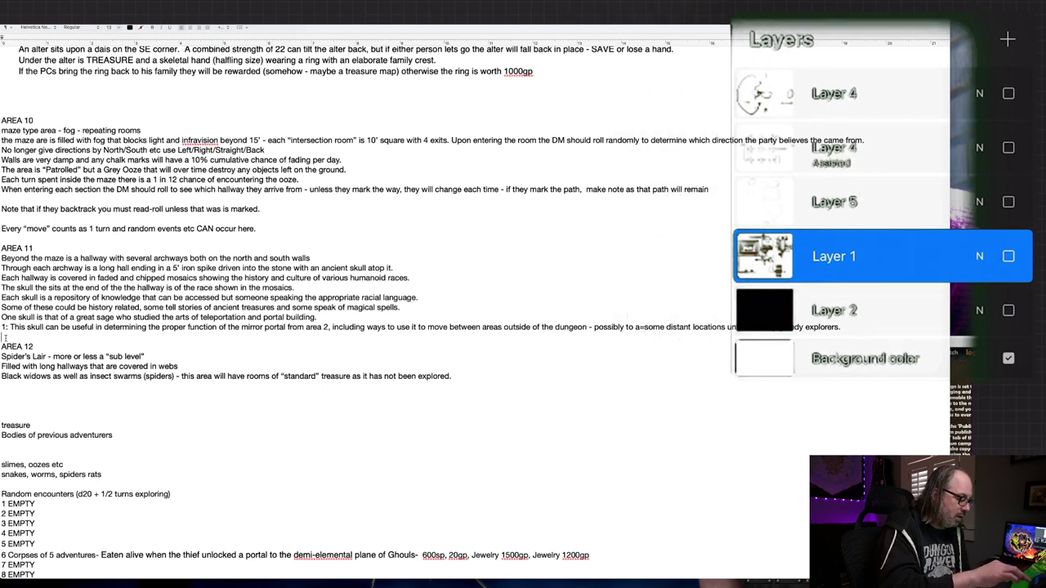
{"action": "left_click", "coordinate": [1009, 255]}
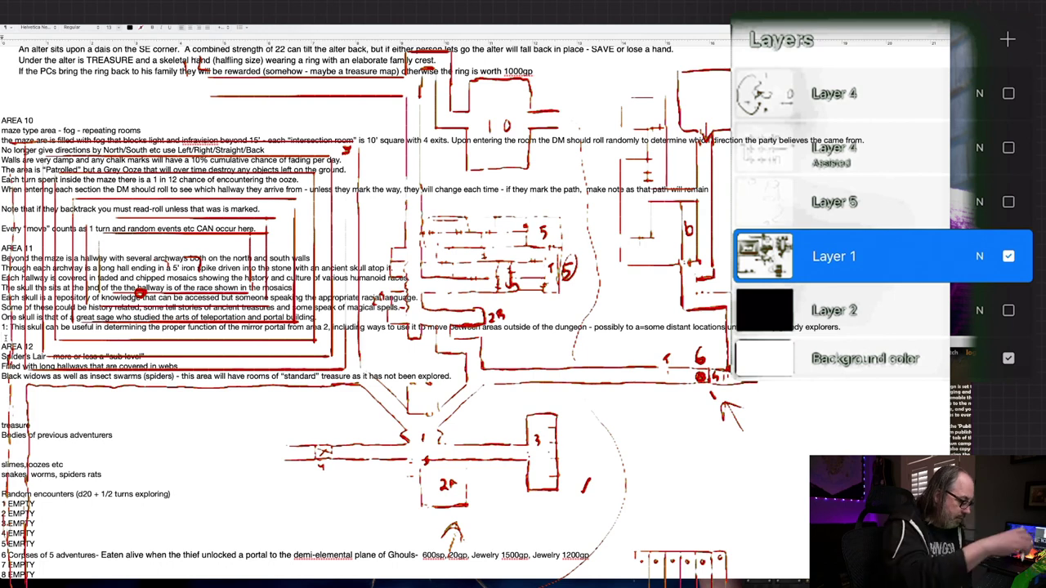
Step: Make the topmost Layer 4 the active layer and adjust the hue of the drawing color
{"action": "left_click", "coordinate": [834, 93]}
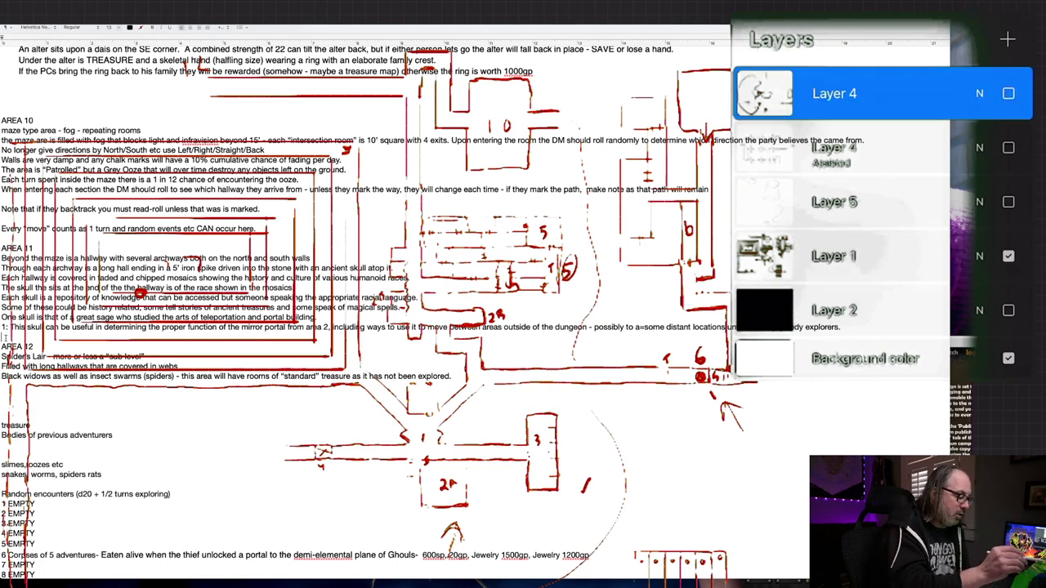
{"action": "left_click", "coordinate": [972, 31]}
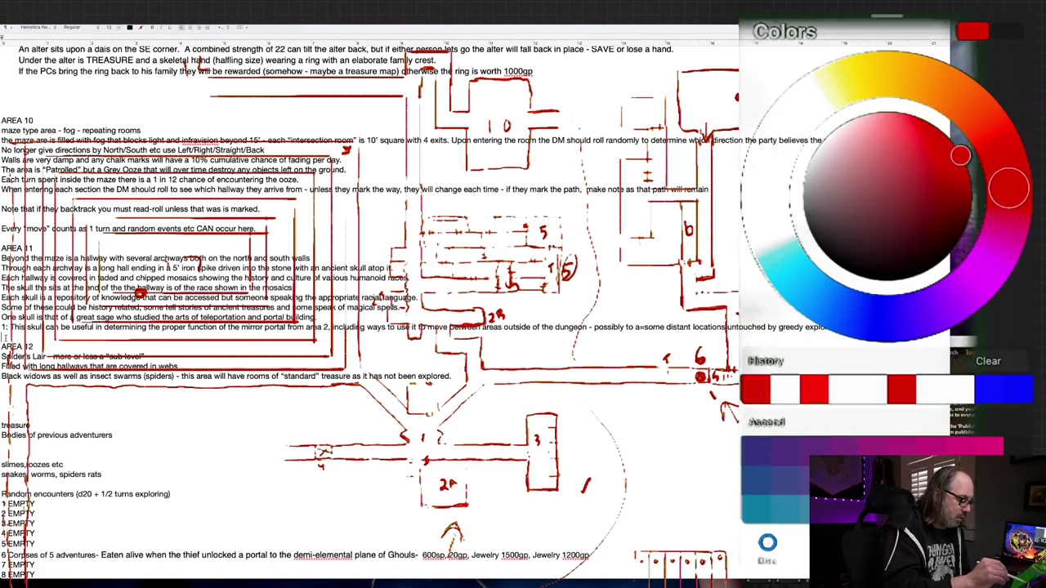
{"action": "left_click_drag", "start_coordinate": [1010, 188], "coordinate": [1010, 194]}
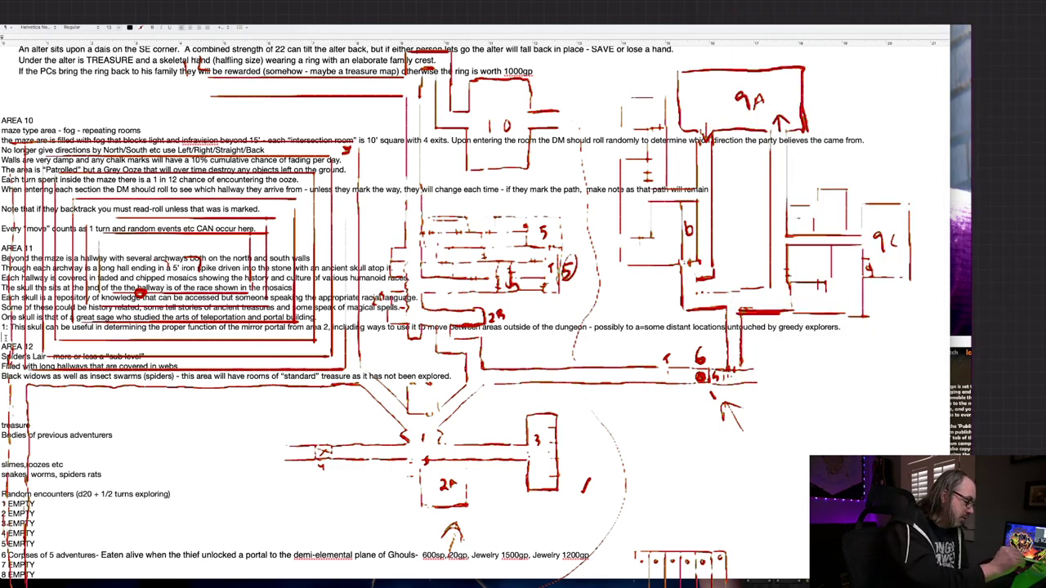
{"action": "left_click", "coordinate": [227, 258]}
{"action": "left_click", "coordinate": [500, 423]}
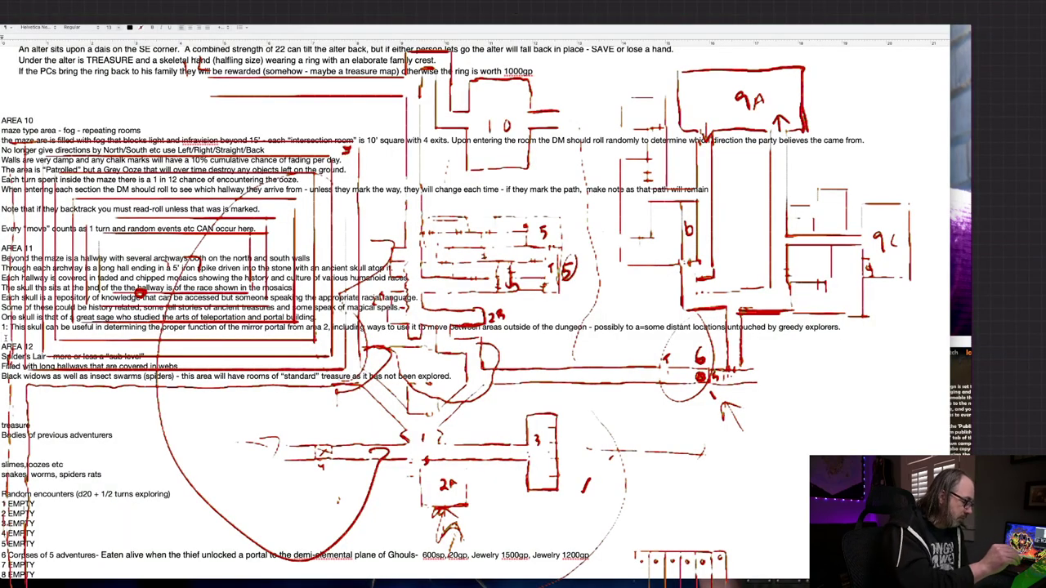
{"action": "key", "text": "ctrl+z"}
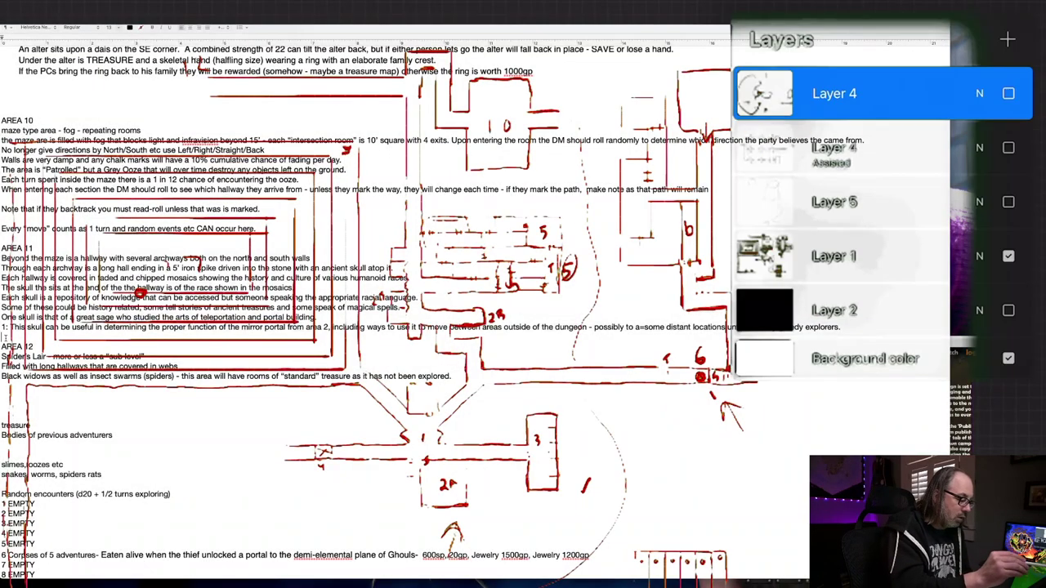
{"action": "left_click", "coordinate": [1008, 93]}
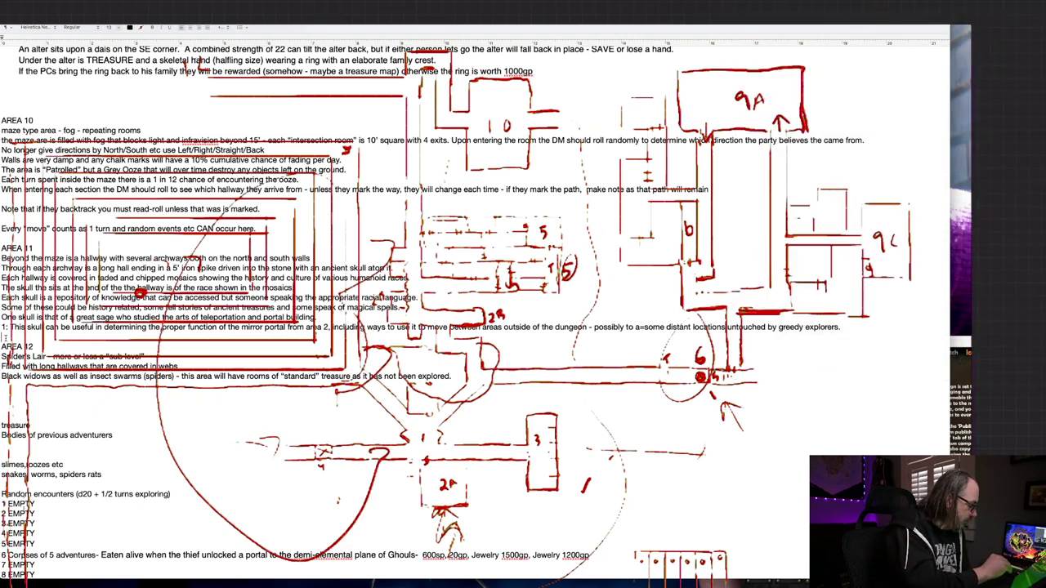
{"action": "key", "text": "ctrl+z"}
{"action": "key", "text": "l"}
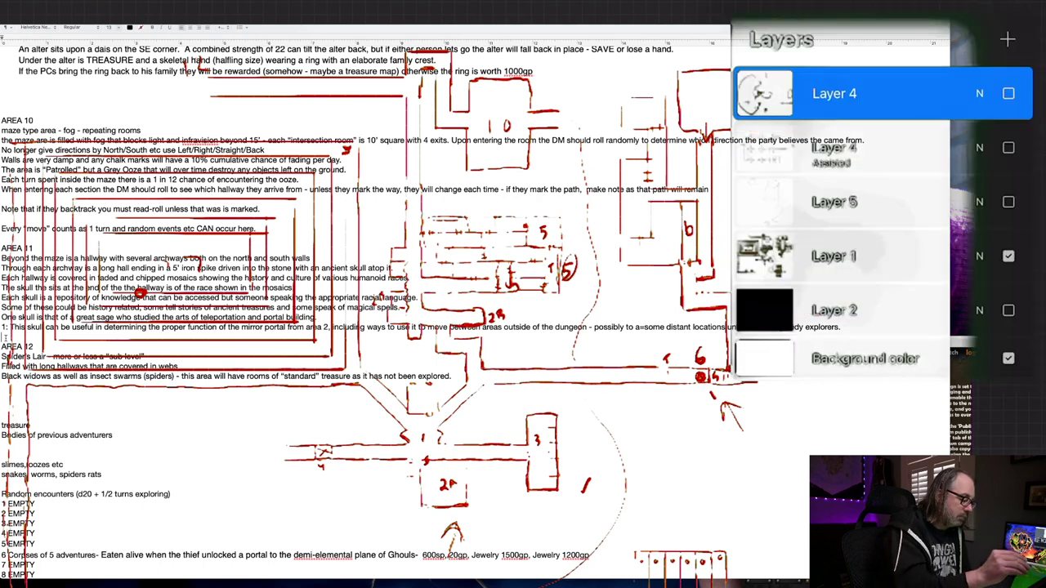
{"action": "left_click", "coordinate": [1009, 93]}
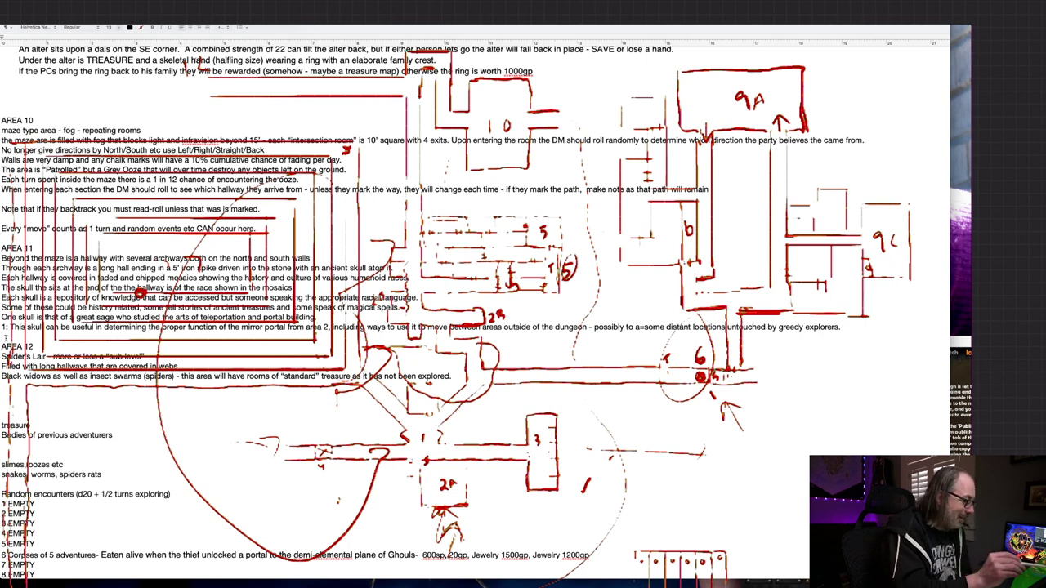
{"action": "key", "text": "ctrl+z"}
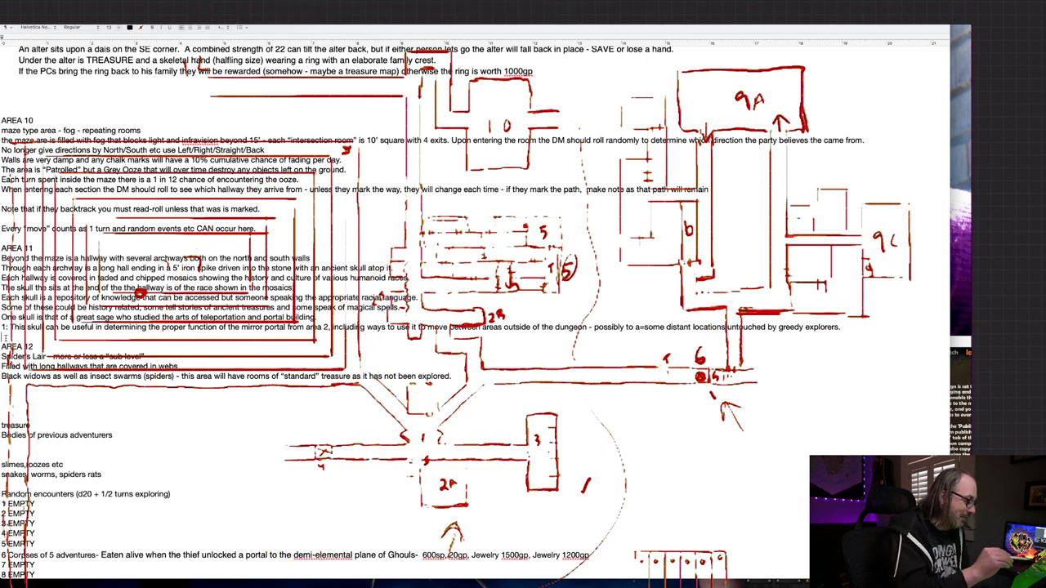
{"action": "key", "text": "l"}
Step: Show the topmost Layer 4 and clear all of its old strokes
{"action": "left_click", "coordinate": [1009, 93]}
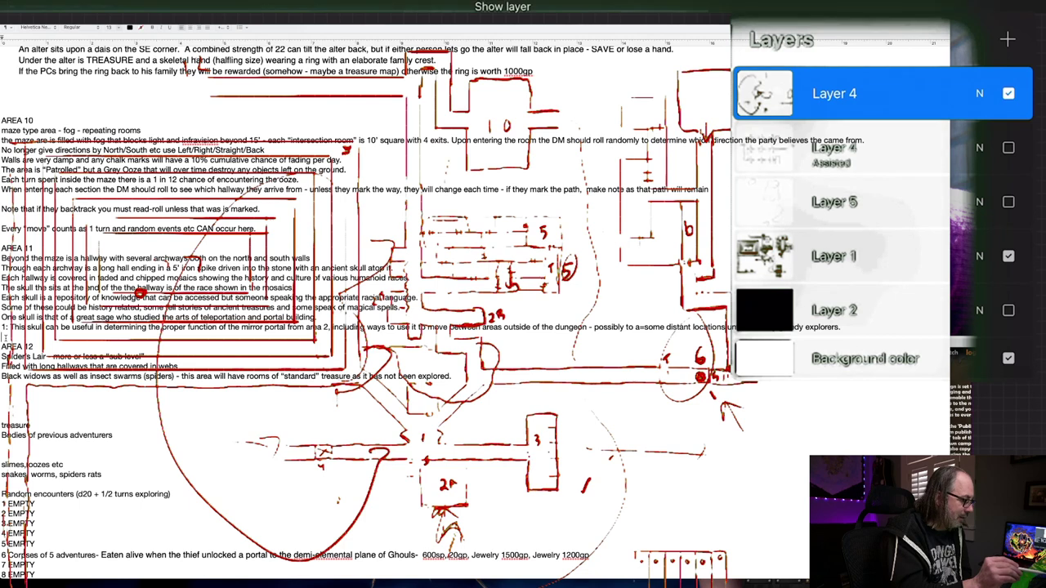
{"action": "left_click", "coordinate": [764, 93]}
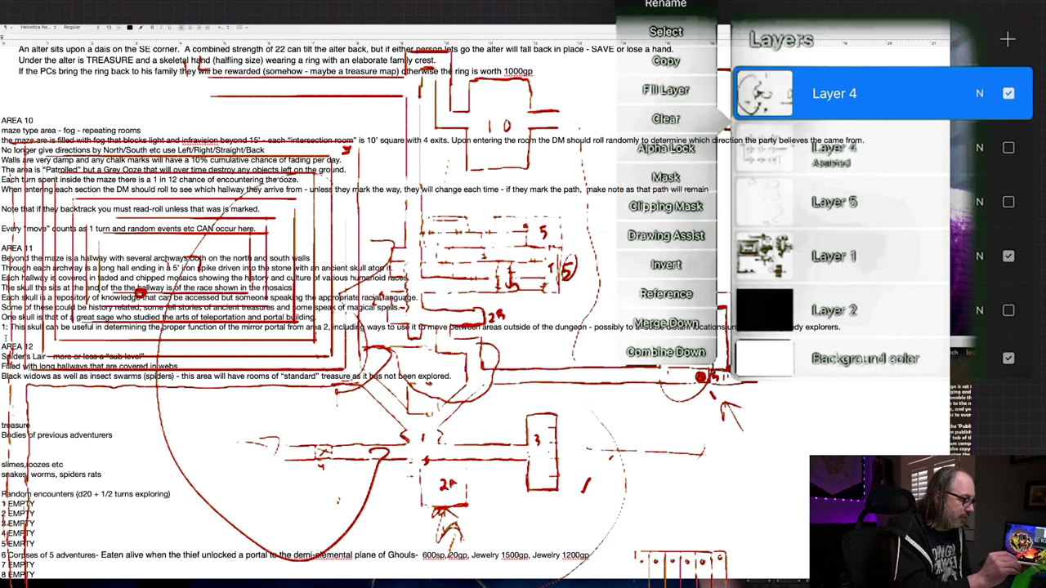
{"action": "left_click", "coordinate": [667, 118]}
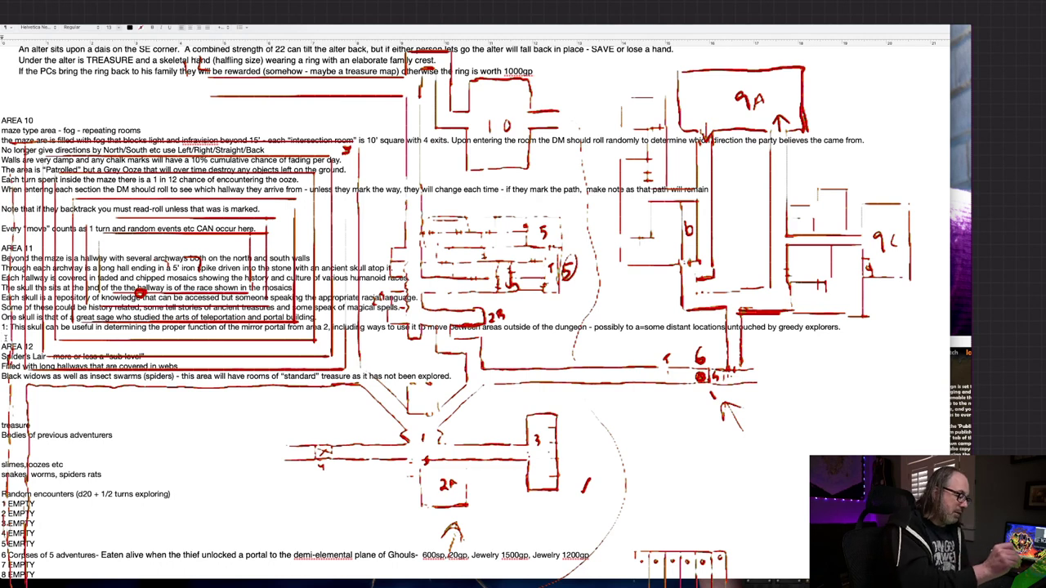
Step: Circle area 10 and the skull hallways in blue on Layer 4 with a connecting curve, and hide that layer
{"action": "left_click", "coordinate": [972, 31]}
{"action": "left_click", "coordinate": [871, 317]}
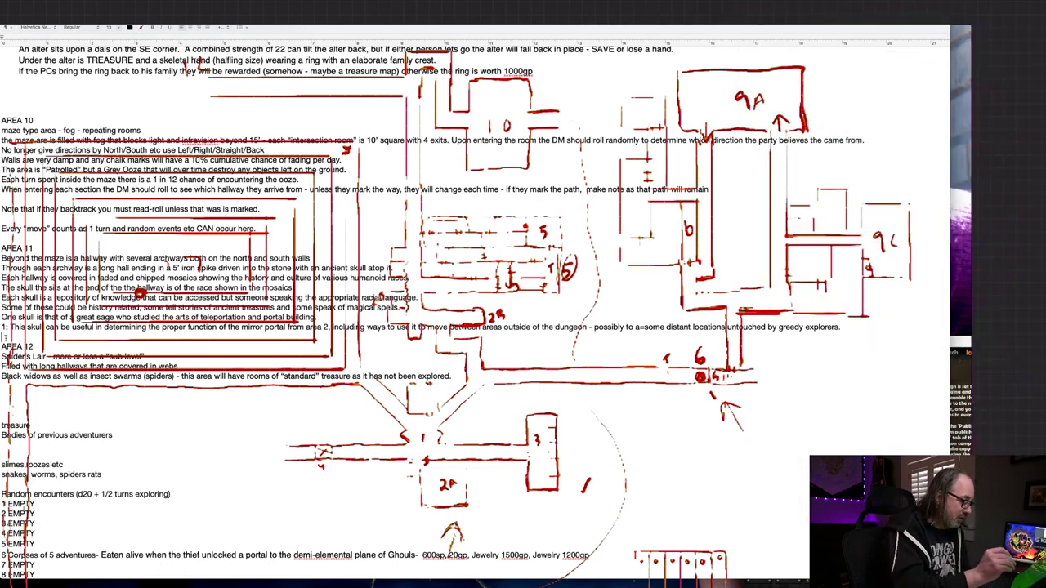
{"action": "mouse_move", "coordinate": [412, 39]}
{"action": "left_mouse_down"}
{"action": "mouse_move", "coordinate": [314, 204]}
{"action": "mouse_move", "coordinate": [438, 282]}
{"action": "mouse_move", "coordinate": [605, 124]}
{"action": "mouse_move", "coordinate": [453, 24]}
{"action": "mouse_move", "coordinate": [422, 36]}
{"action": "left_mouse_up"}
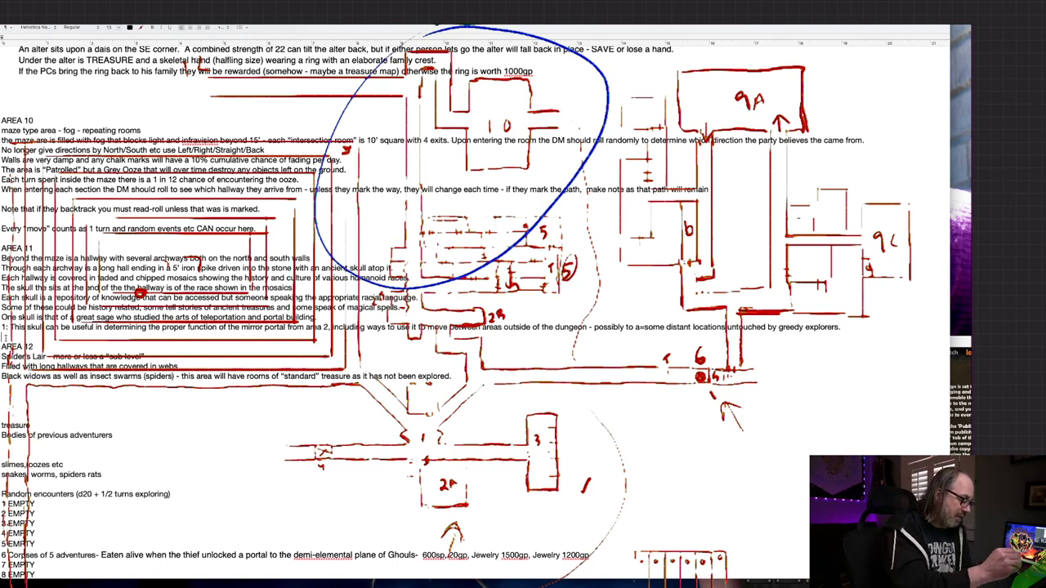
{"action": "mouse_move", "coordinate": [617, 282]}
{"action": "left_mouse_down"}
{"action": "mouse_move", "coordinate": [562, 550]}
{"action": "mouse_move", "coordinate": [539, 585]}
{"action": "mouse_move", "coordinate": [723, 490]}
{"action": "mouse_move", "coordinate": [809, 537]}
{"action": "left_mouse_up"}
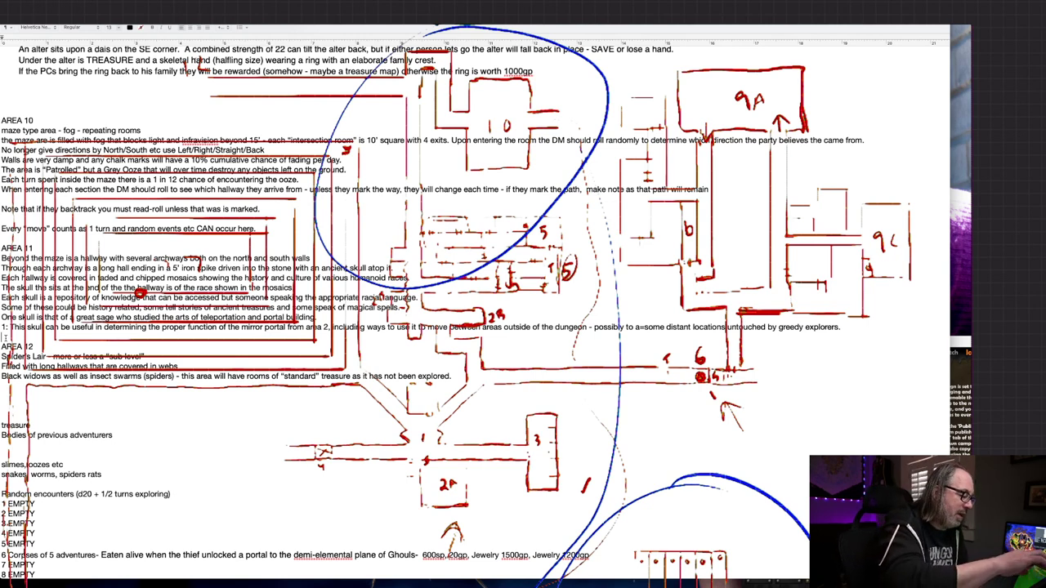
{"action": "left_click", "coordinate": [1006, 10]}
{"action": "left_click", "coordinate": [1008, 93]}
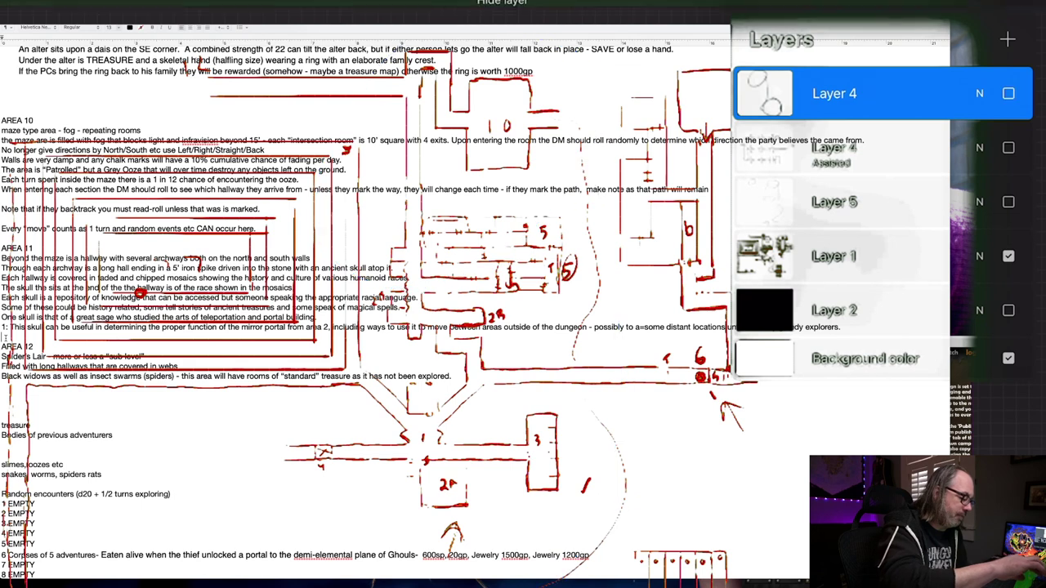
Step: Hide Layer 1 to view the notes without the red map, and show it again
{"action": "left_click", "coordinate": [1008, 255]}
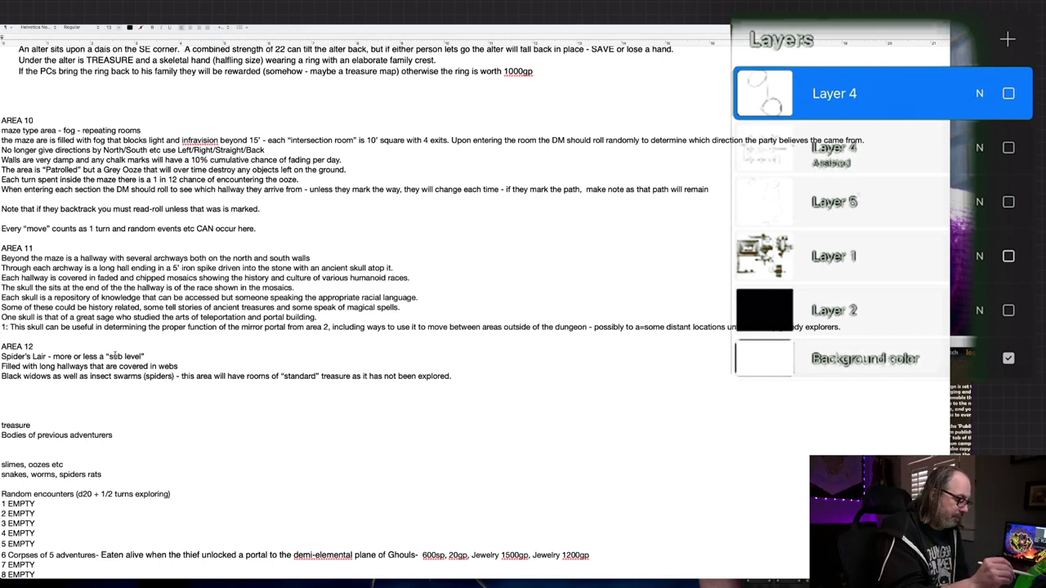
{"action": "left_click", "coordinate": [1009, 256]}
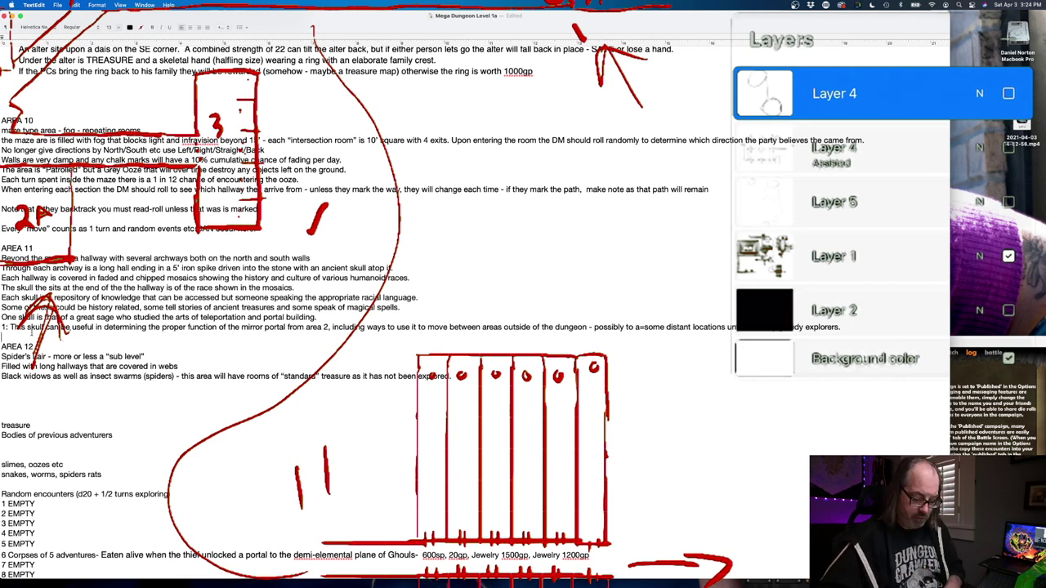
Step: Insert blank lines above the AREA 12 heading and between the magical spells line and the great sage line in AREA 11
{"action": "key", "text": "Return"}
{"action": "key", "text": "Return"}
{"action": "key", "text": "Return"}
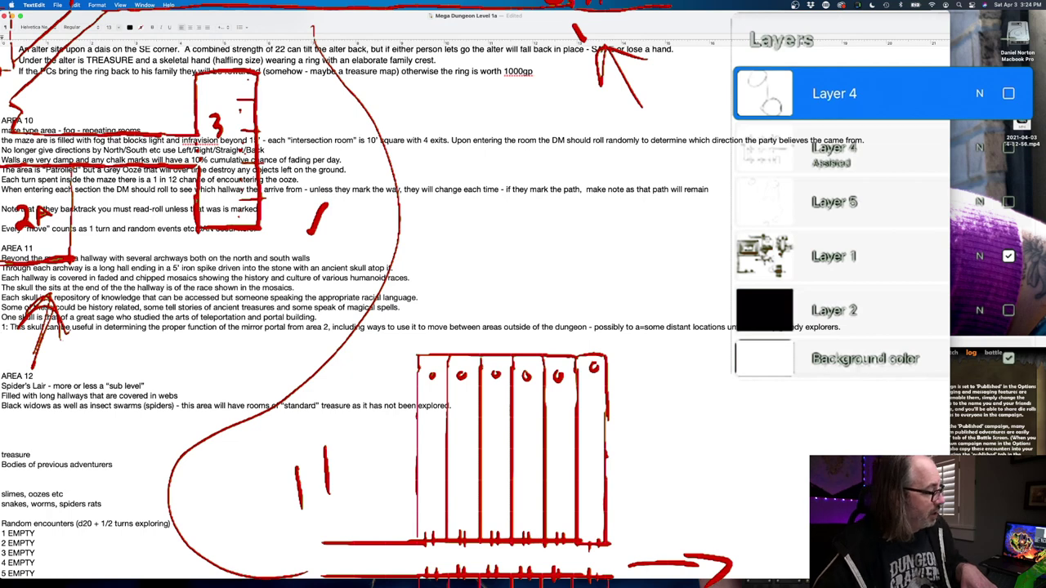
{"action": "scroll", "coordinate": [368, 311], "scroll_direction": "down", "scroll_amount": 1}
{"action": "scroll", "coordinate": [330, 309], "scroll_direction": "down", "scroll_amount": 1}
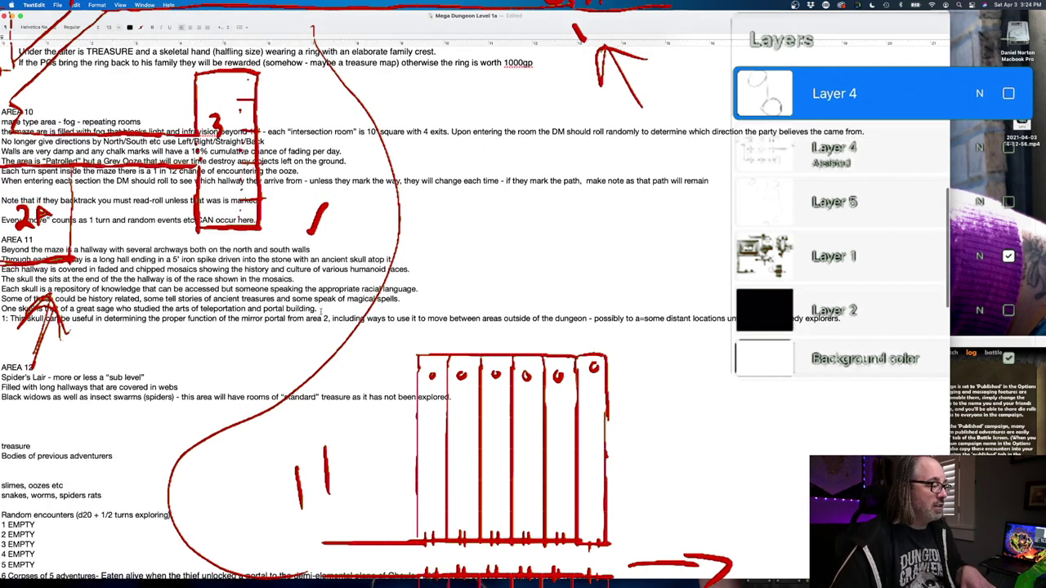
{"action": "left_click", "coordinate": [409, 296]}
{"action": "key", "text": "Return"}
{"action": "key", "text": "Return"}
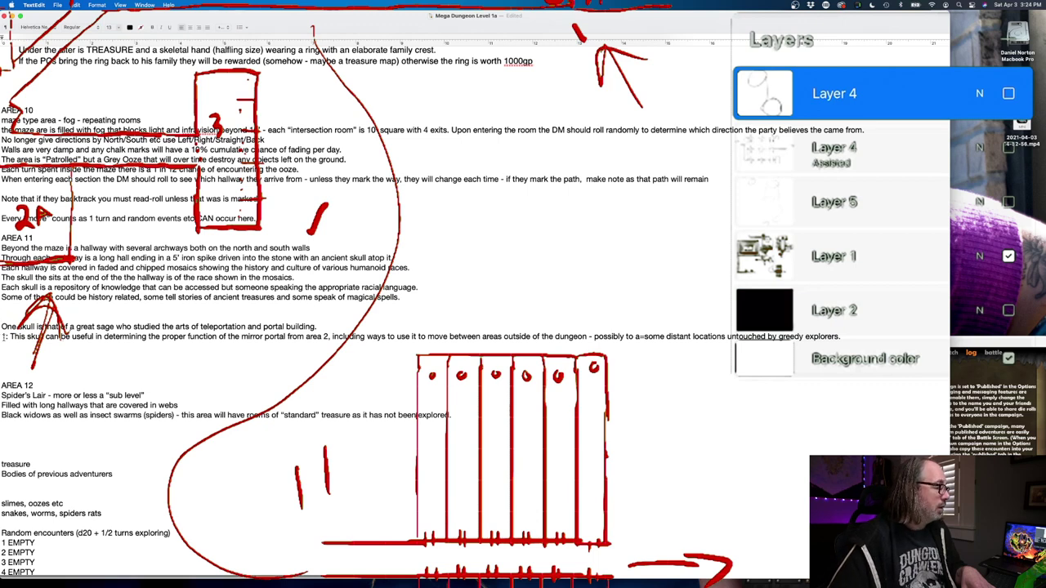
Step: Remove the "1:" label before the mirror portal sentence and label the great sage line "11A"
{"action": "key", "text": "BackSpace"}
{"action": "key", "text": "BackSpace"}
{"action": "key", "text": "BackSpace"}
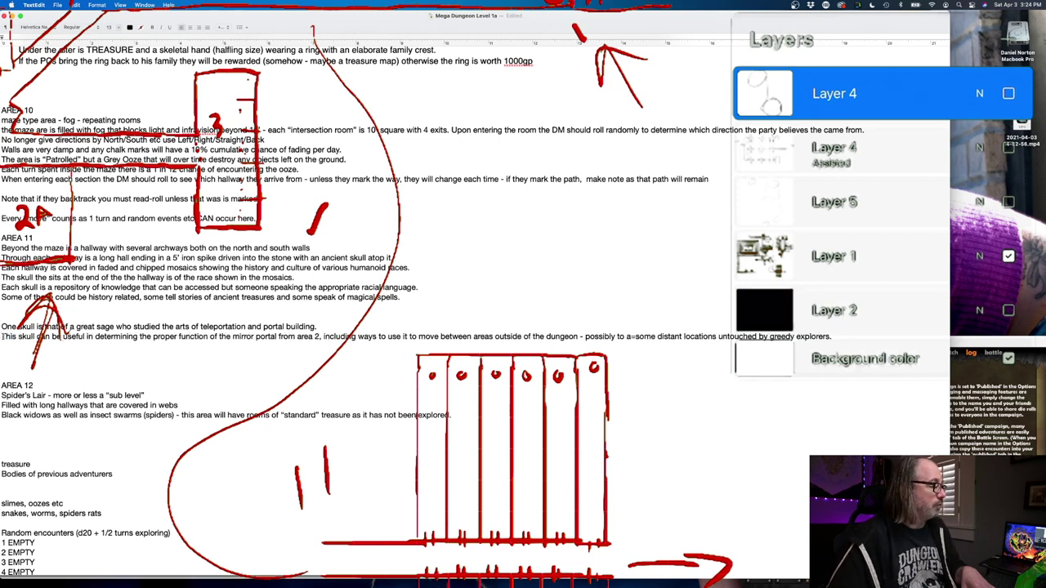
{"action": "left_click", "coordinate": [1, 327]}
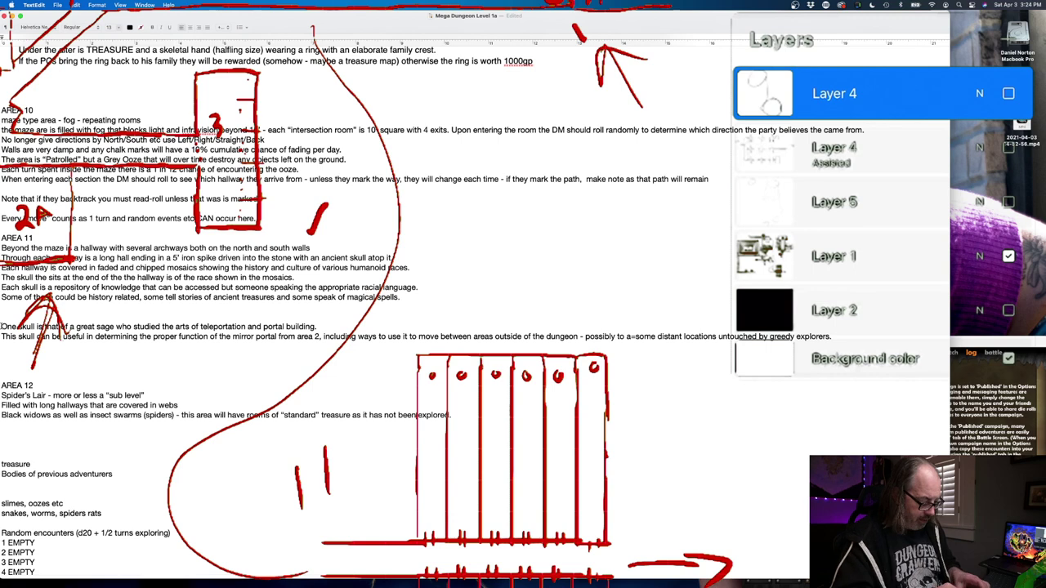
{"action": "type", "text": "11A"}
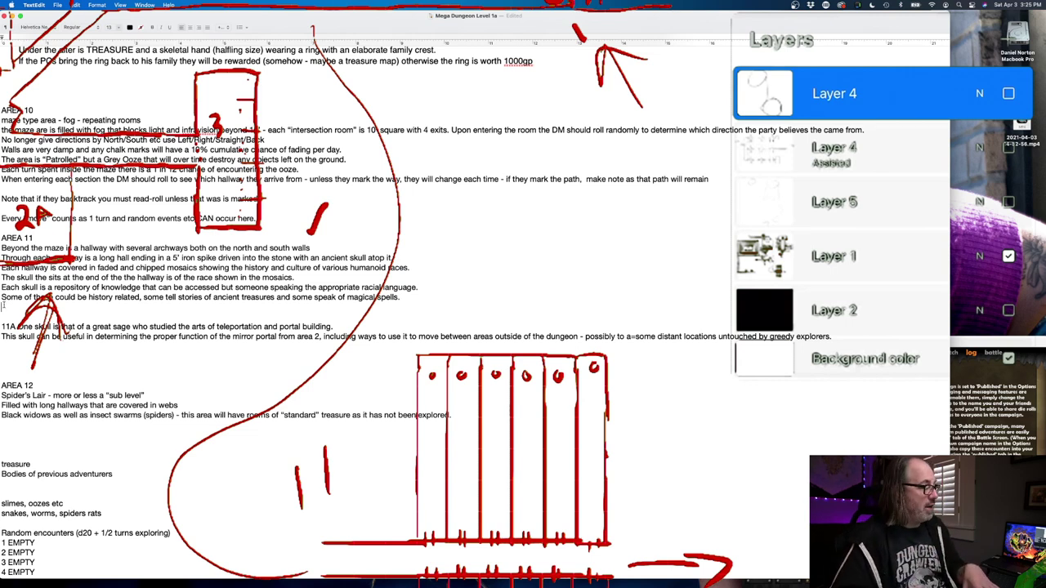
Step: Start a paragraph above 11A with "When entering the hallway, if the race of the skull is the same as the PC they"
{"action": "key", "text": "Return"}
{"action": "type", "text": "When entering the"}
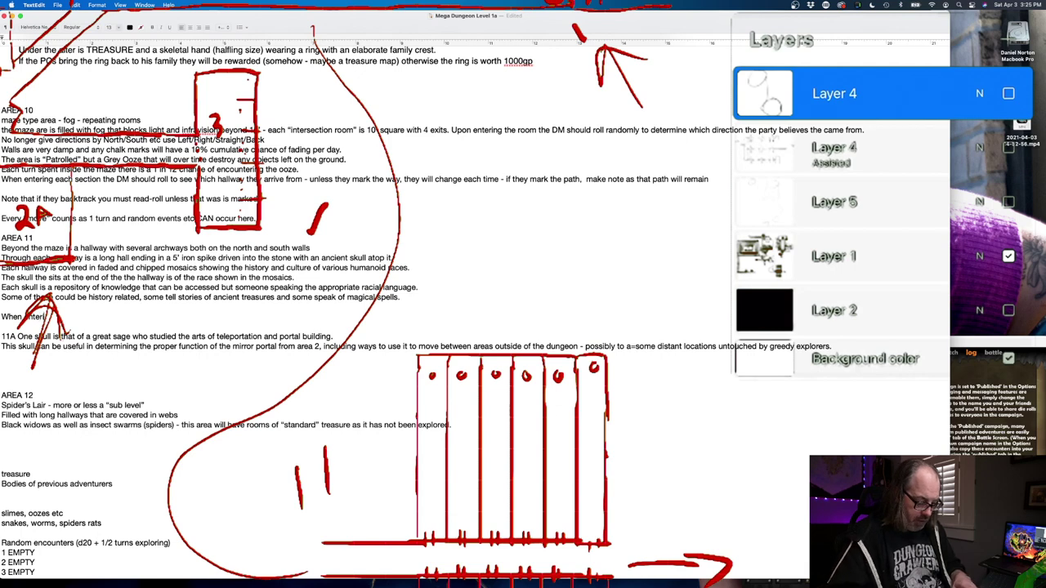
{"action": "type", "text": " hallway, "}
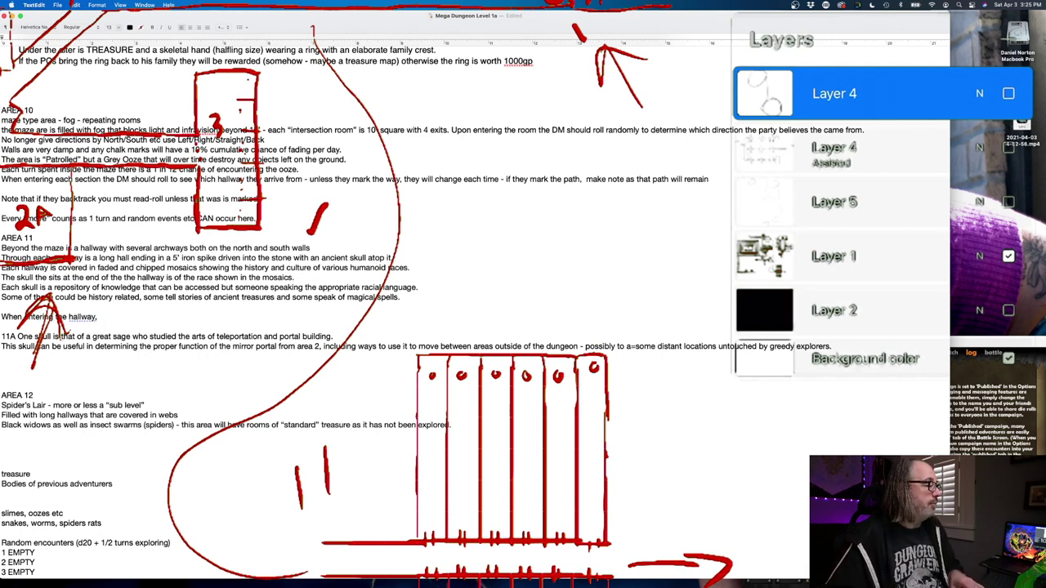
{"action": "type", "text": "if the"}
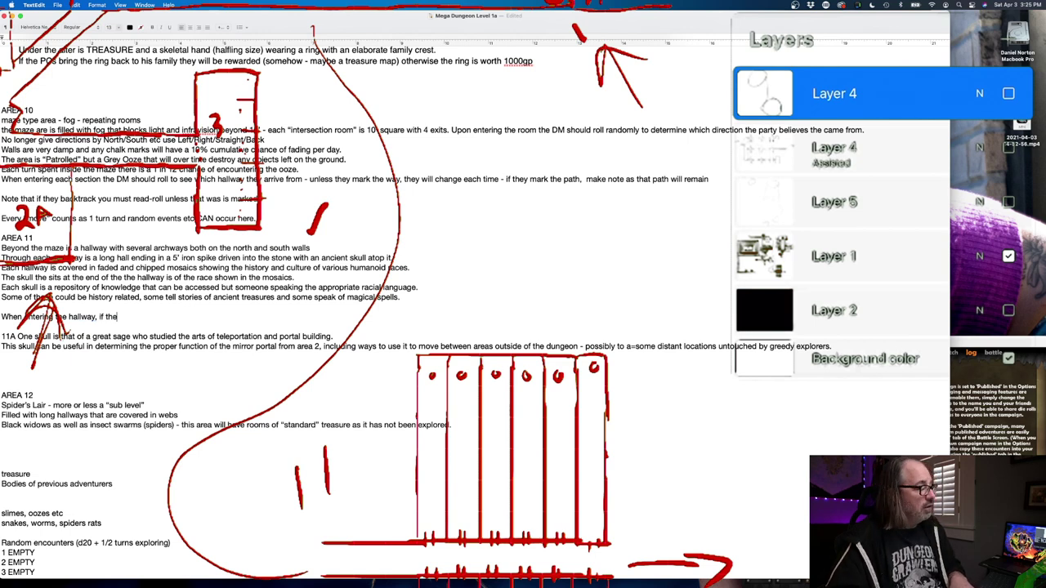
{"action": "type", "text": " race of the"}
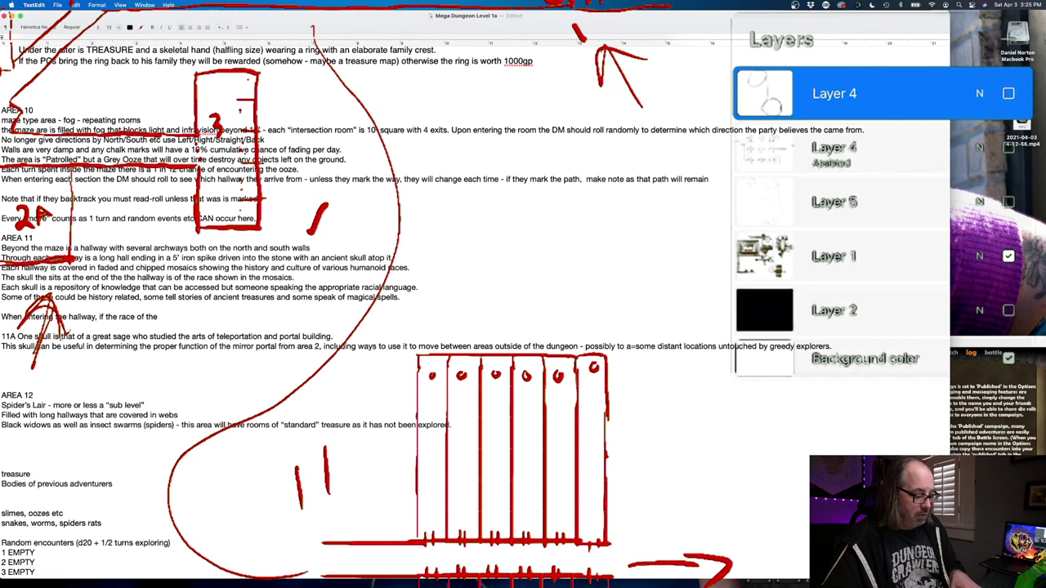
{"action": "type", "text": " skull is the same as t4he C"}
{"action": "key", "text": "BackSpace"}
{"action": "key", "text": "BackSpace"}
{"action": "key", "text": "BackSpace"}
{"action": "key", "text": "BackSpace"}
{"action": "key", "text": "BackSpace"}
{"action": "type", "text": "he C"}
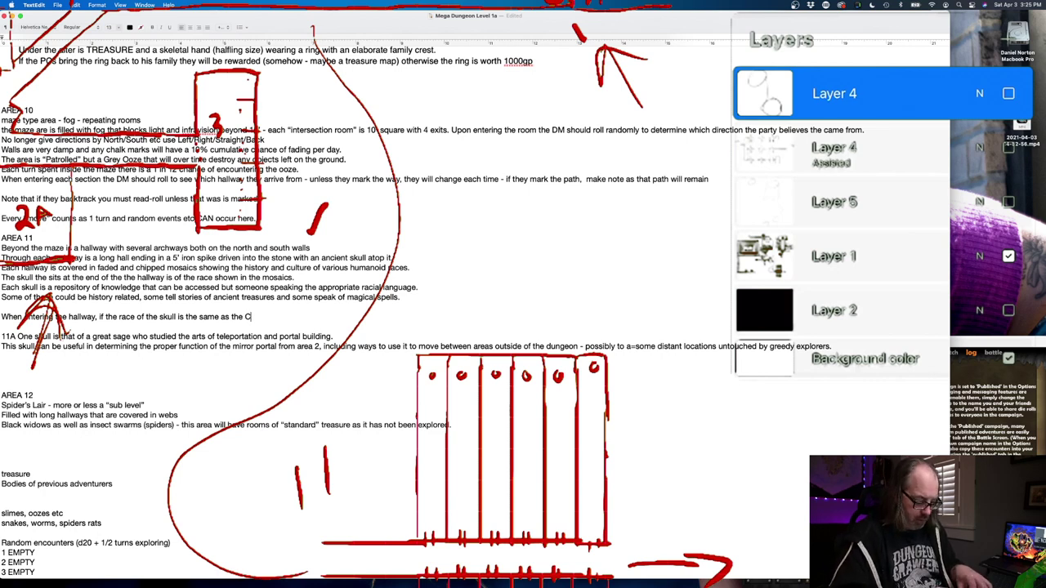
{"action": "key", "text": "BackSpace"}
{"action": "type", "text": "P"}
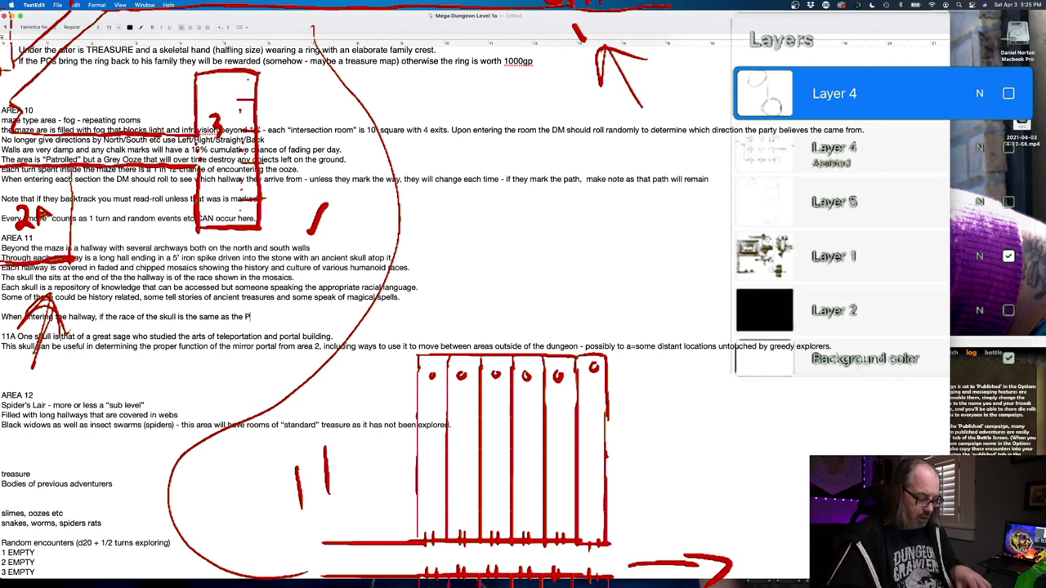
{"action": "type", "text": "C they m"}
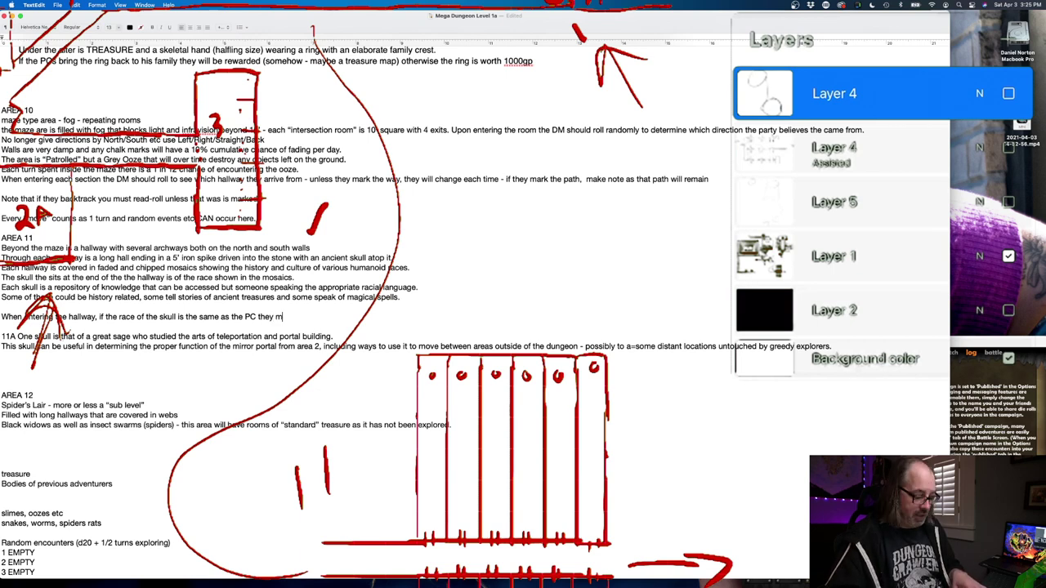
Step: Finish the hallway sentence with "must save vs spells or become trapped in the mosaic."
{"action": "type", "text": "ust save vs "}
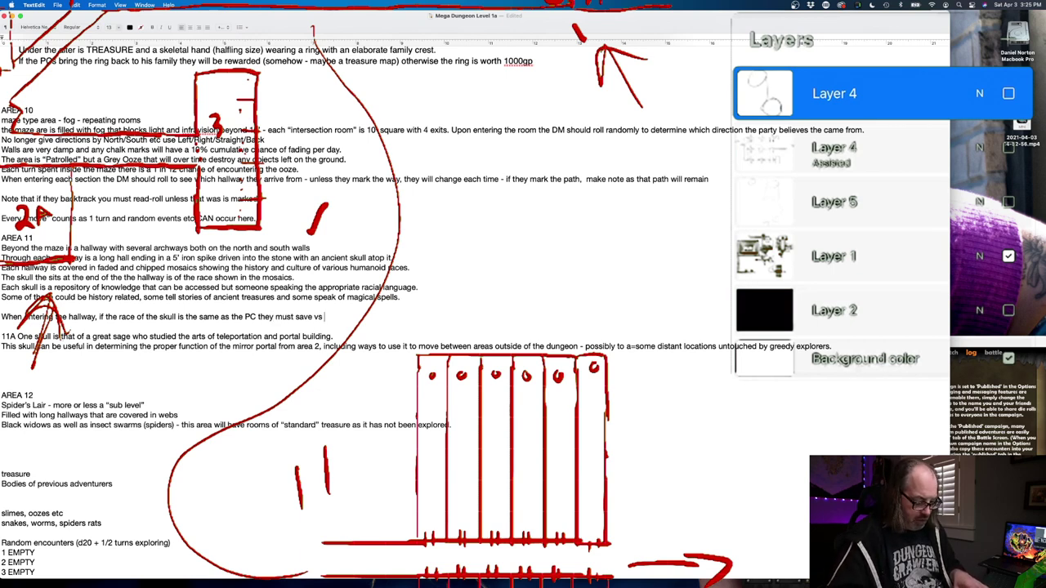
{"action": "type", "text": "spells of "}
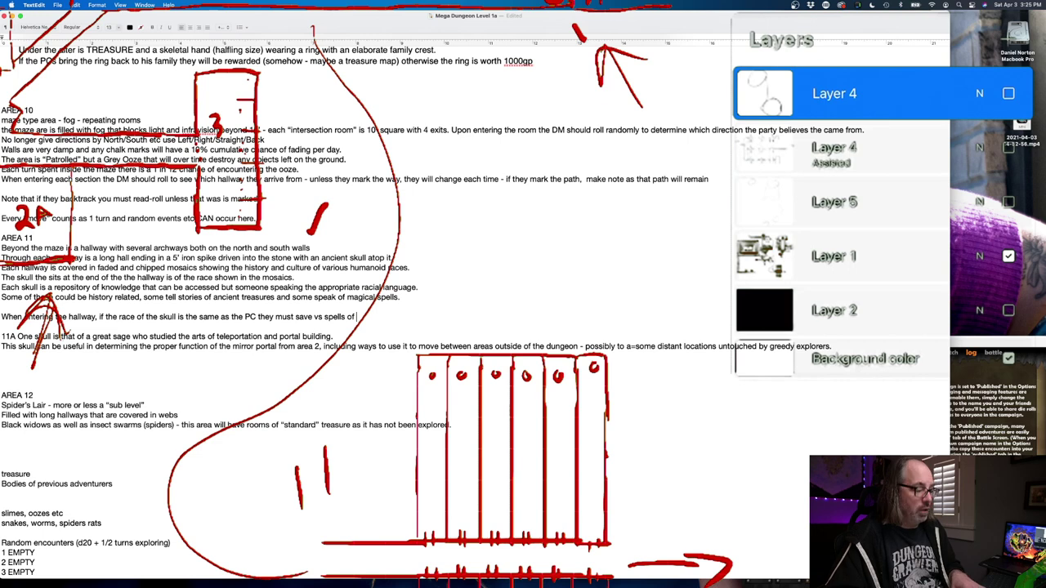
{"action": "key", "text": "BackSpace"}
{"action": "key", "text": "BackSpace"}
{"action": "type", "text": "r become ytraooed"}
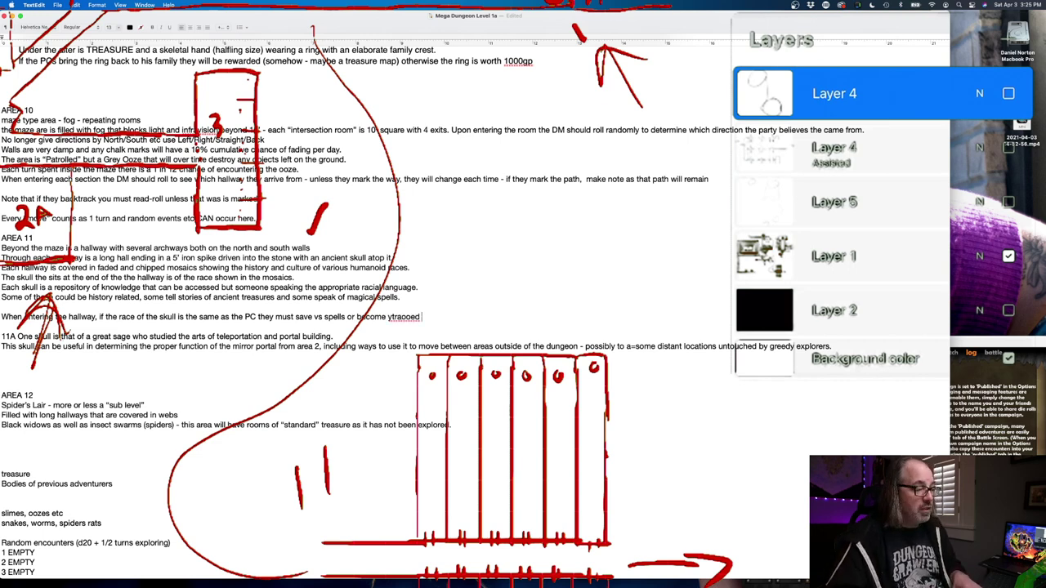
{"action": "key", "text": "BackSpace"}
{"action": "key", "text": "BackSpace"}
{"action": "key", "text": "BackSpace"}
{"action": "key", "text": "BackSpace"}
{"action": "key", "text": "BackSpace"}
{"action": "key", "text": "BackSpace"}
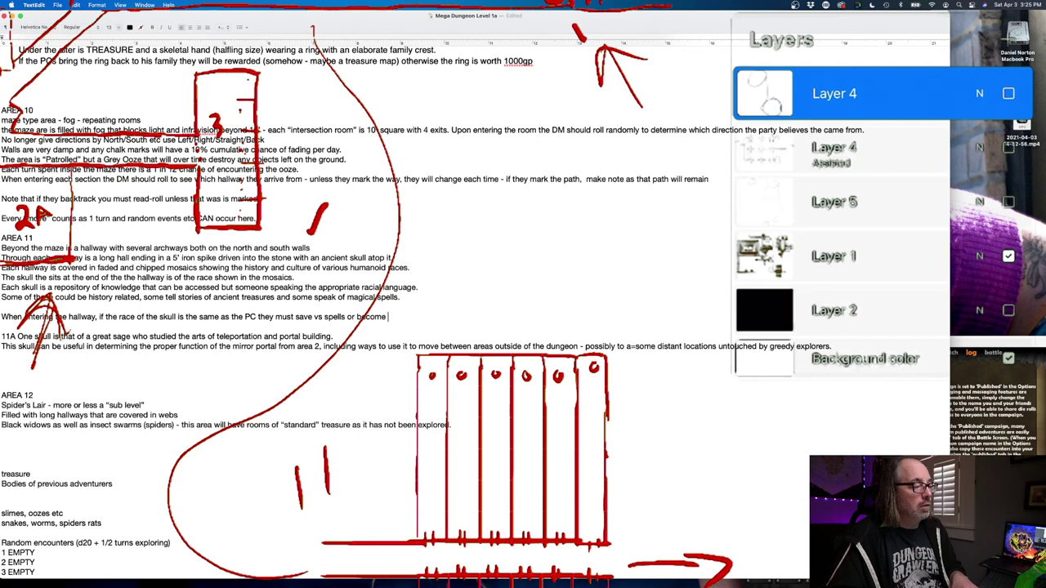
{"action": "key", "text": "BackSpace"}
{"action": "type", "text": "trapped in the mosaic "}
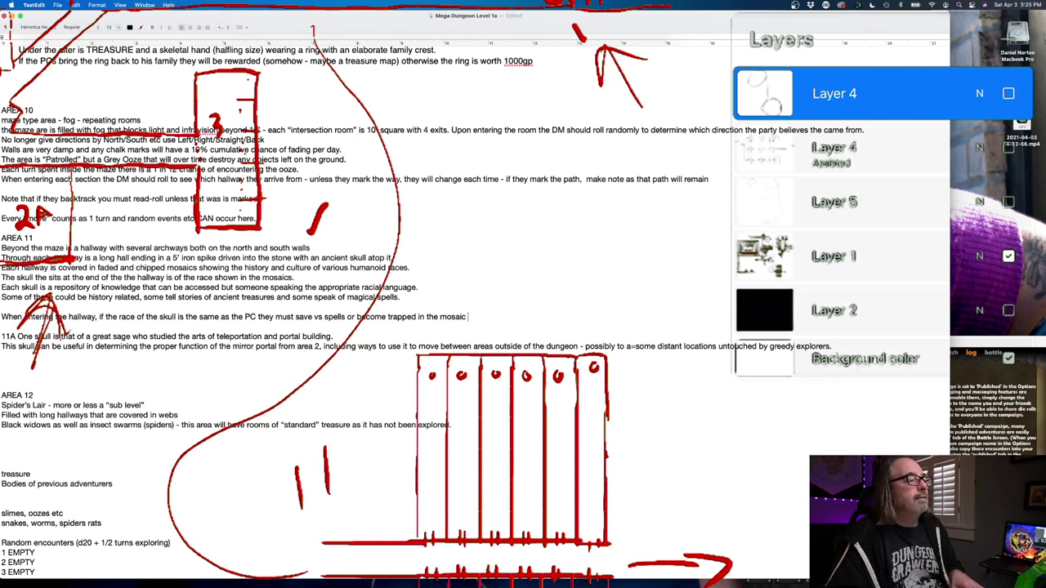
{"action": "type", "text": "."}
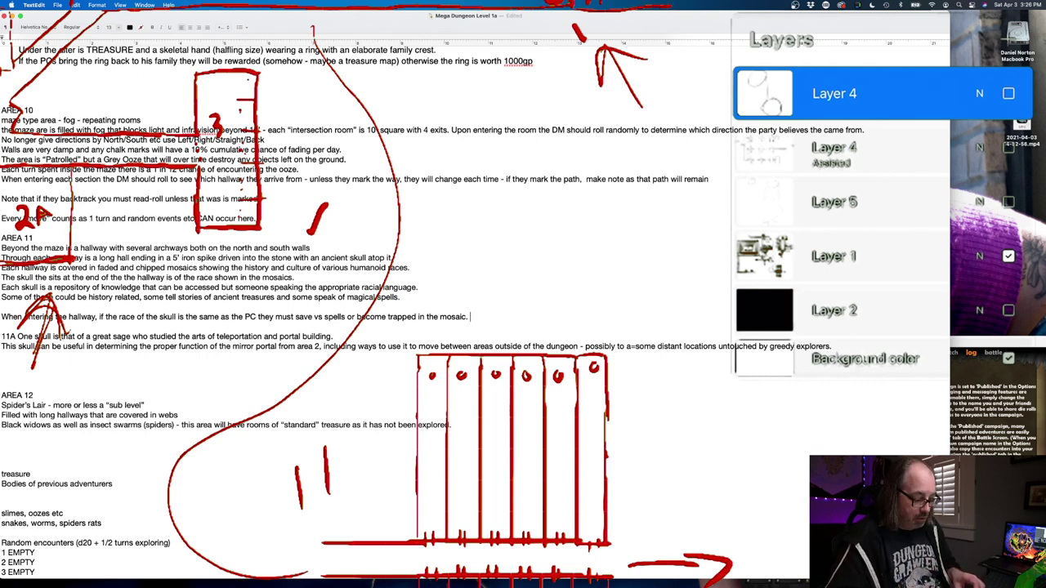
Step: Add the sentence "Create as Magic Jar spell." after the mosaic trap sentence
{"action": "type", "text": "At"}
{"action": "key", "text": "BackSpace"}
{"action": "key", "text": "BackSpace"}
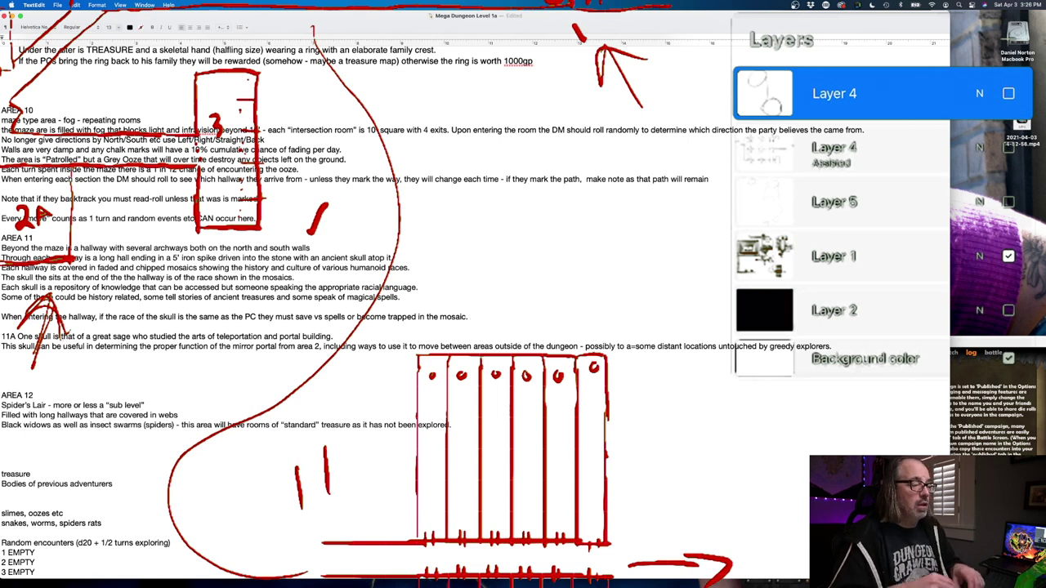
{"action": "key", "text": "BackSpace"}
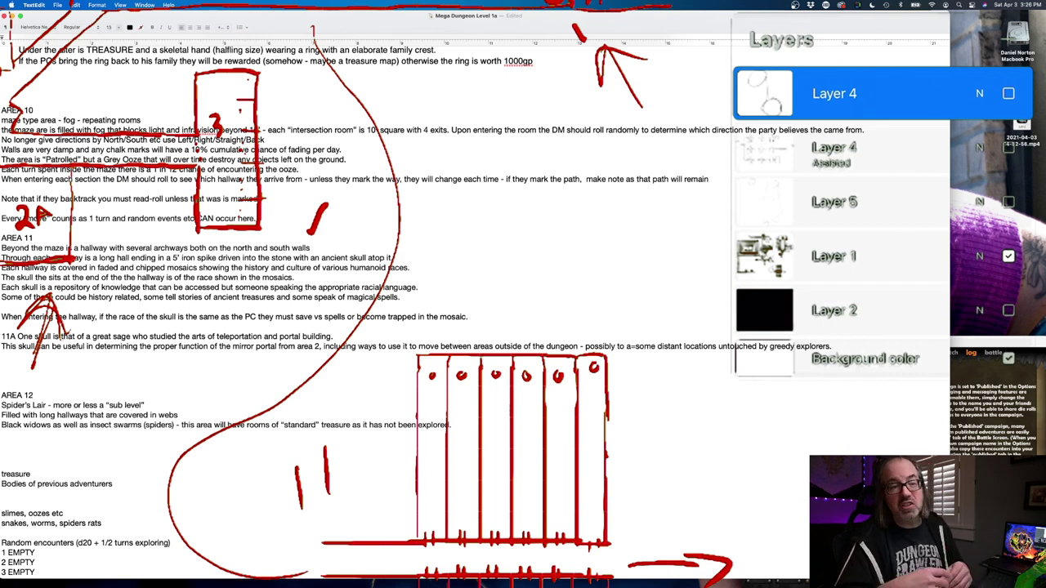
{"action": "type", "text": "Create as Magic Jar spell. "}
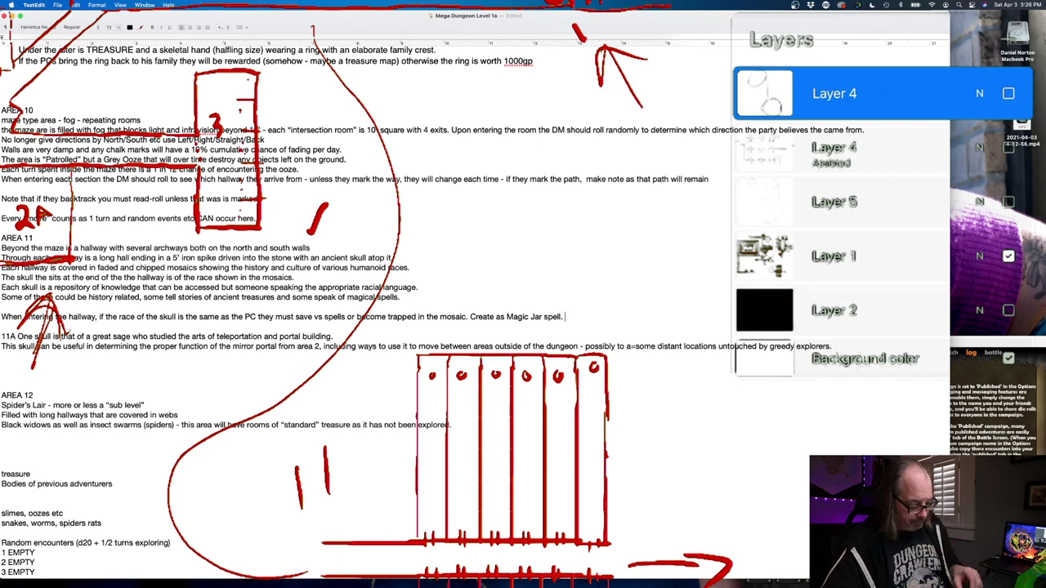
Step: Begin the next sentence with "An ancient person of that race will take over their"
{"action": "type", "text": "A"}
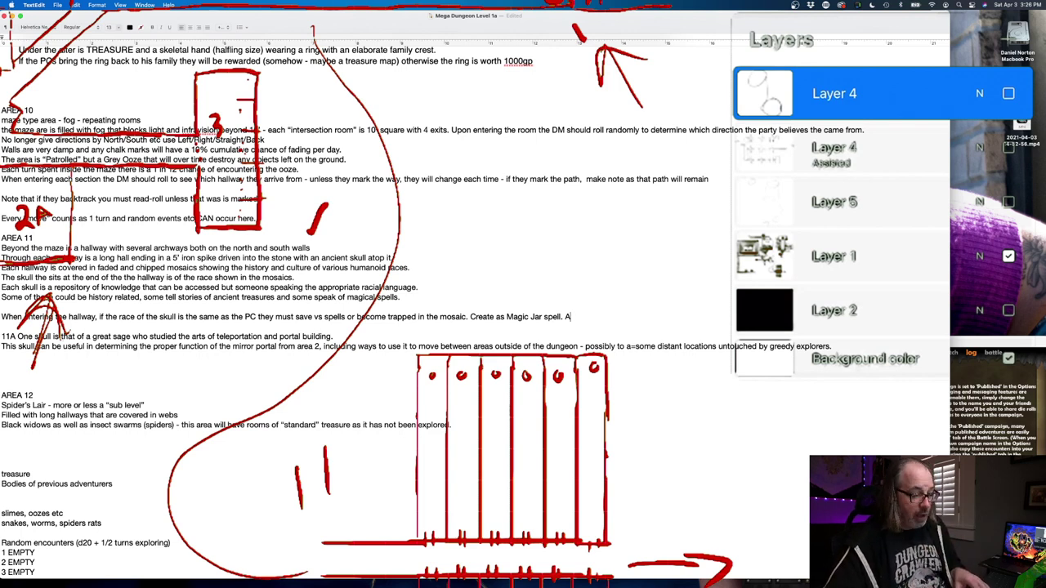
{"action": "type", "text": "n ancient"}
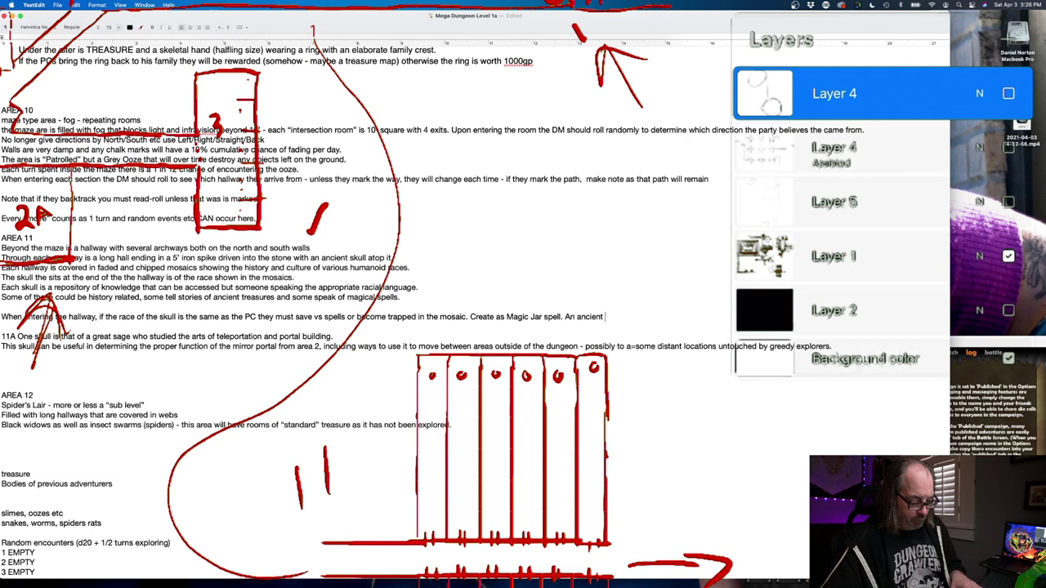
{"action": "type", "text": "person or"}
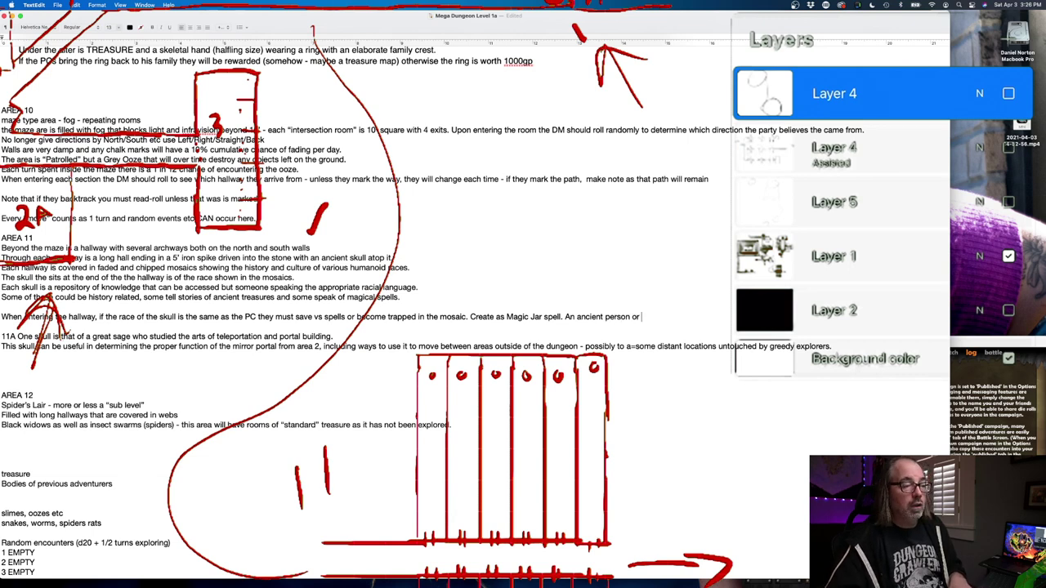
{"action": "type", "text": " t"}
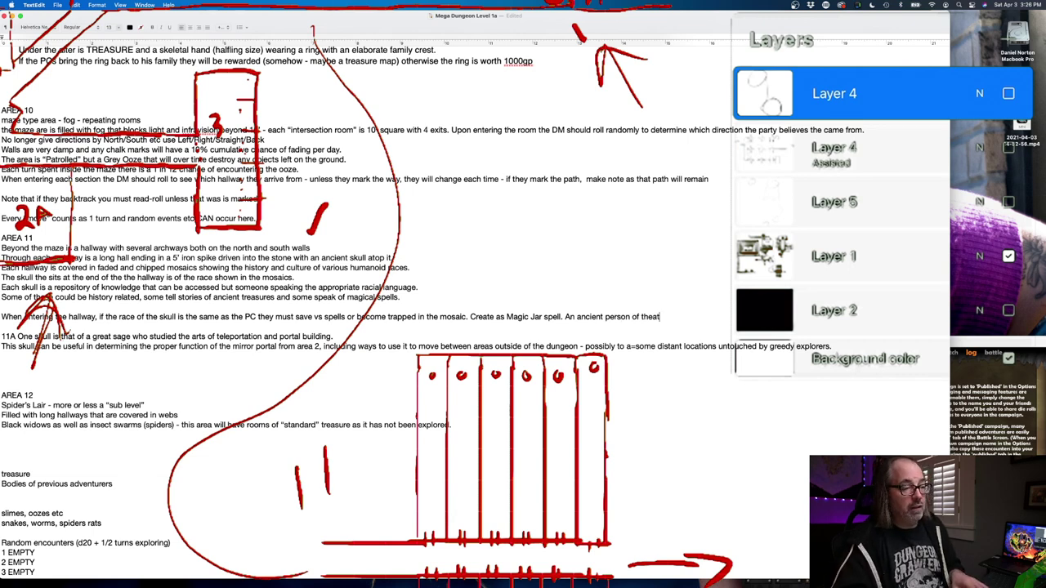
{"action": "type", "text": "hat ra"}
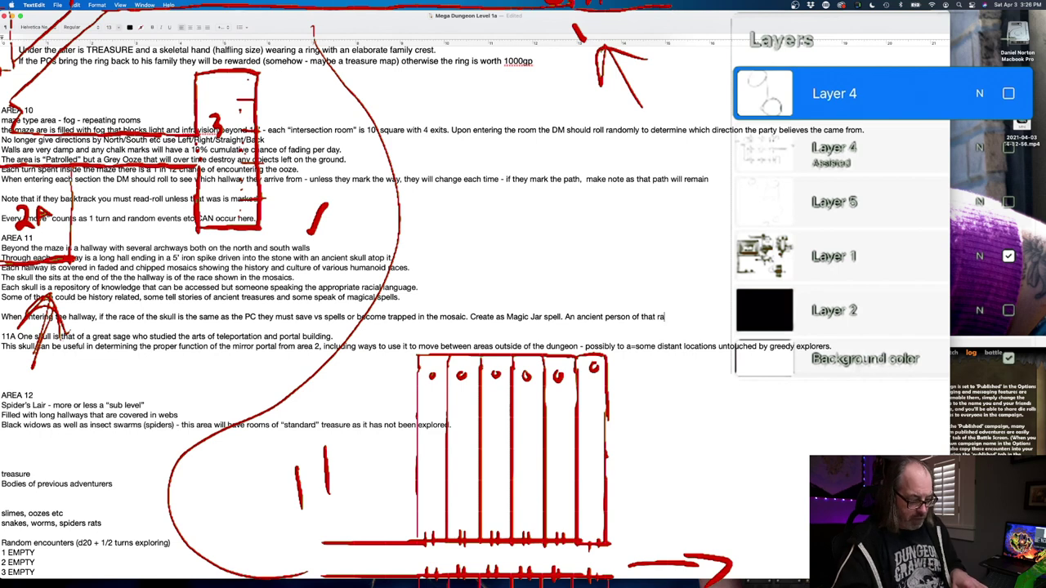
{"action": "type", "text": "ce will take o"}
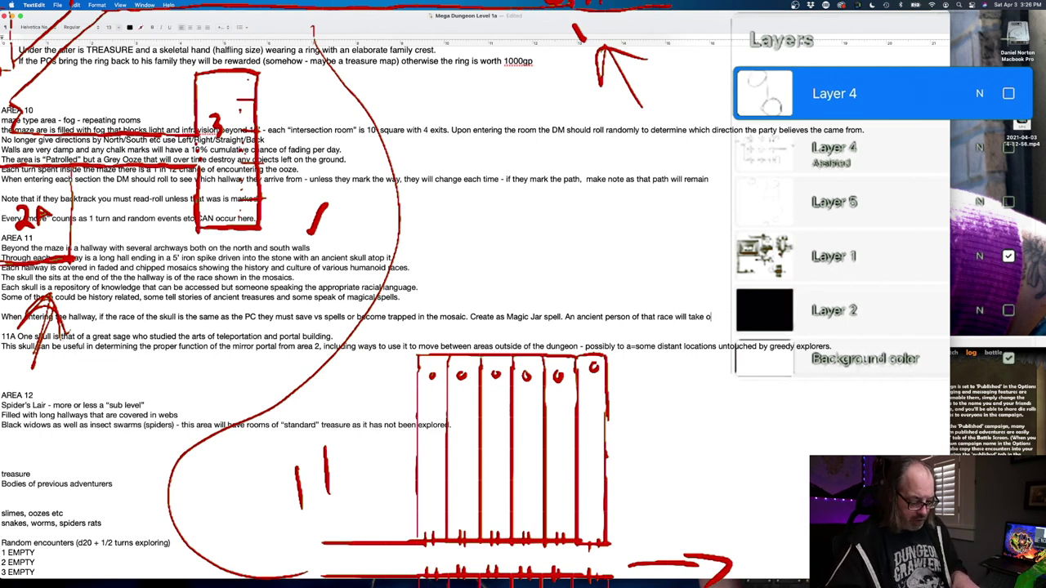
{"action": "type", "text": "ver thei"}
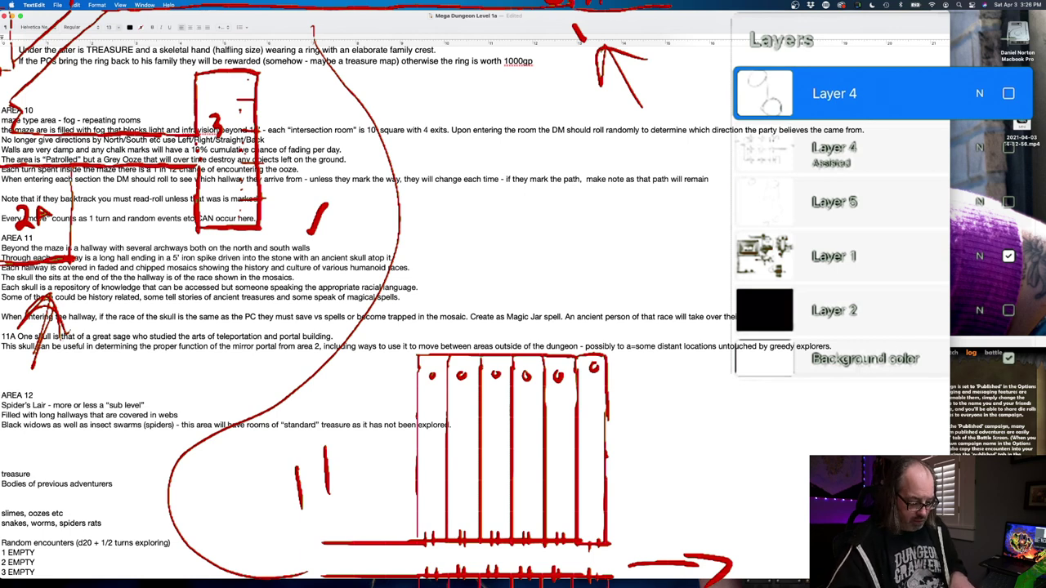
Step: Continue the possession sentence in the mosaic trap paragraph with "should be treated as an NPC"
{"action": "type", "text": " should be"}
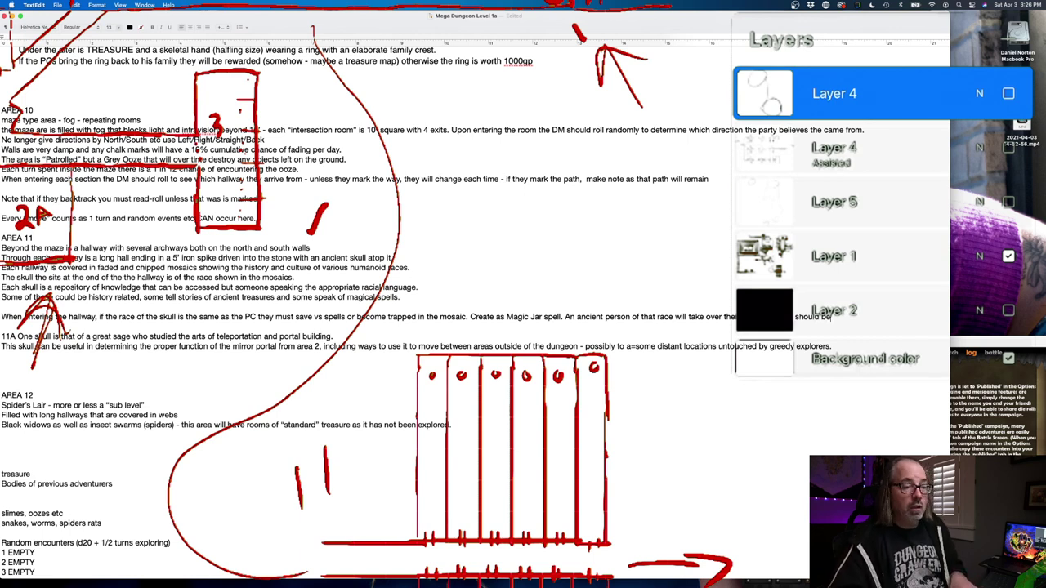
{"action": "type", "text": " treated as"}
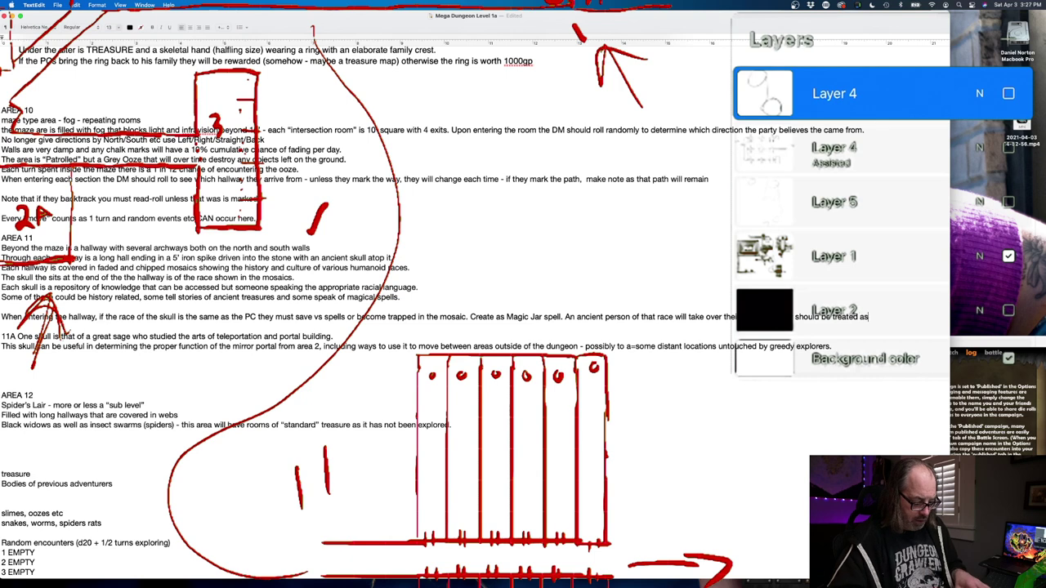
{"action": "type", "text": " an NPX"}
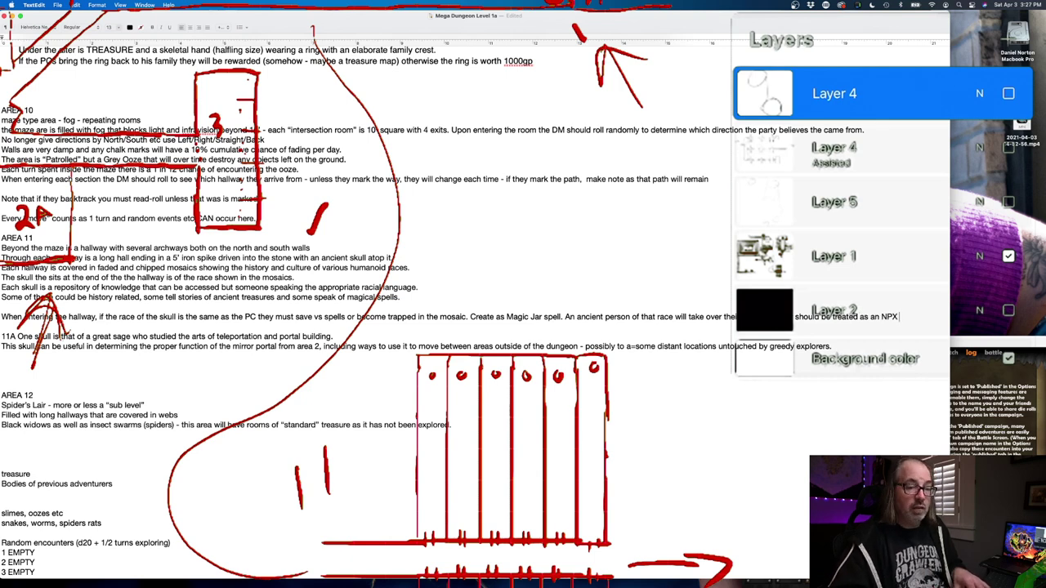
{"action": "key", "text": "BackSpace"}
{"action": "type", "text": "C "}
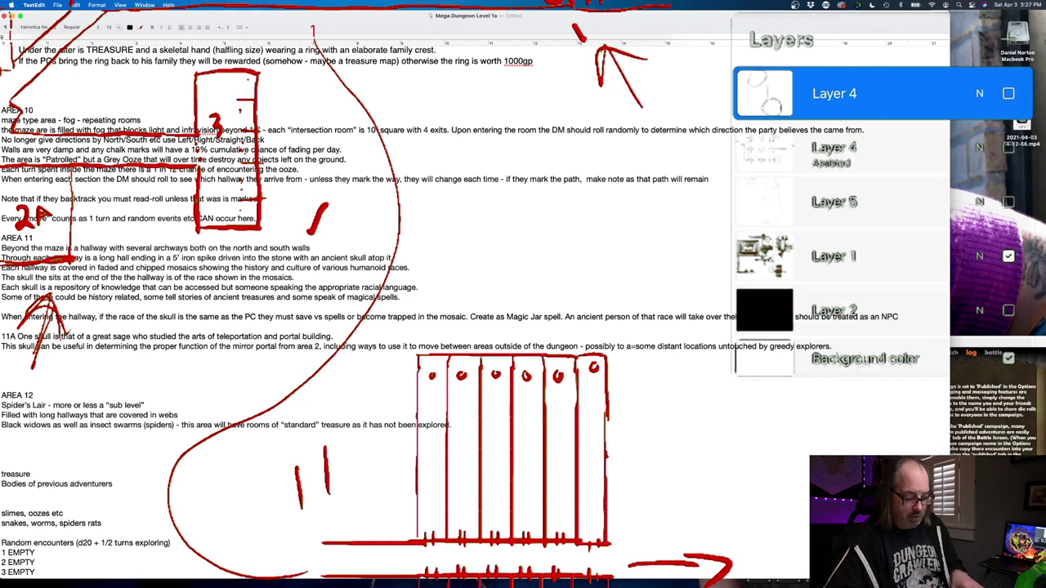
{"action": "type", "text": "unle"}
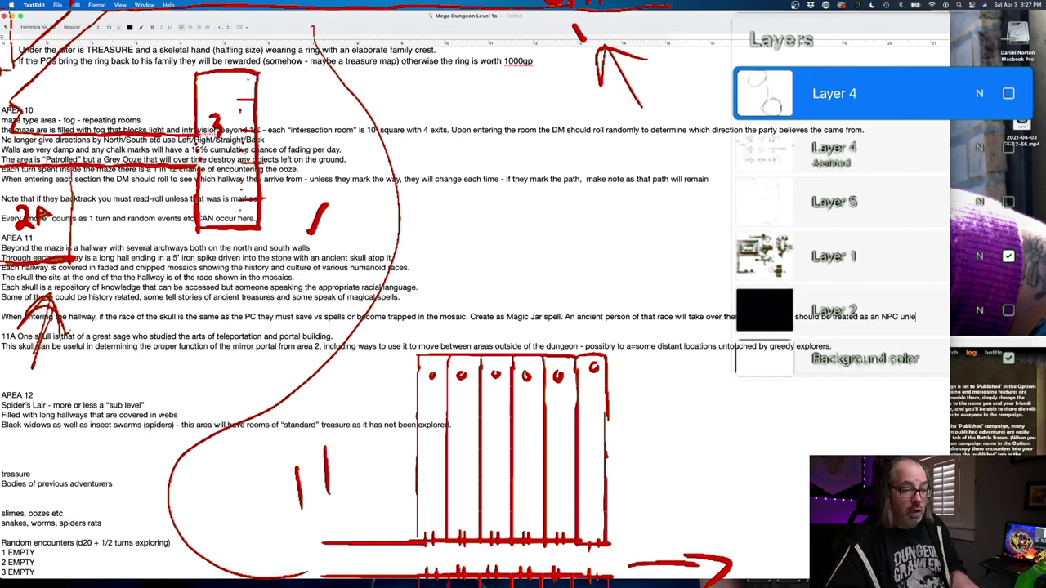
{"action": "type", "text": "ss the pa"}
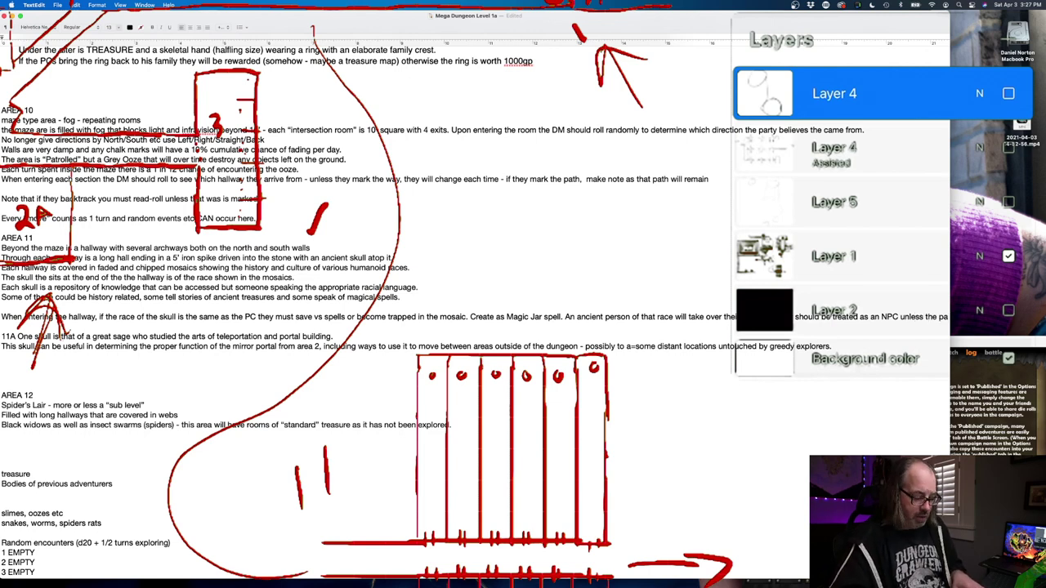
{"action": "key", "text": "BackSpace"}
{"action": "key", "text": "BackSpace"}
{"action": "key", "text": "BackSpace"}
{"action": "key", "text": "BackSpace"}
{"action": "key", "text": "BackSpace"}
{"action": "key", "text": "BackSpace"}
{"action": "key", "text": "BackSpace"}
{"action": "key", "text": "BackSpace"}
{"action": "key", "text": "BackSpace"}
{"action": "key", "text": "BackSpace"}
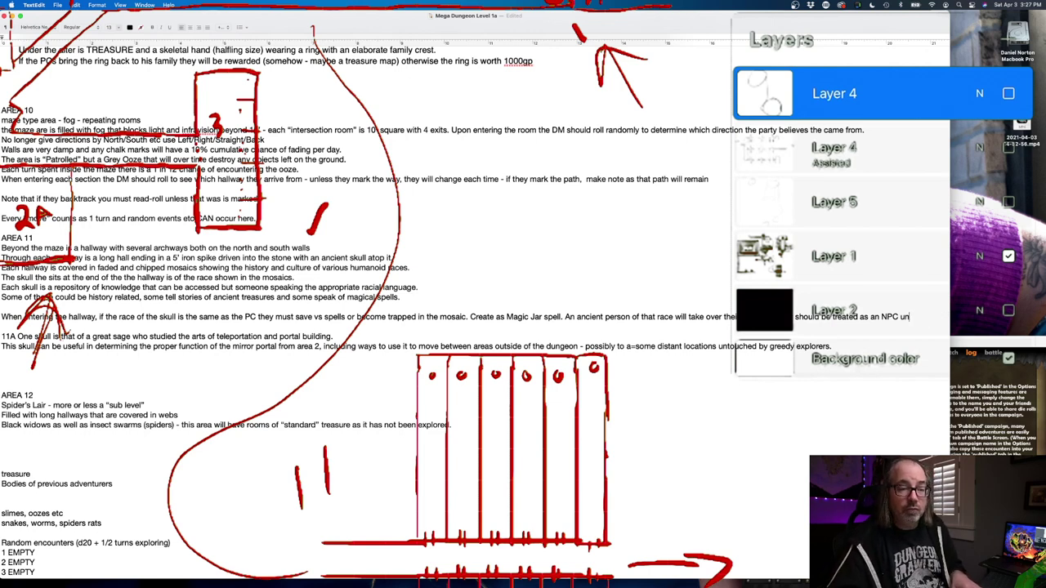
Step: Continue the NPC sentence with "until the party can convince the new occupant of their friends body to release them"
{"action": "type", "text": "til the par"}
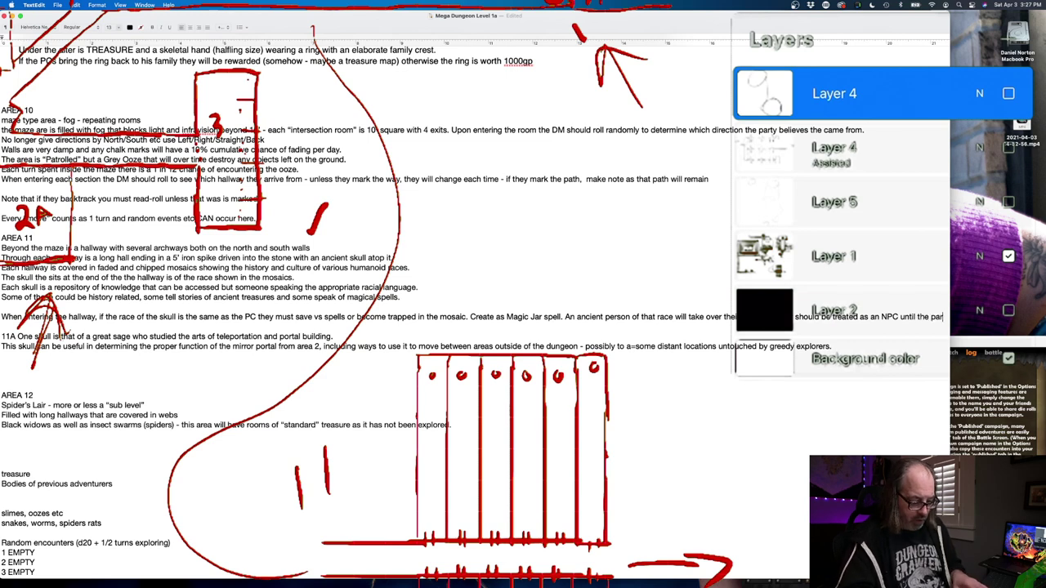
{"action": "type", "text": "ty can conv"}
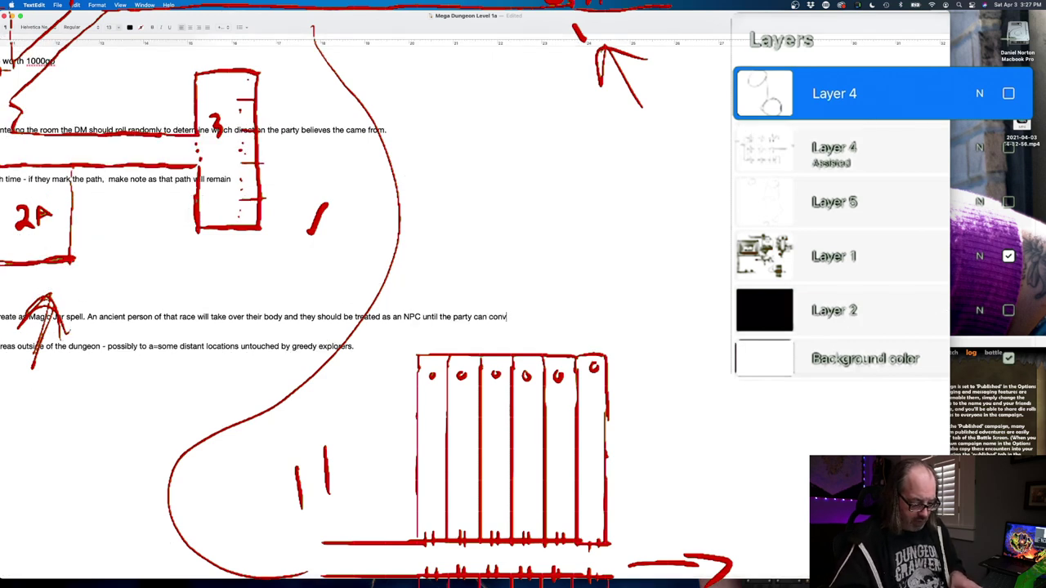
{"action": "type", "text": "ince the "}
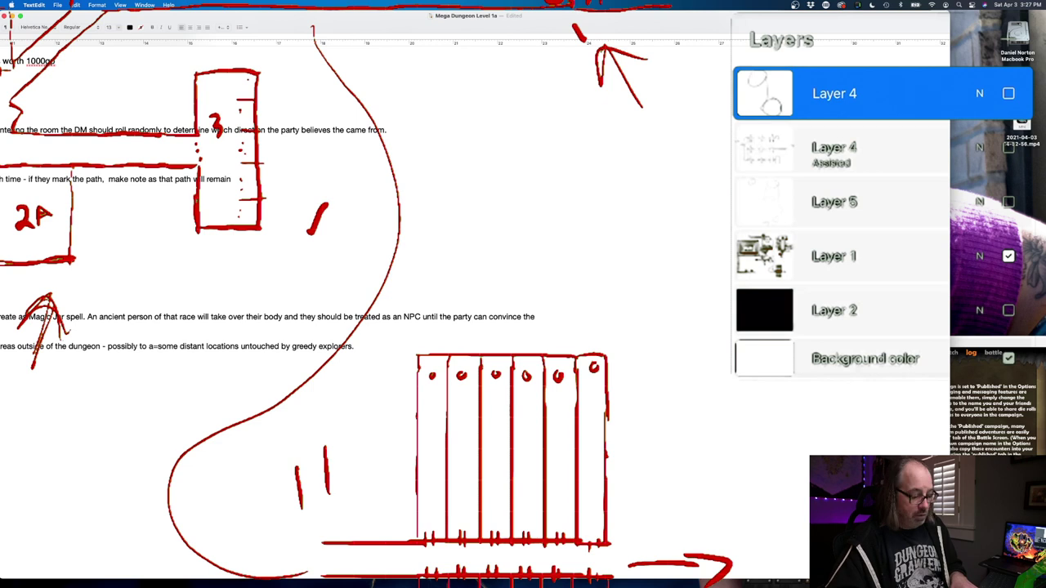
{"action": "type", "text": "new occupant"}
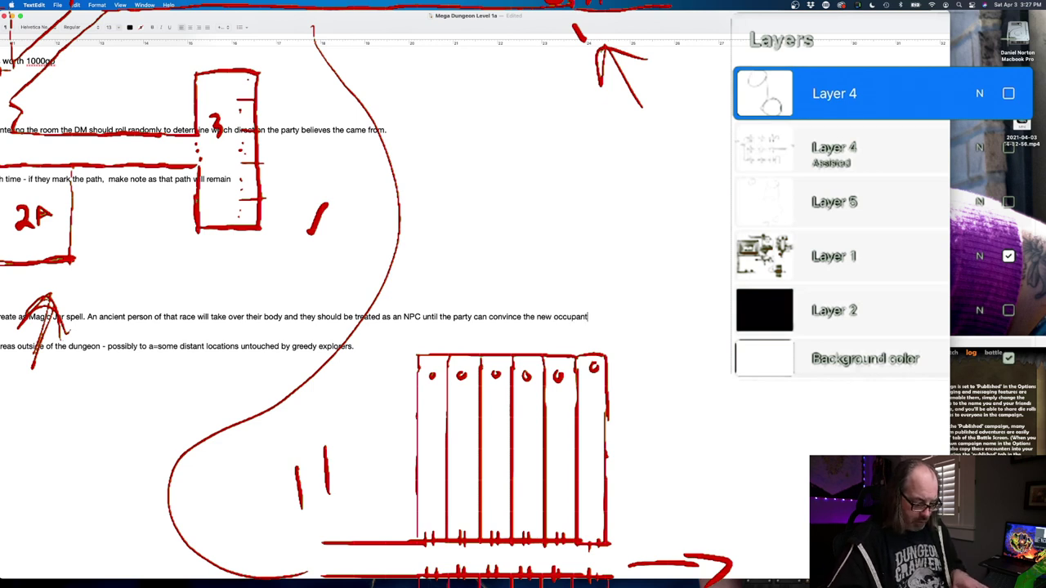
{"action": "type", "text": " of their "}
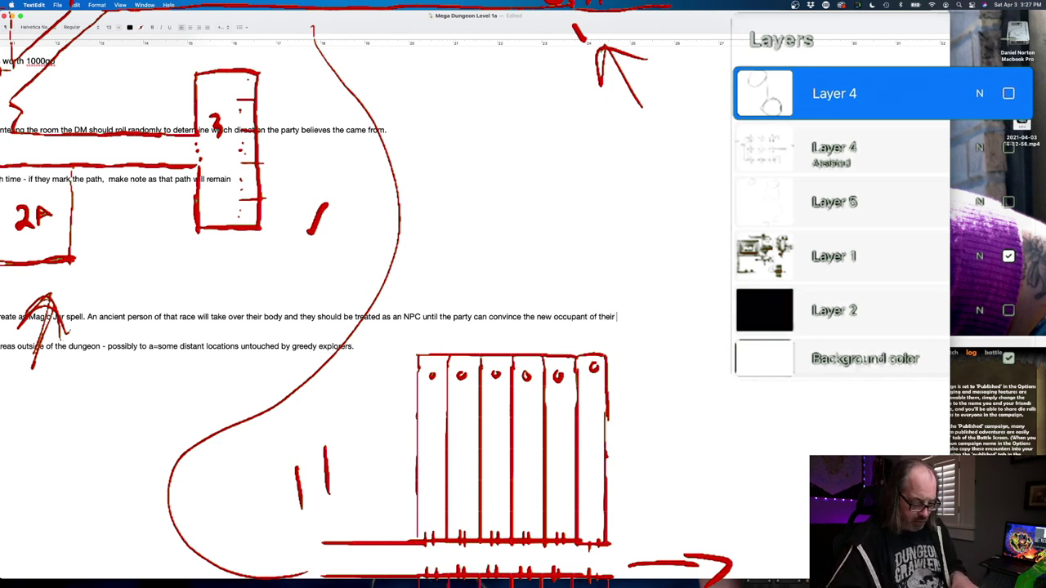
{"action": "type", "text": "friends b"}
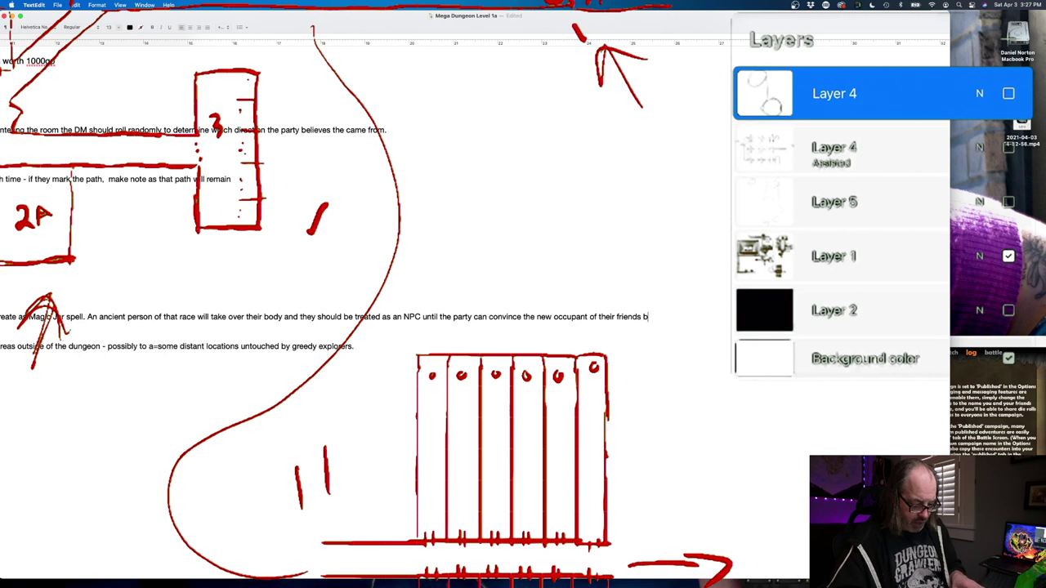
{"action": "type", "text": "ody to "}
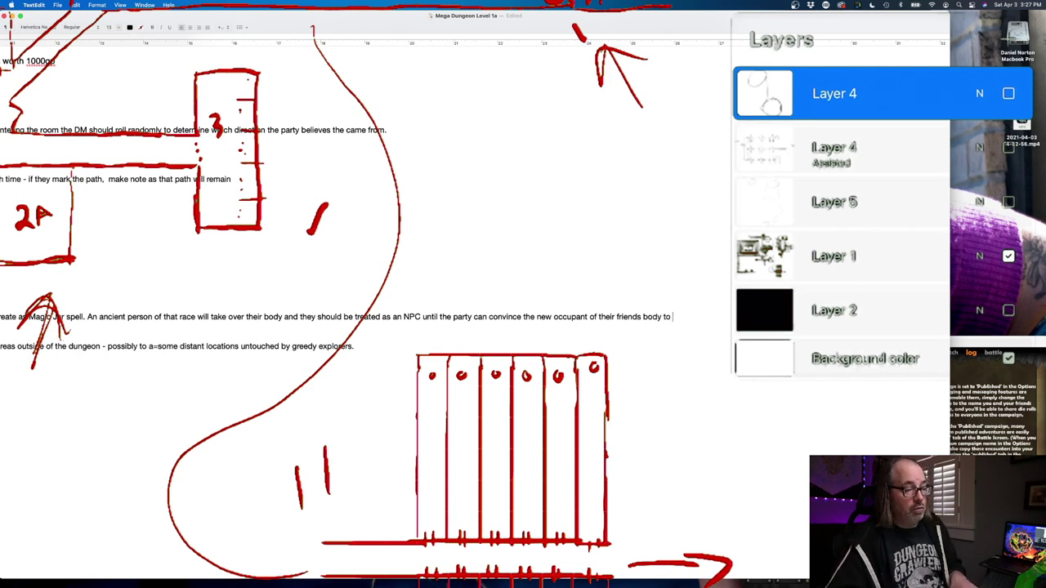
{"action": "type", "text": "release them"}
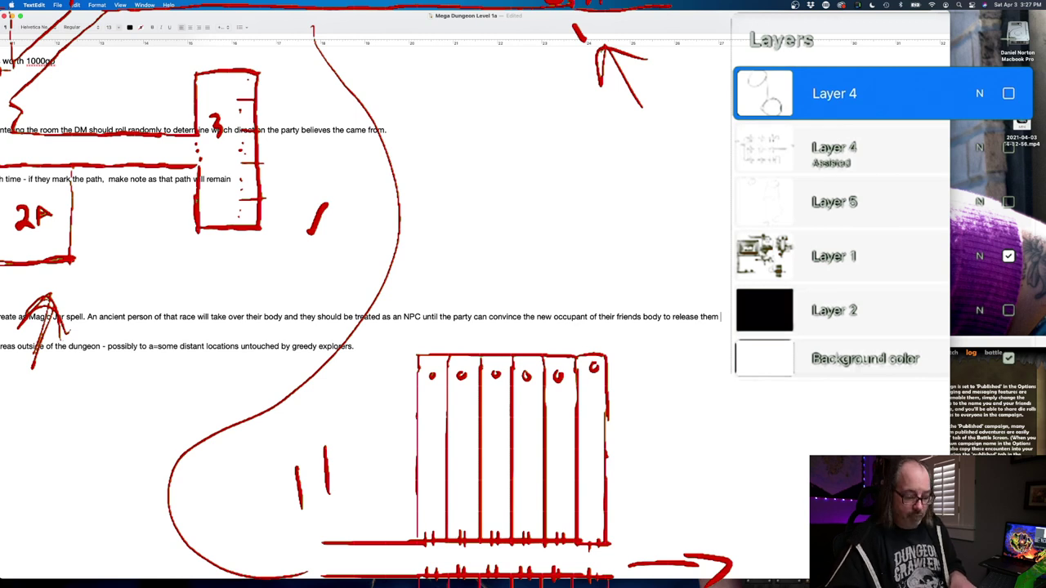
Step: Add "- this typically requires some sort of quest" after "release them"
{"action": "type", "text": " - this"}
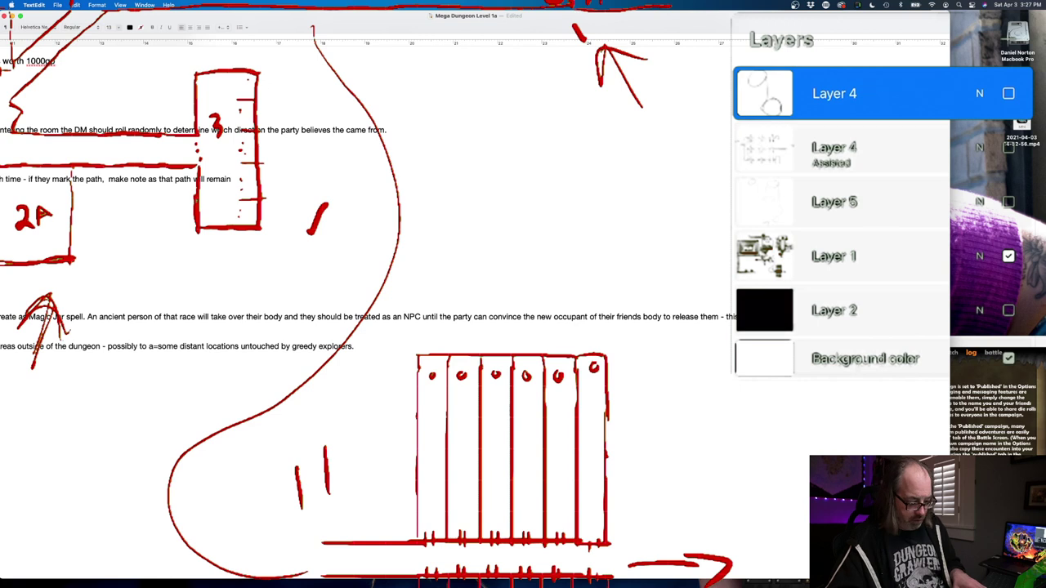
{"action": "type", "text": "es a"}
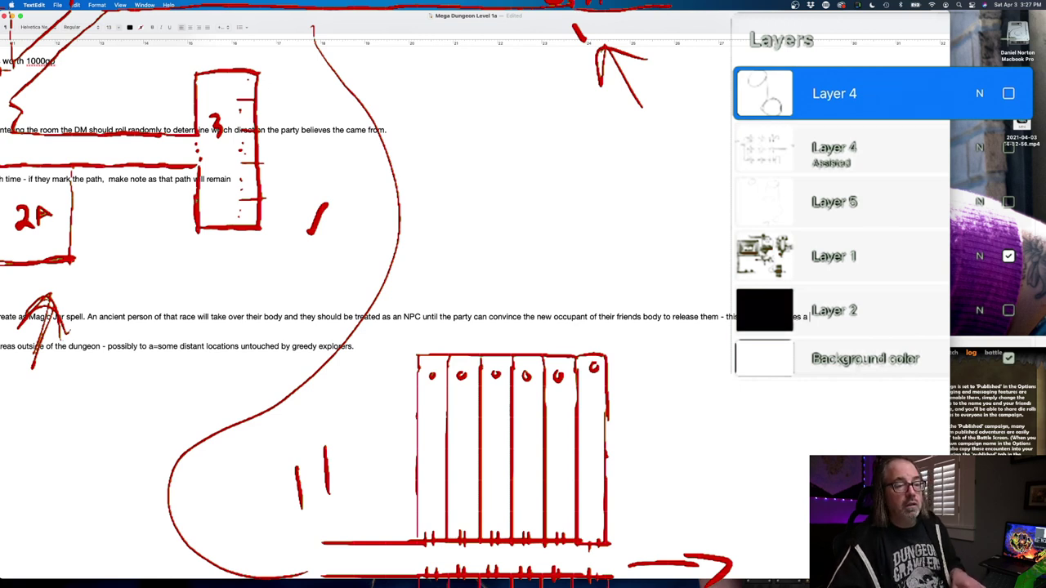
{"action": "key", "text": "BackSpace"}
{"action": "type", "text": "some sort "}
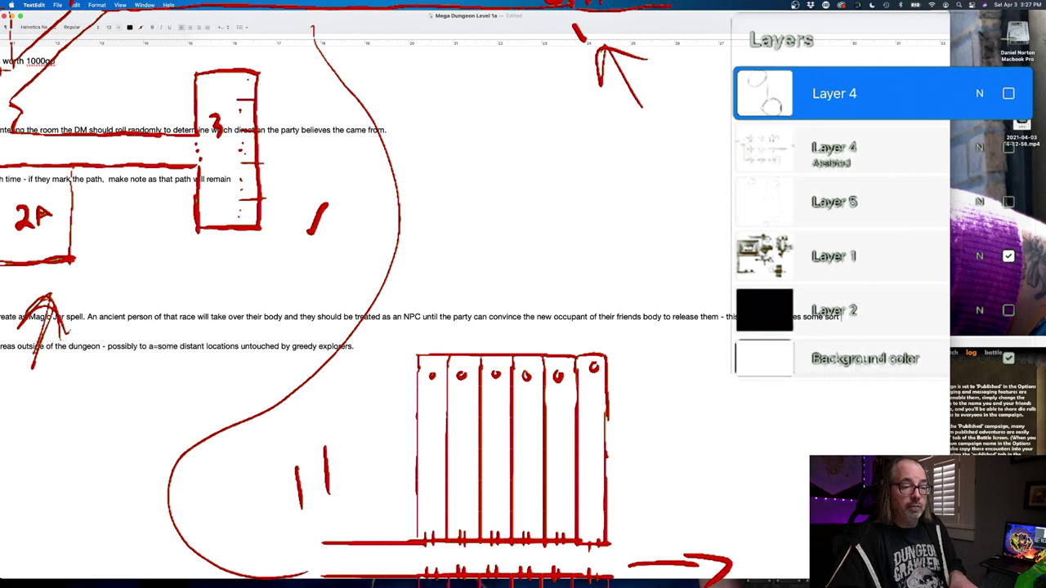
{"action": "type", "text": "of"}
{"action": "type", "text": " quest"}
Step: Continue after "quest" with ".. roll a random treasure map and the treasure at the end is the thing the"
{"action": "type", "text": ".. roll"}
{"action": "type", "text": " a random"}
{"action": "type", "text": " treasure map a"}
{"action": "type", "text": "nd "}
{"action": "type", "text": "the "}
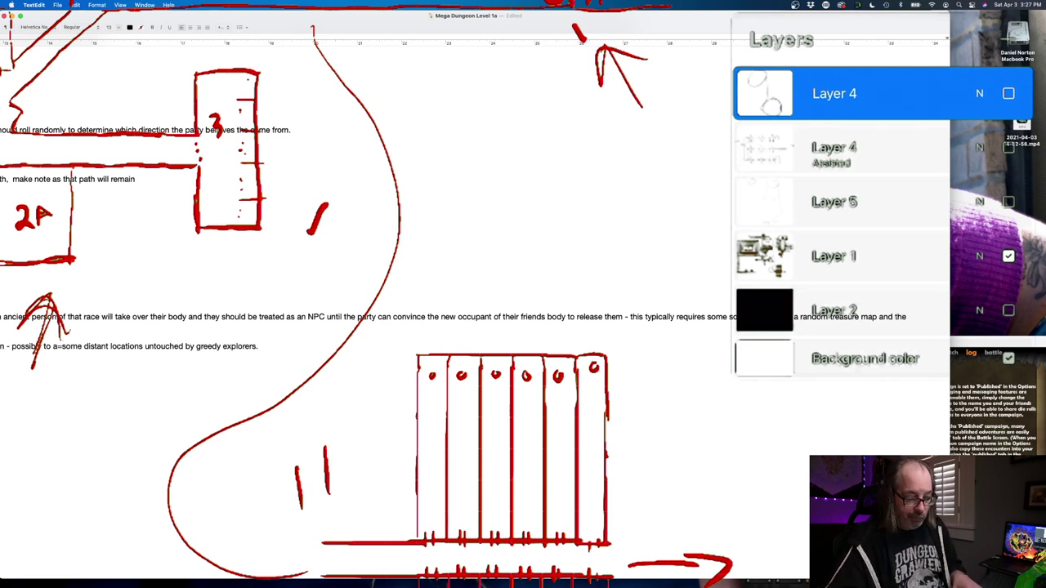
{"action": "type", "text": "treasur"}
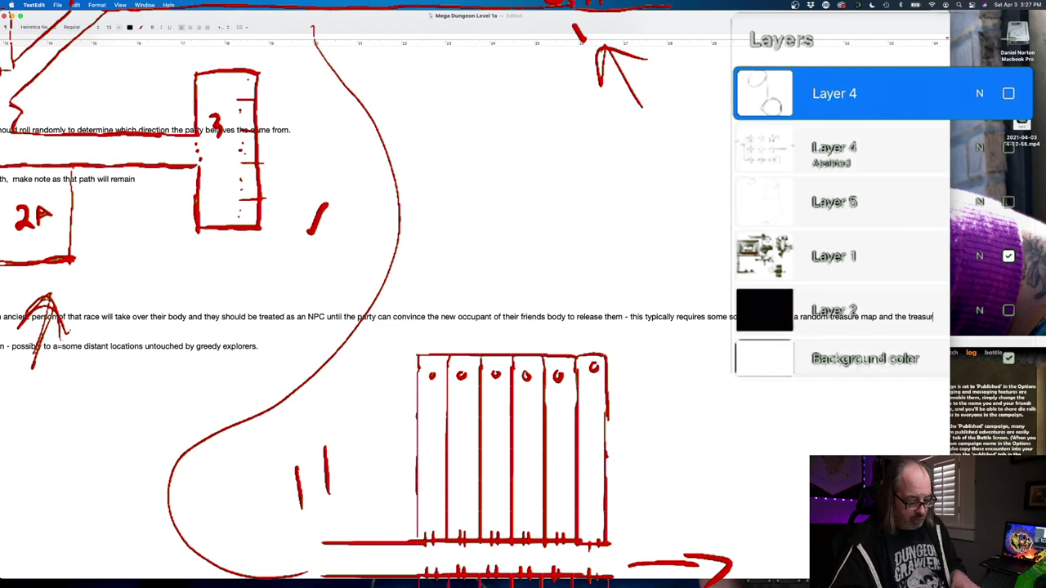
{"action": "type", "text": "e at the end i"}
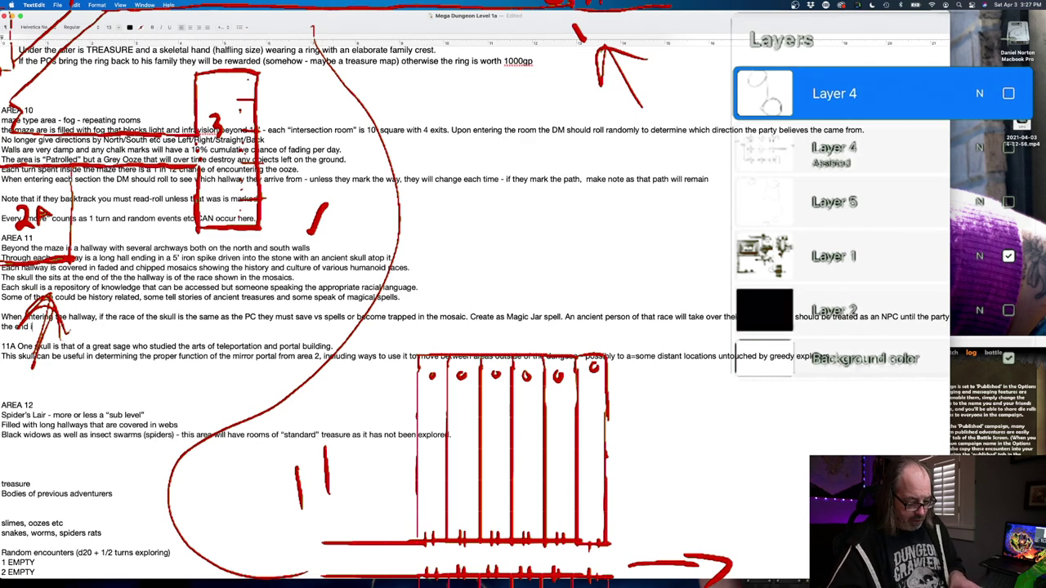
{"action": "type", "text": "s the thing the "}
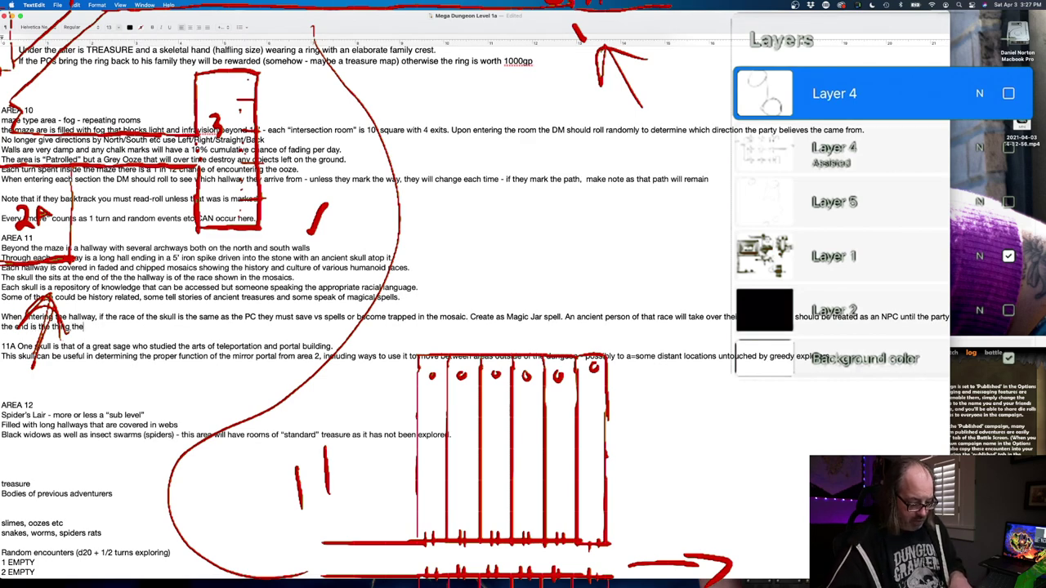
{"action": "type", "text": "passing spir"}
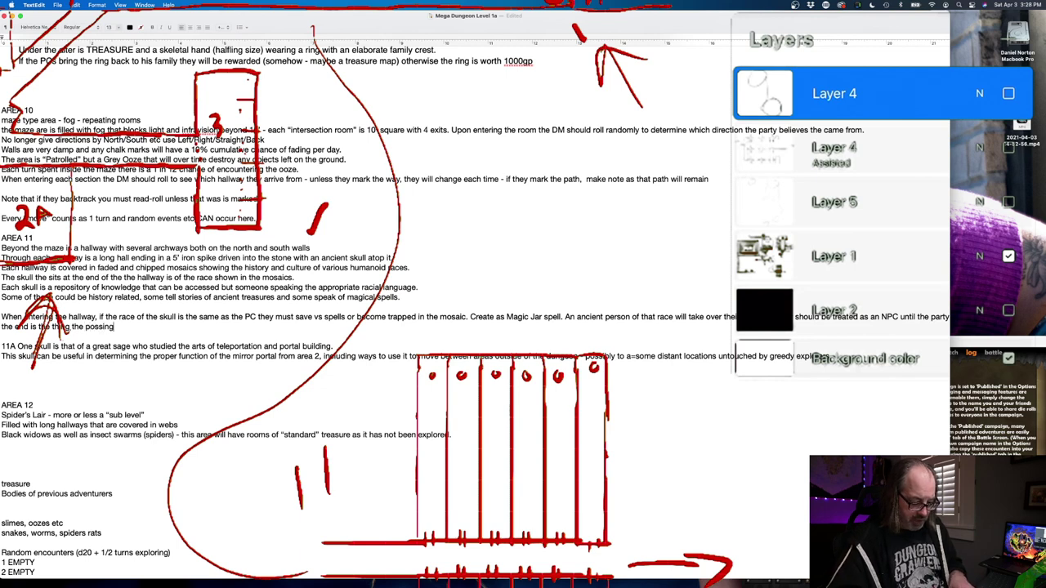
{"action": "type", "text": "t wants"}
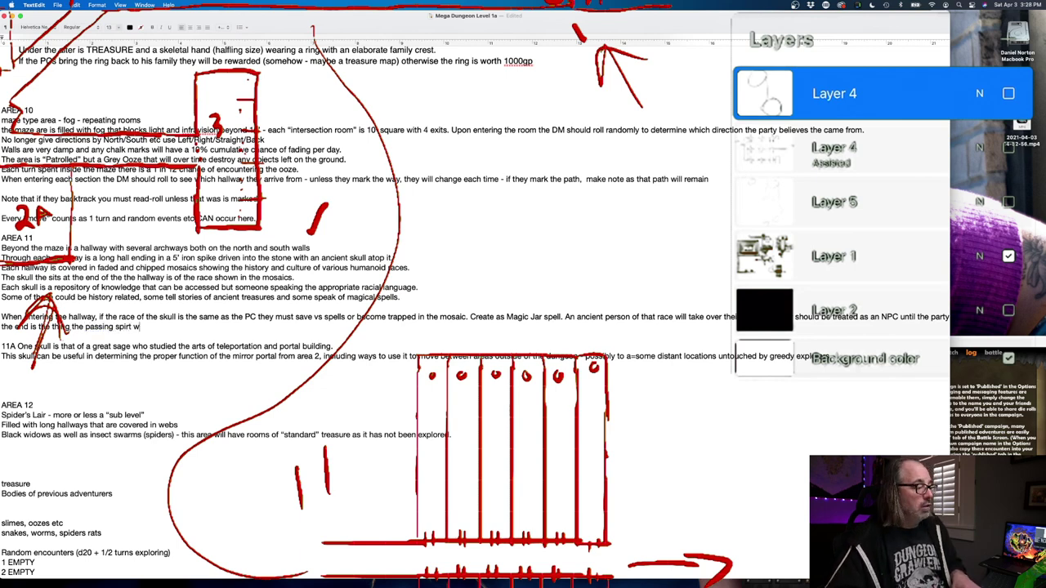
{"action": "key", "text": "BackSpace"}
{"action": "key", "text": "BackSpace"}
{"action": "key", "text": "BackSpace"}
{"action": "key", "text": "BackSpace"}
{"action": "key", "text": "BackSpace"}
{"action": "key", "text": "BackSpace"}
{"action": "key", "text": "BackSpace"}
{"action": "key", "text": "BackSpace"}
{"action": "key", "text": "BackSpace"}
{"action": "type", "text": "rit."}
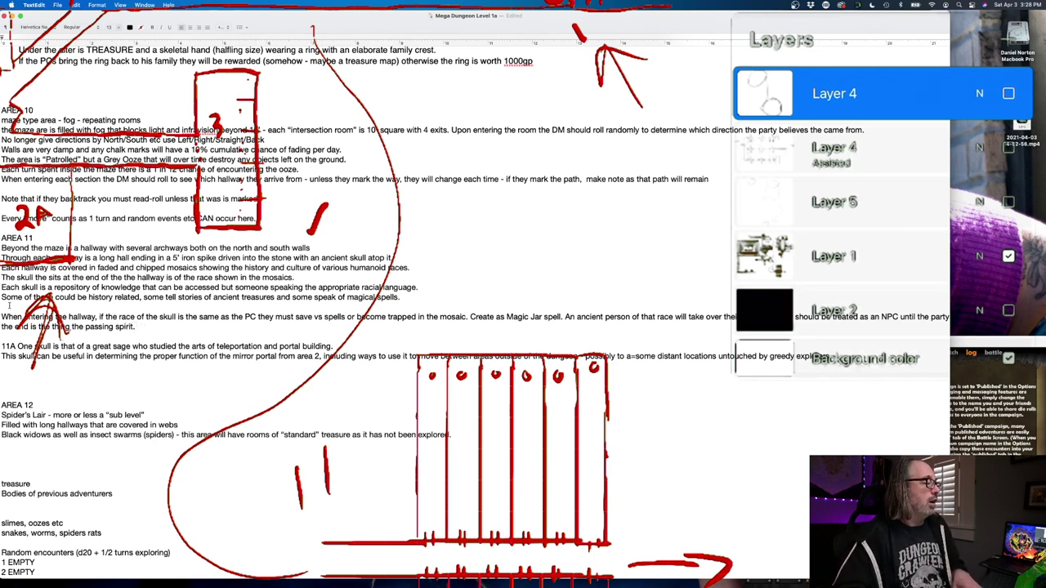
{"action": "key", "text": "BackSpace"}
{"action": "key", "text": "BackSpace"}
{"action": "key", "text": "BackSpace"}
{"action": "key", "text": "BackSpace"}
{"action": "key", "text": "BackSpace"}
{"action": "key", "text": "BackSpace"}
{"action": "key", "text": "BackSpace"}
{"action": "key", "text": "BackSpace"}
{"action": "key", "text": "BackSpace"}
{"action": "key", "text": "BackSpace"}
{"action": "key", "text": "BackSpace"}
{"action": "key", "text": "BackSpace"}
{"action": "key", "text": "BackSpace"}
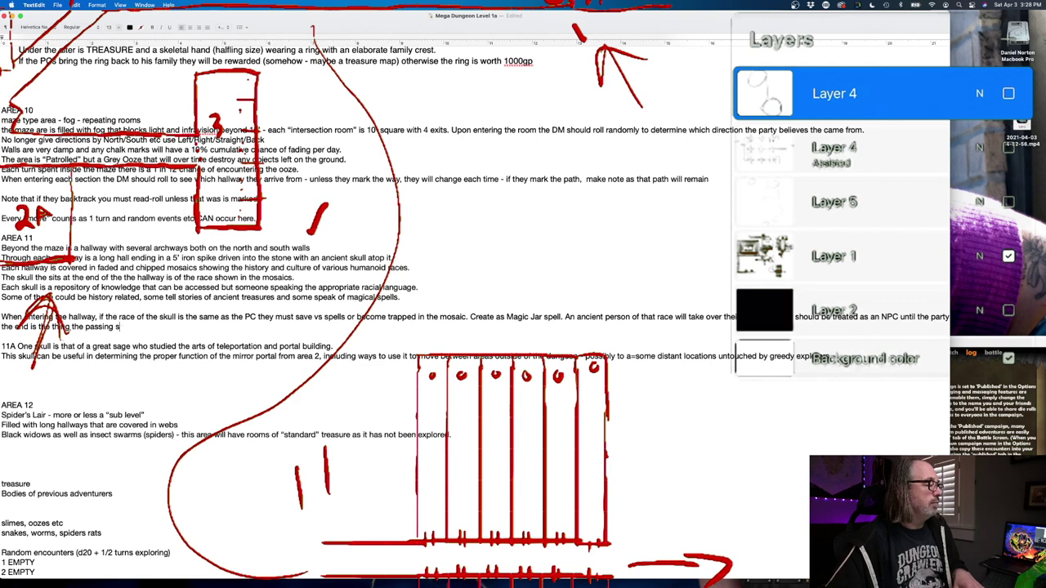
{"action": "key", "text": "BackSpace"}
Step: Finish the treasure map sentence with "possessing spirt wants."
{"action": "type", "text": "o"}
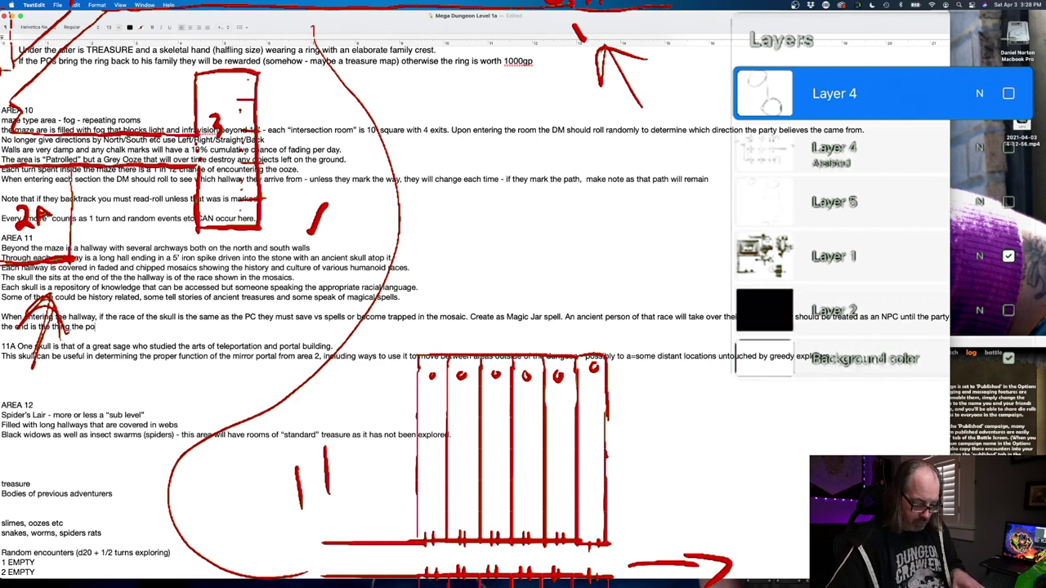
{"action": "type", "text": "ssessing sp"}
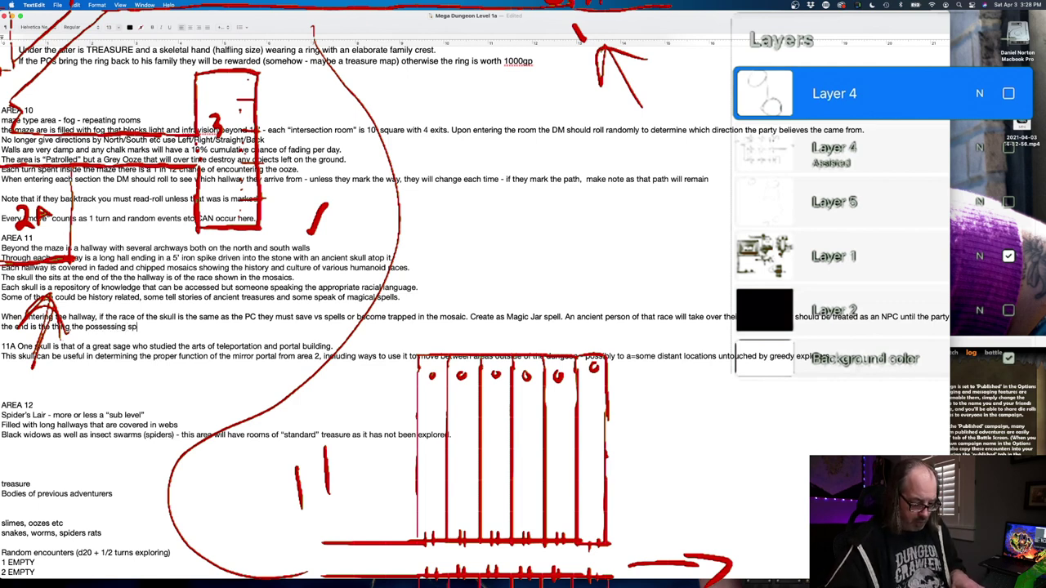
{"action": "type", "text": "irt wants."}
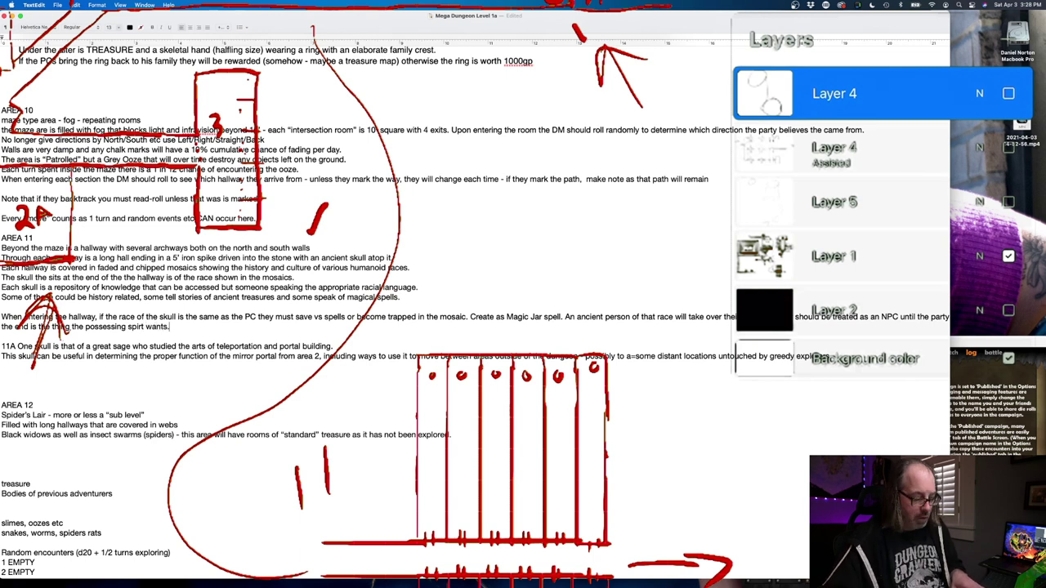
Step: Break the trap paragraph before "Create as Magic Jar spell" and after "release them", replacing the dash with a period and capitalizing "This"
{"action": "left_click", "coordinate": [471, 316]}
{"action": "key", "text": "Return"}
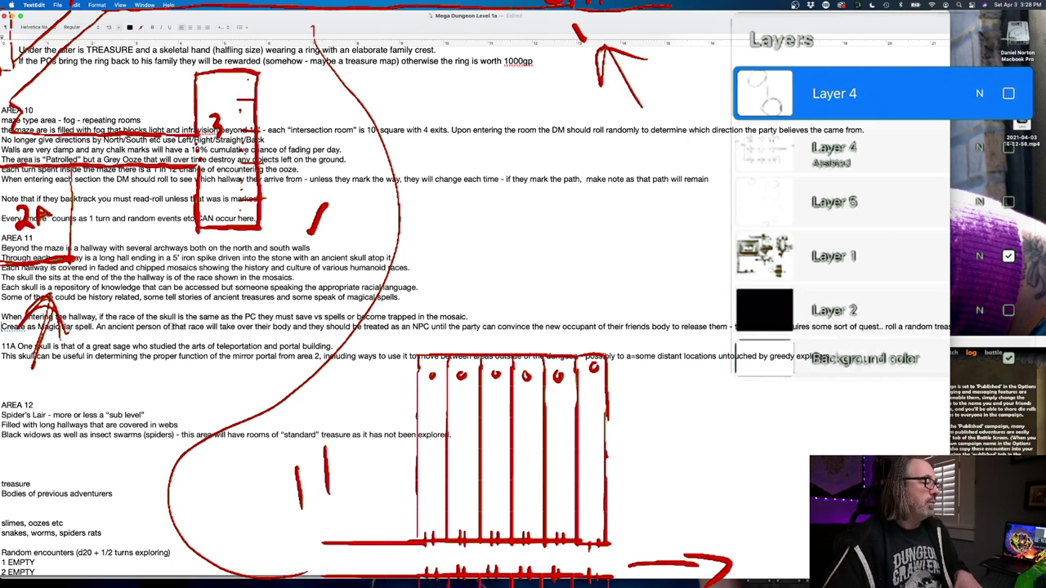
{"action": "scroll", "coordinate": [368, 295], "scroll_direction": "up", "scroll_amount": 1}
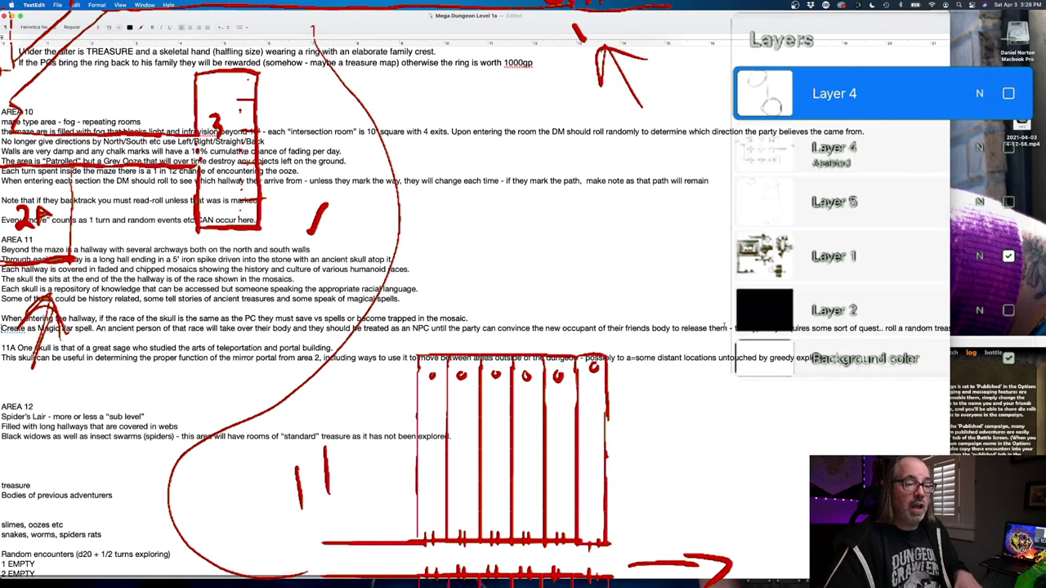
{"action": "scroll", "coordinate": [367, 294], "scroll_direction": "down", "scroll_amount": 1}
{"action": "key", "text": "BackSpace"}
{"action": "key", "text": "BackSpace"}
{"action": "key", "text": "BackSpace"}
{"action": "key", "text": "BackSpace"}
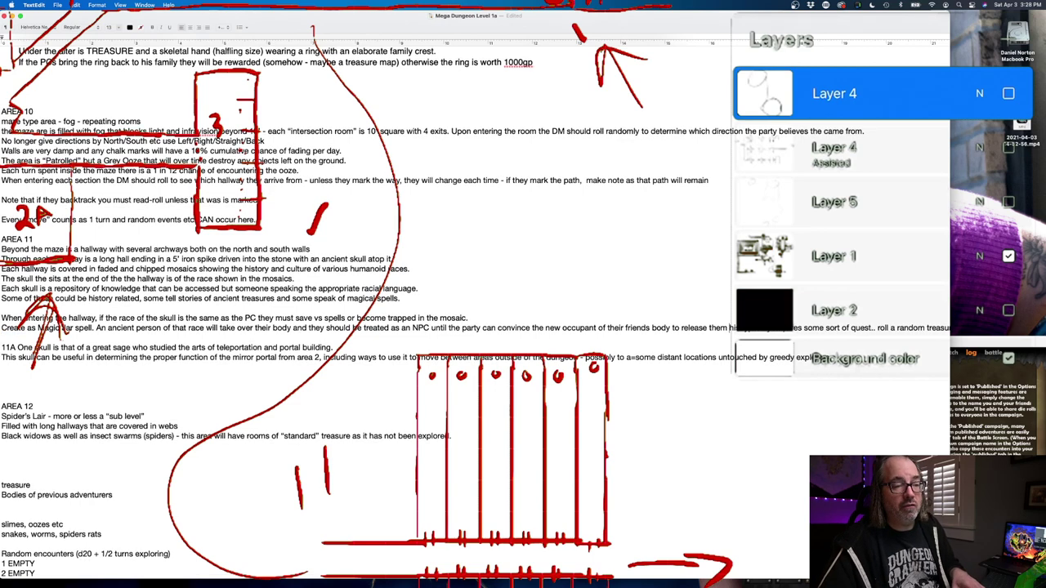
{"action": "type", "text": "."}
{"action": "key", "text": "Return"}
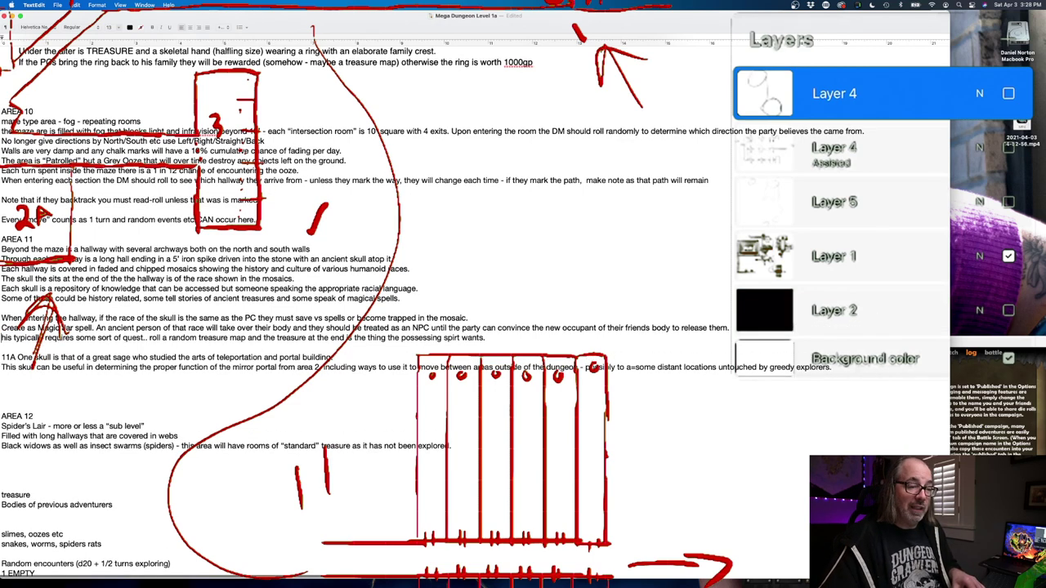
{"action": "type", "text": "T"}
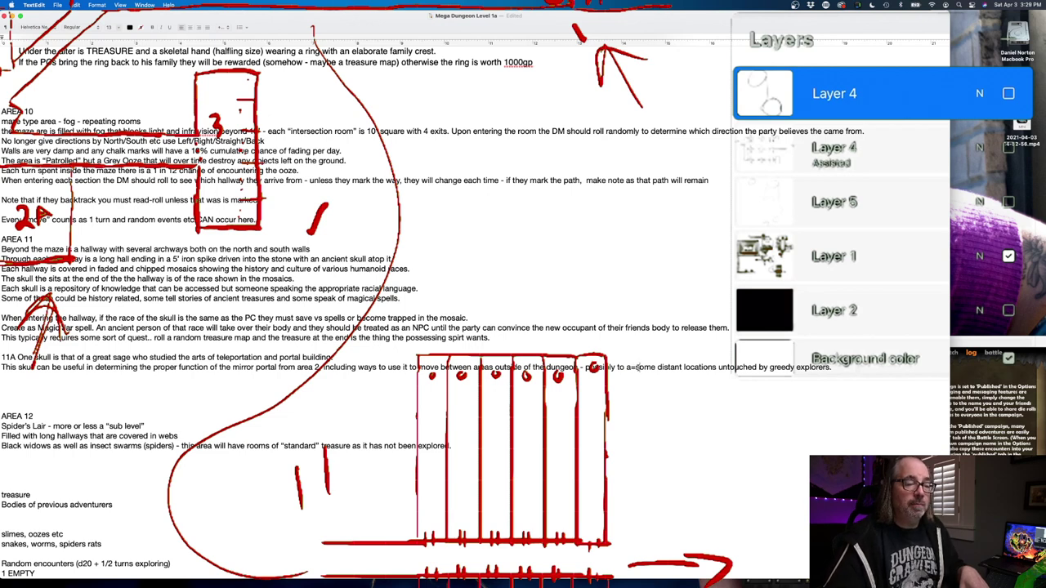
Step: Correct "a=some distant locations" to "some distant locations" in the 11A skull description
{"action": "key", "text": "BackSpace"}
{"action": "key", "text": "BackSpace"}
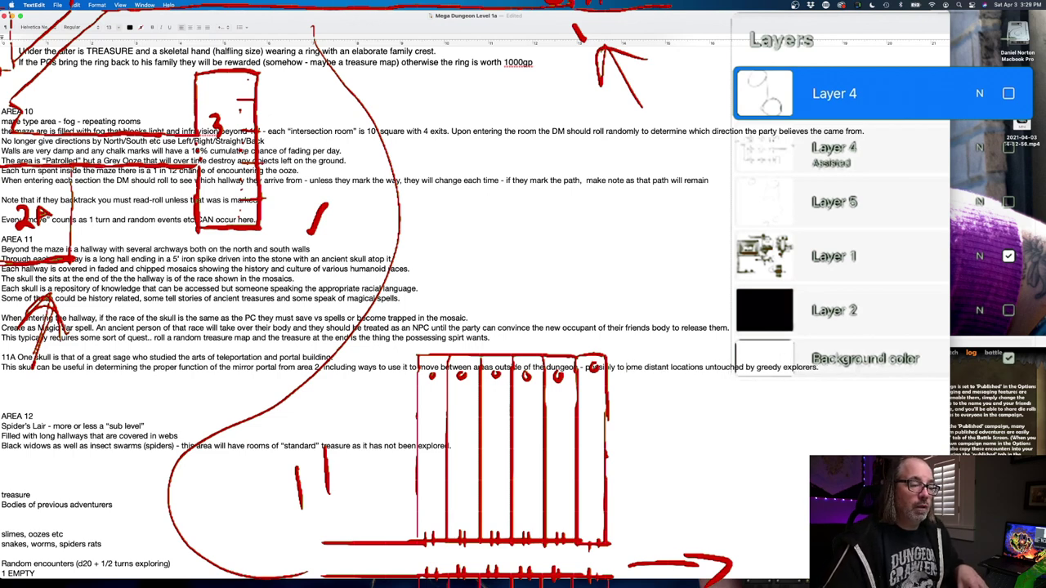
{"action": "type", "text": "s"}
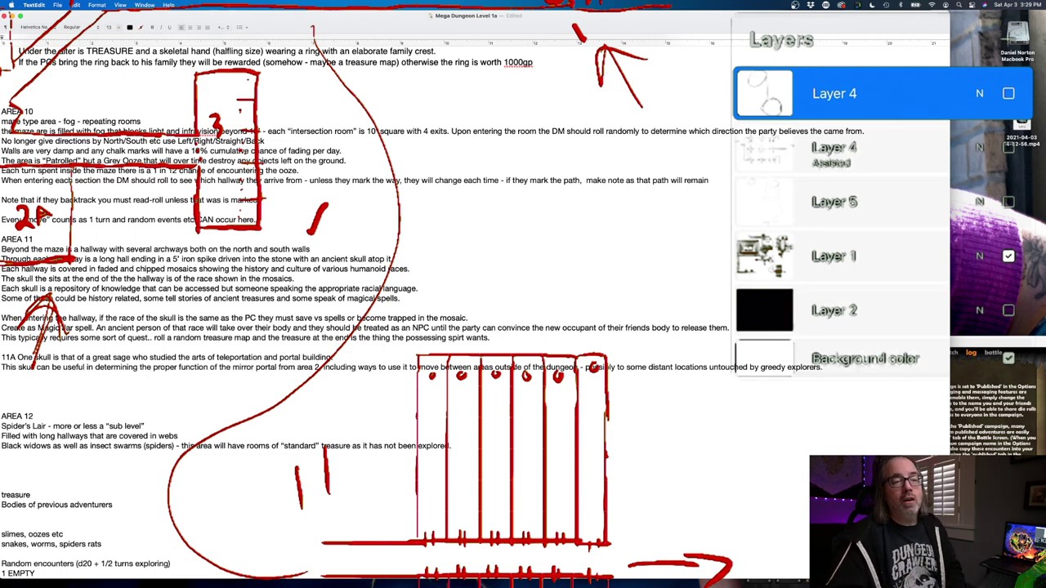